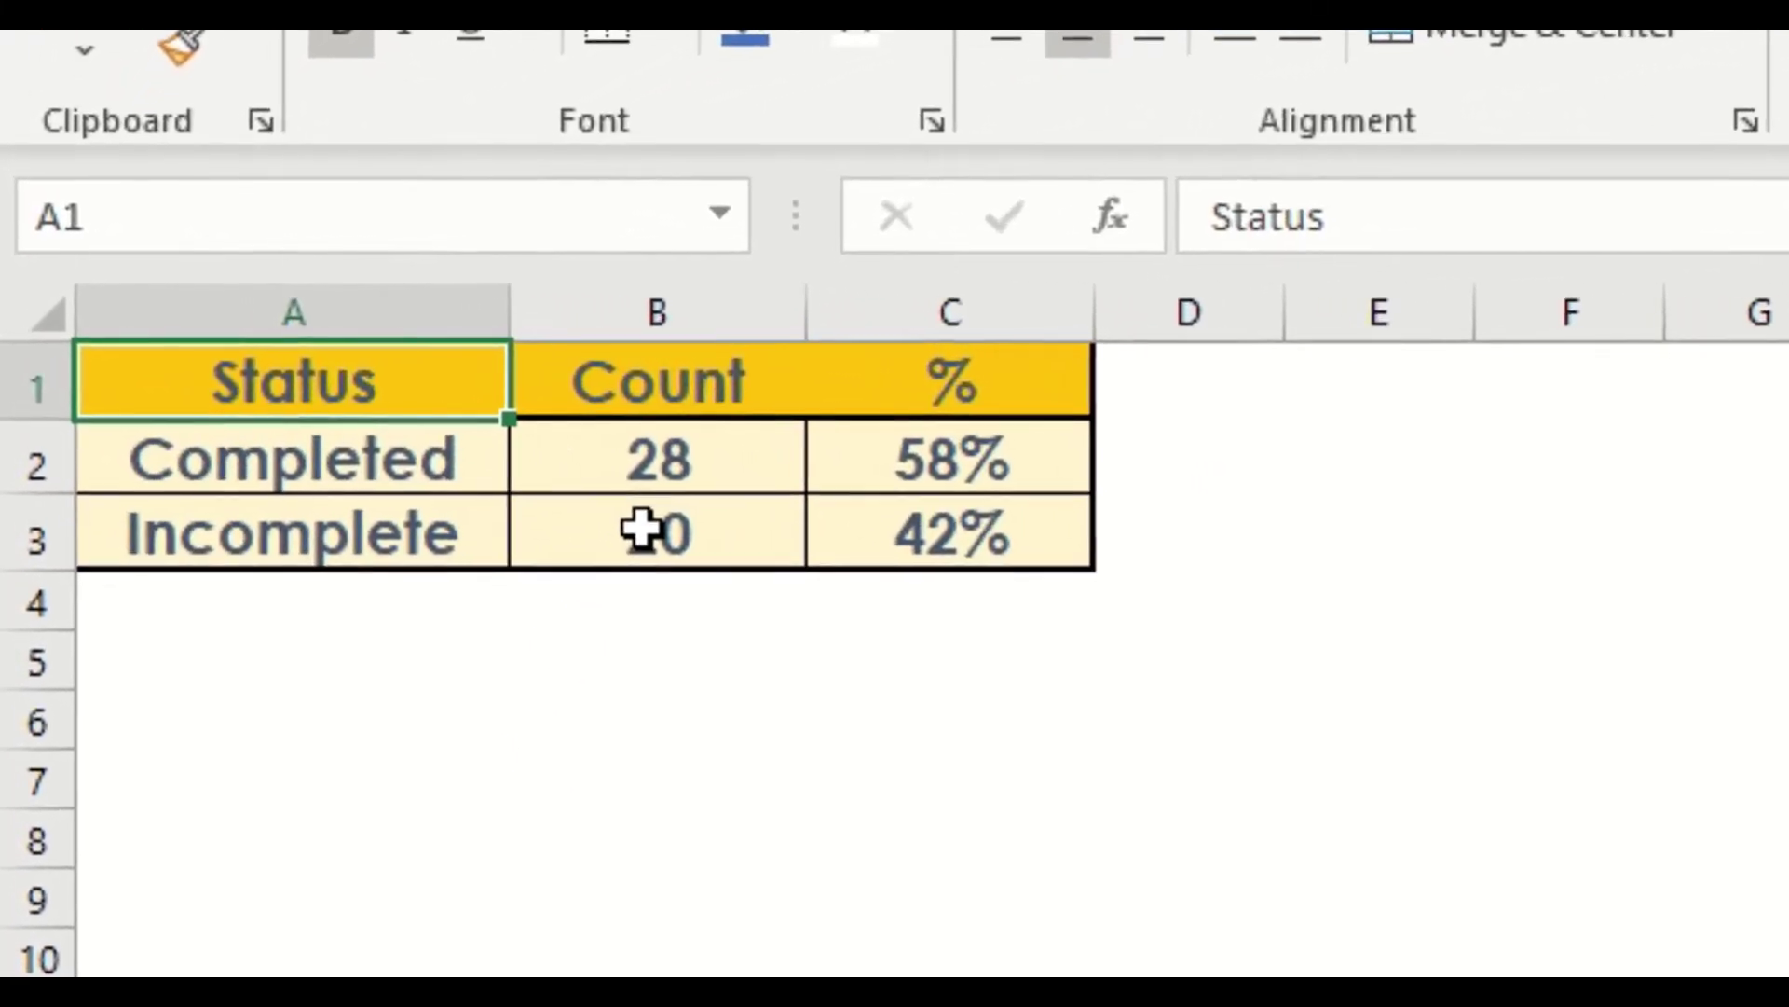
Step: Insert a 2-D pie chart of the Completed and Incomplete counts in A1:B3
{"action": "left_click_drag", "start_coordinate": [525, 386], "coordinate": [544, 465]}
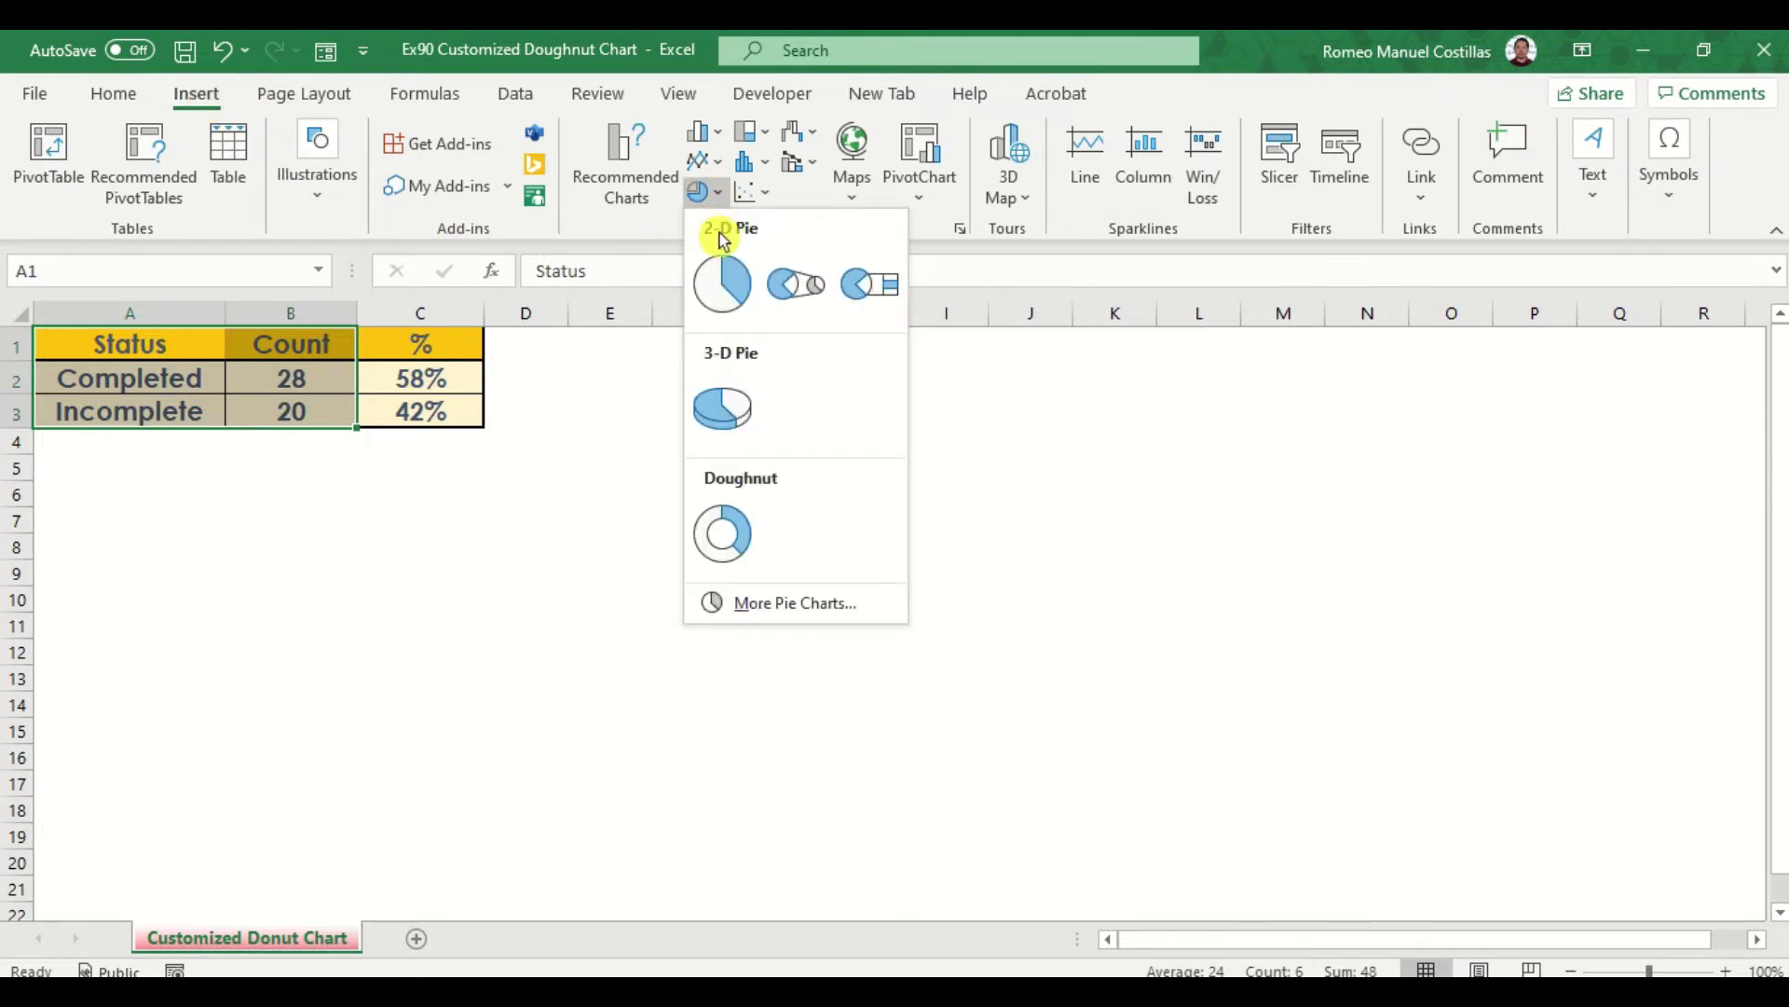
{"action": "left_click", "coordinate": [722, 267]}
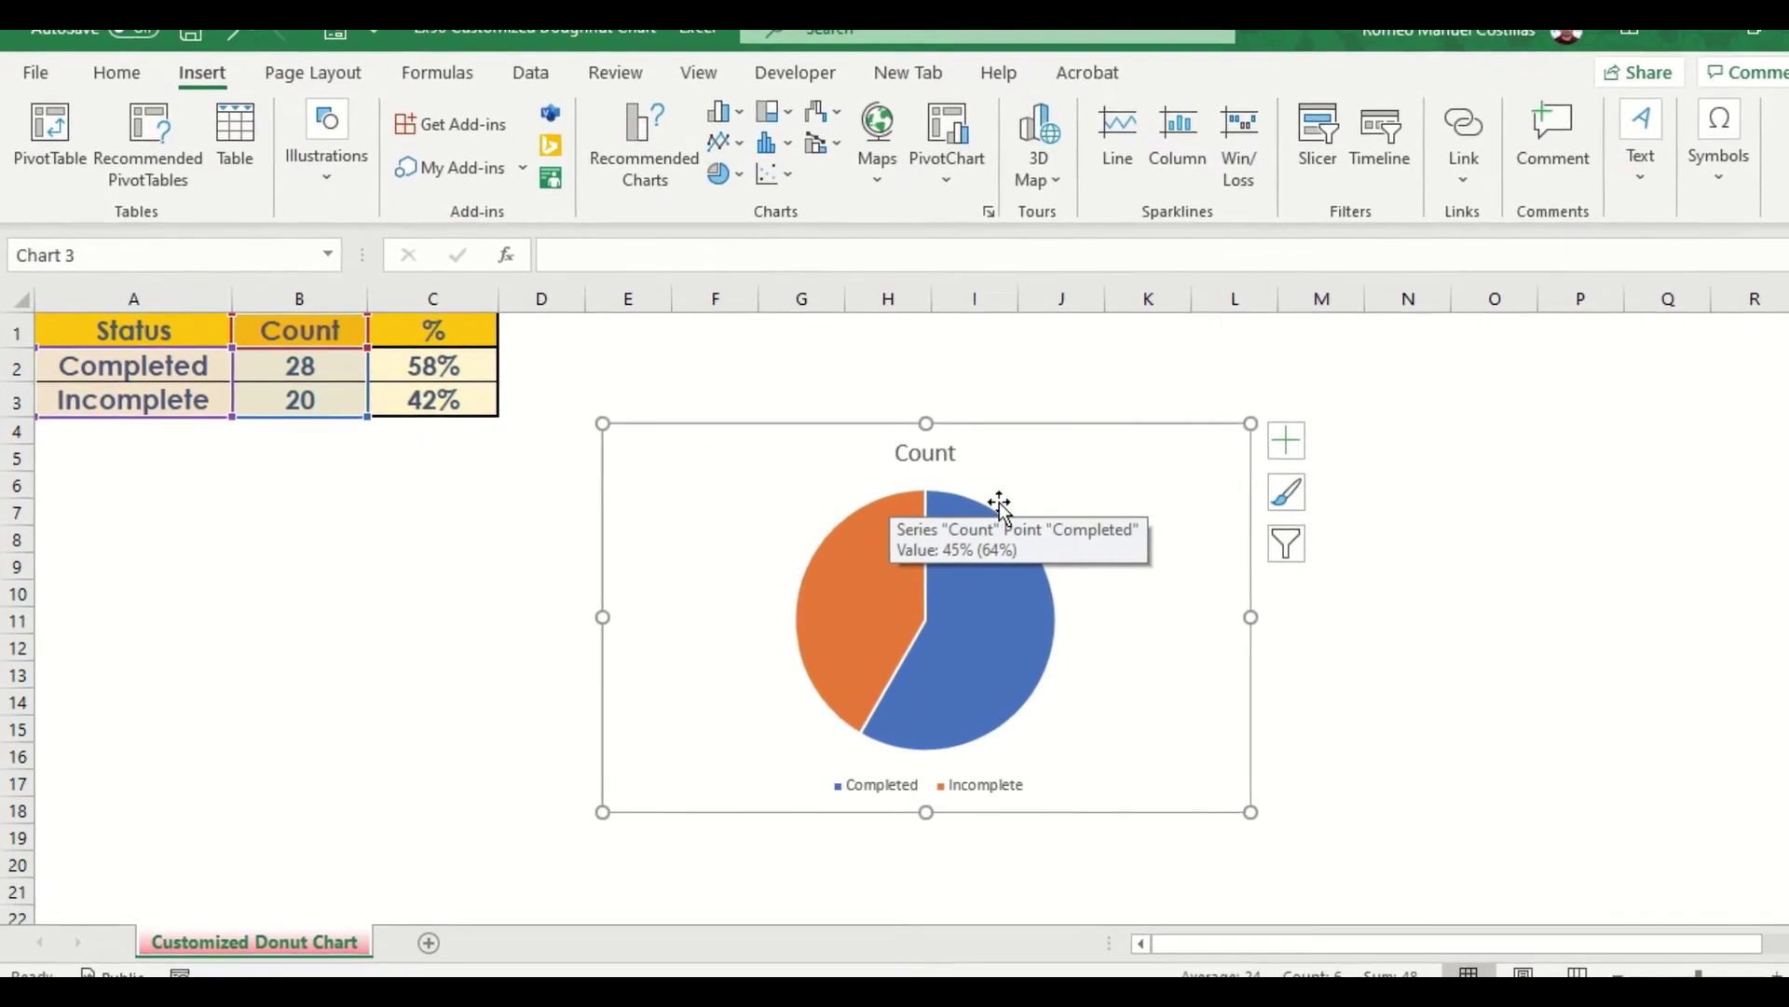
{"action": "left_click", "coordinate": [914, 708]}
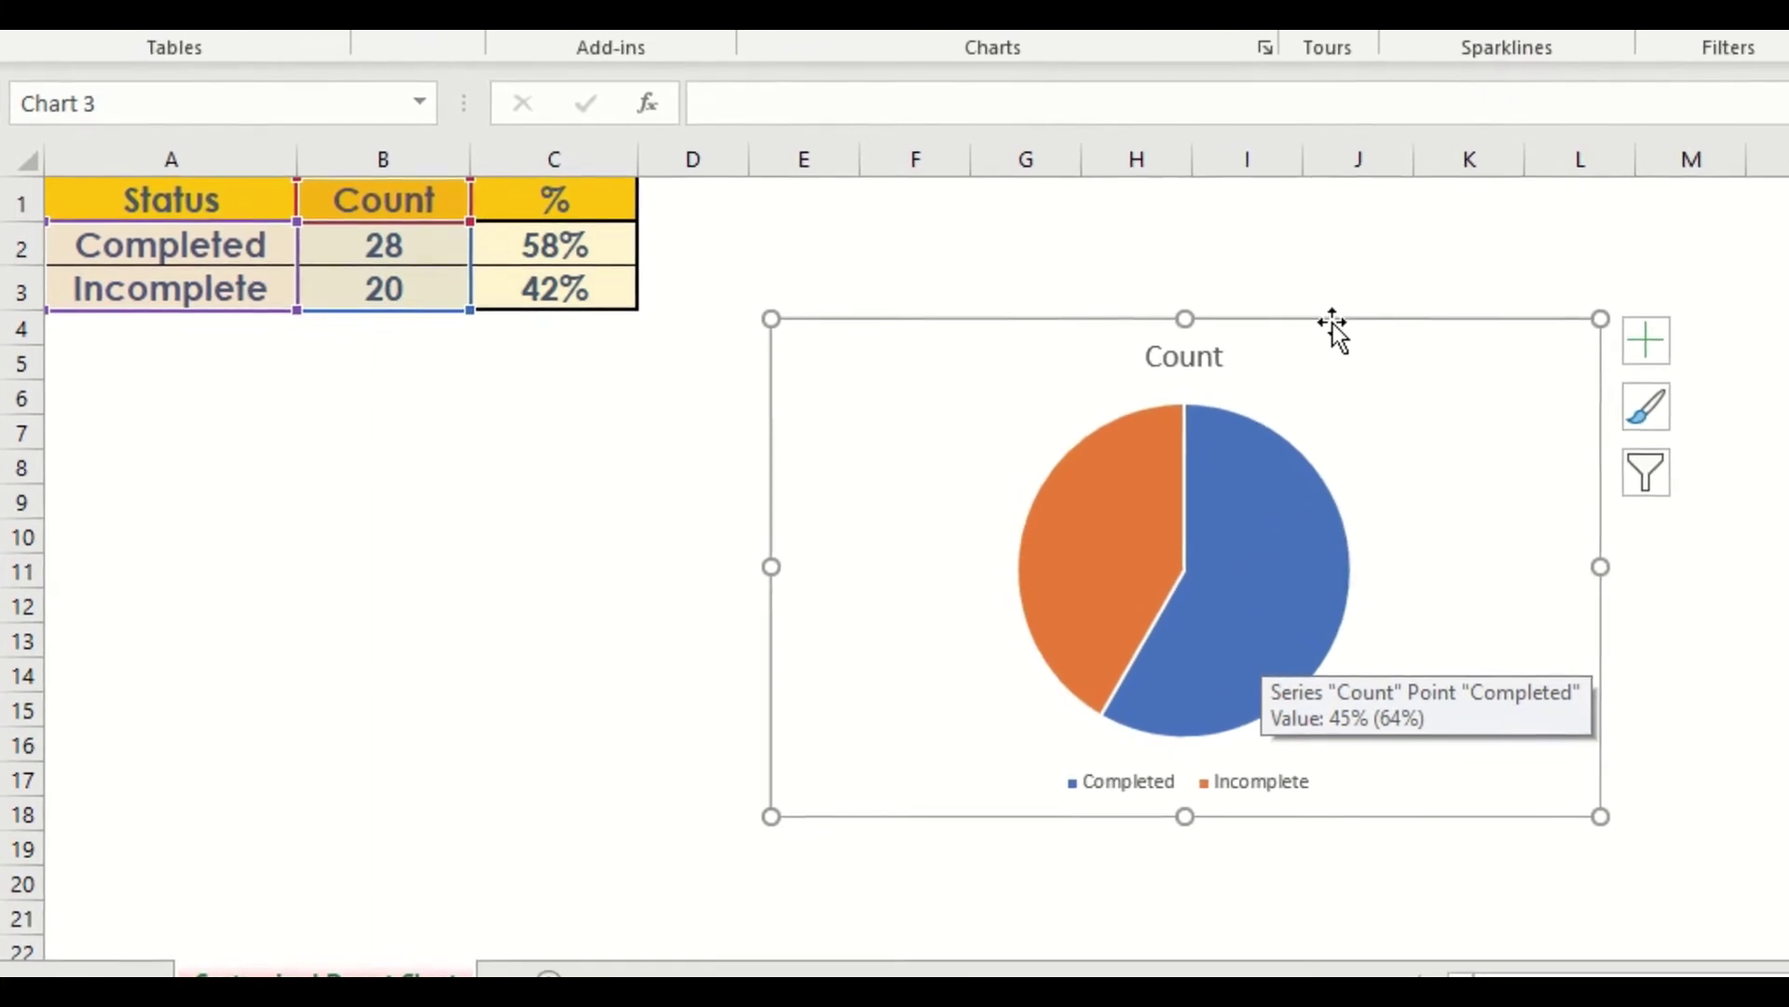
Step: Move the pie chart below the table and enlarge it from its corner handle
{"action": "left_click_drag", "start_coordinate": [1295, 321], "coordinate": [686, 282]}
{"action": "left_click_drag", "start_coordinate": [979, 834], "coordinate": [981, 836]}
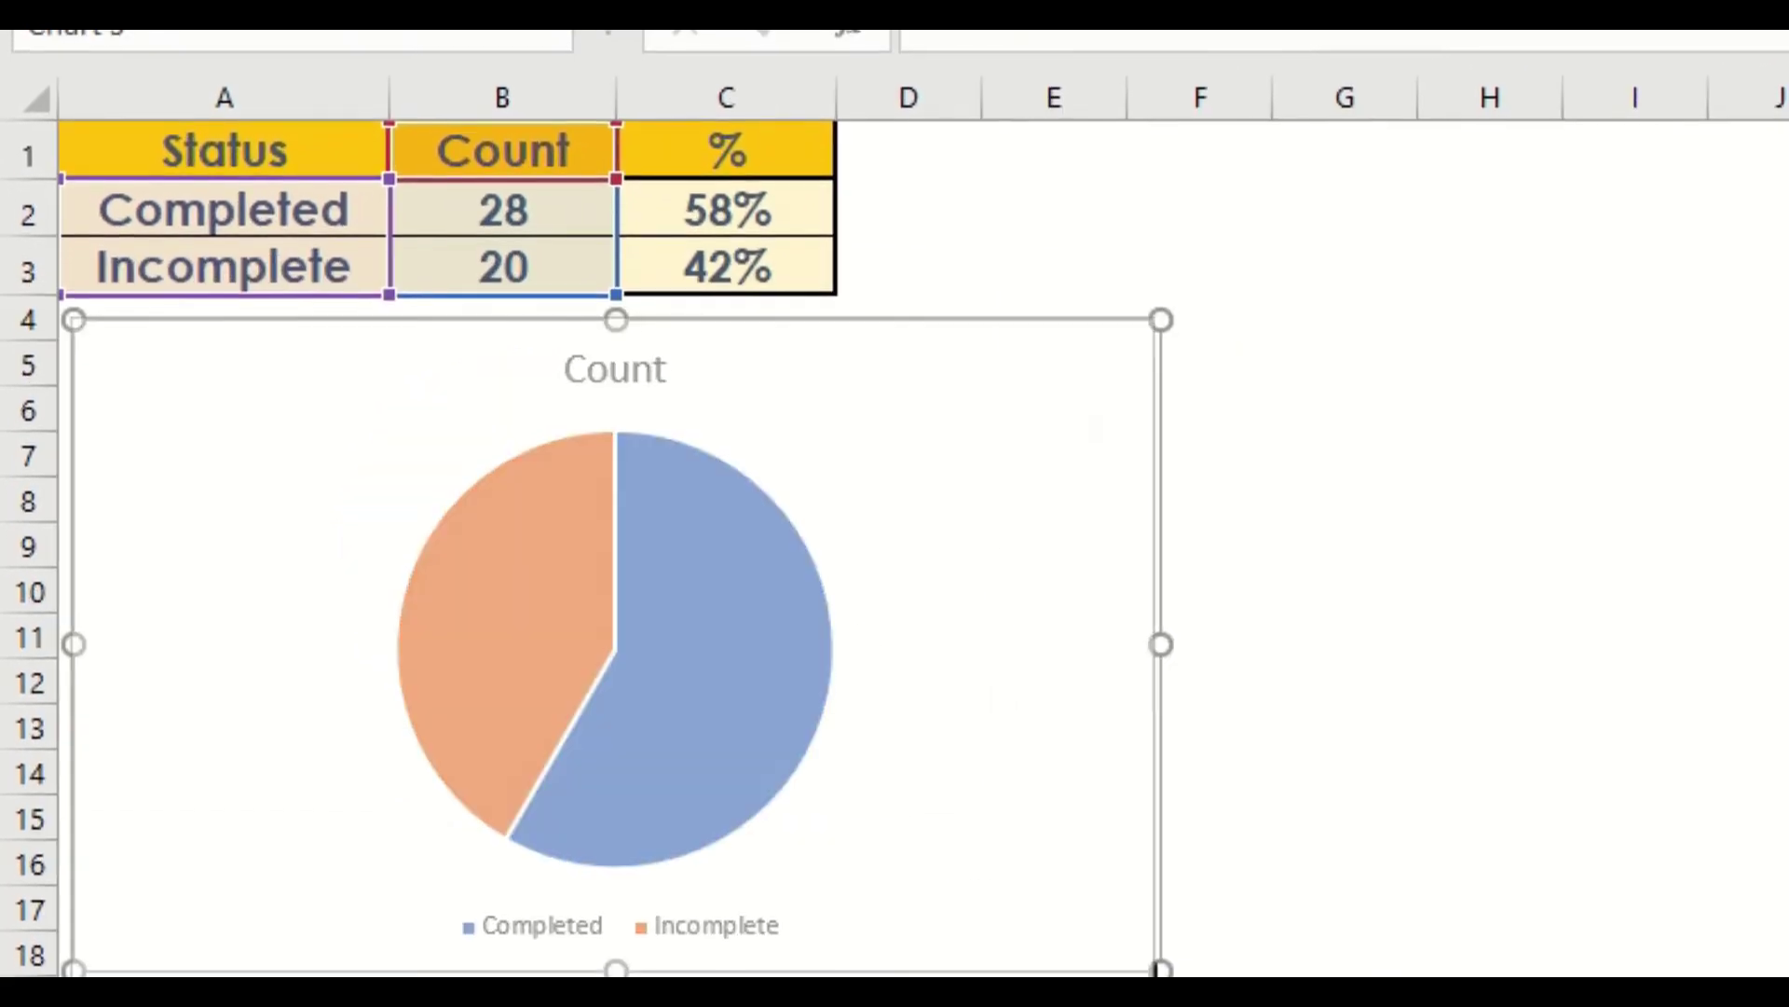
{"action": "left_click_drag", "start_coordinate": [1161, 969], "coordinate": [1177, 975]}
{"action": "mouse_move", "coordinate": [547, 557]}
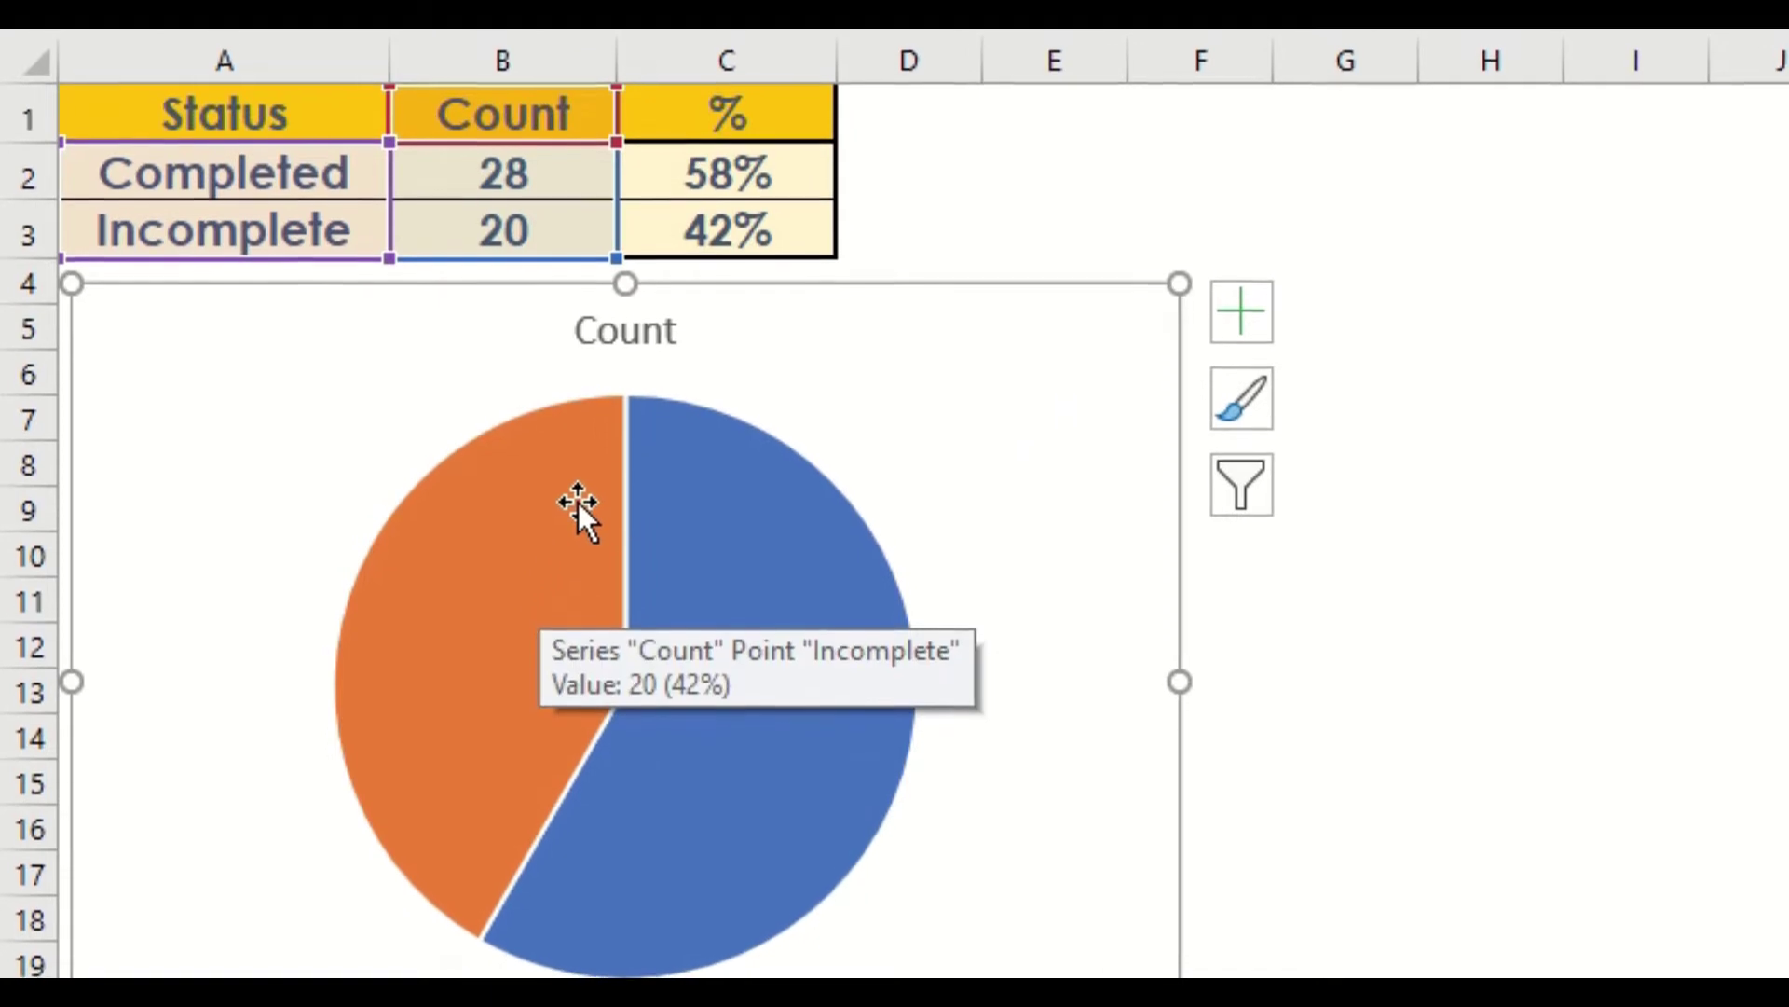
{"action": "mouse_move", "coordinate": [721, 489]}
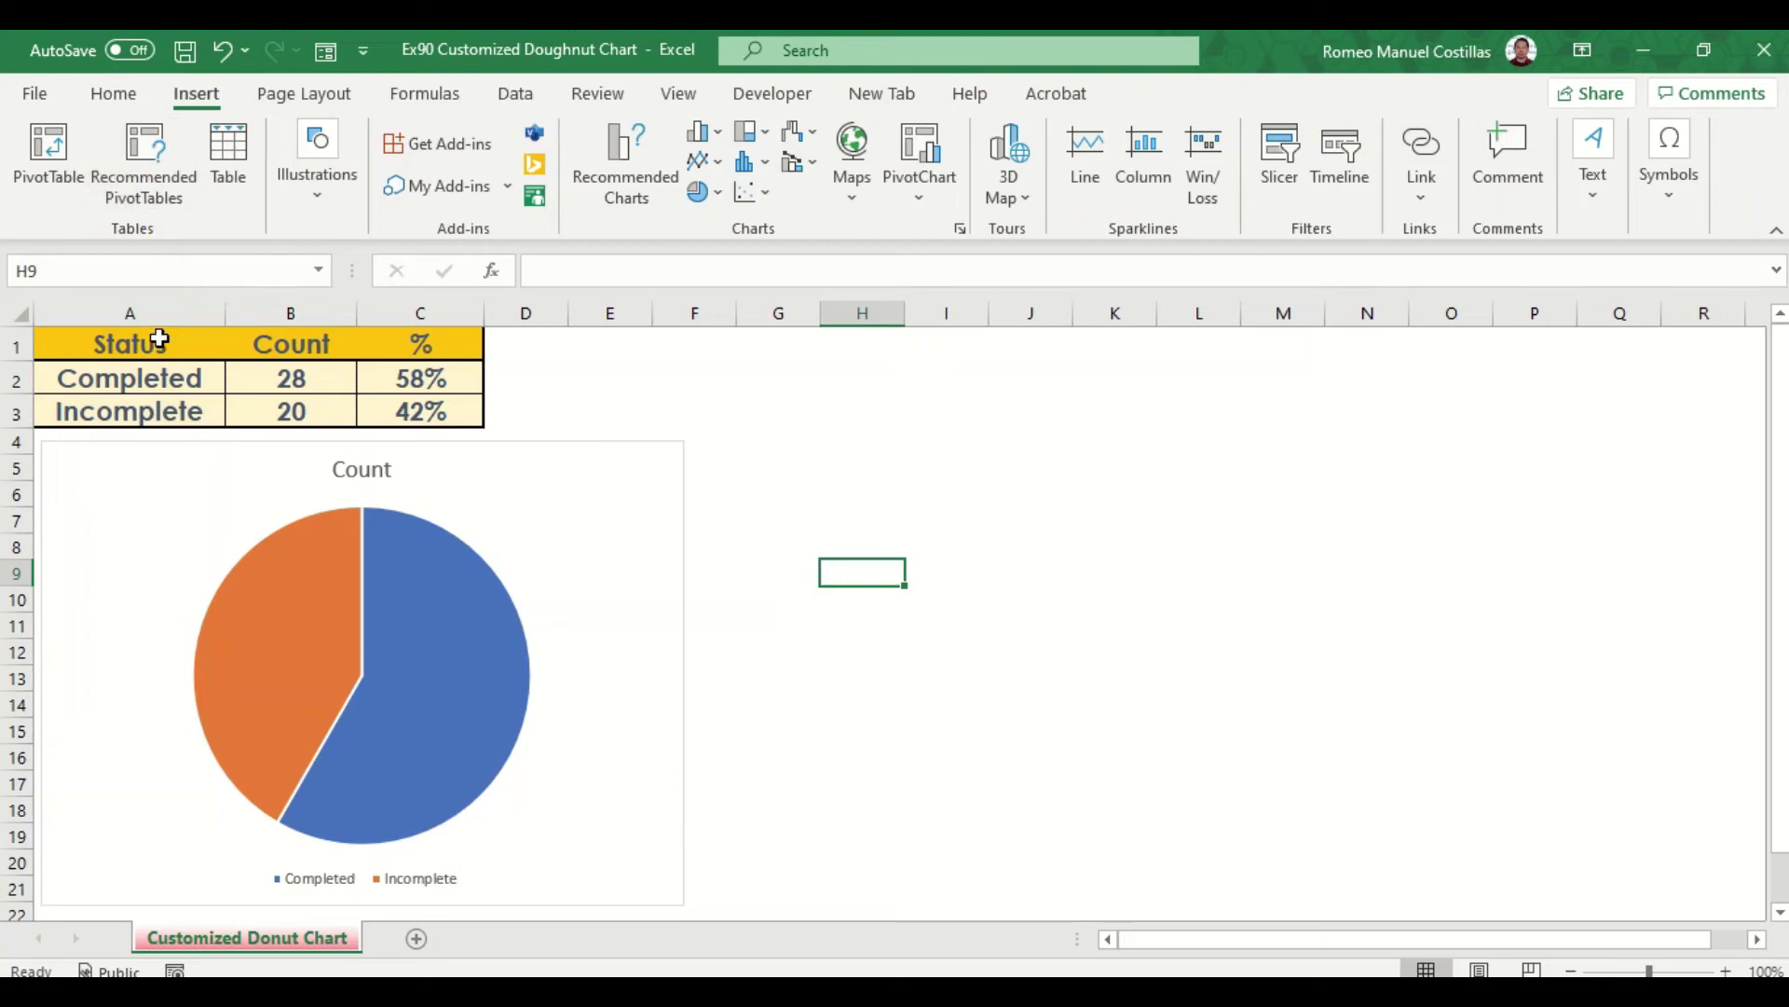
Step: Insert a doughnut chart of the Status and Count cells A1:B3
{"action": "left_click_drag", "start_coordinate": [159, 339], "coordinate": [265, 398]}
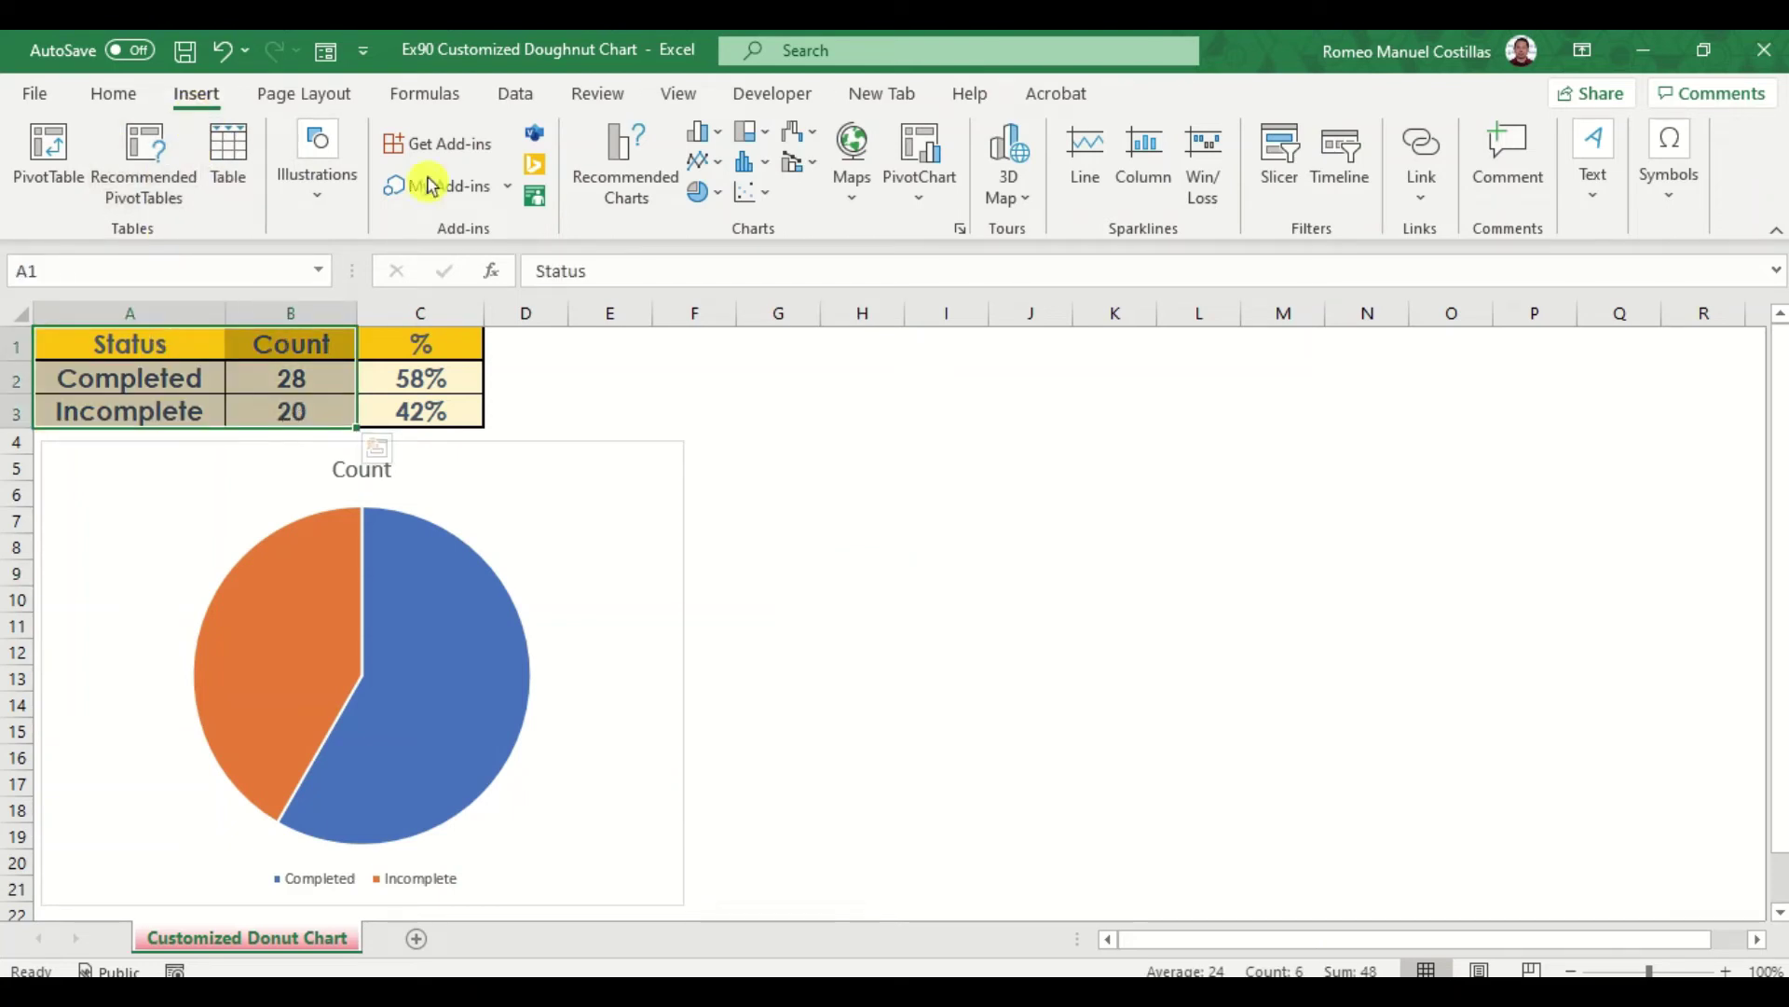
{"action": "left_click", "coordinate": [716, 195]}
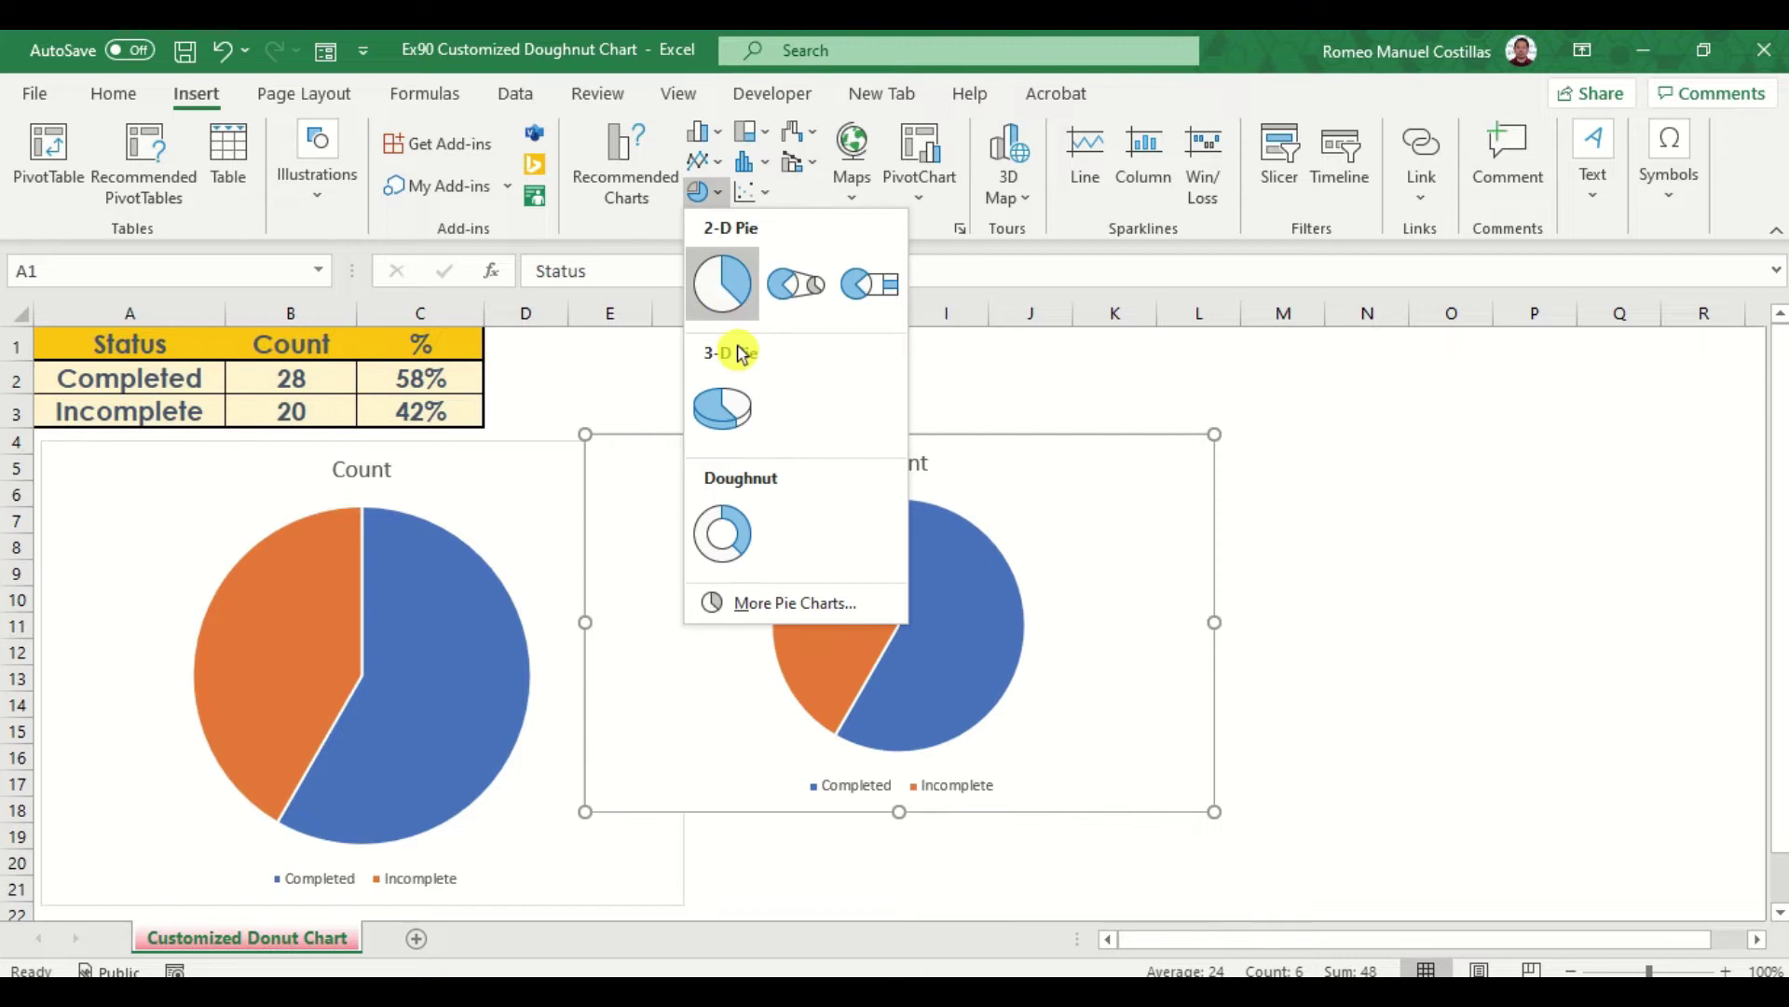
{"action": "left_click", "coordinate": [726, 530]}
Step: Place the doughnut beside the pie chart and resize it to match the pie's height
{"action": "left_click_drag", "start_coordinate": [998, 439], "coordinate": [1109, 445]}
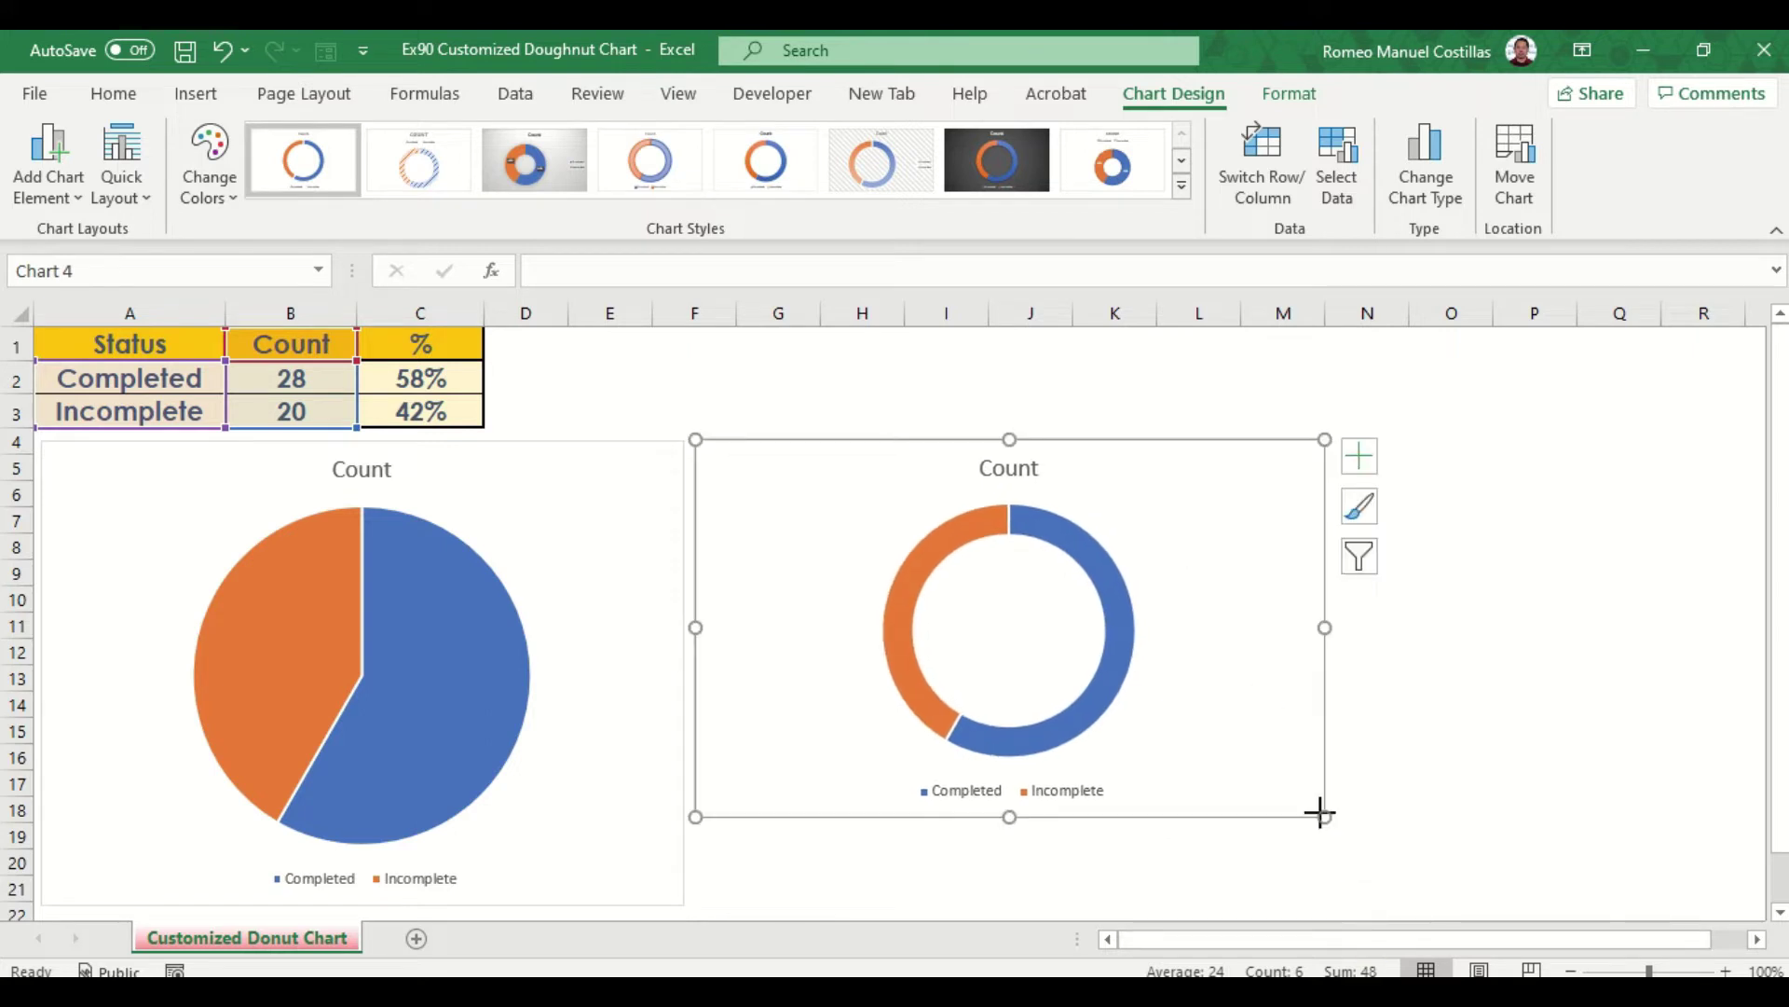
{"action": "left_click_drag", "start_coordinate": [1317, 823], "coordinate": [1355, 881]}
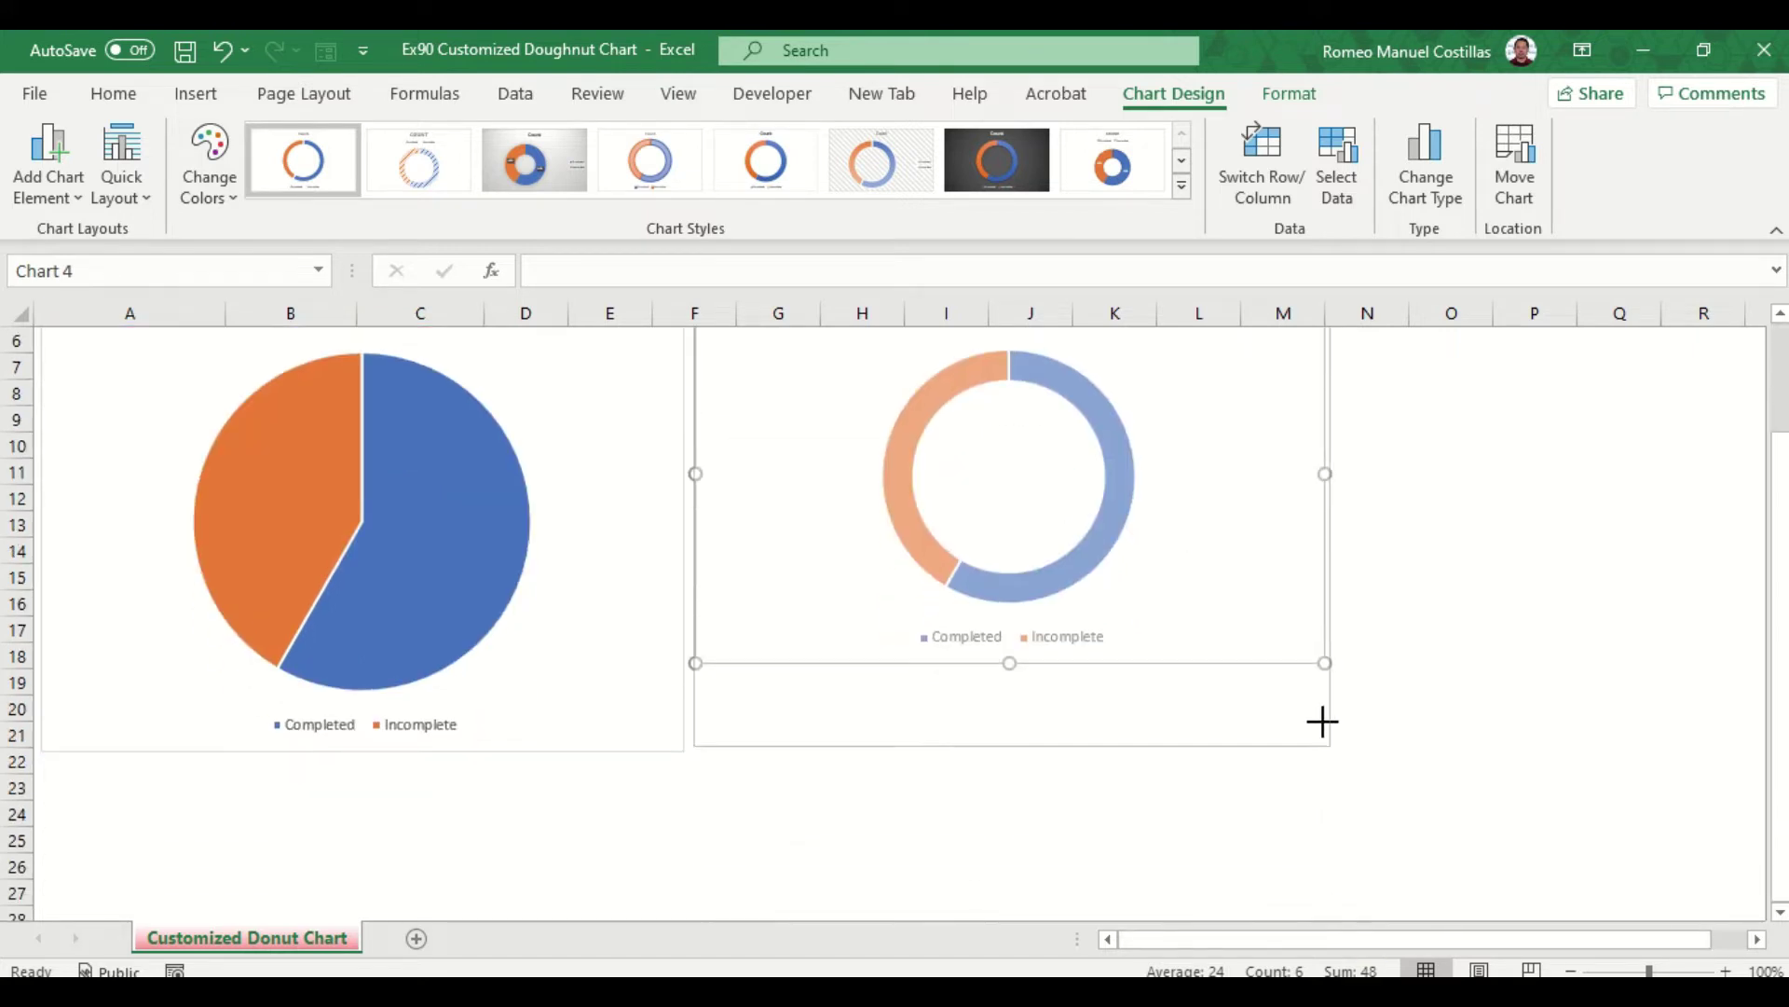
{"action": "left_click_drag", "start_coordinate": [1311, 750], "coordinate": [1311, 750]}
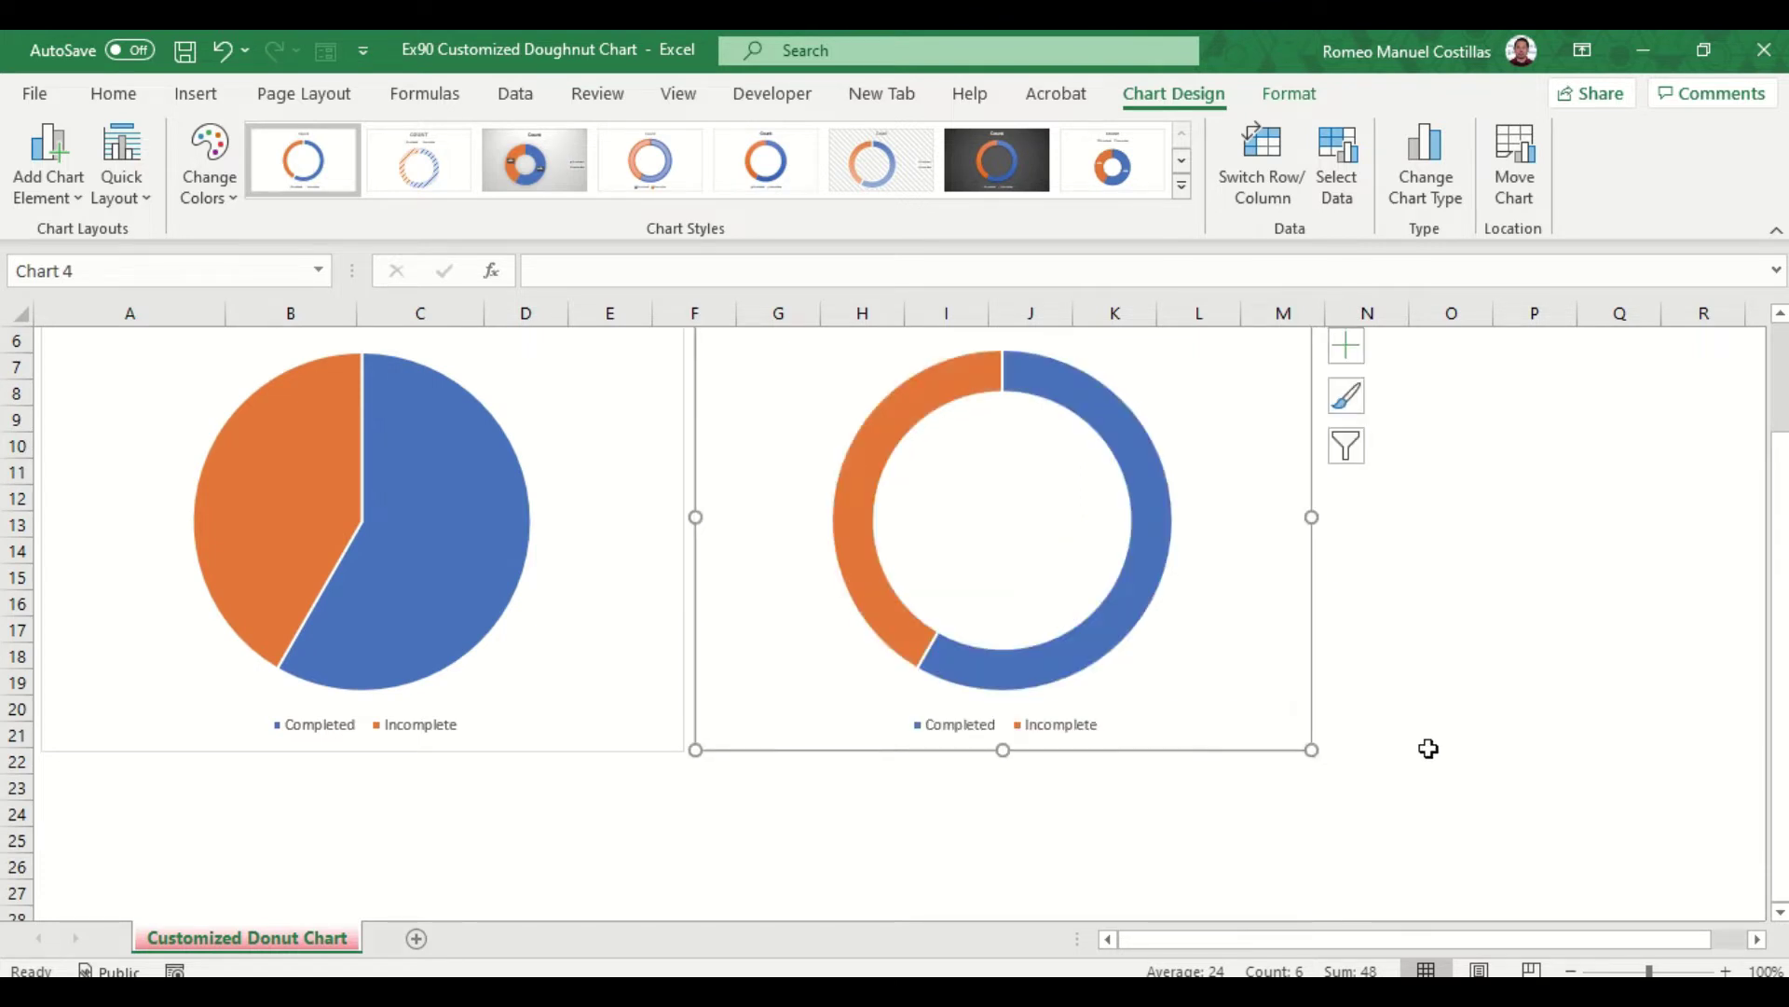
{"action": "scroll", "coordinate": [1435, 743], "scroll_direction": "up", "scroll_amount": 2}
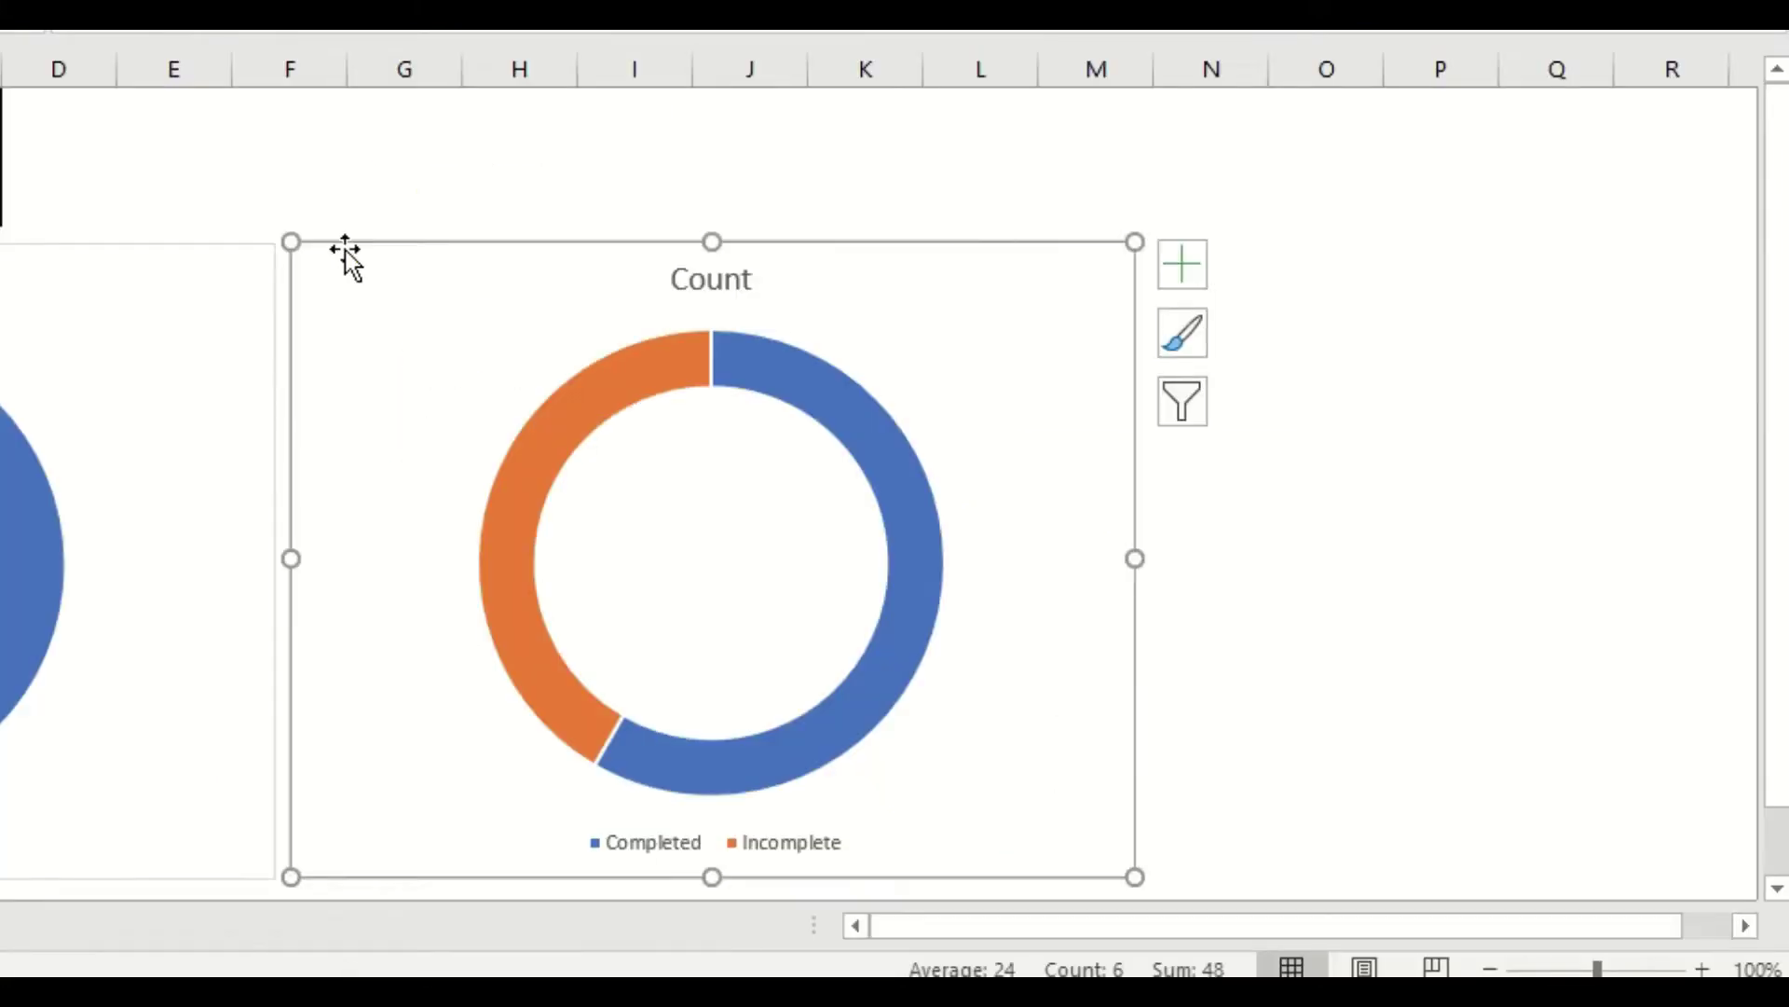
Step: Give the doughnut's chart area a solid light green fill through Format Chart Area
{"action": "right_click", "coordinate": [345, 249]}
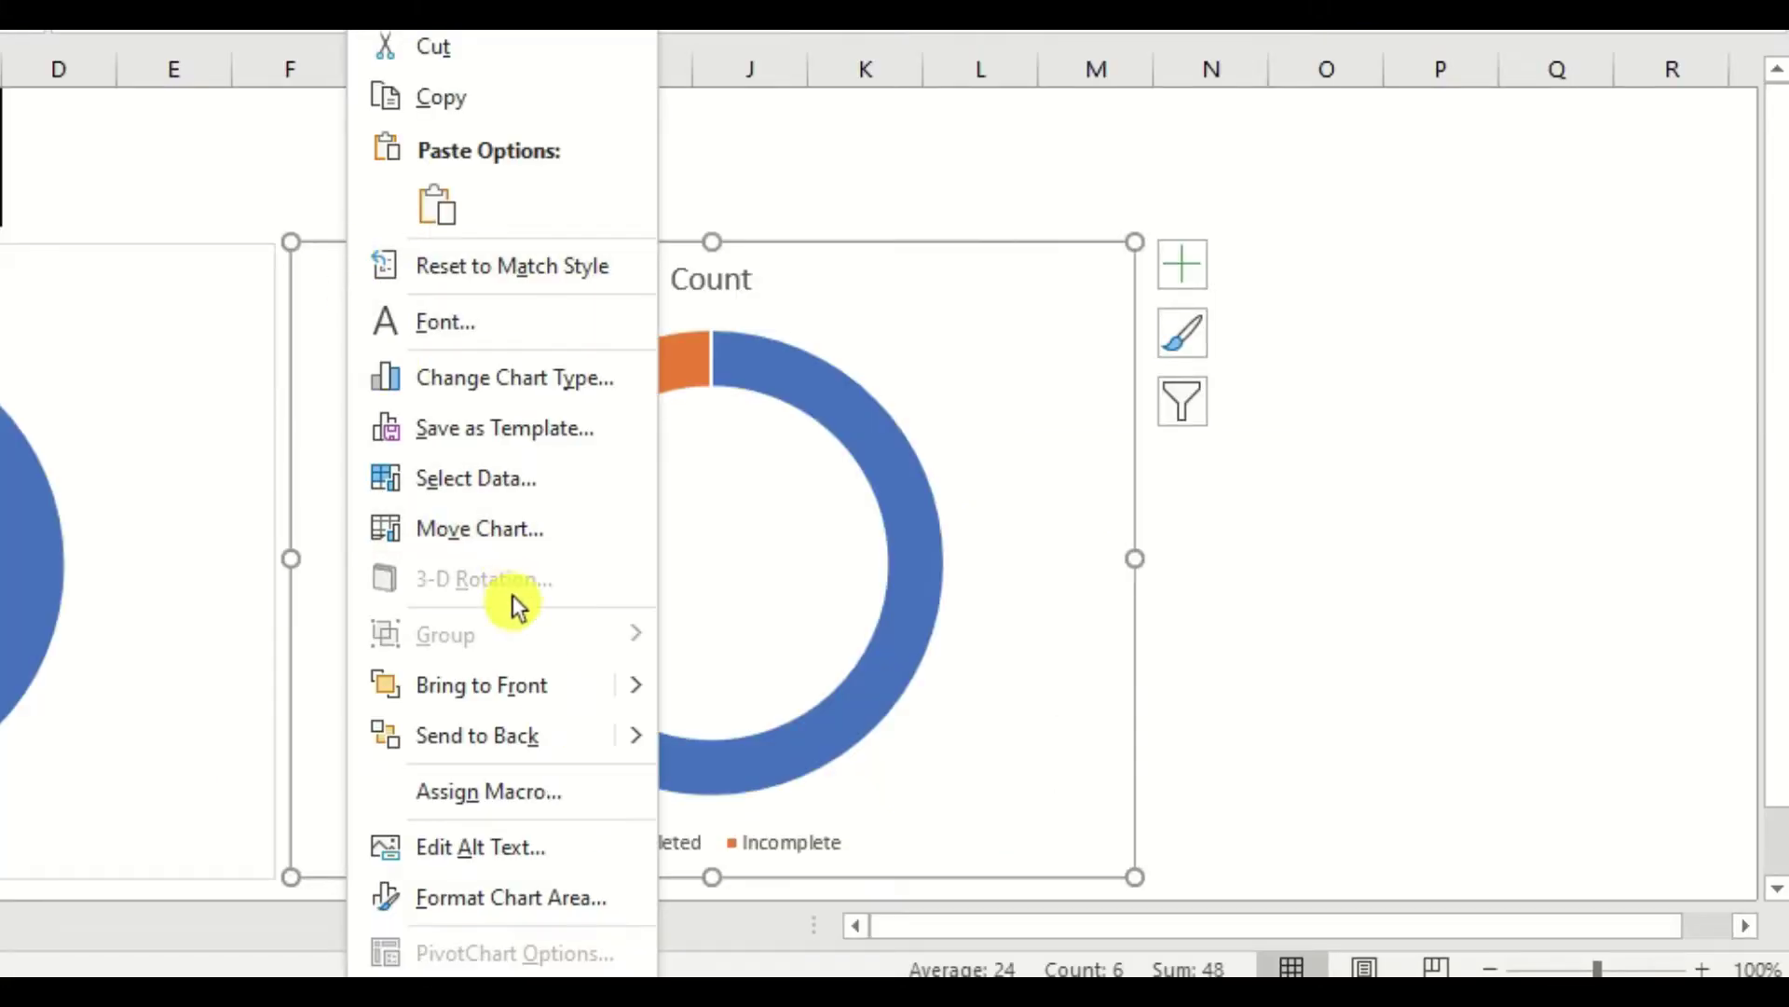
{"action": "left_click", "coordinate": [552, 897]}
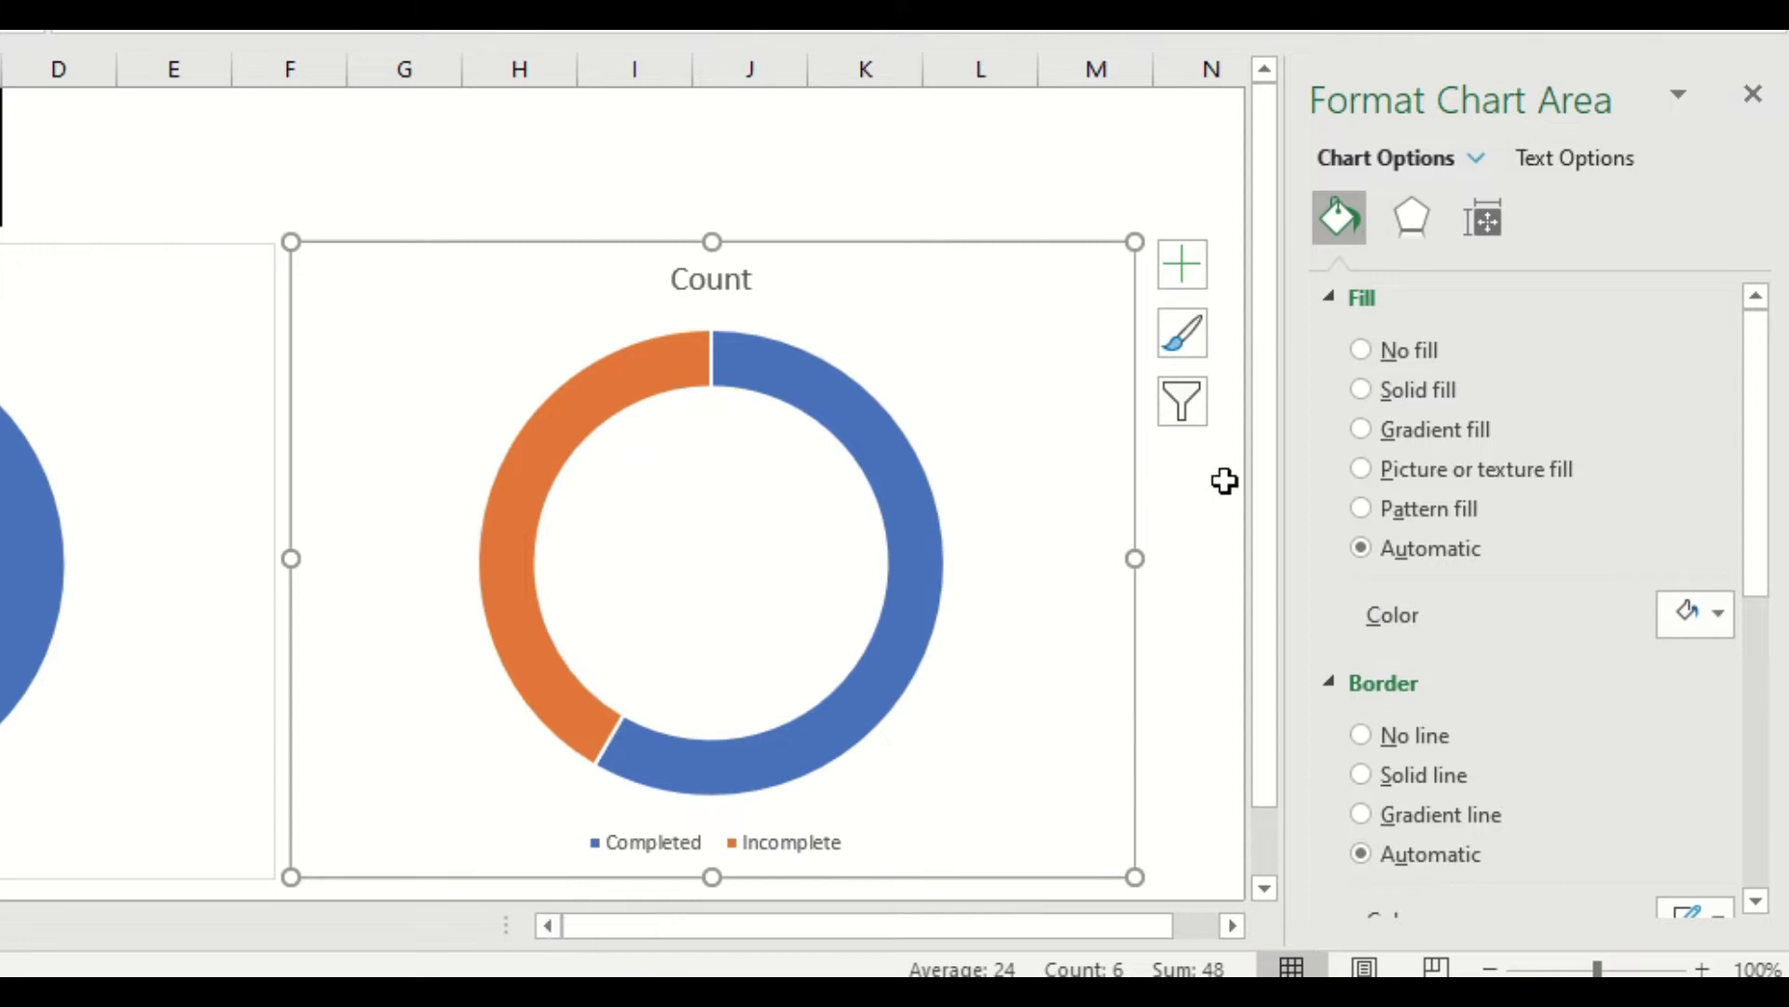
{"action": "left_click", "coordinate": [1391, 390]}
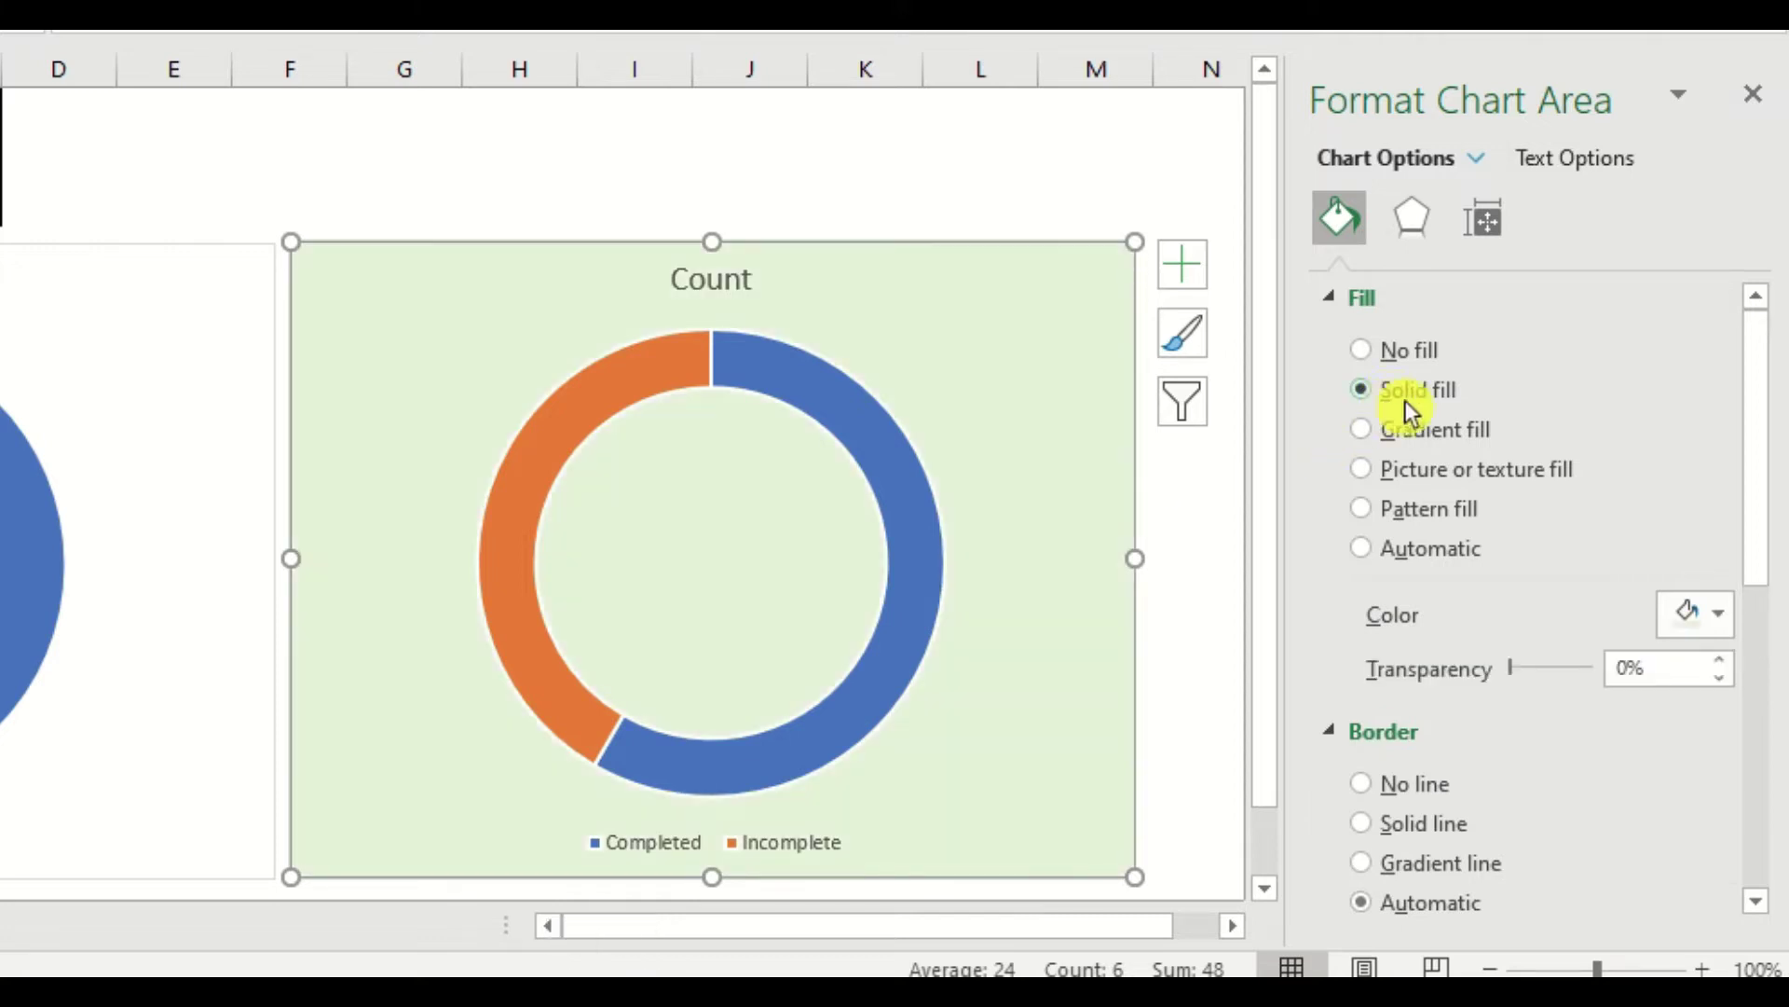
{"action": "left_click", "coordinate": [1717, 613]}
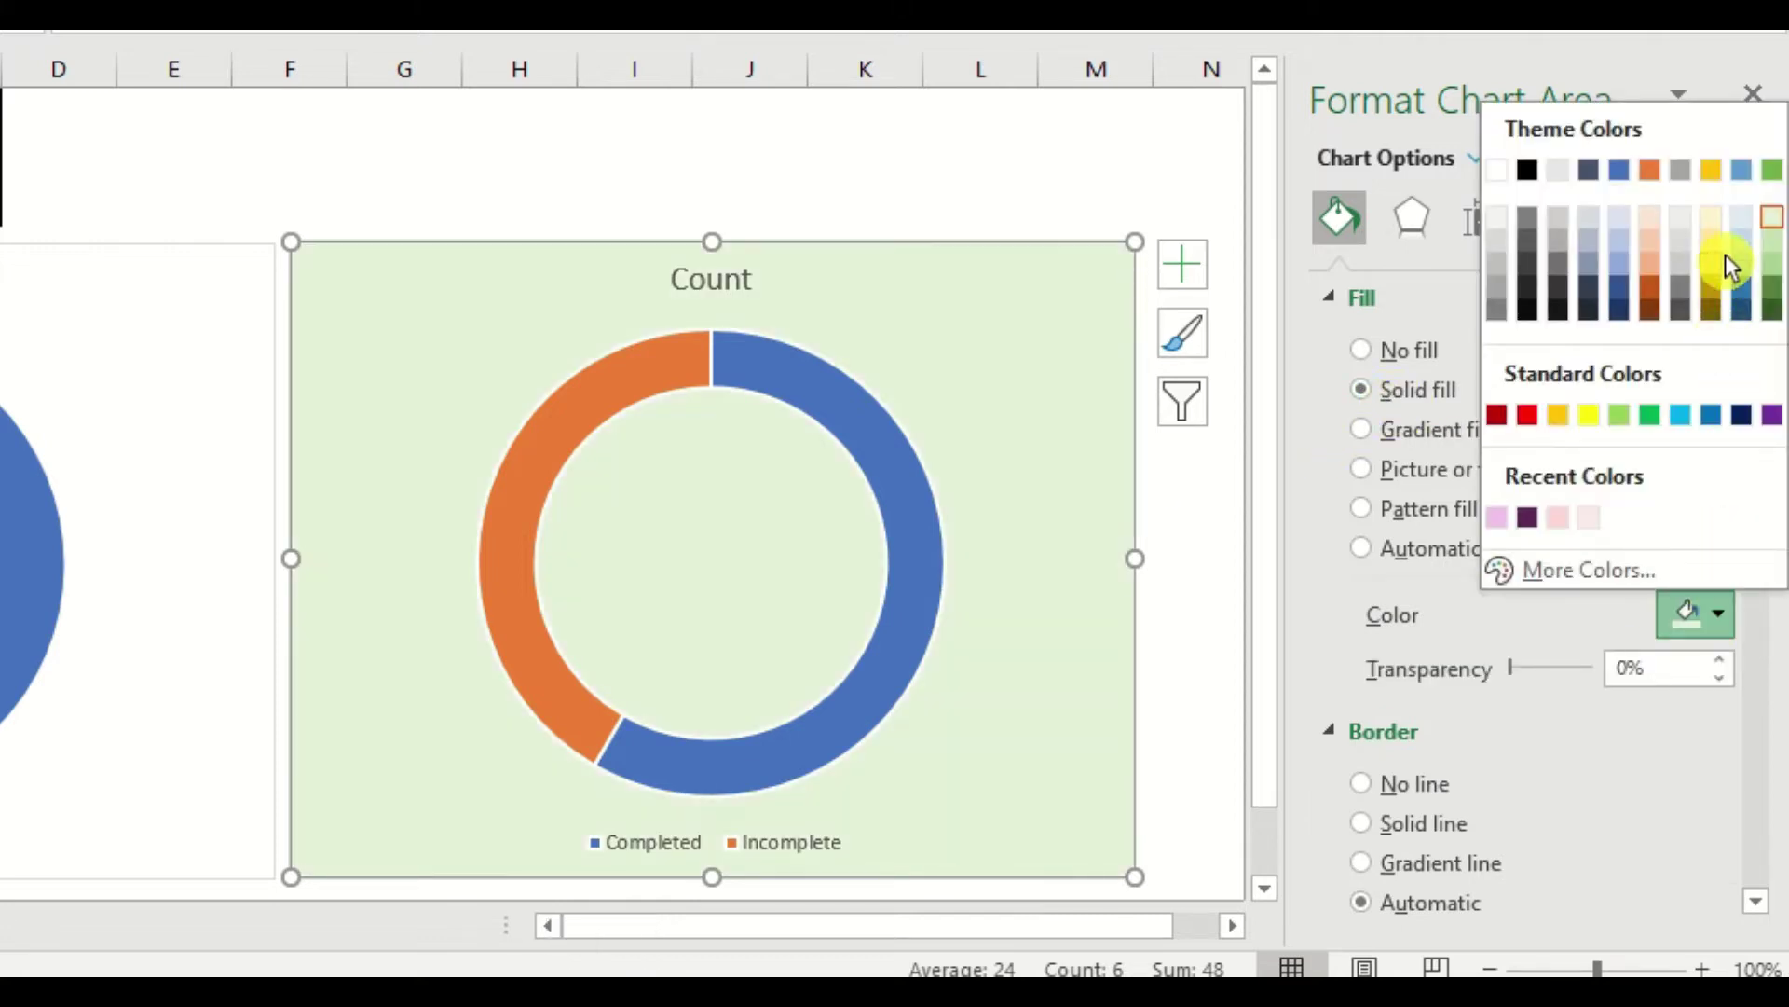
{"action": "left_click", "coordinate": [1774, 221]}
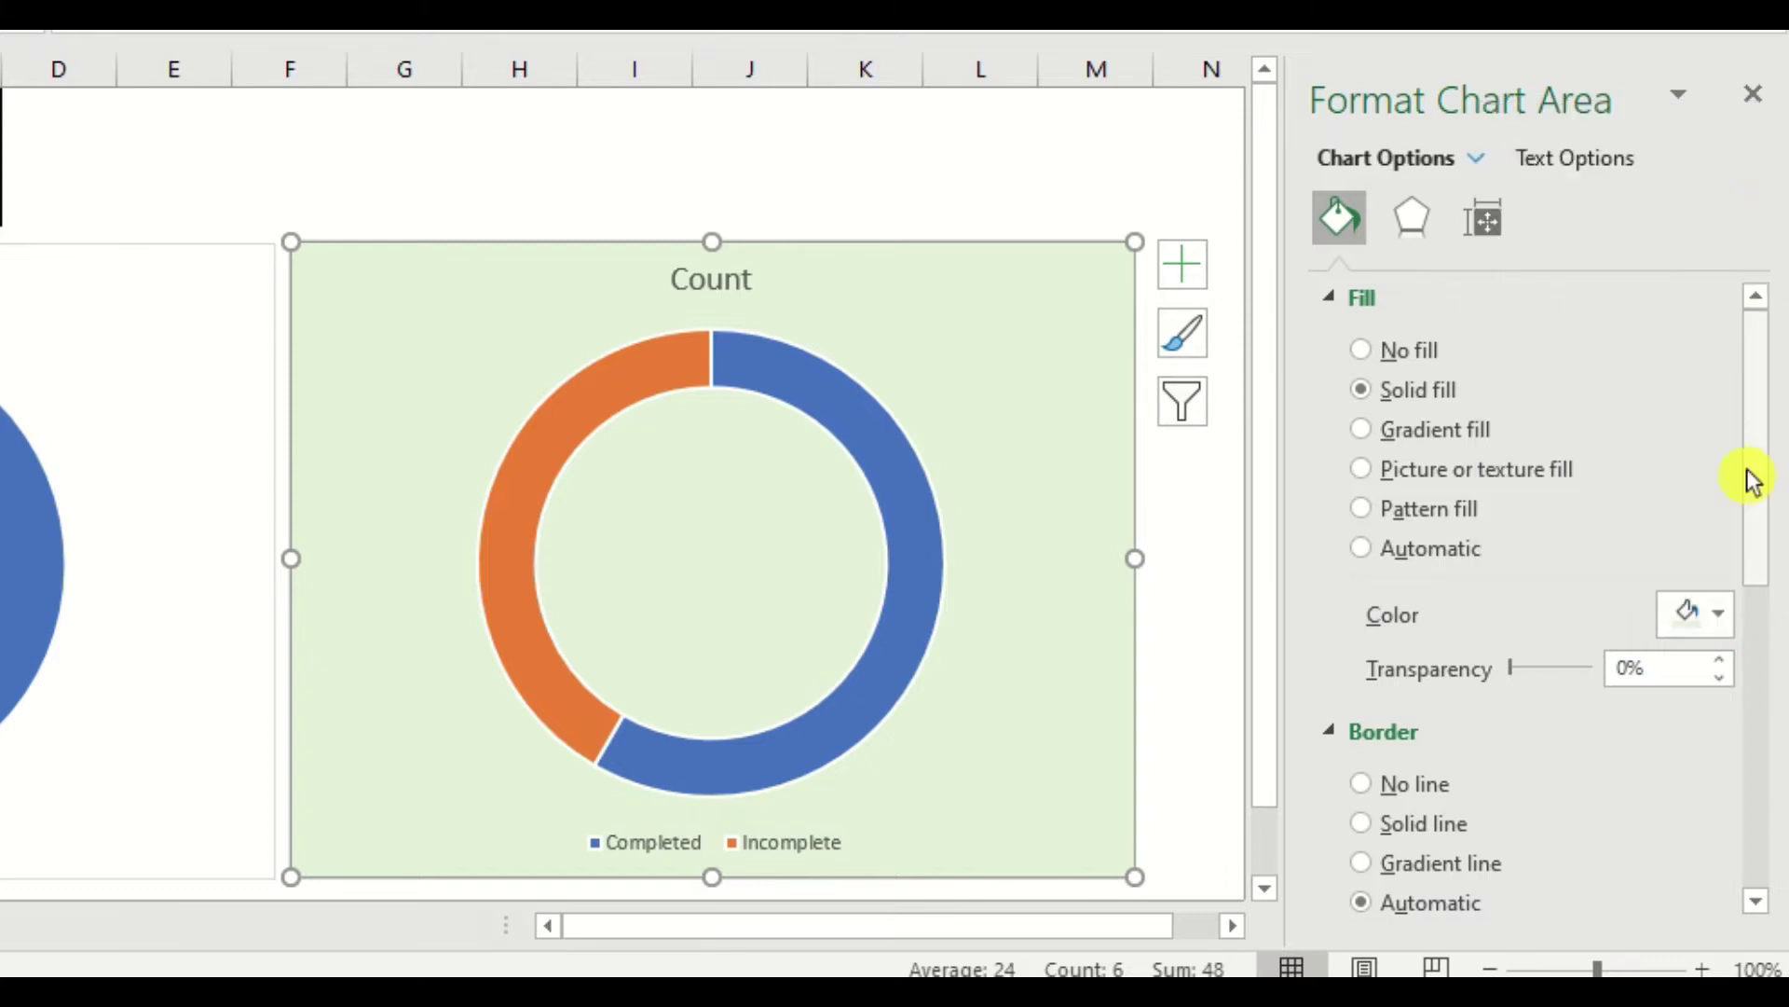
Step: Make the chart border a gradient line running from white through green to dark green
{"action": "left_click_drag", "start_coordinate": [1756, 546], "coordinate": [1762, 659]}
{"action": "left_click", "coordinate": [1461, 557]}
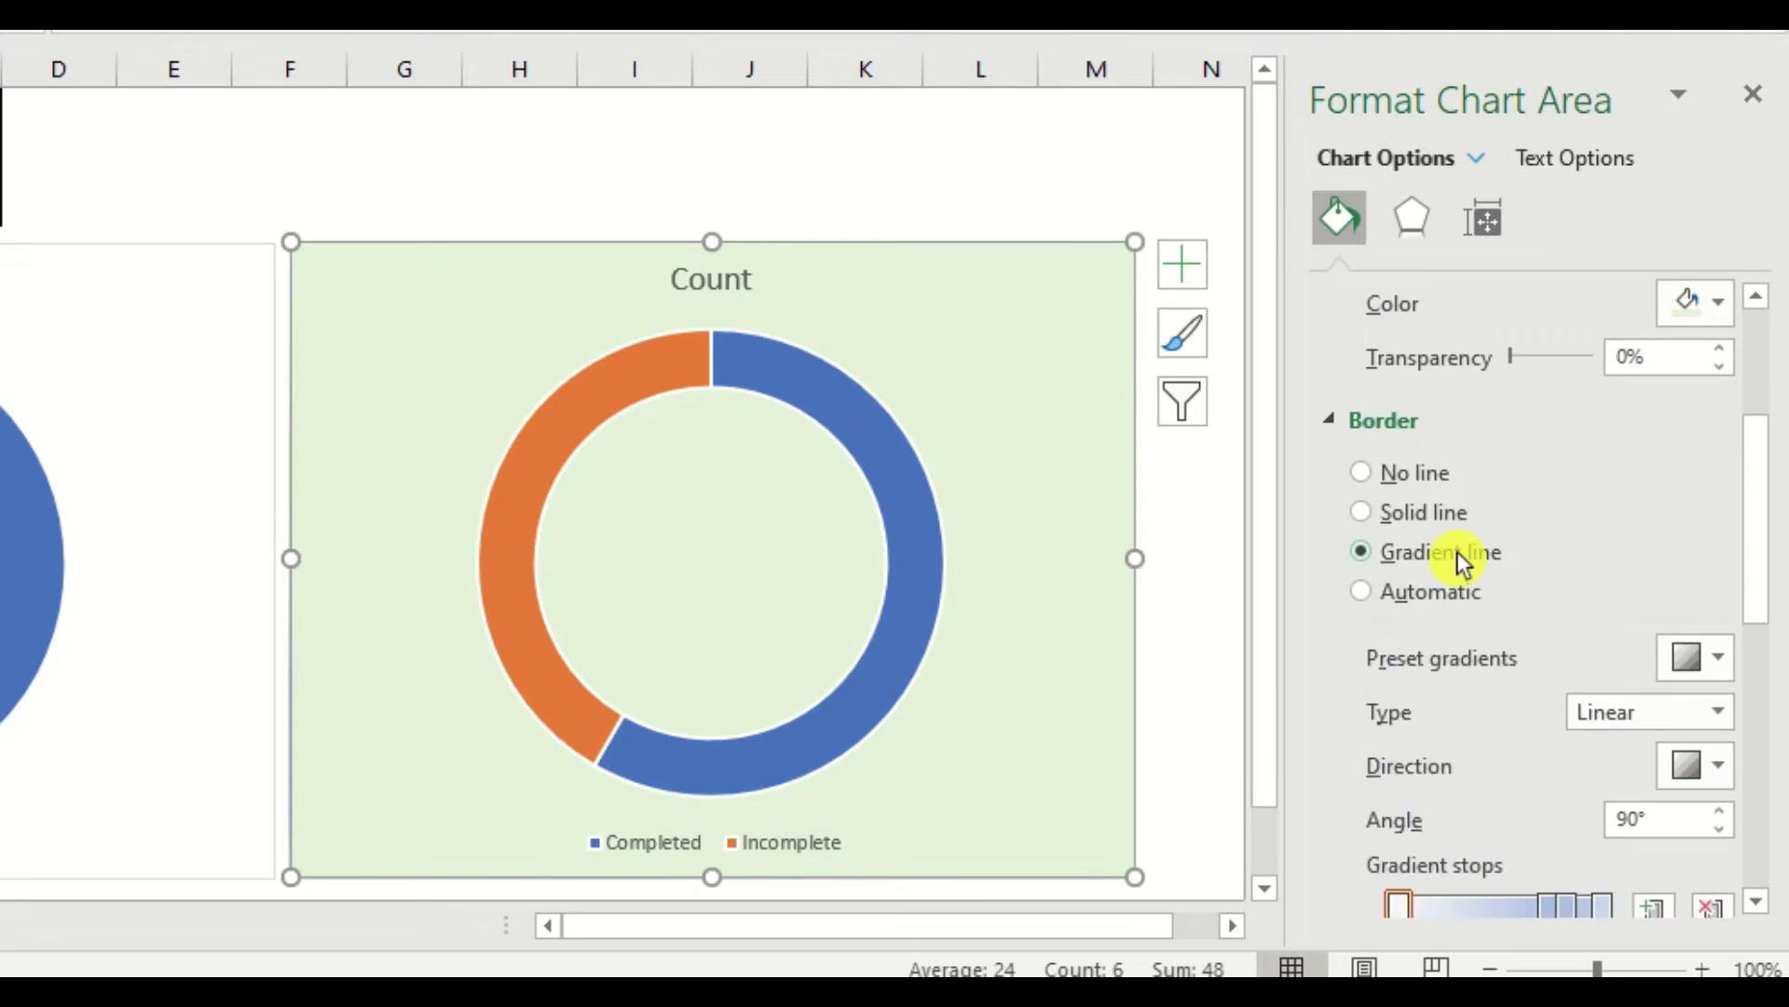
{"action": "left_click_drag", "start_coordinate": [1756, 518], "coordinate": [1689, 643]}
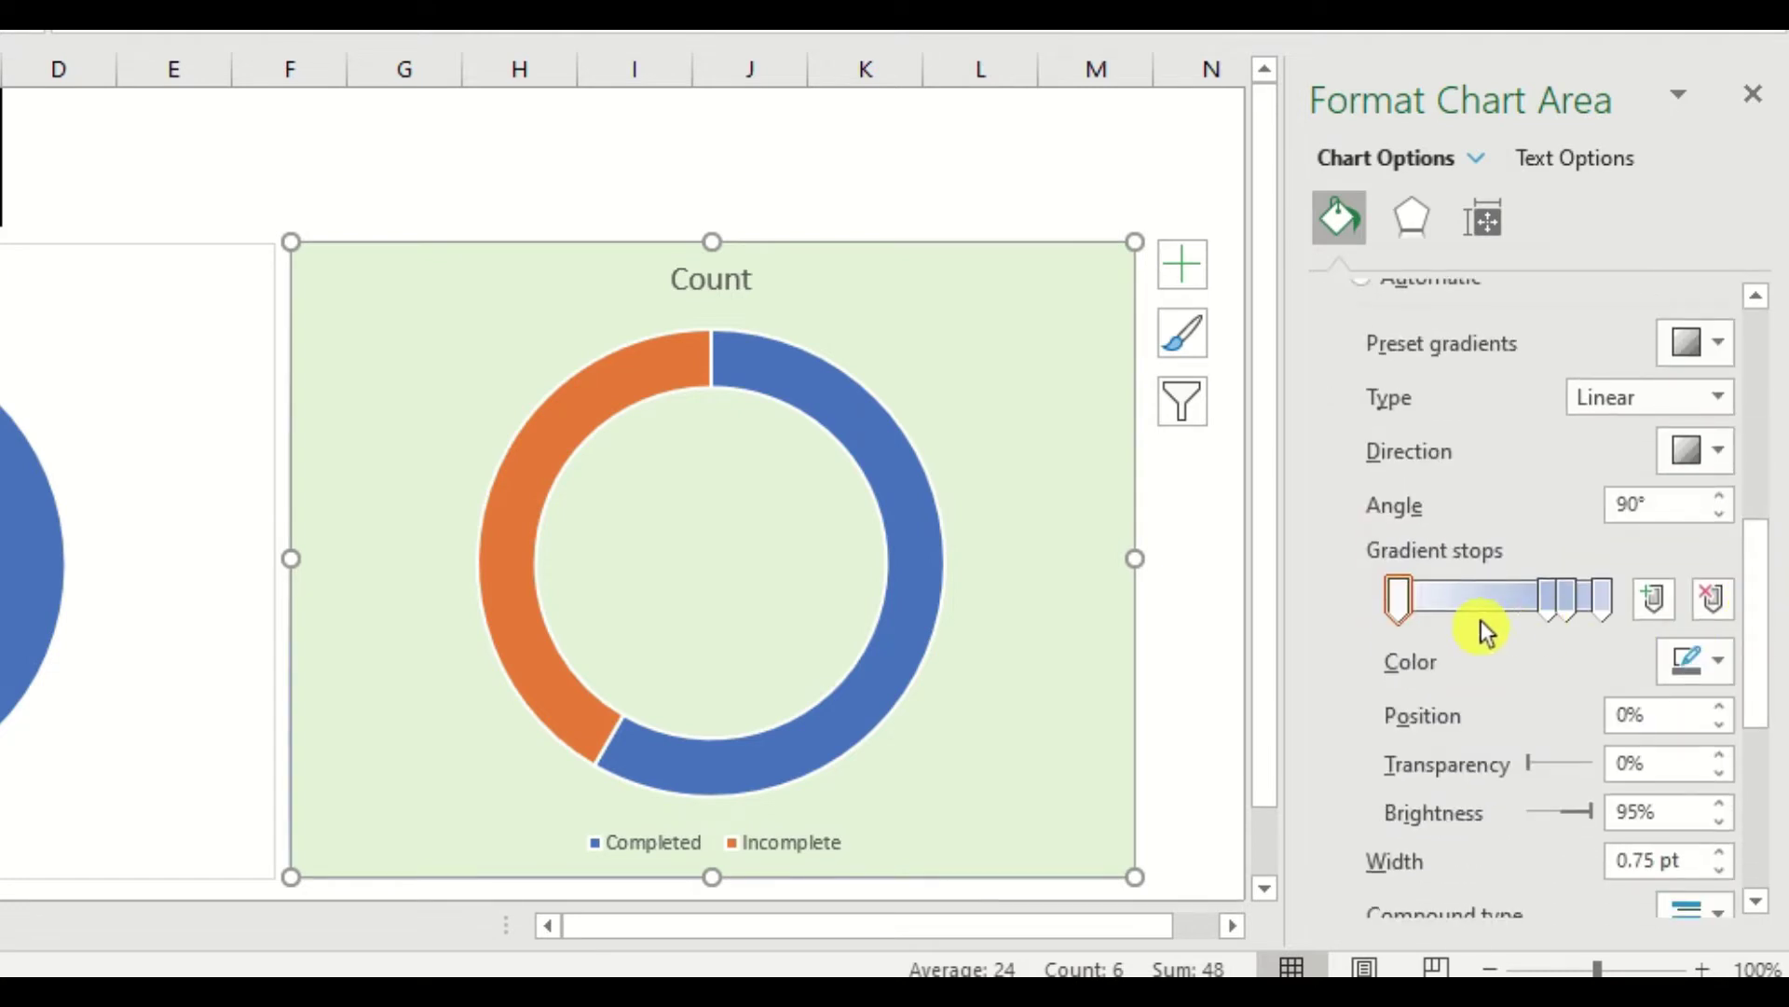
{"action": "left_click", "coordinate": [1568, 597]}
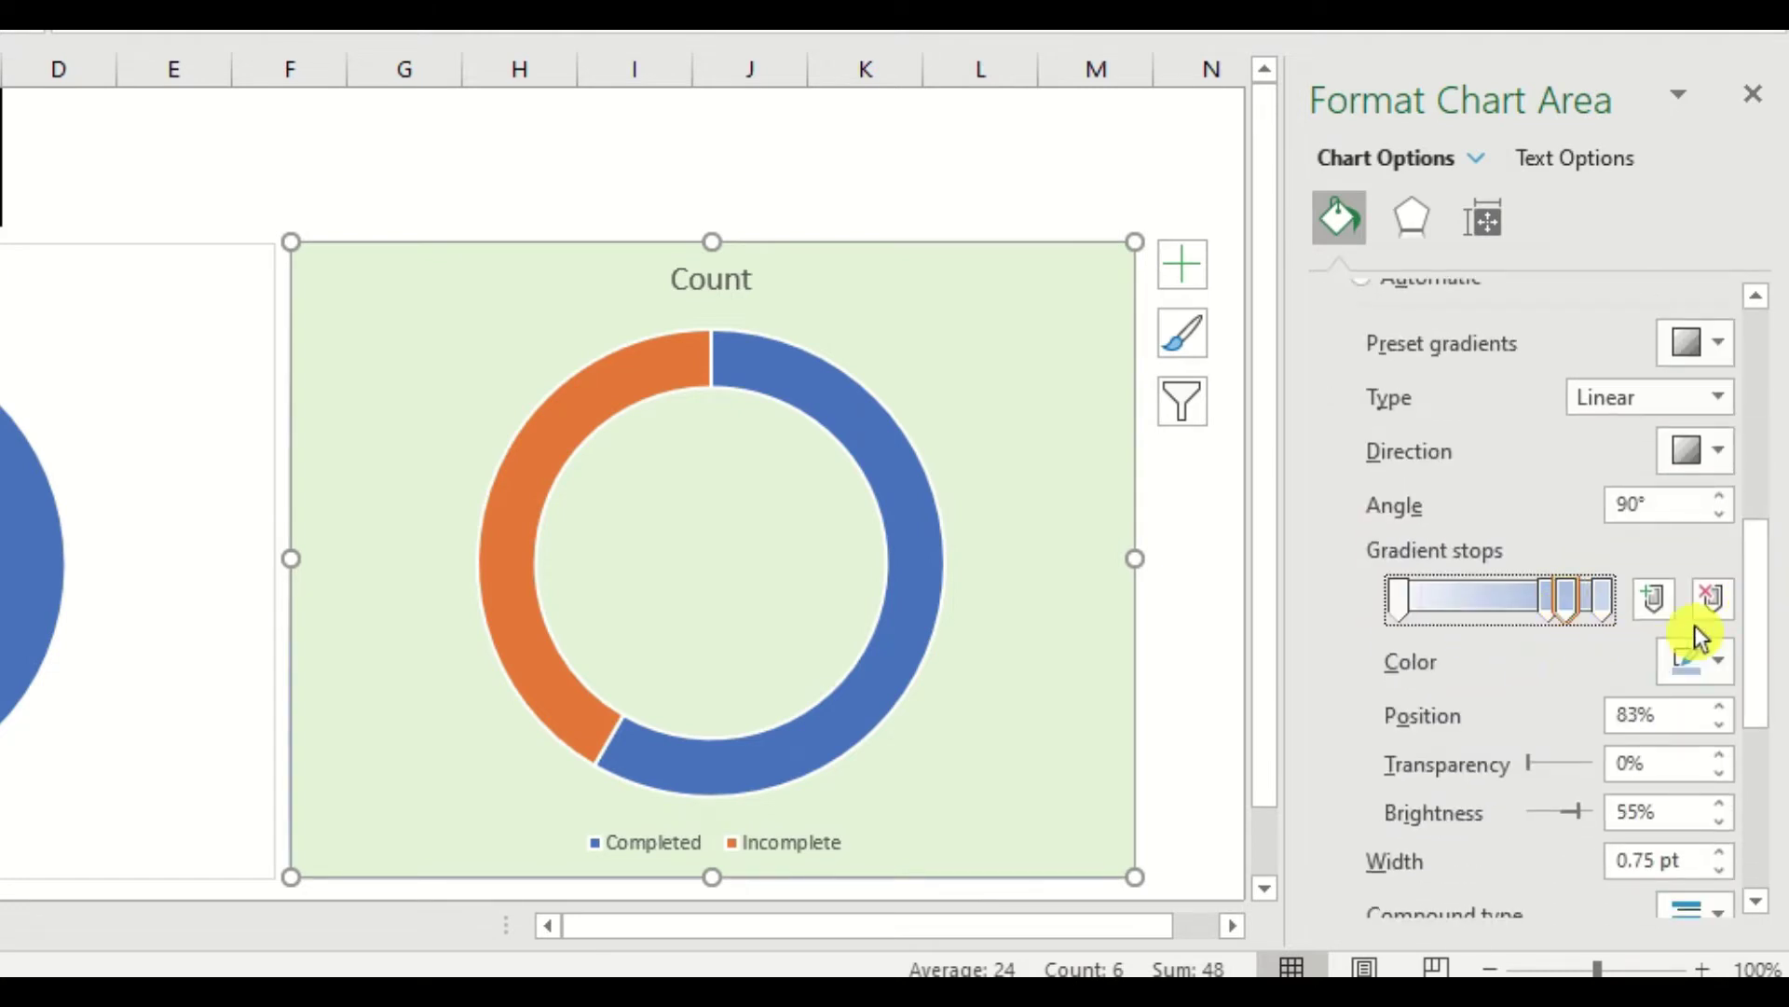
{"action": "left_click", "coordinate": [1398, 600]}
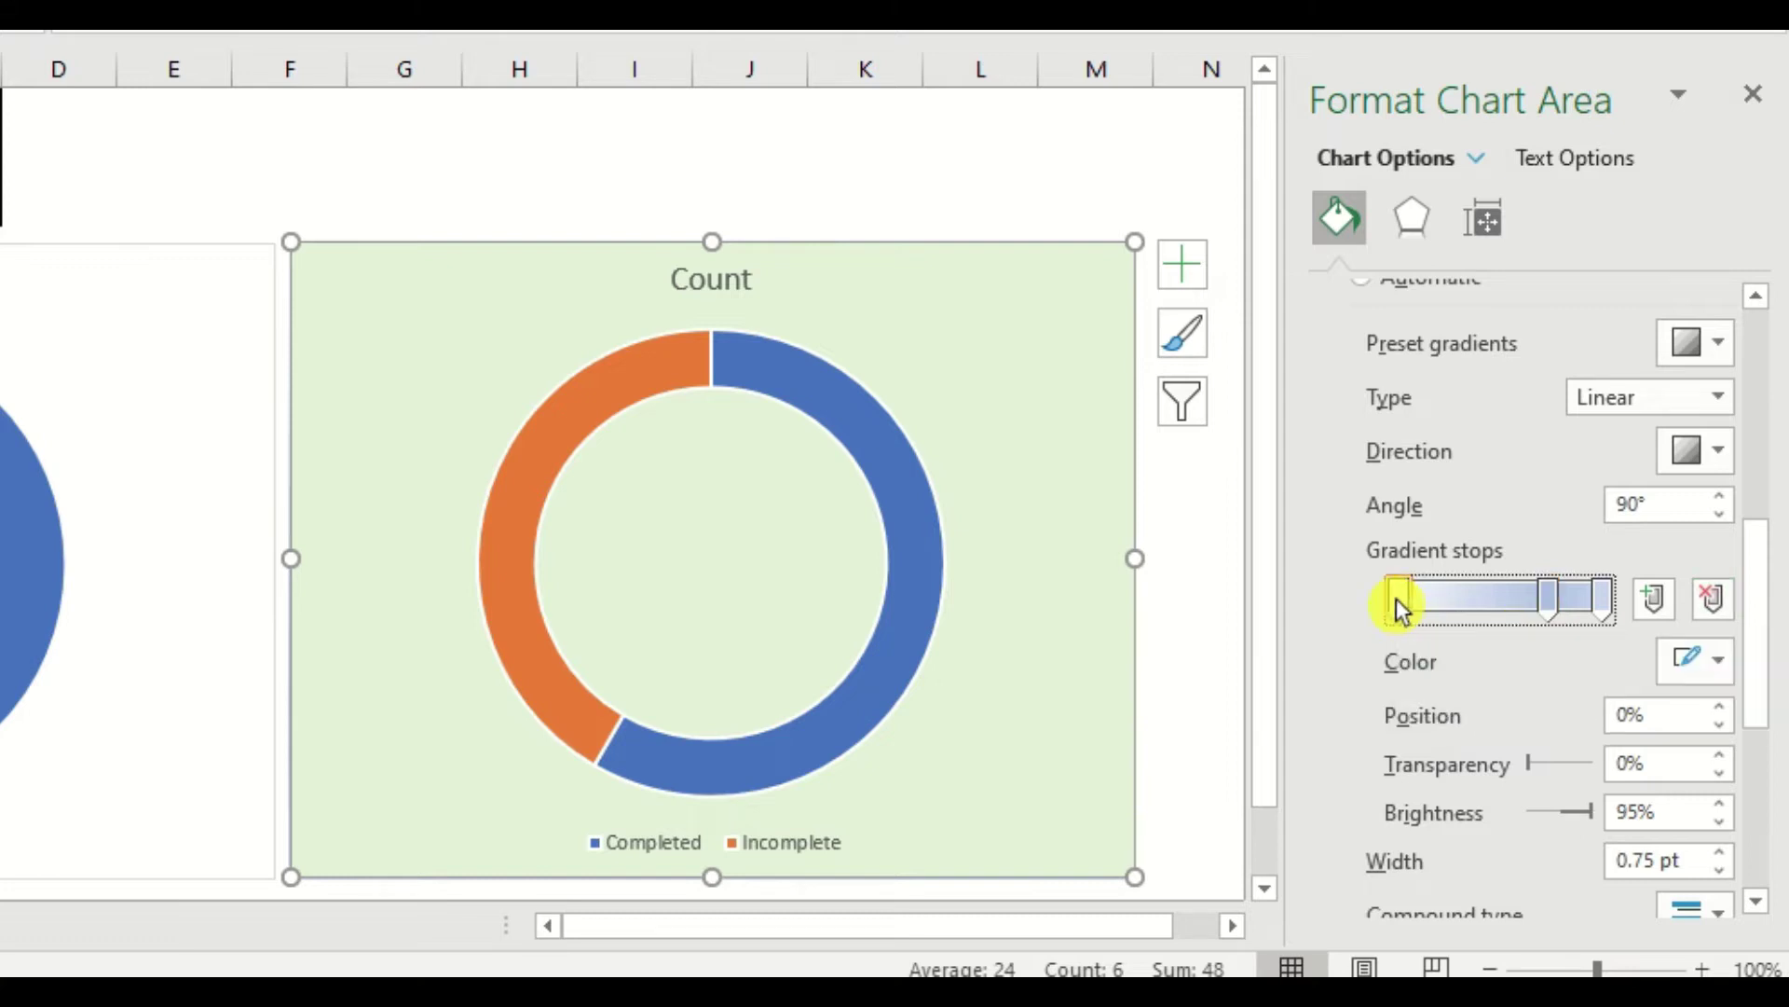
{"action": "left_click", "coordinate": [1697, 669]}
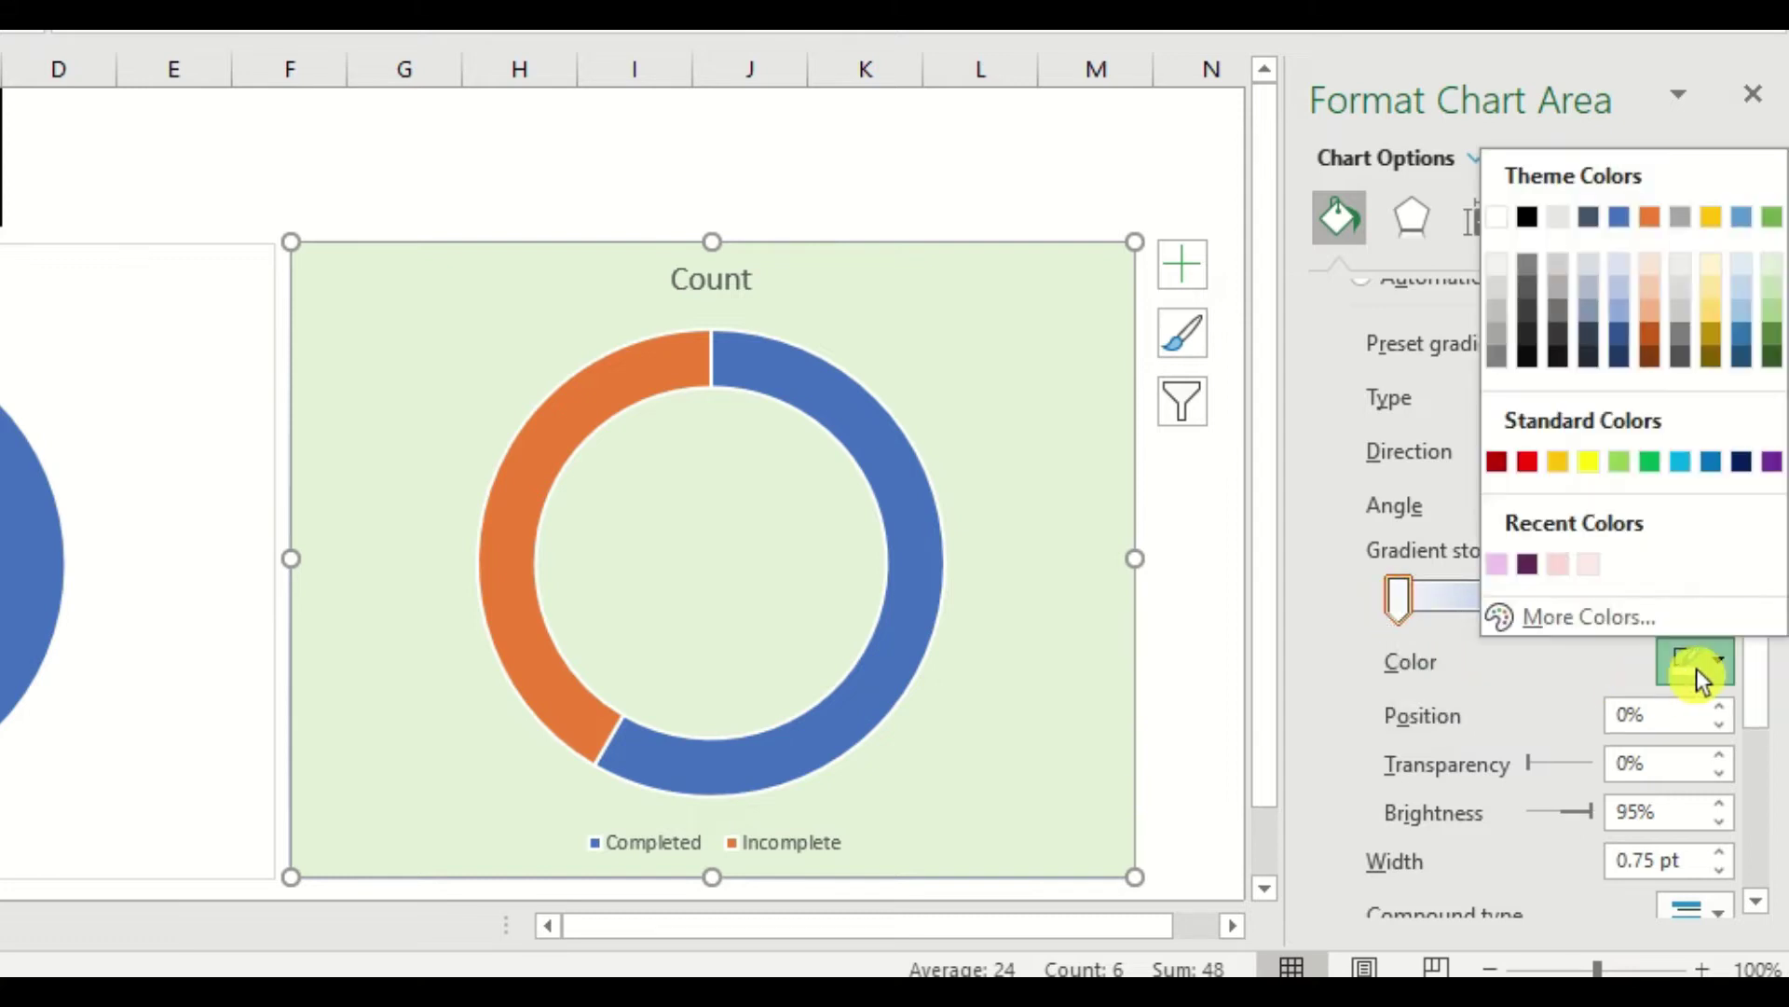
{"action": "left_click", "coordinate": [1493, 223]}
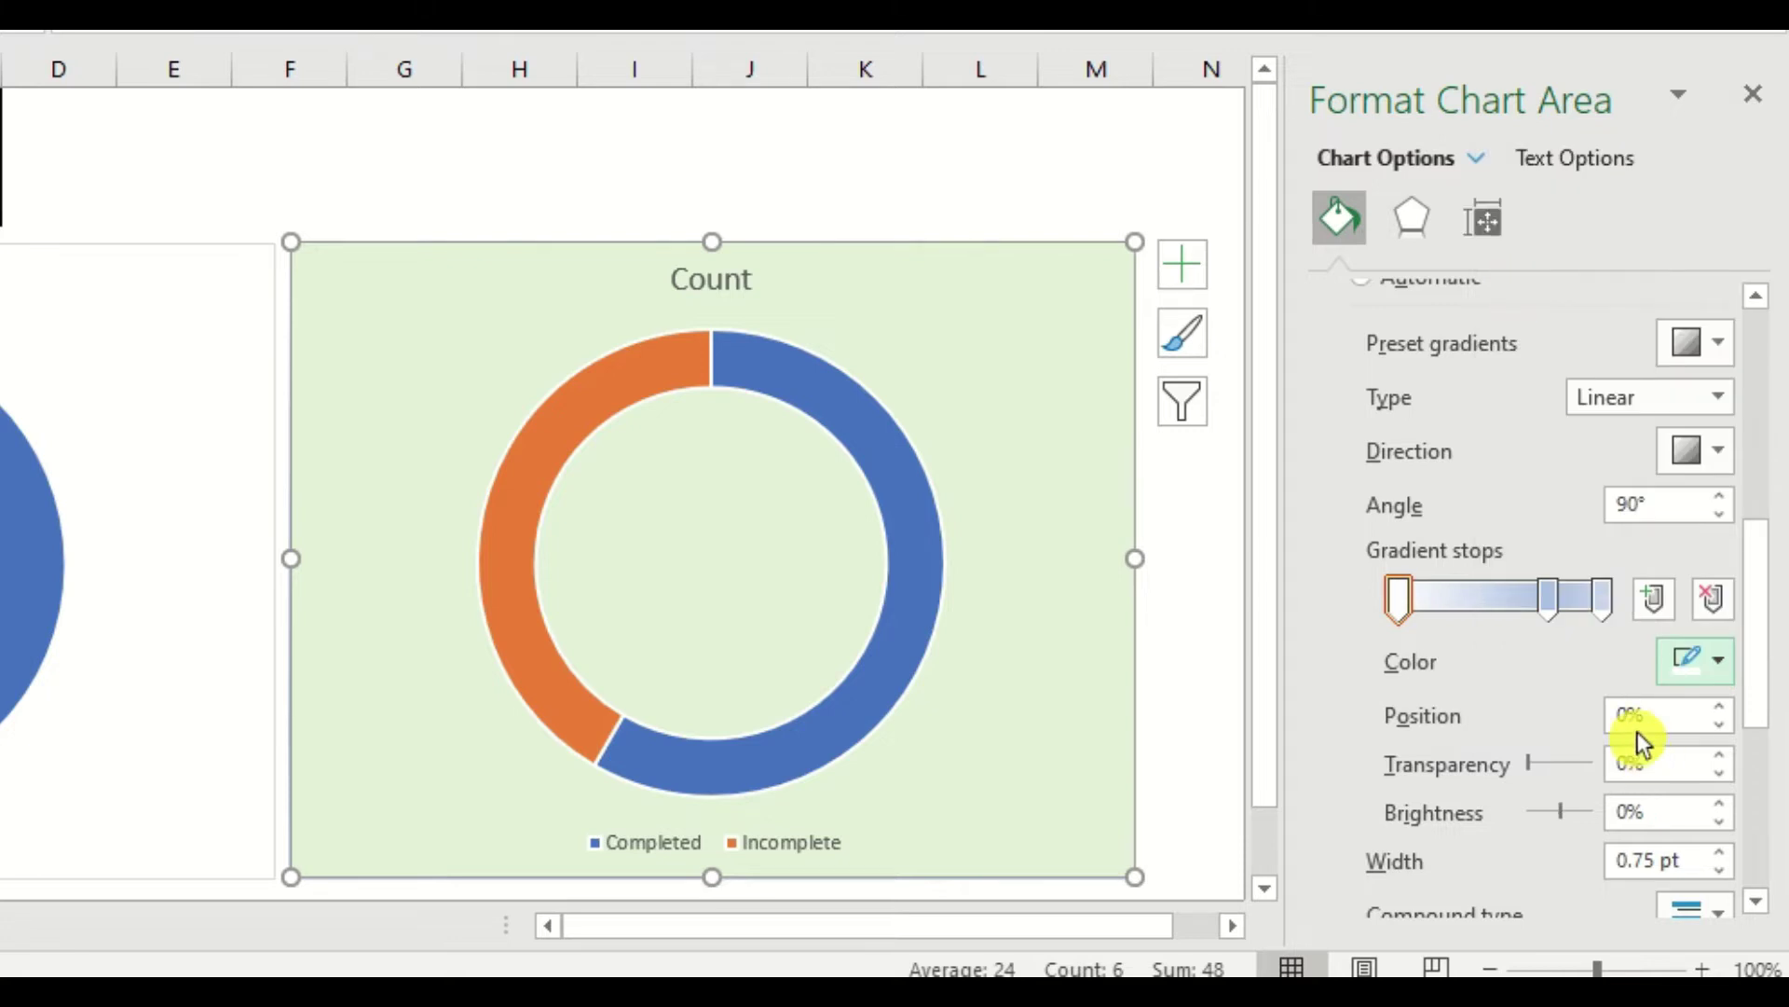
{"action": "left_click", "coordinate": [1549, 600]}
{"action": "left_click", "coordinate": [1726, 664]}
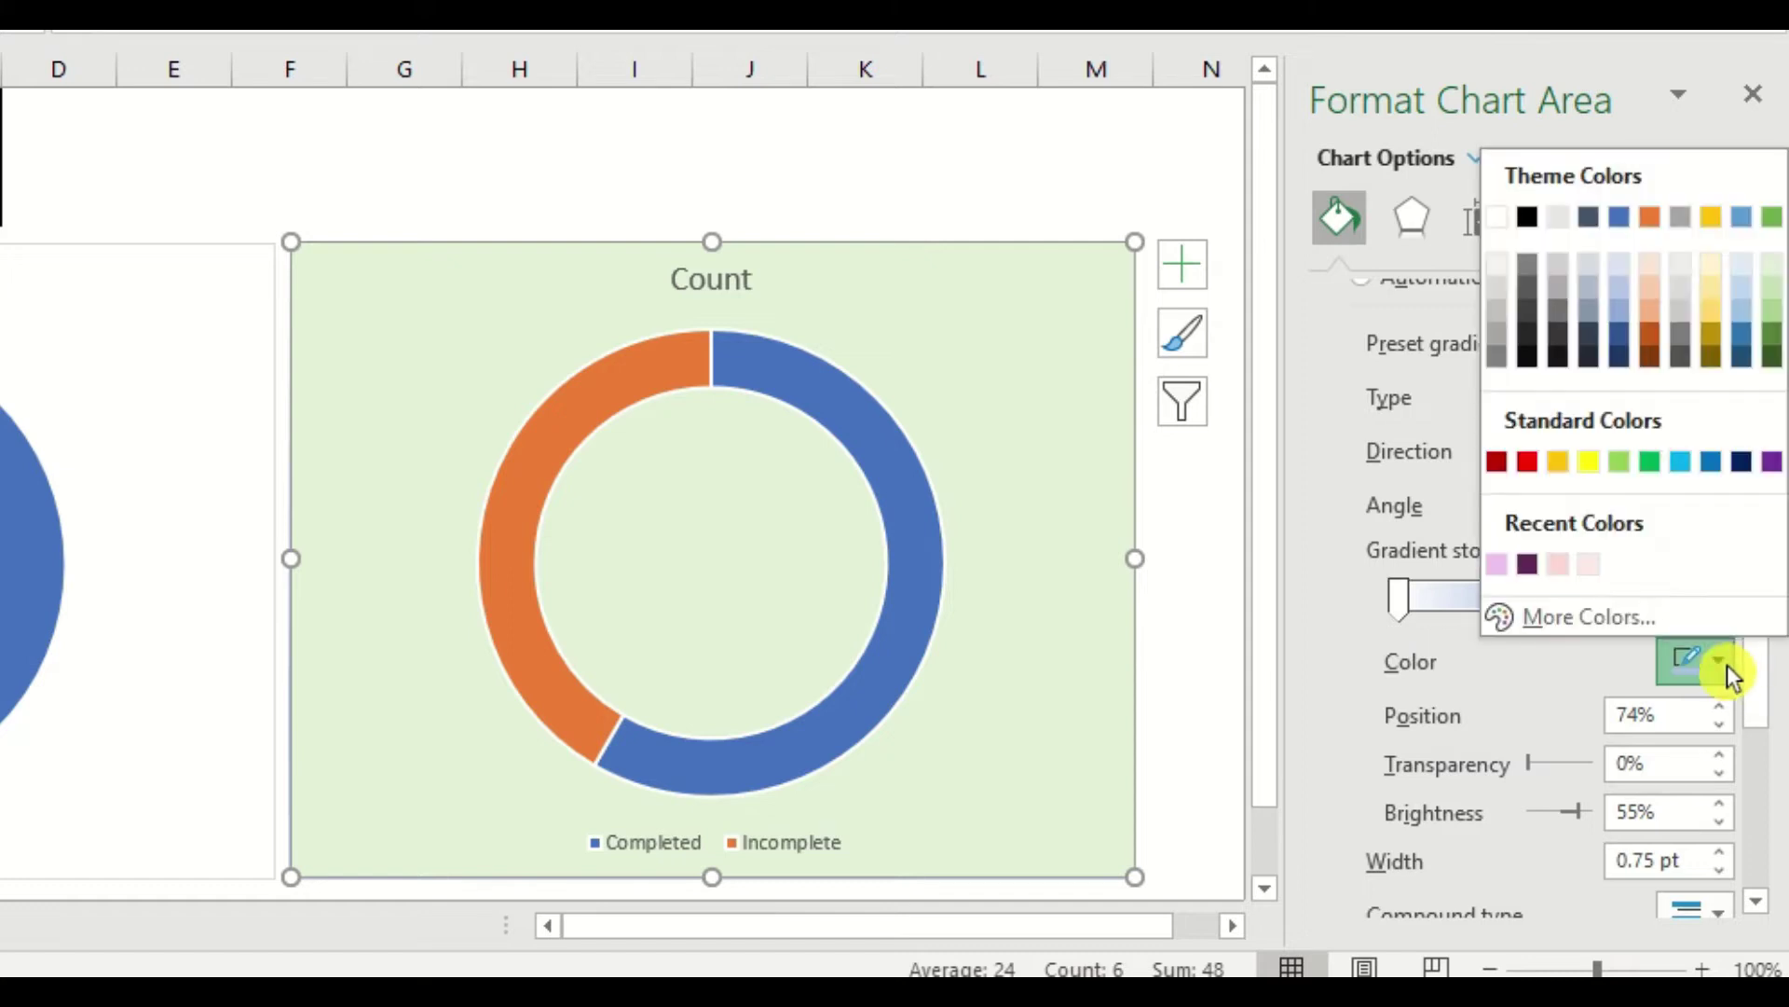
{"action": "left_click", "coordinate": [1648, 462]}
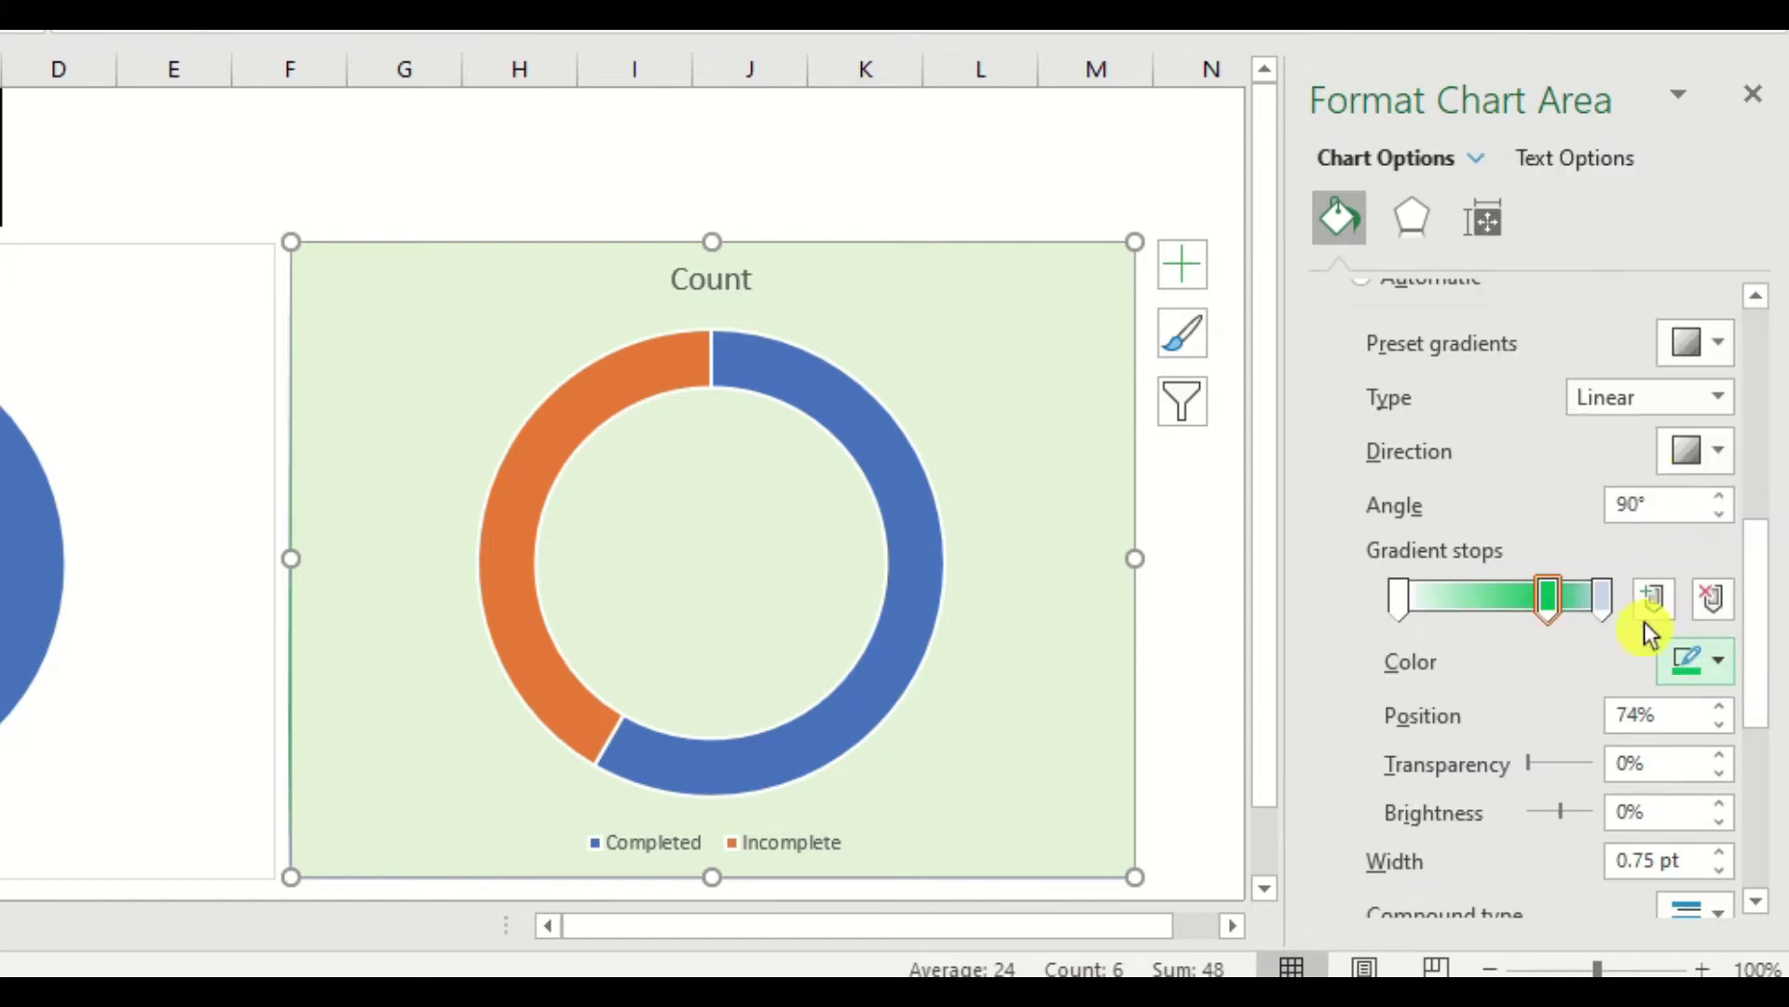
{"action": "type", "text": "50"}
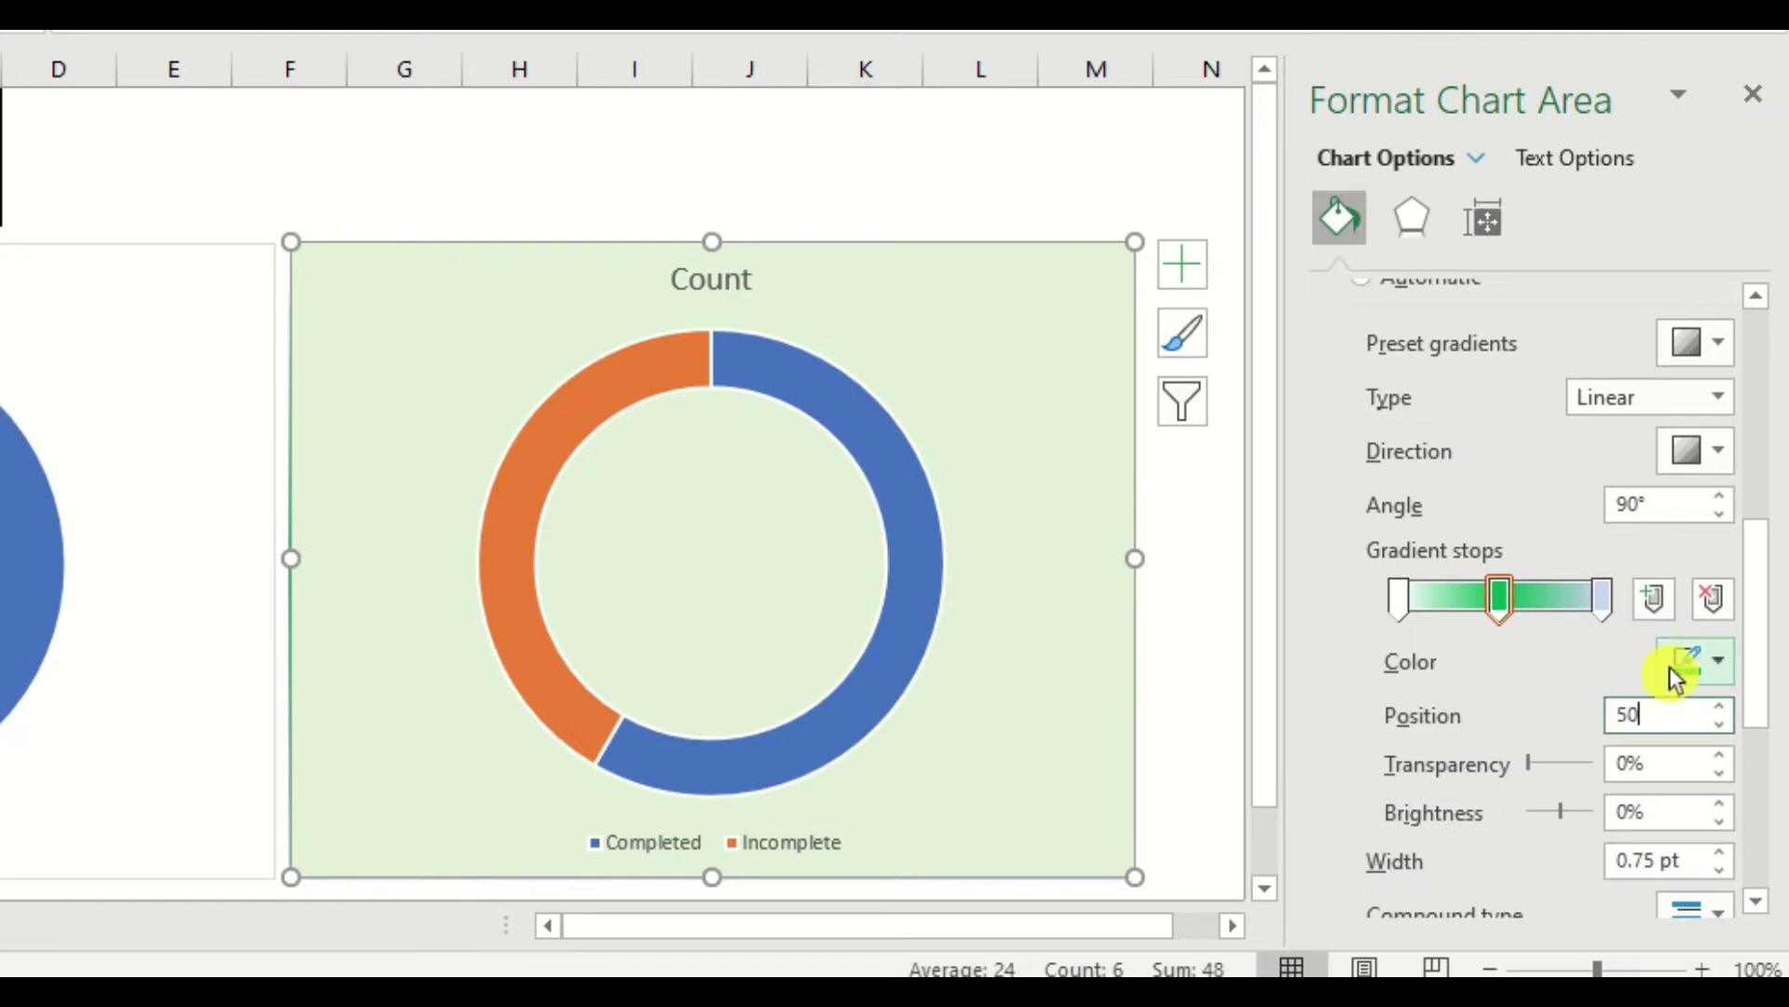
{"action": "left_click", "coordinate": [1603, 602]}
{"action": "left_click", "coordinate": [1720, 668]}
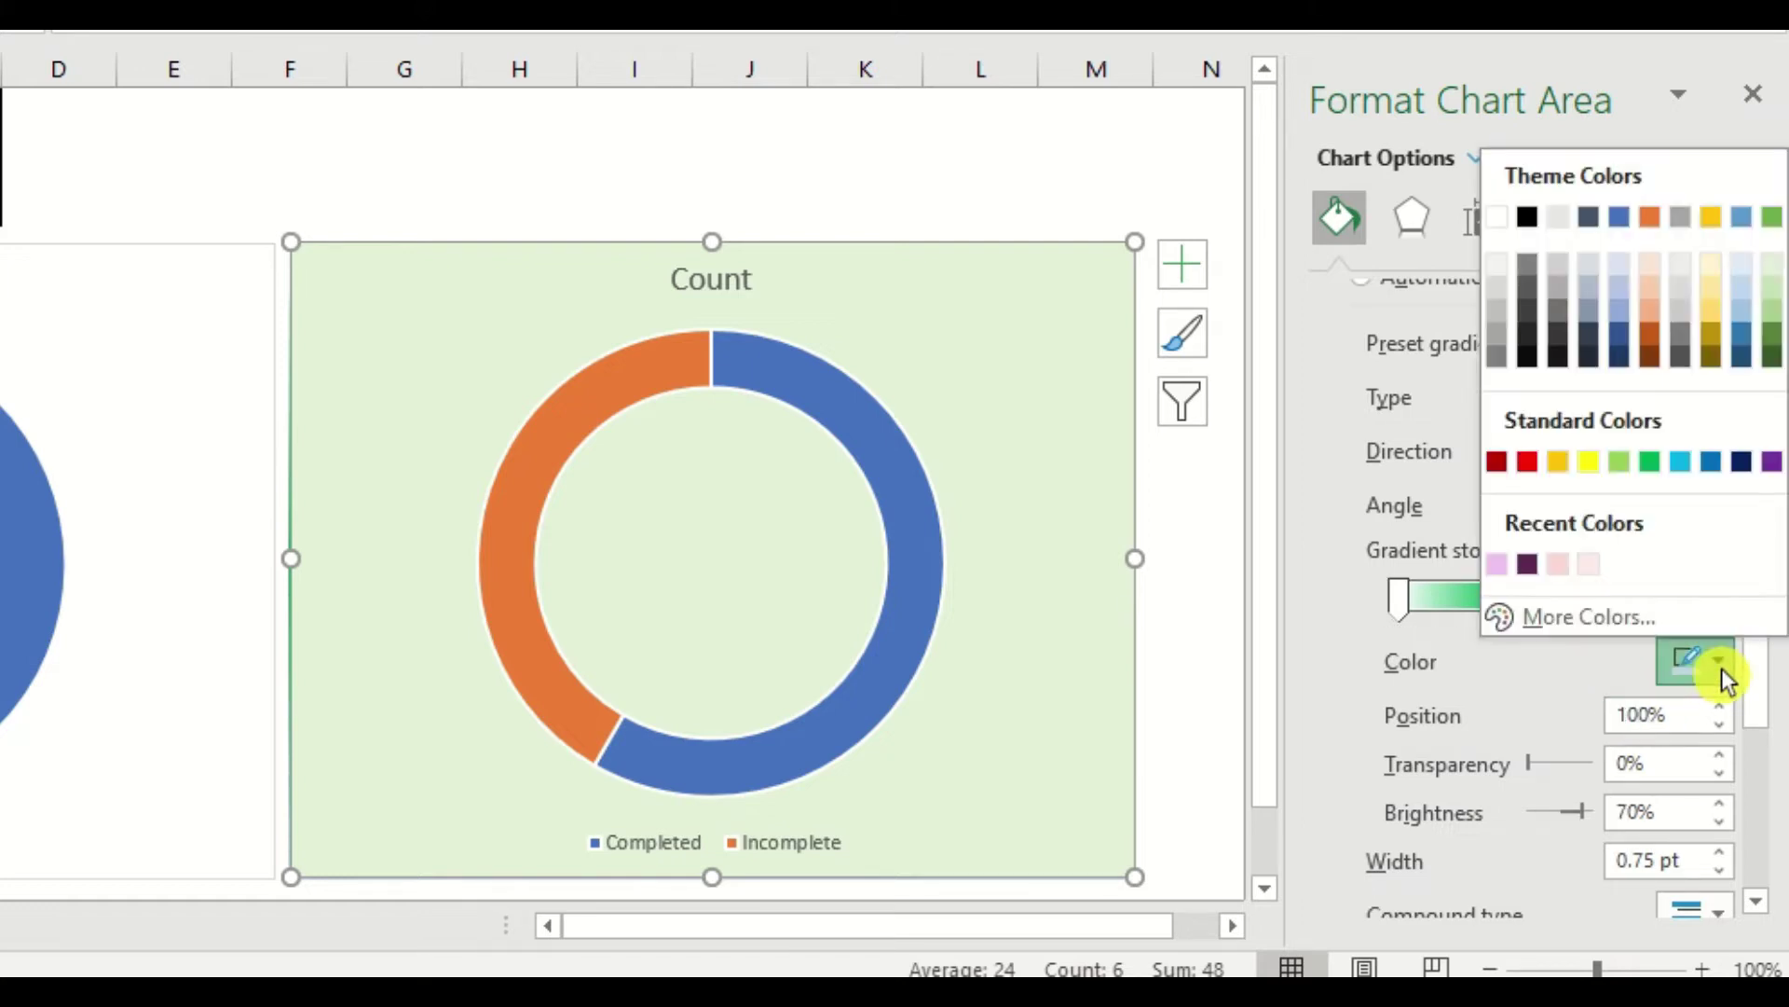
{"action": "left_click", "coordinate": [1773, 359]}
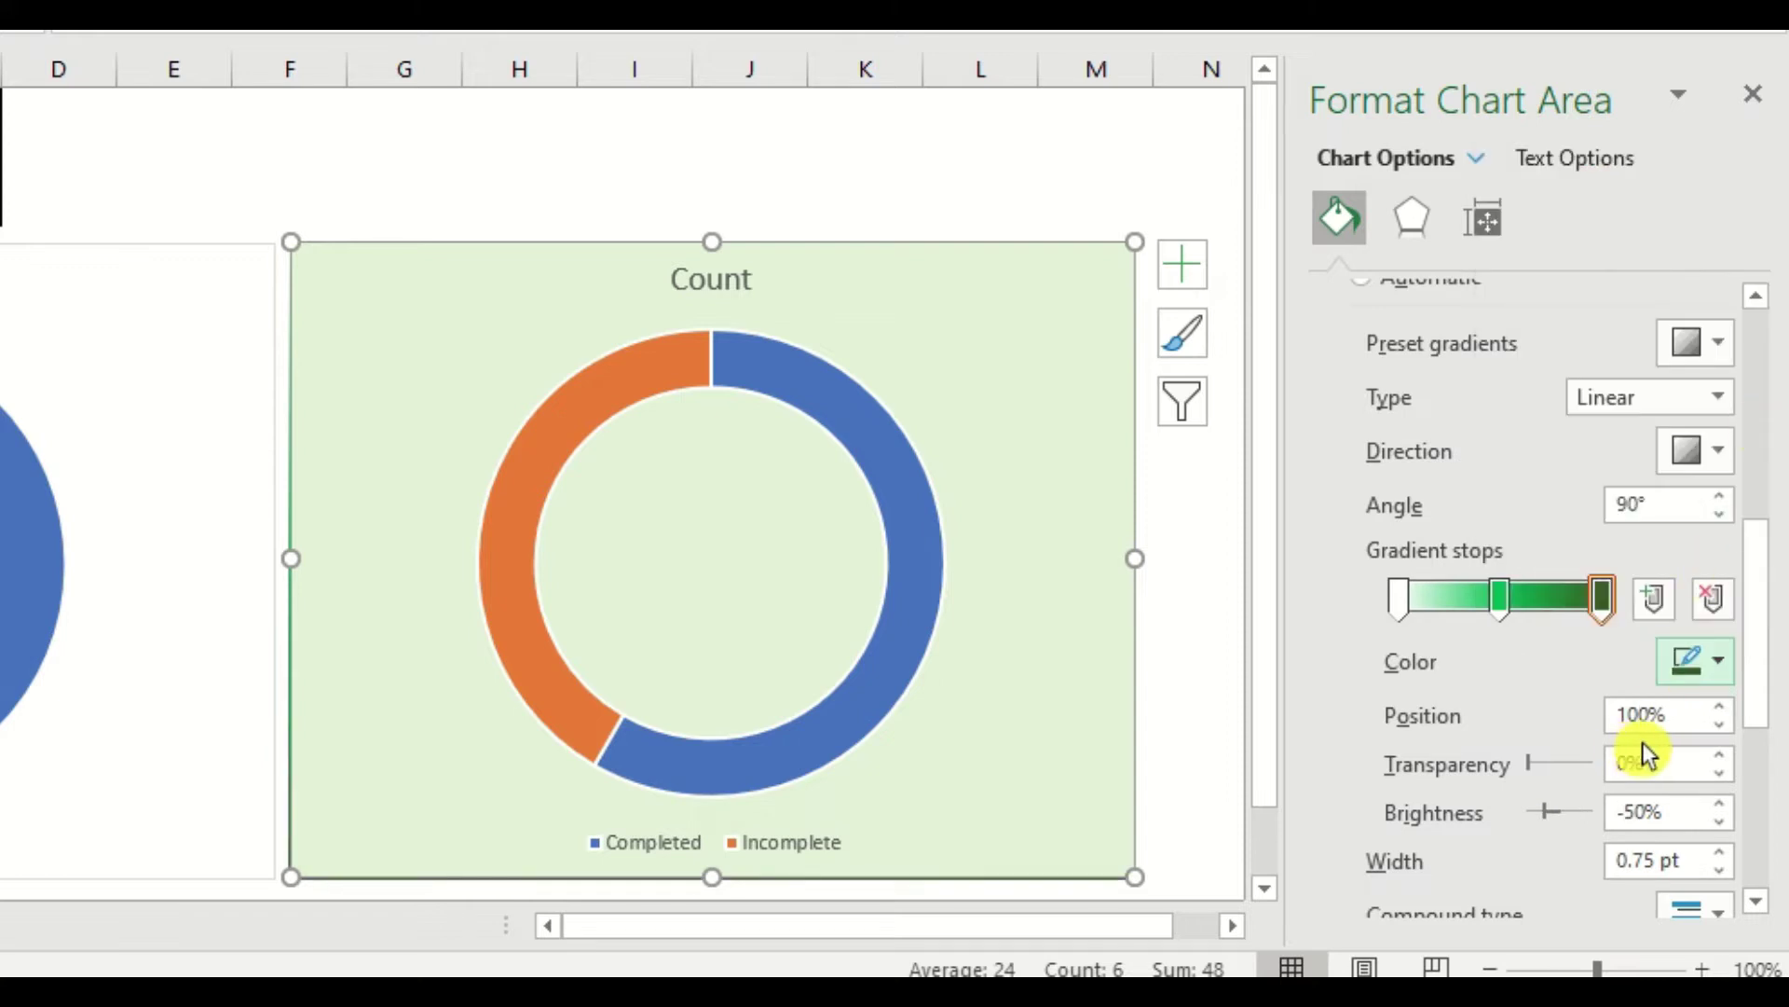
Step: Thicken the gradient border to 3.5 pt and deselect the chart to view it
{"action": "left_click_drag", "start_coordinate": [1750, 673], "coordinate": [1752, 697]}
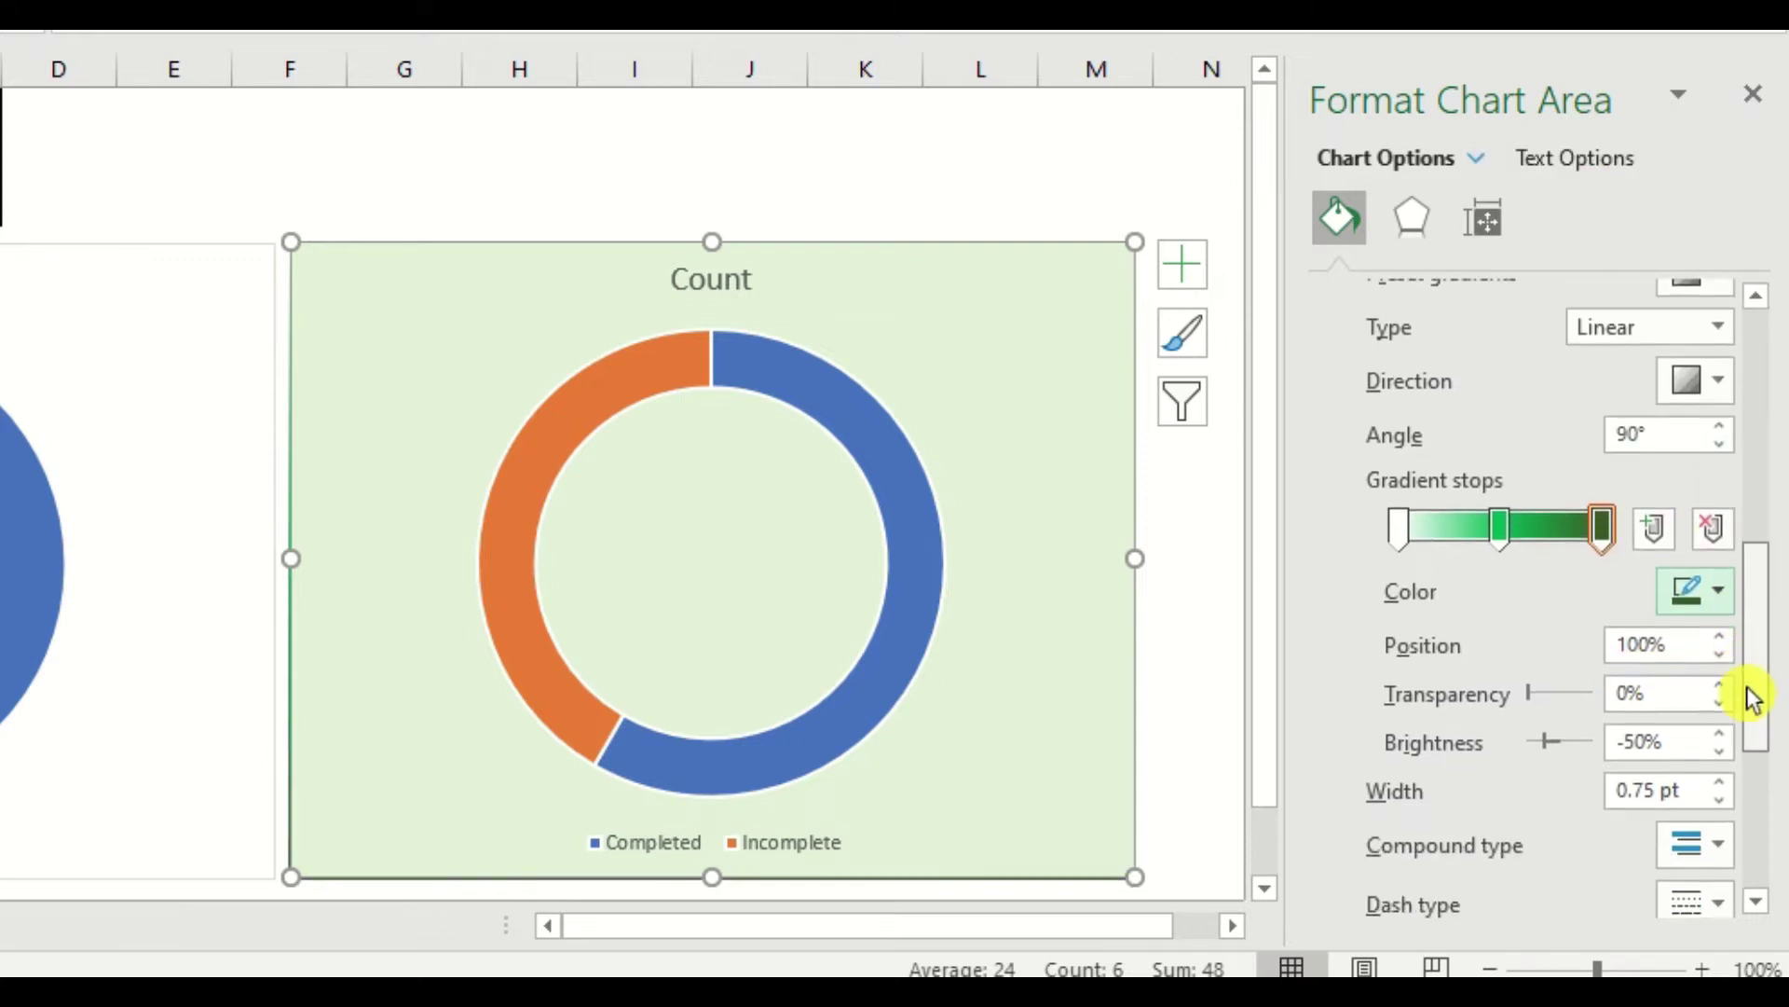
{"action": "left_click", "coordinate": [1721, 781]}
{"action": "left_click", "coordinate": [1721, 781]}
{"action": "left_click", "coordinate": [1720, 781]}
{"action": "left_click", "coordinate": [1721, 781]}
{"action": "left_click", "coordinate": [1721, 781]}
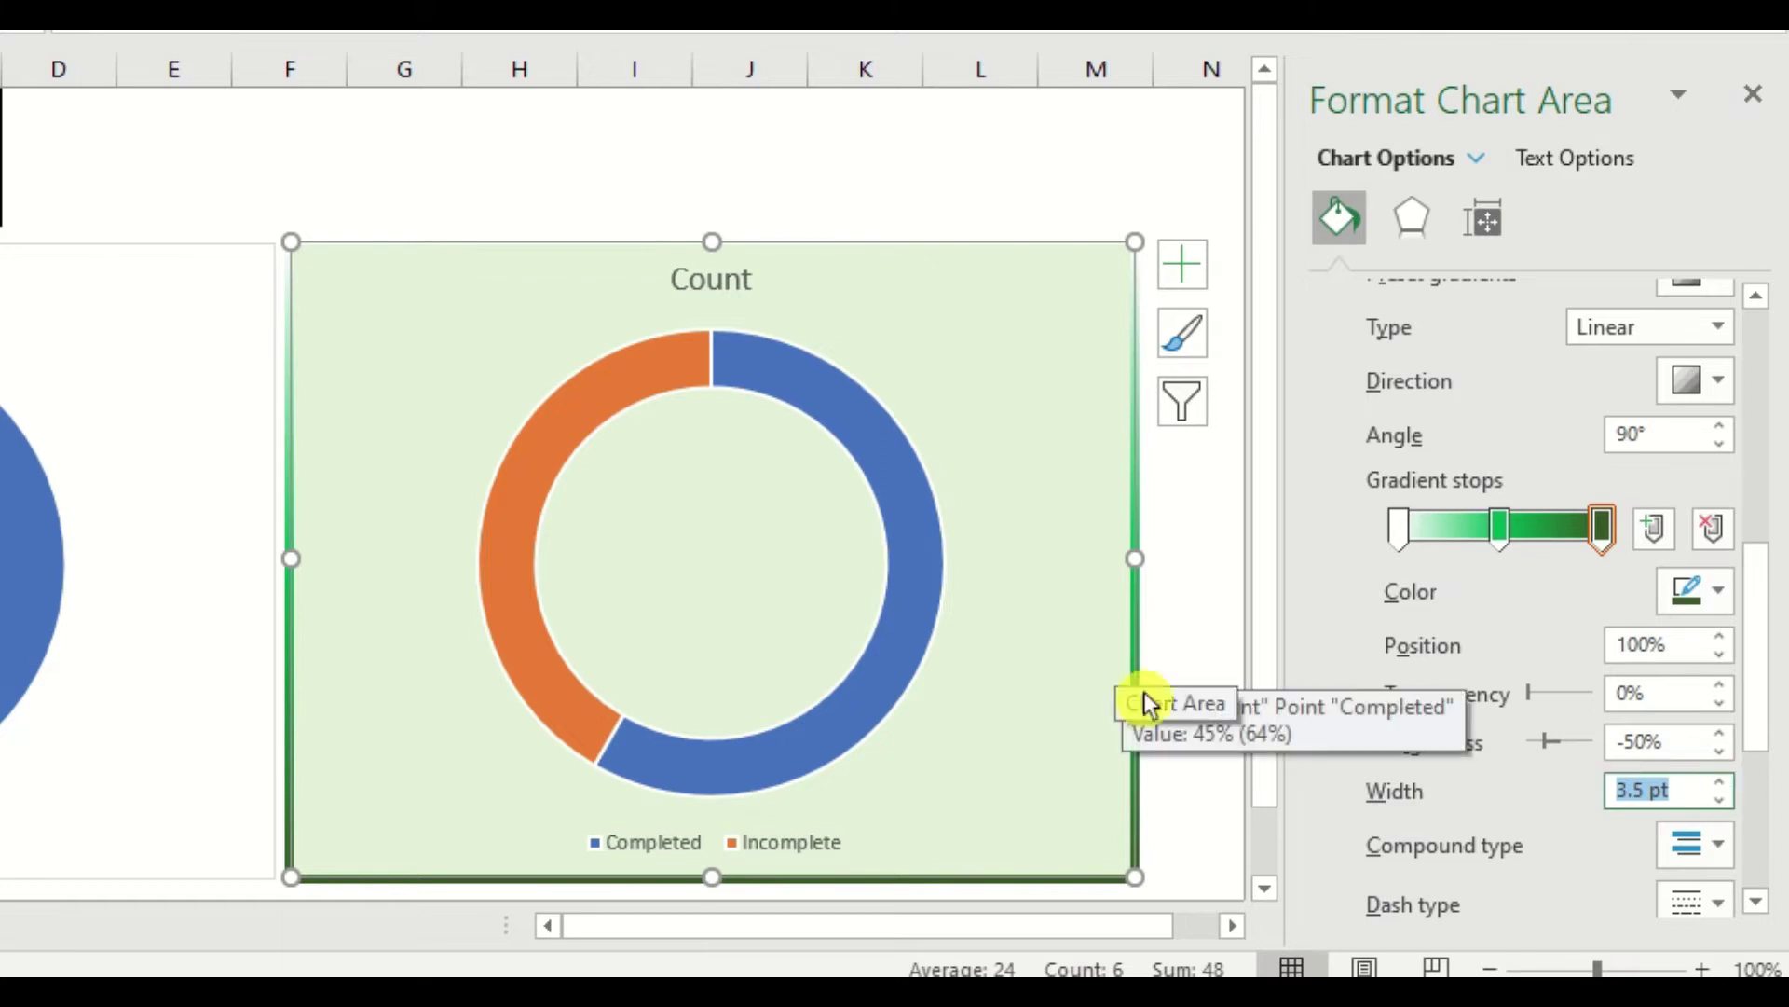
{"action": "left_click", "coordinate": [1214, 596]}
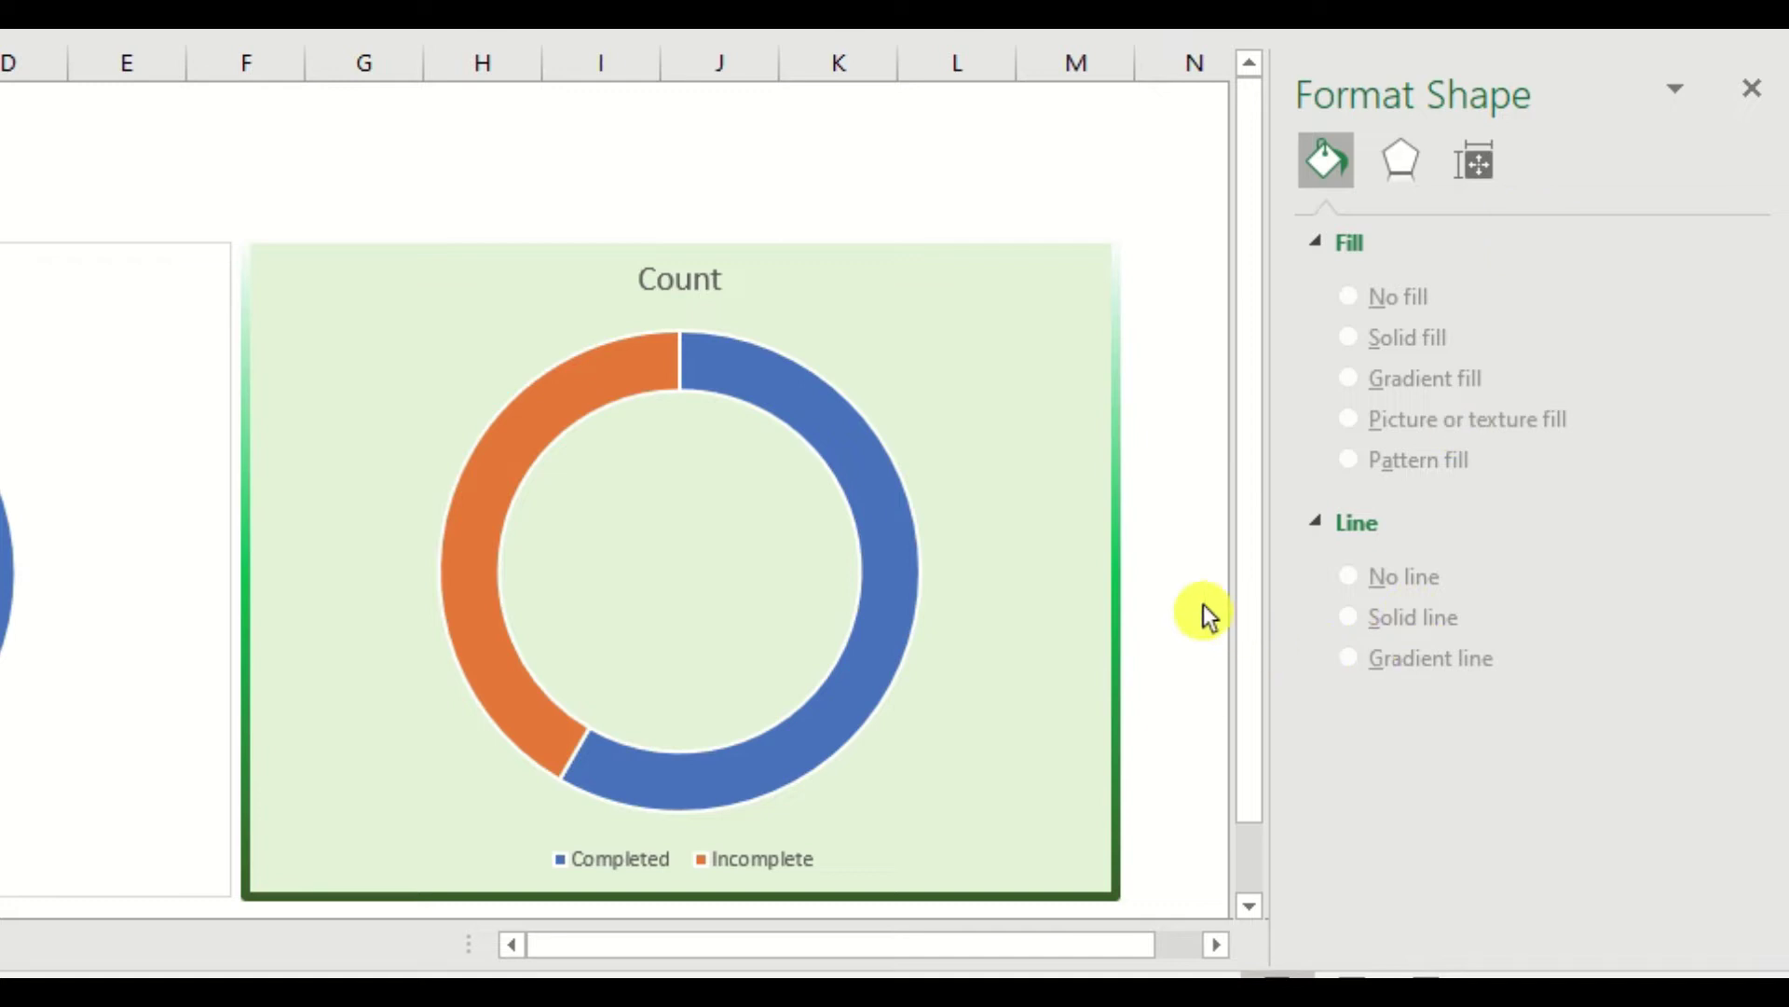
Step: Select the Completed slice and set its Doughnut Hole Size to 85%
{"action": "left_click", "coordinate": [851, 444]}
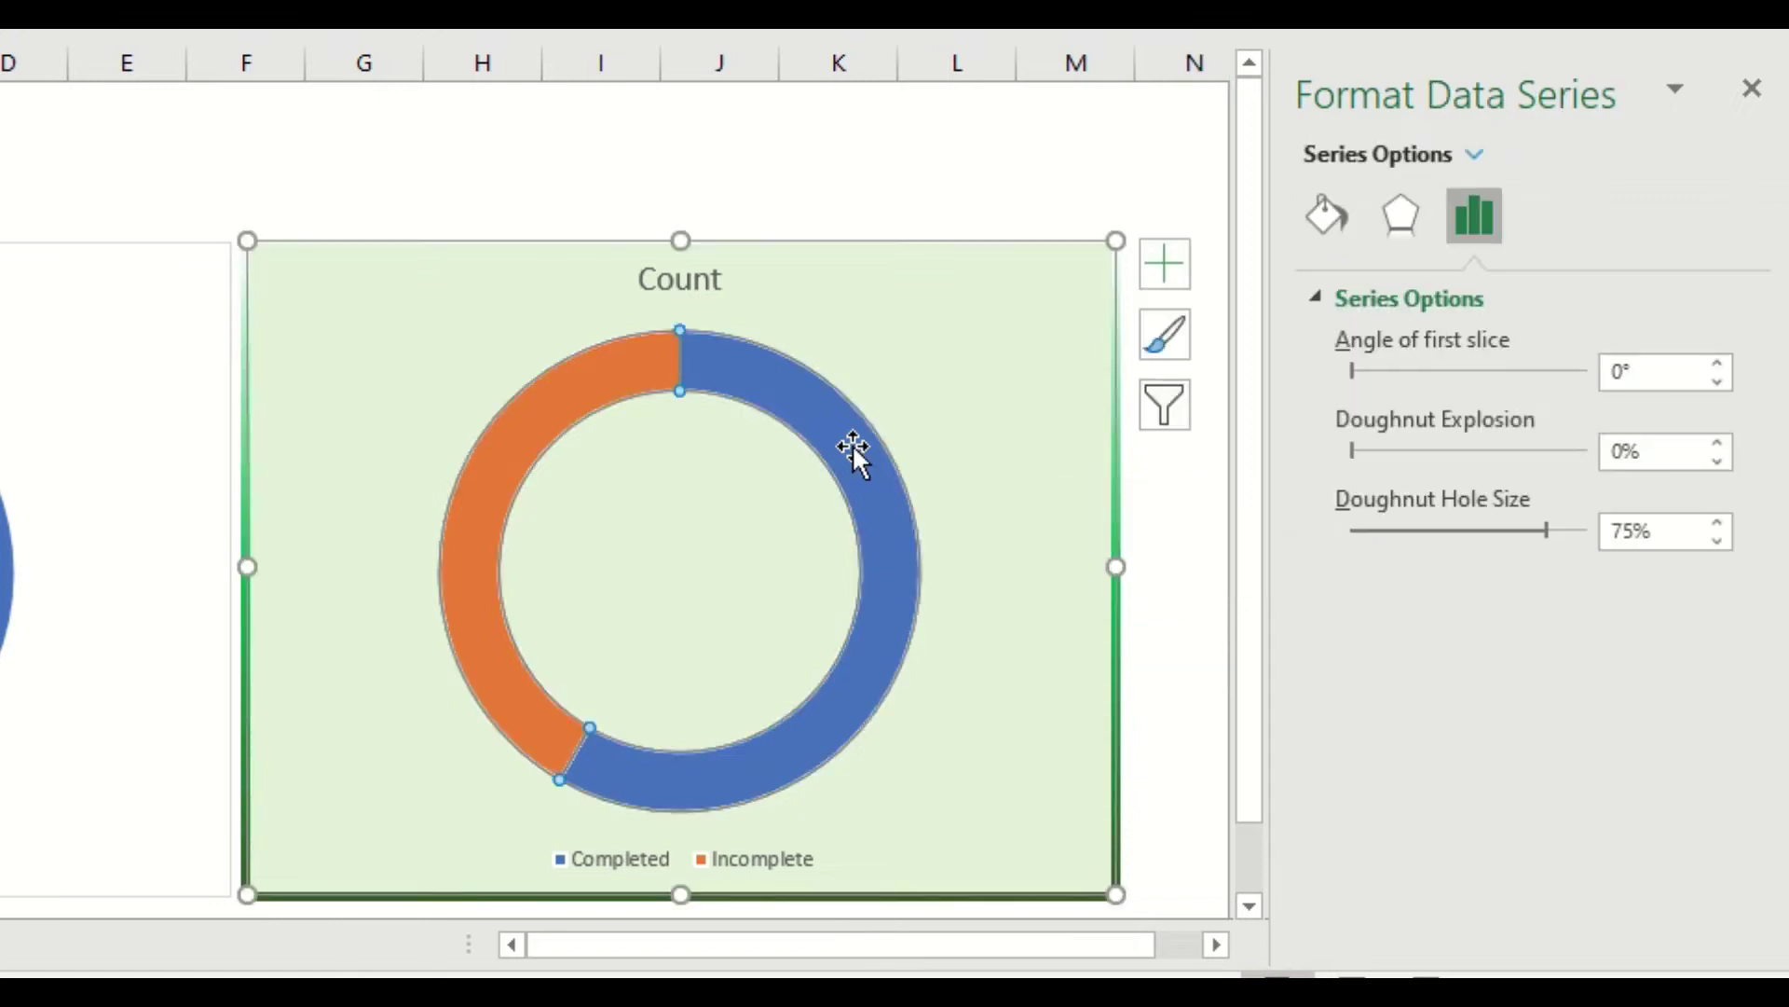
{"action": "left_click", "coordinate": [852, 444]}
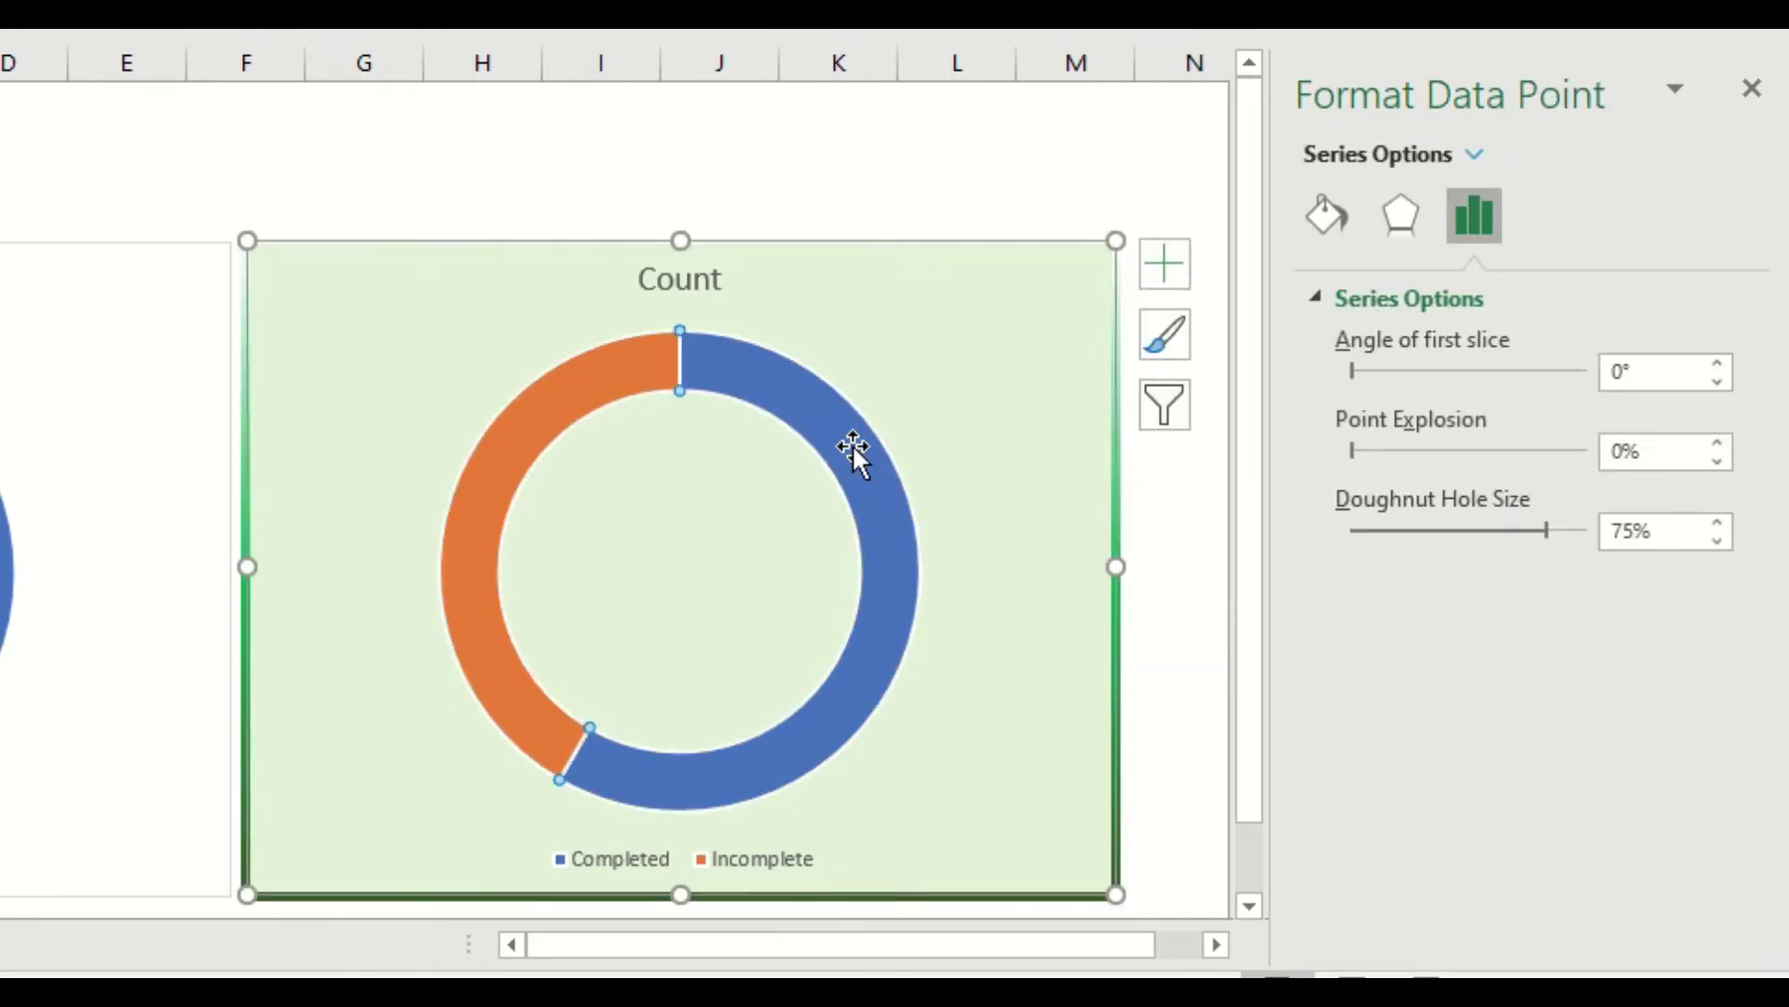
{"action": "right_click", "coordinate": [852, 444]}
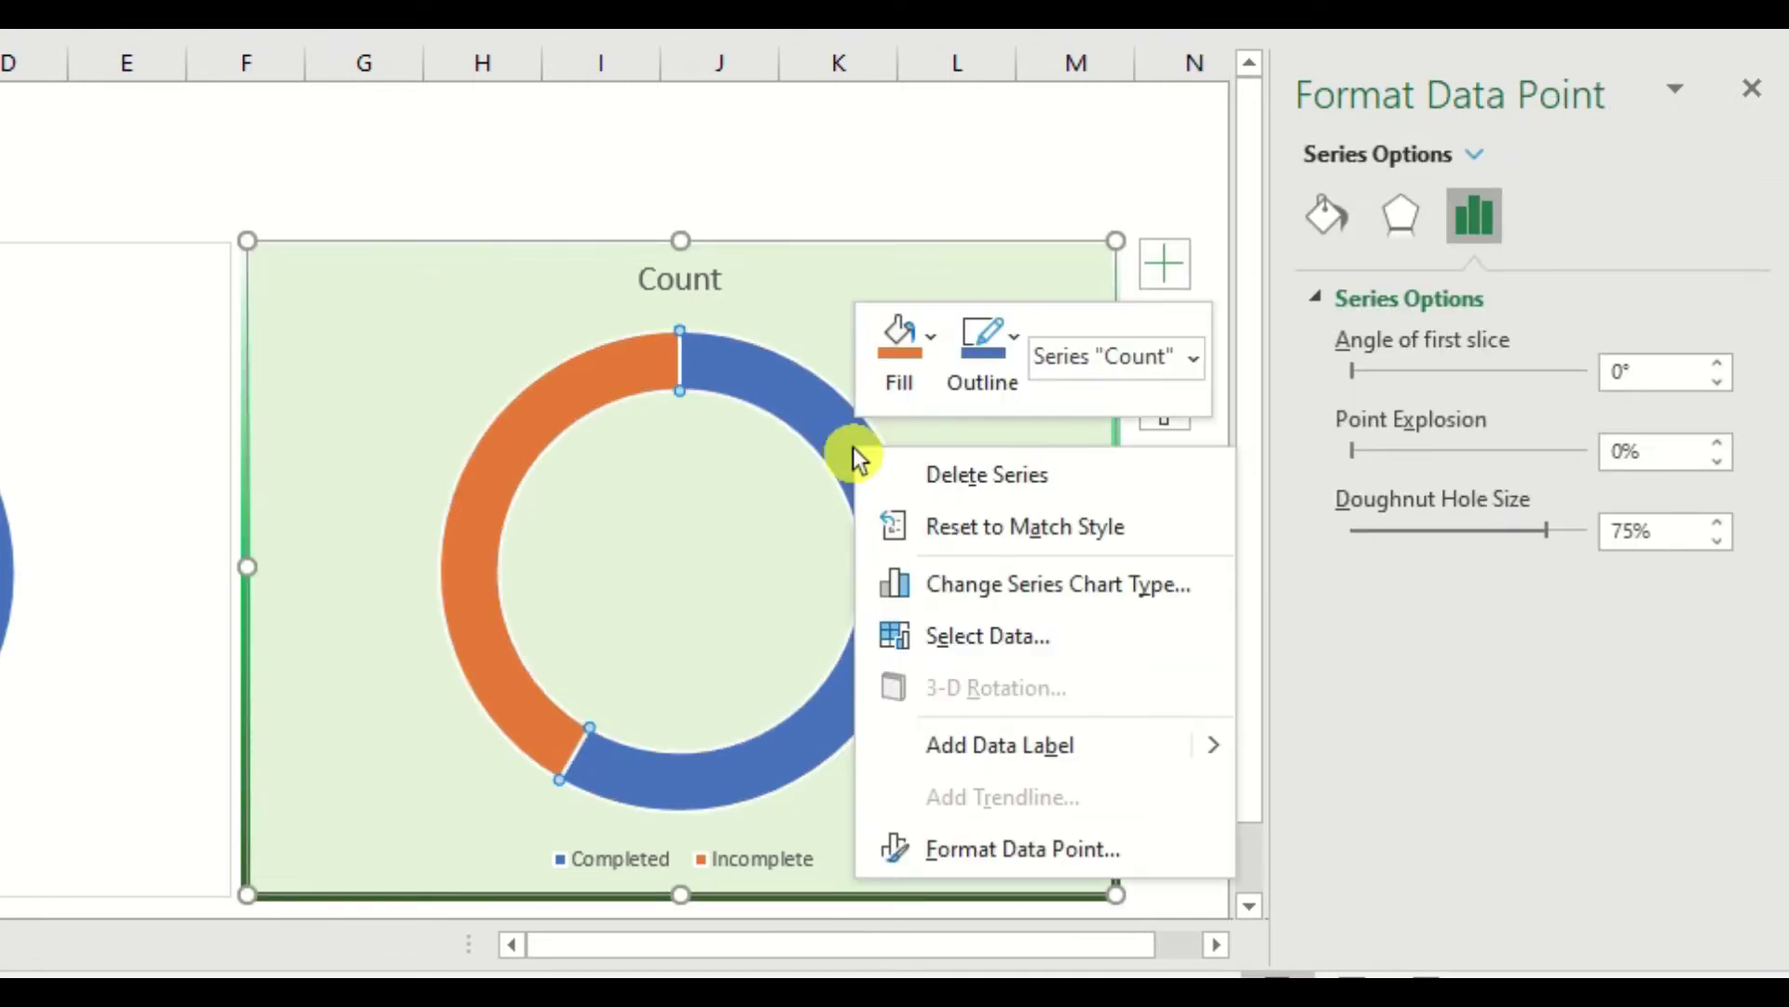
{"action": "left_click", "coordinate": [1028, 853]}
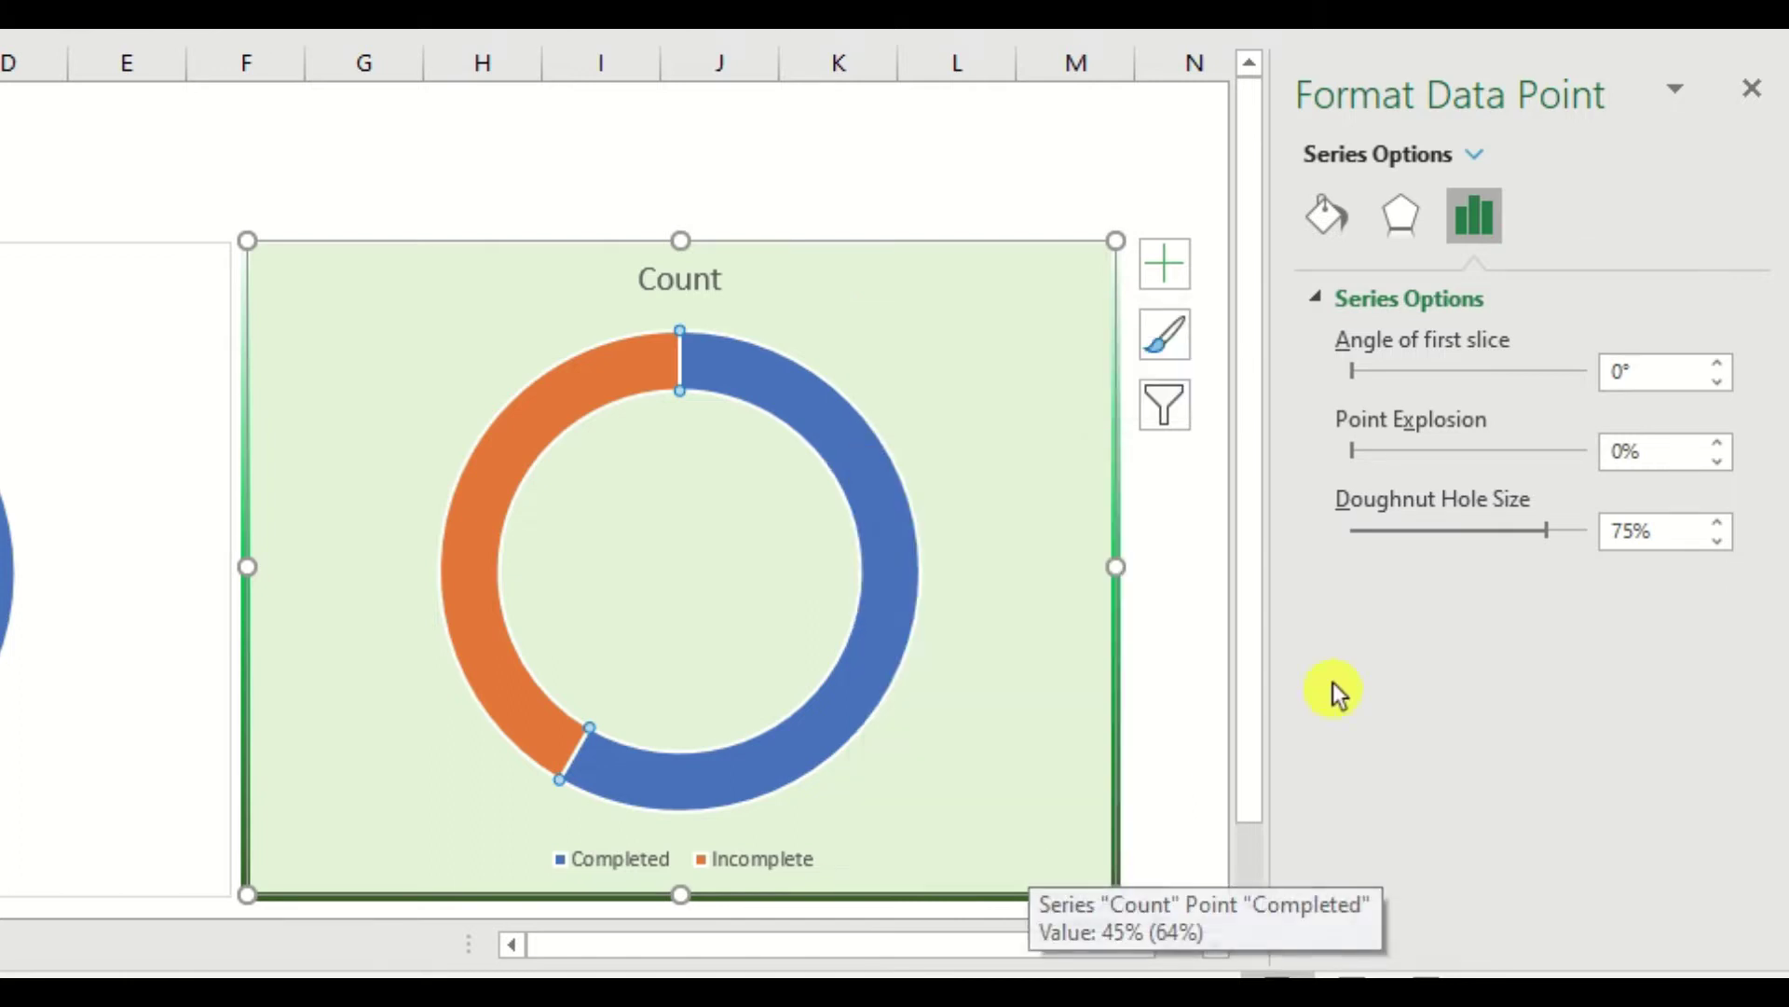
{"action": "left_click", "coordinate": [1624, 531]}
{"action": "key", "text": "BackSpace"}
{"action": "type", "text": "8"}
{"action": "key", "text": "Return"}
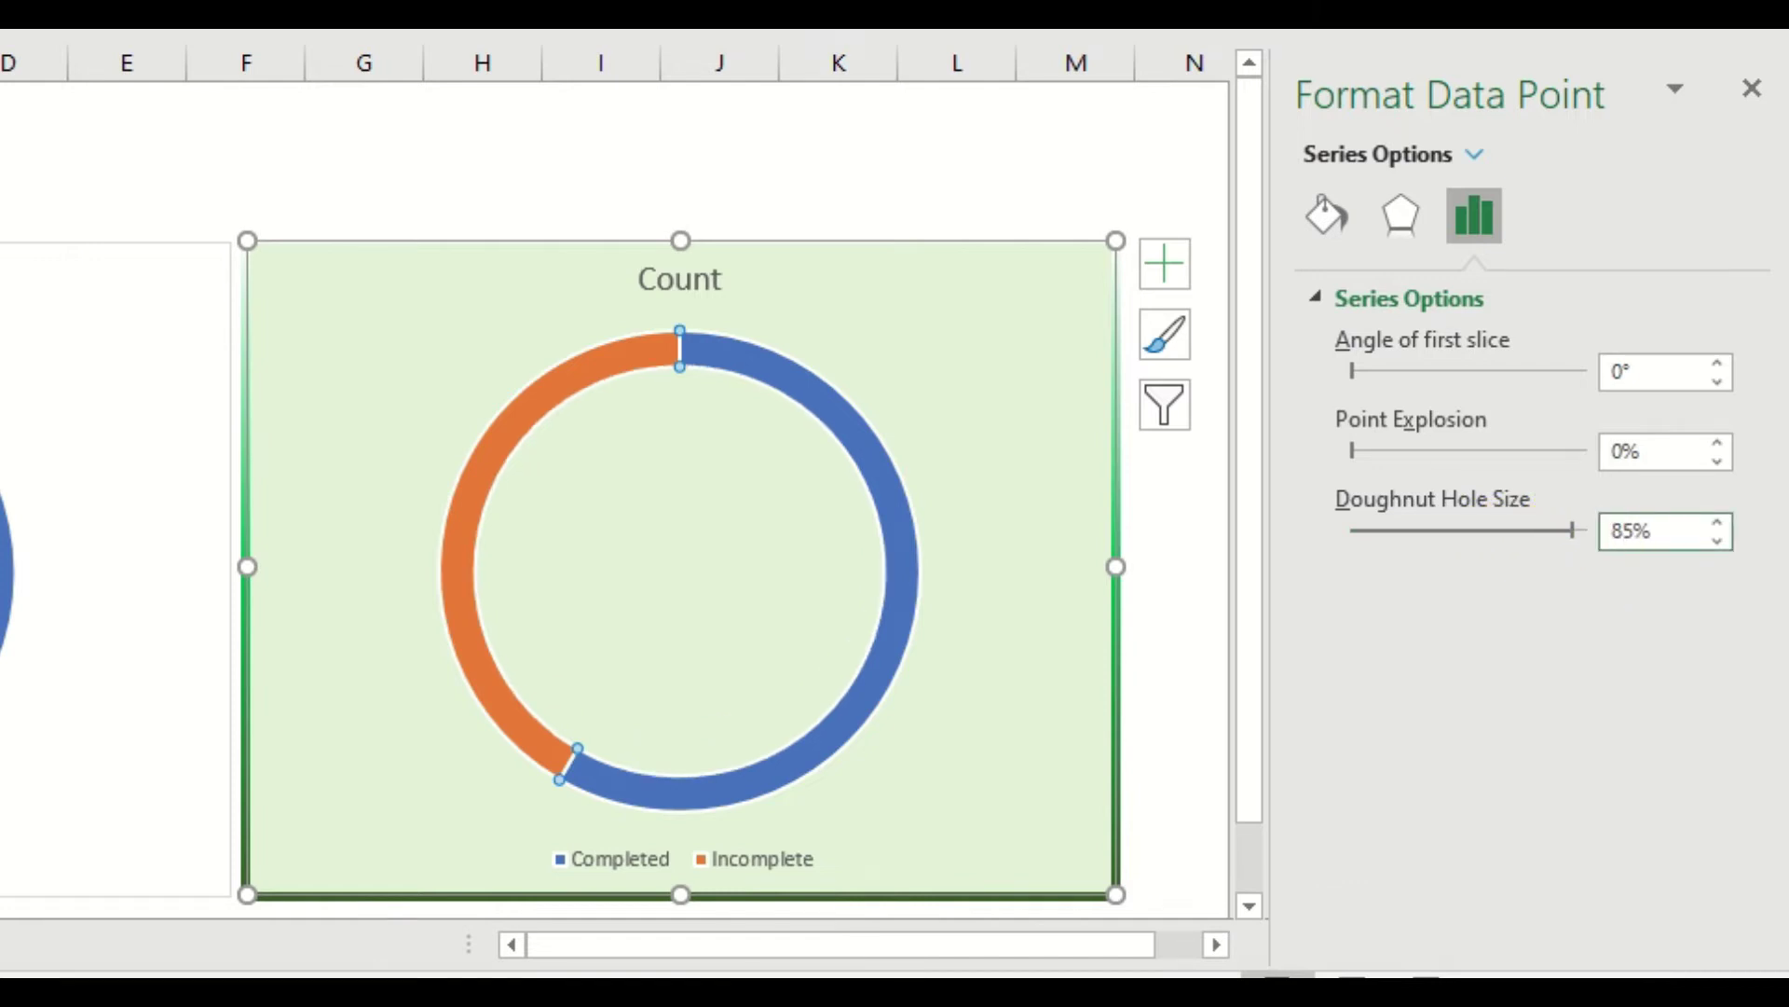
Step: Give the Completed slice a gradient fill whose first stop is green at 20%
{"action": "left_click", "coordinate": [1329, 216]}
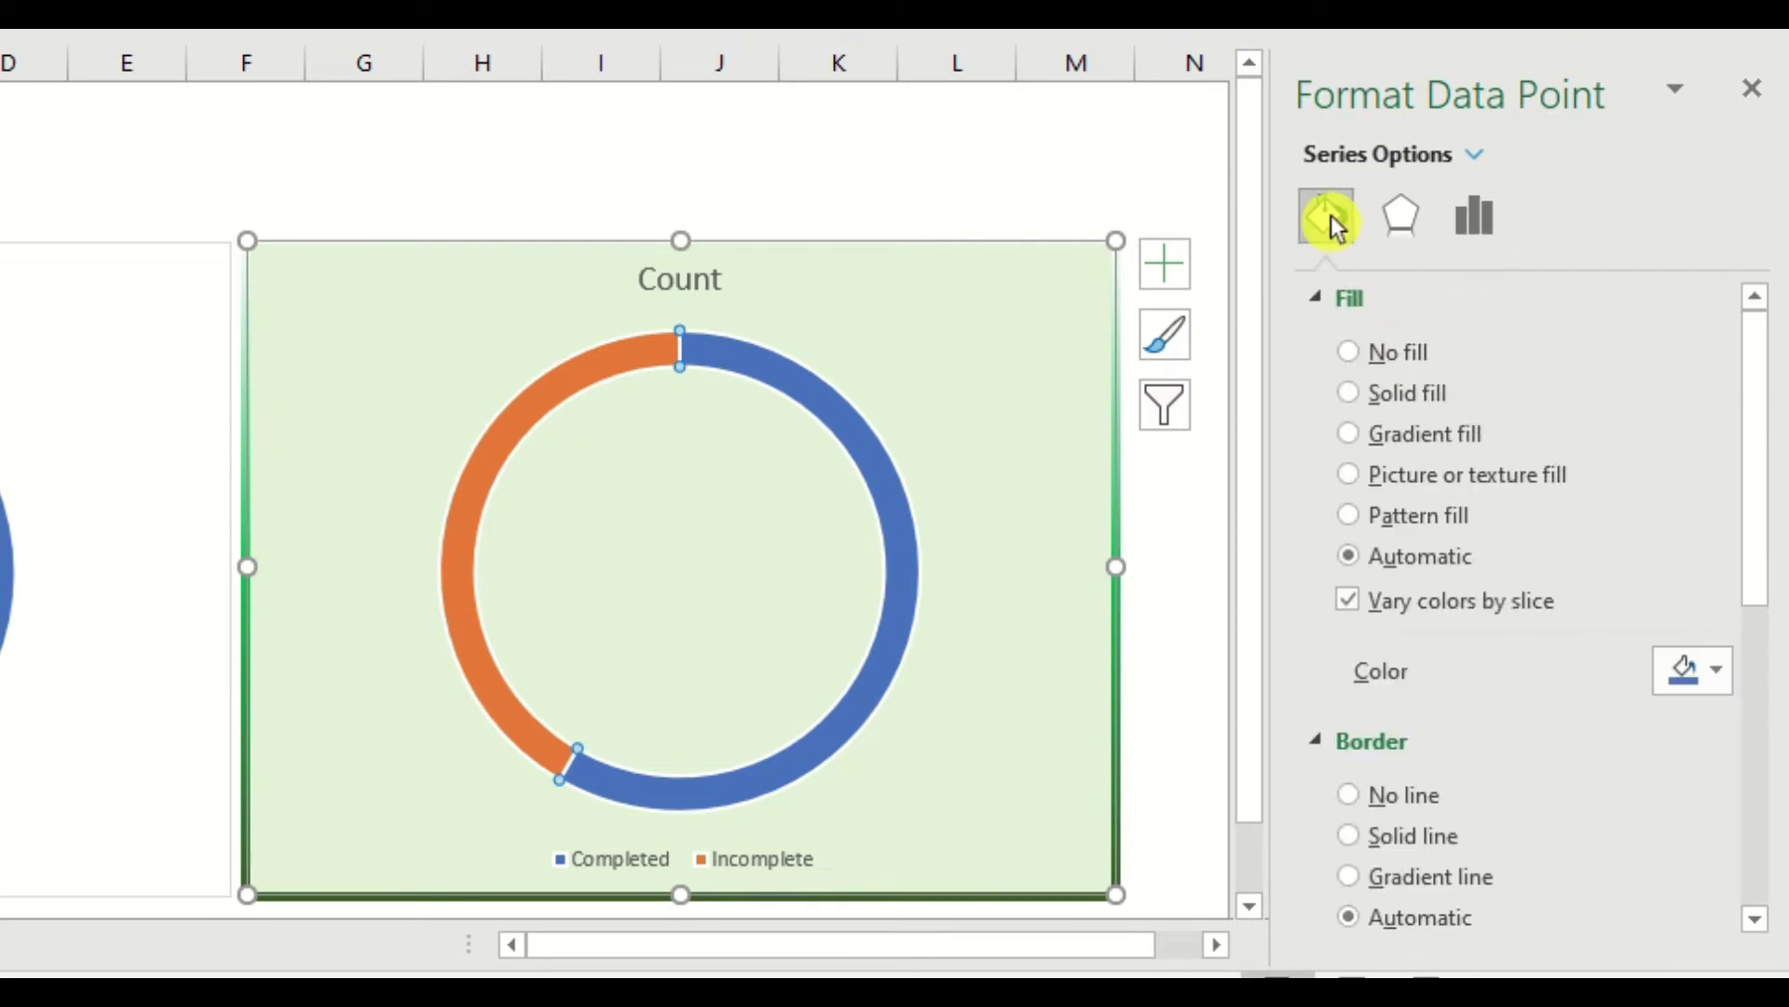
{"action": "left_click", "coordinate": [1411, 434]}
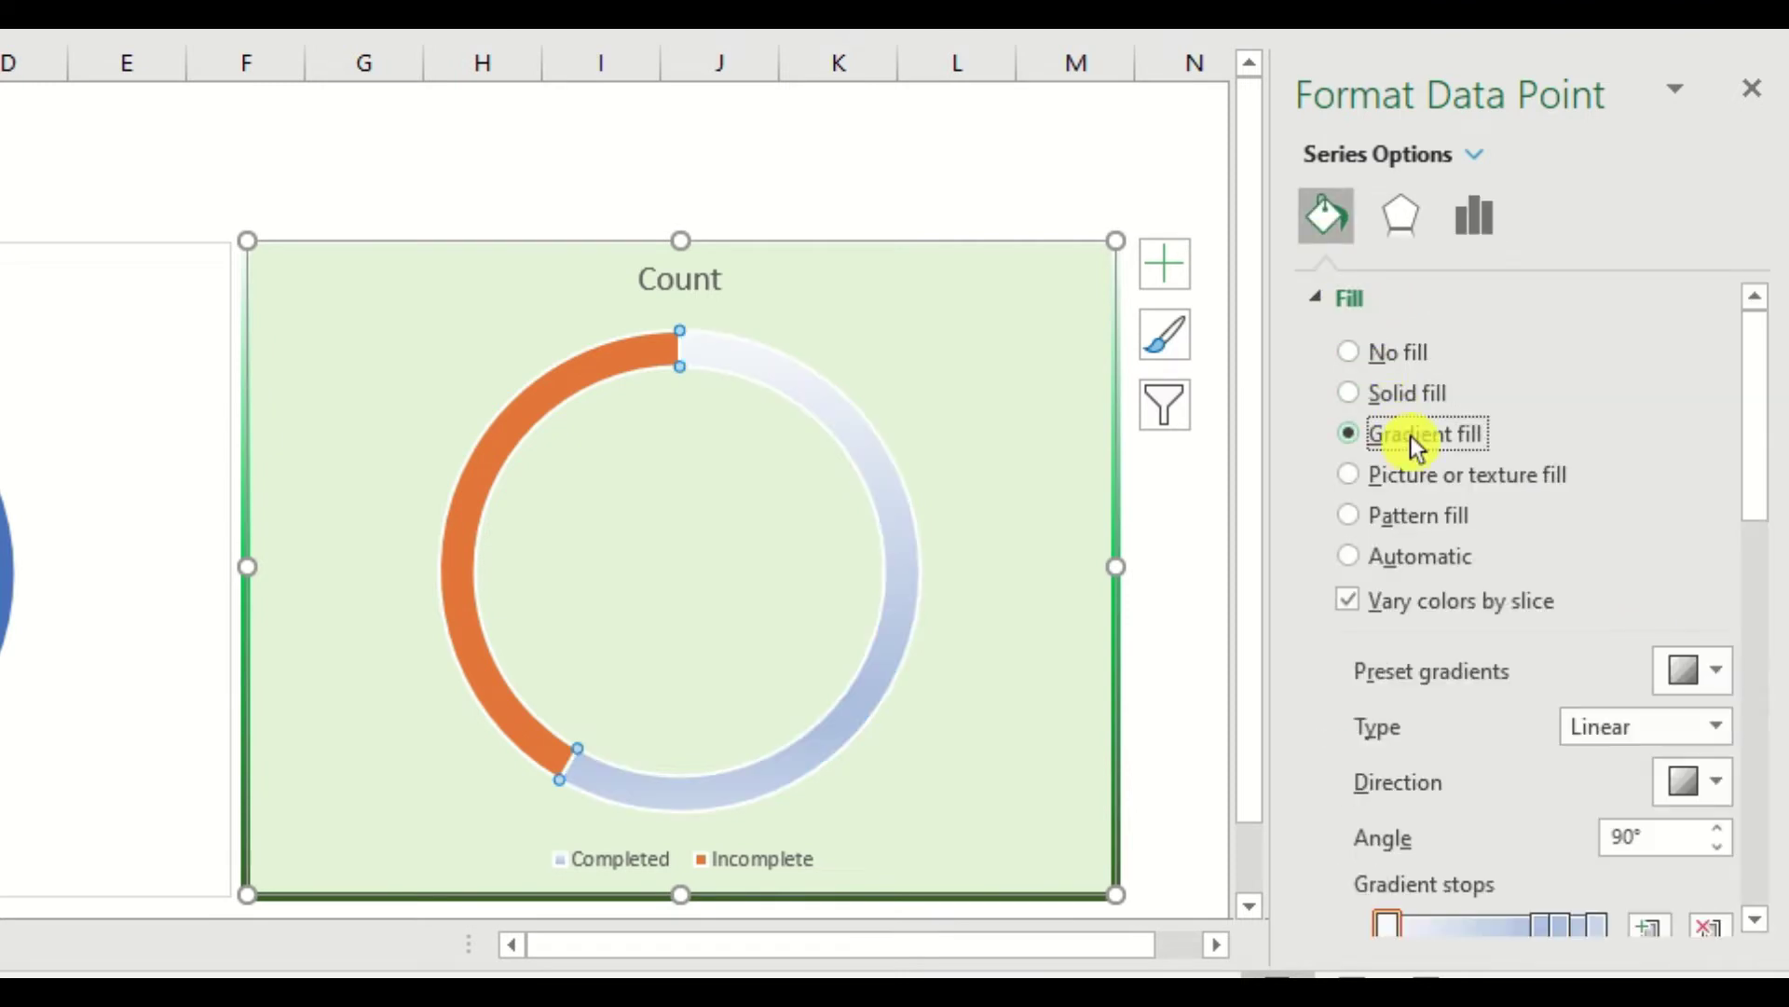
{"action": "left_click_drag", "start_coordinate": [1758, 447], "coordinate": [1765, 563]}
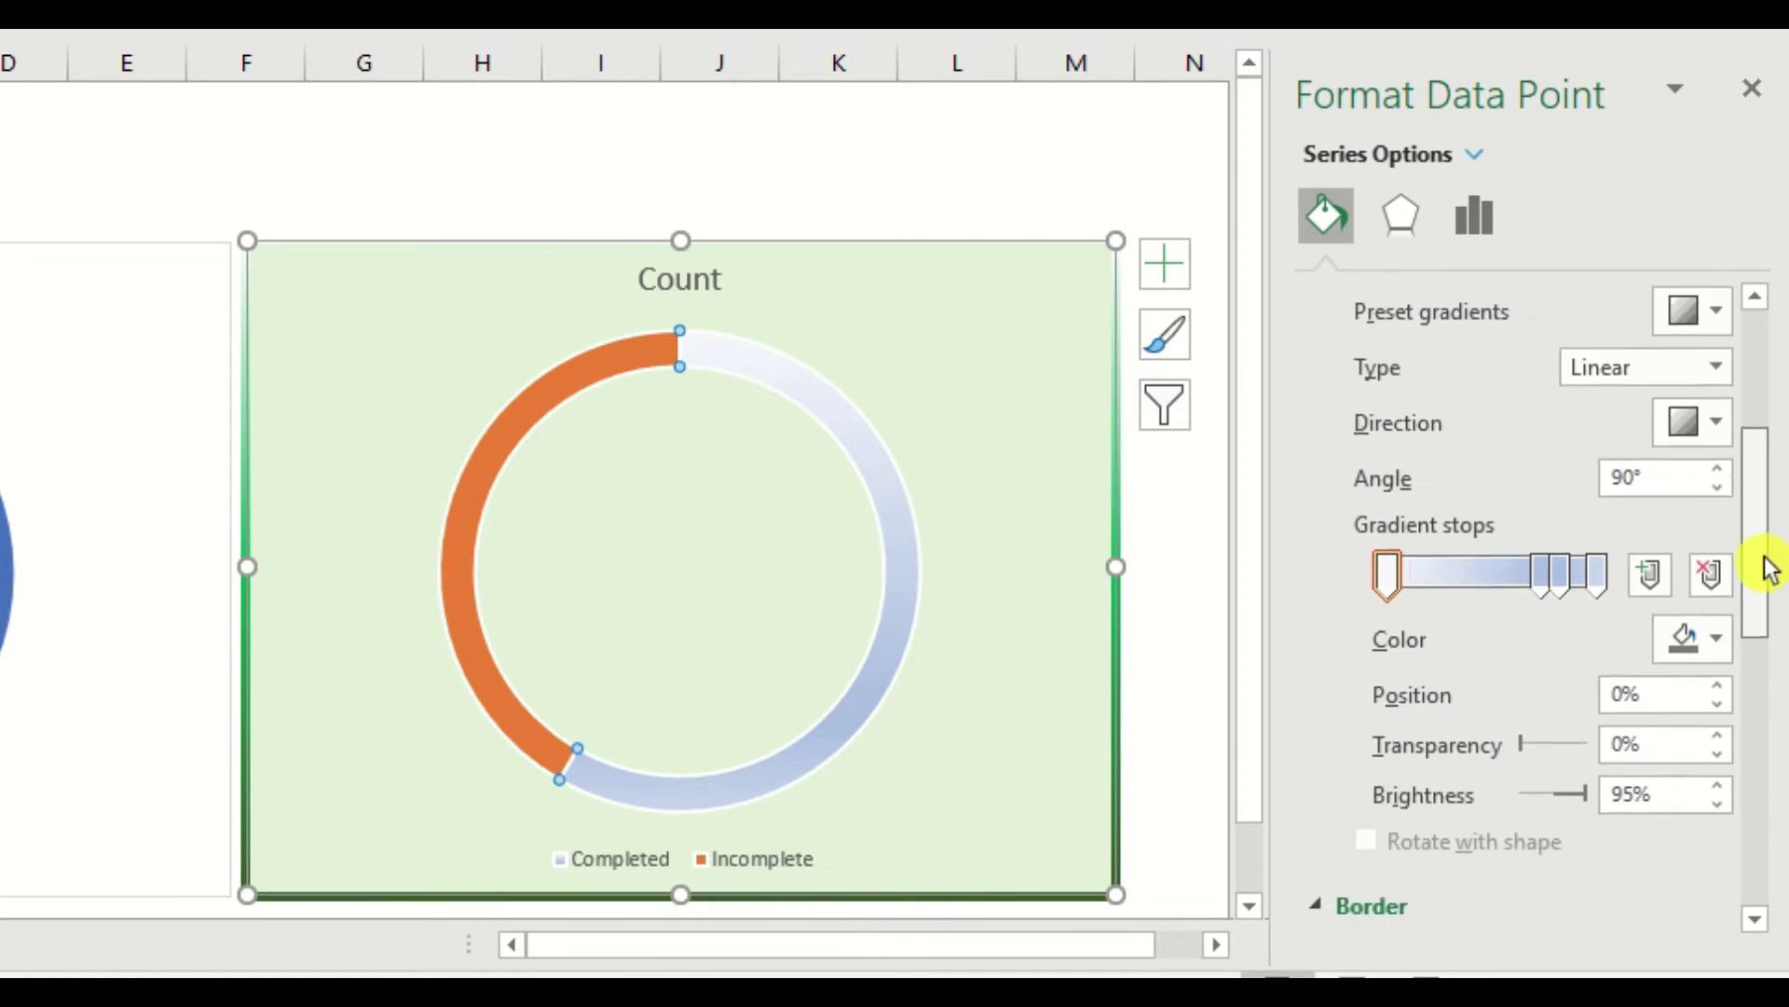
{"action": "left_click", "coordinate": [1568, 582]}
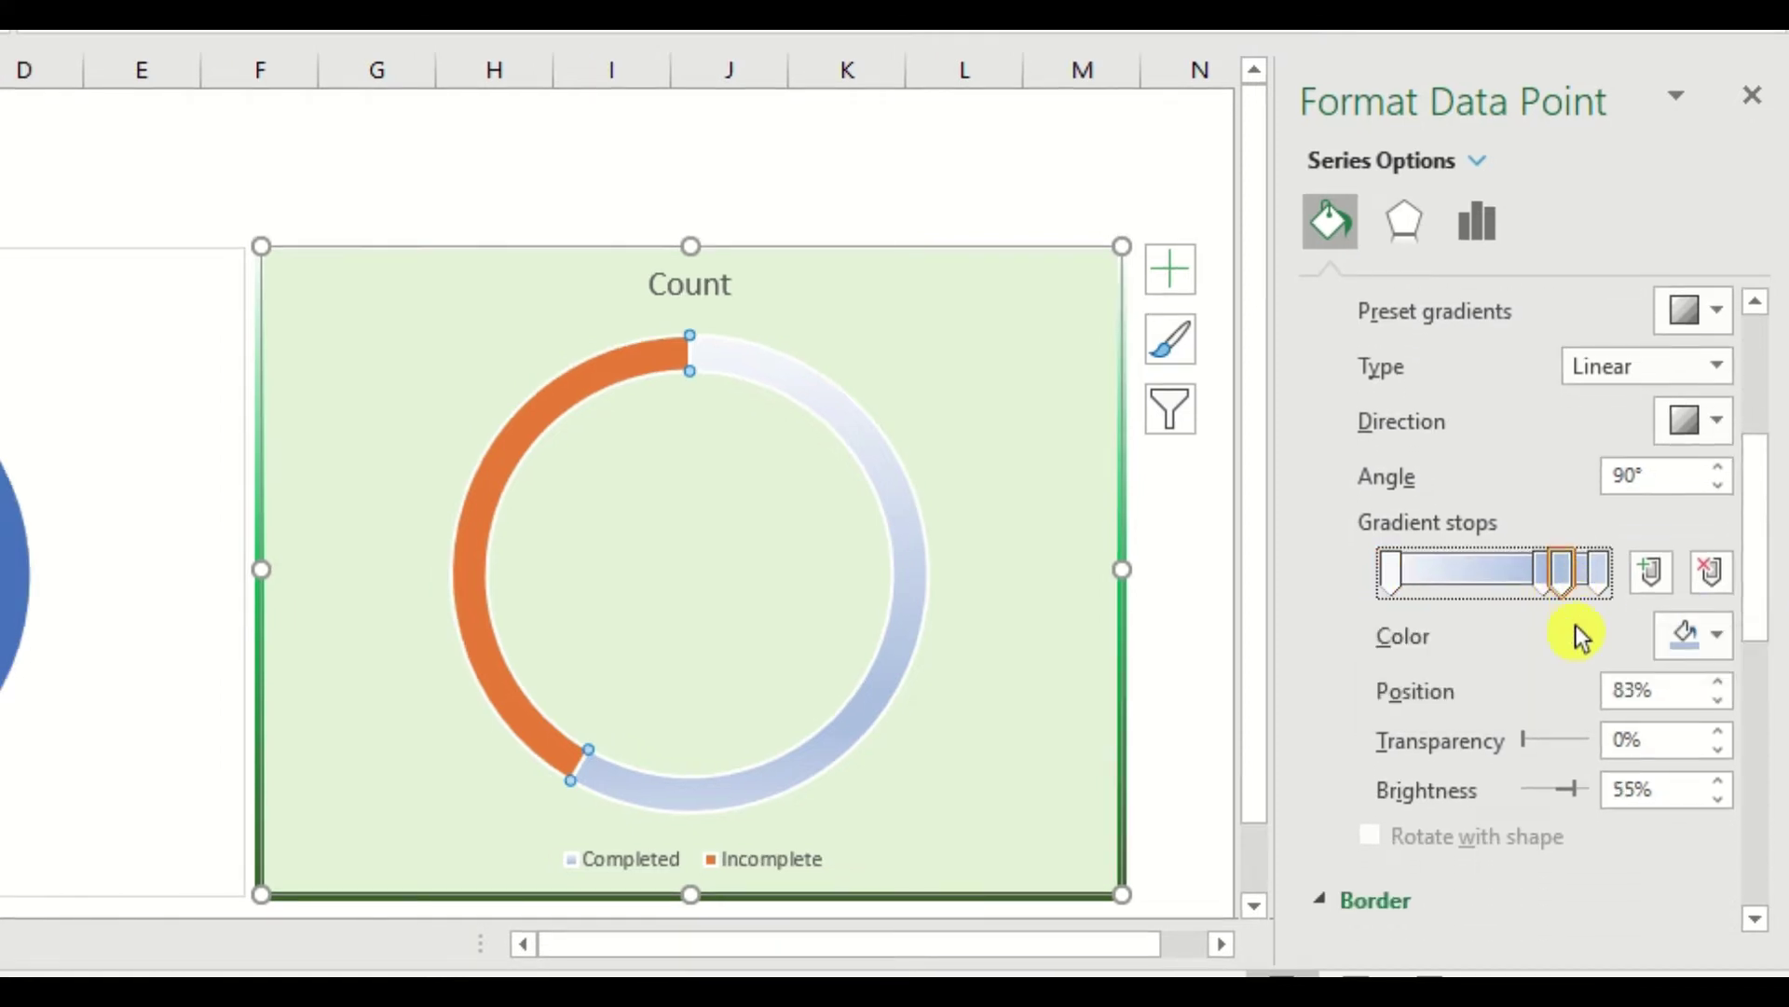
{"action": "key", "text": "Left"}
{"action": "key", "text": "Left"}
{"action": "key", "text": "Left"}
{"action": "key", "text": "Left"}
{"action": "key", "text": "Left"}
{"action": "key", "text": "Left"}
{"action": "key", "text": "Left"}
{"action": "key", "text": "Left"}
{"action": "key", "text": "Left"}
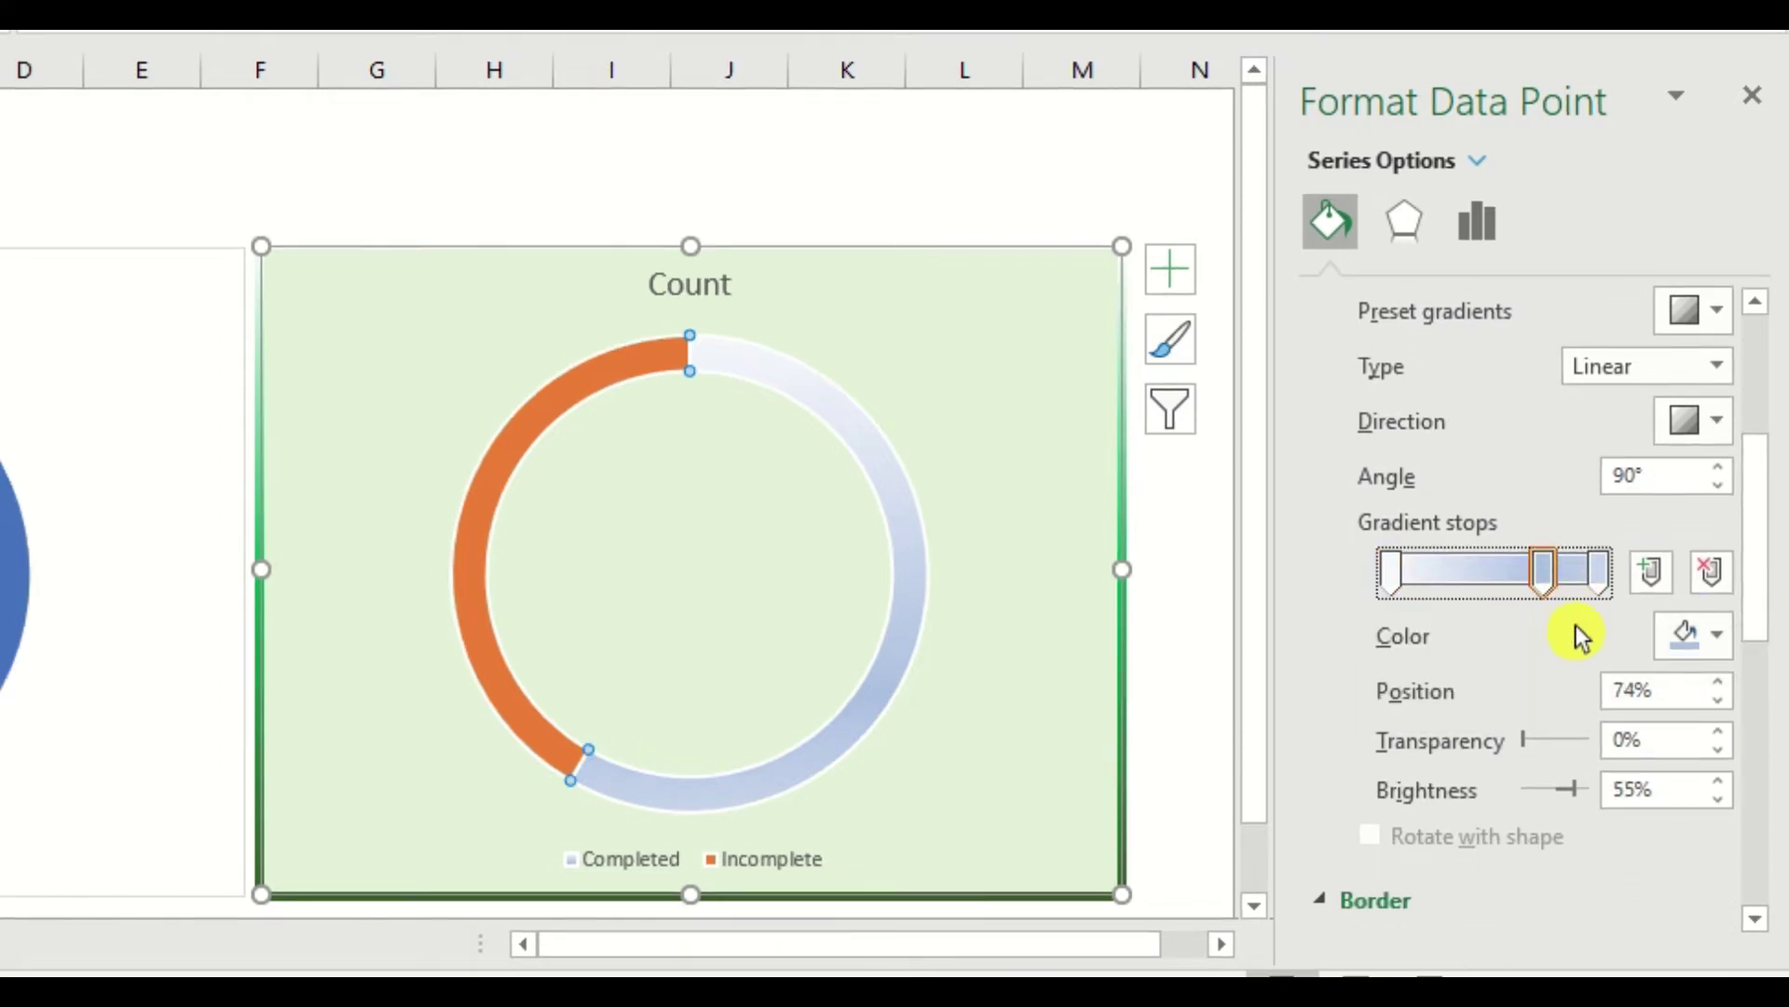
{"action": "left_click", "coordinate": [1392, 574]}
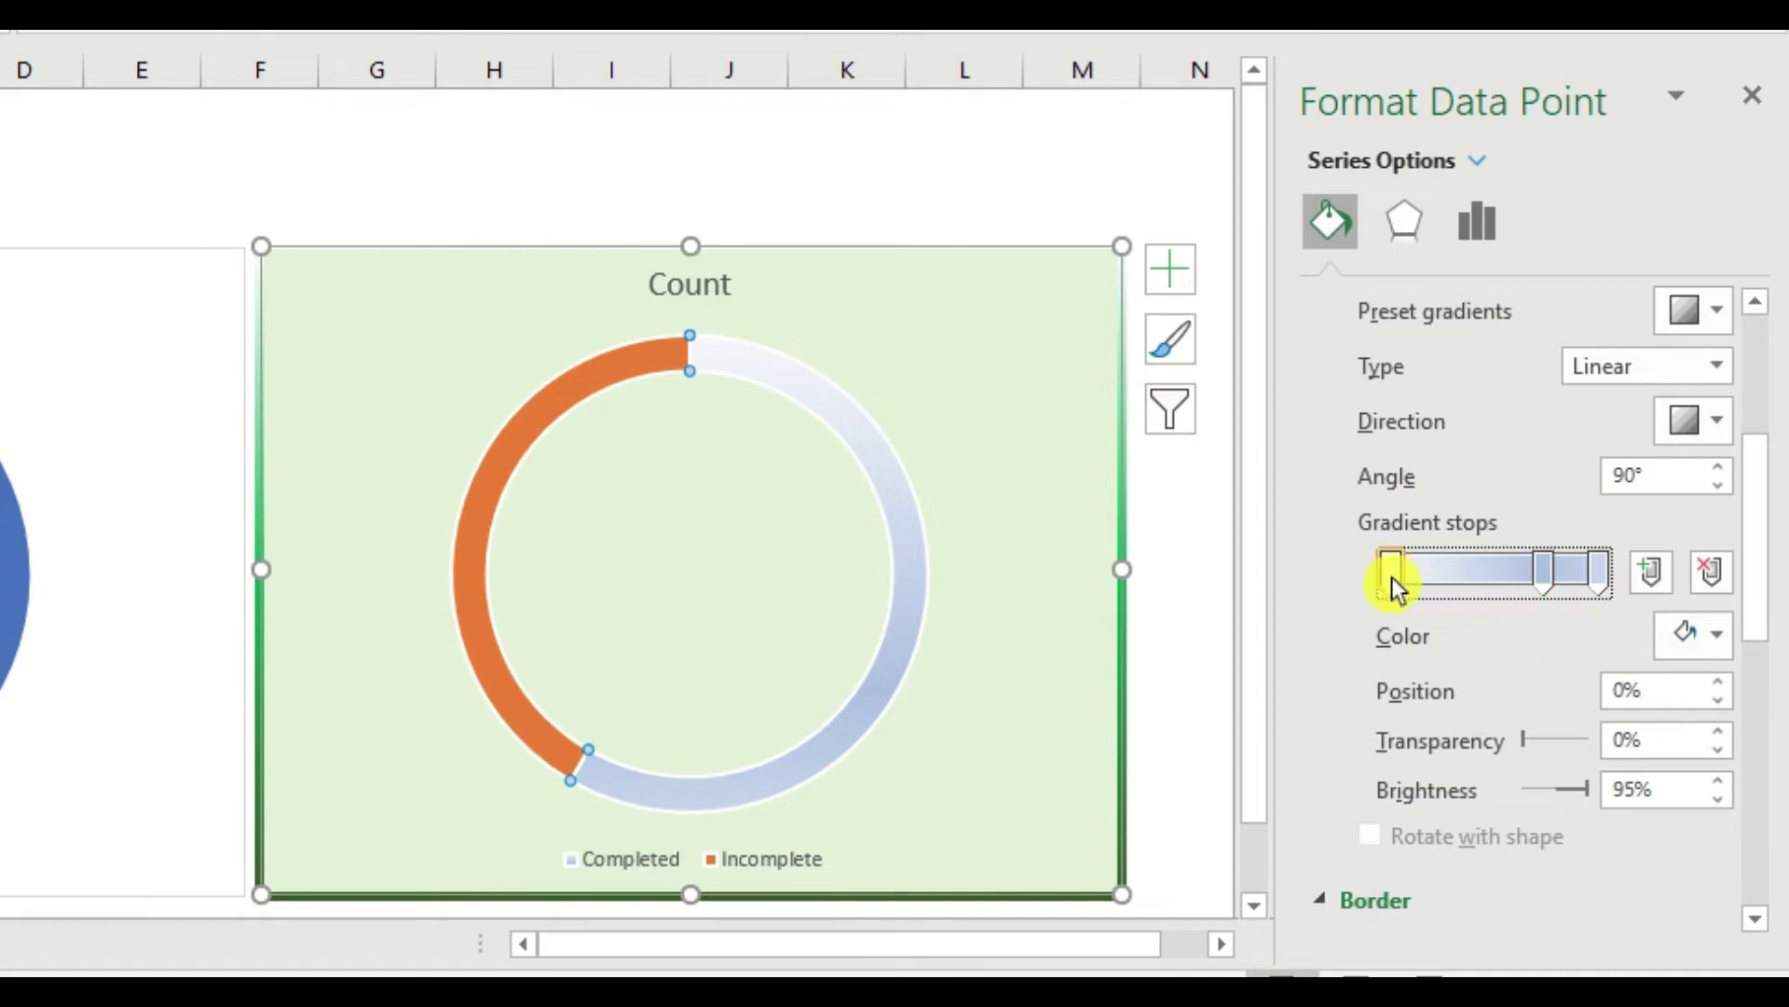
{"action": "left_click", "coordinate": [1713, 637]}
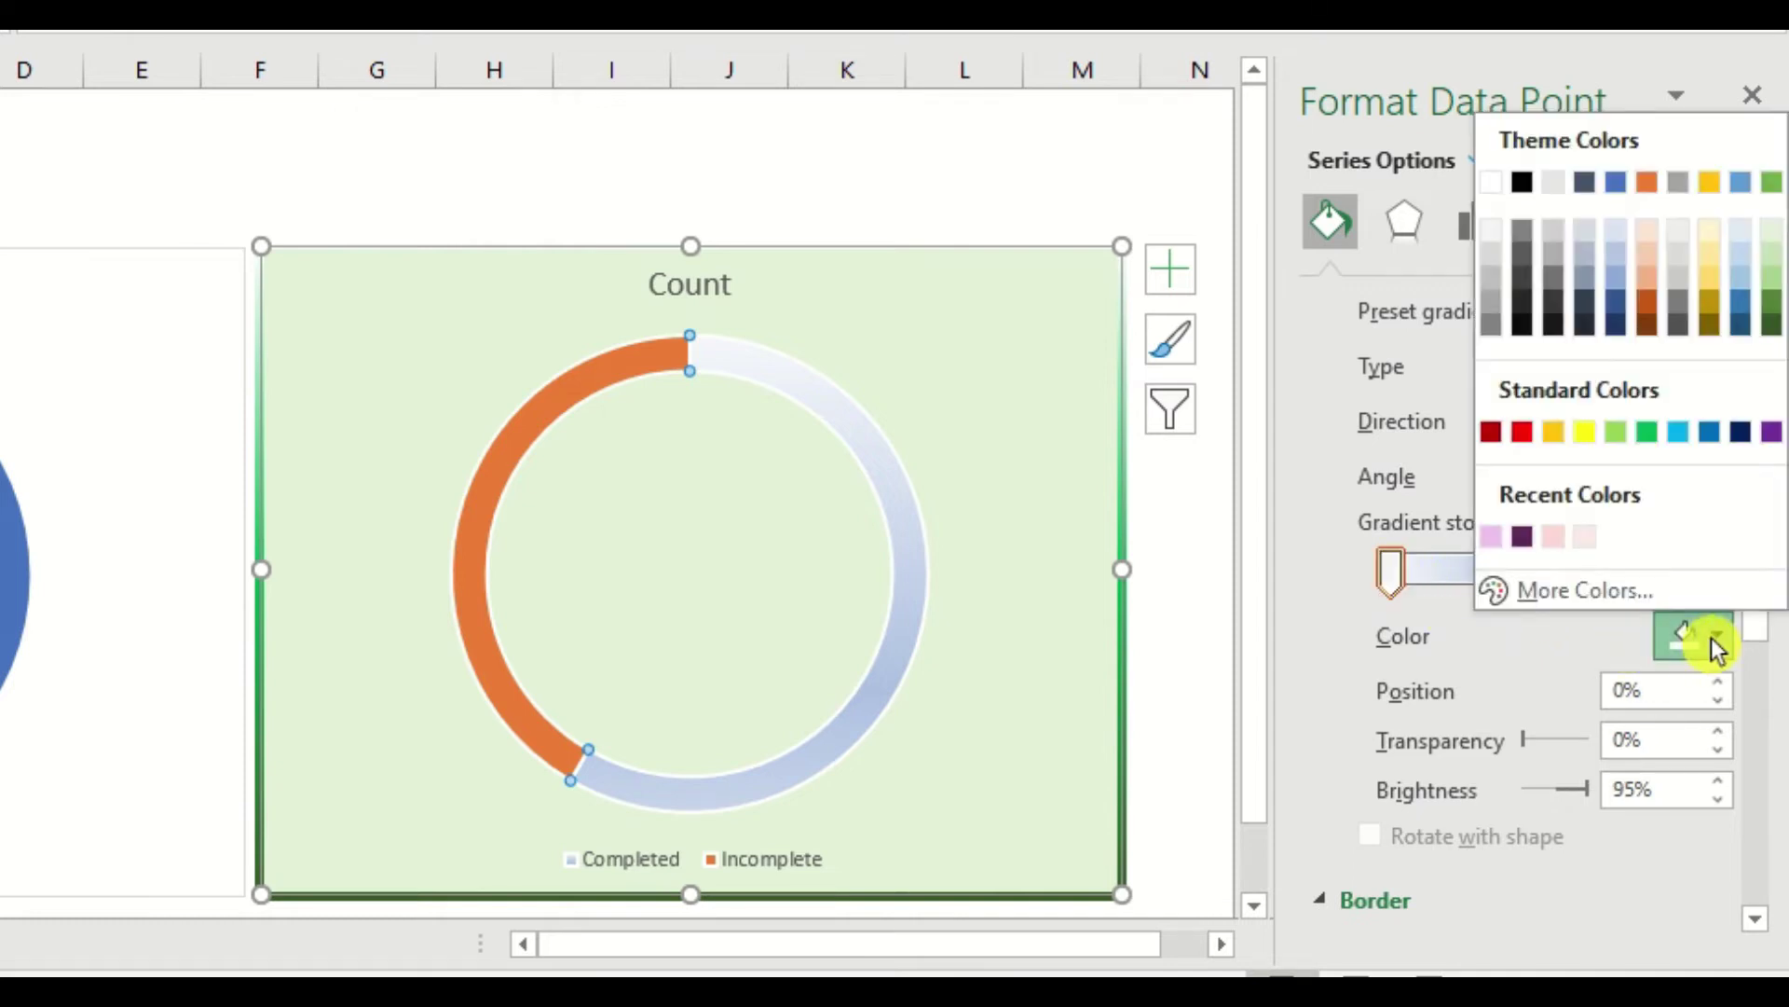
{"action": "left_click", "coordinate": [1648, 431]}
{"action": "left_click_drag", "start_coordinate": [1662, 689], "coordinate": [1592, 690]}
{"action": "type", "text": "20"}
{"action": "key", "text": "Return"}
Step: Set the middle gradient stop to white at 50% and the last to light green at 80%
{"action": "left_click", "coordinate": [1546, 584]}
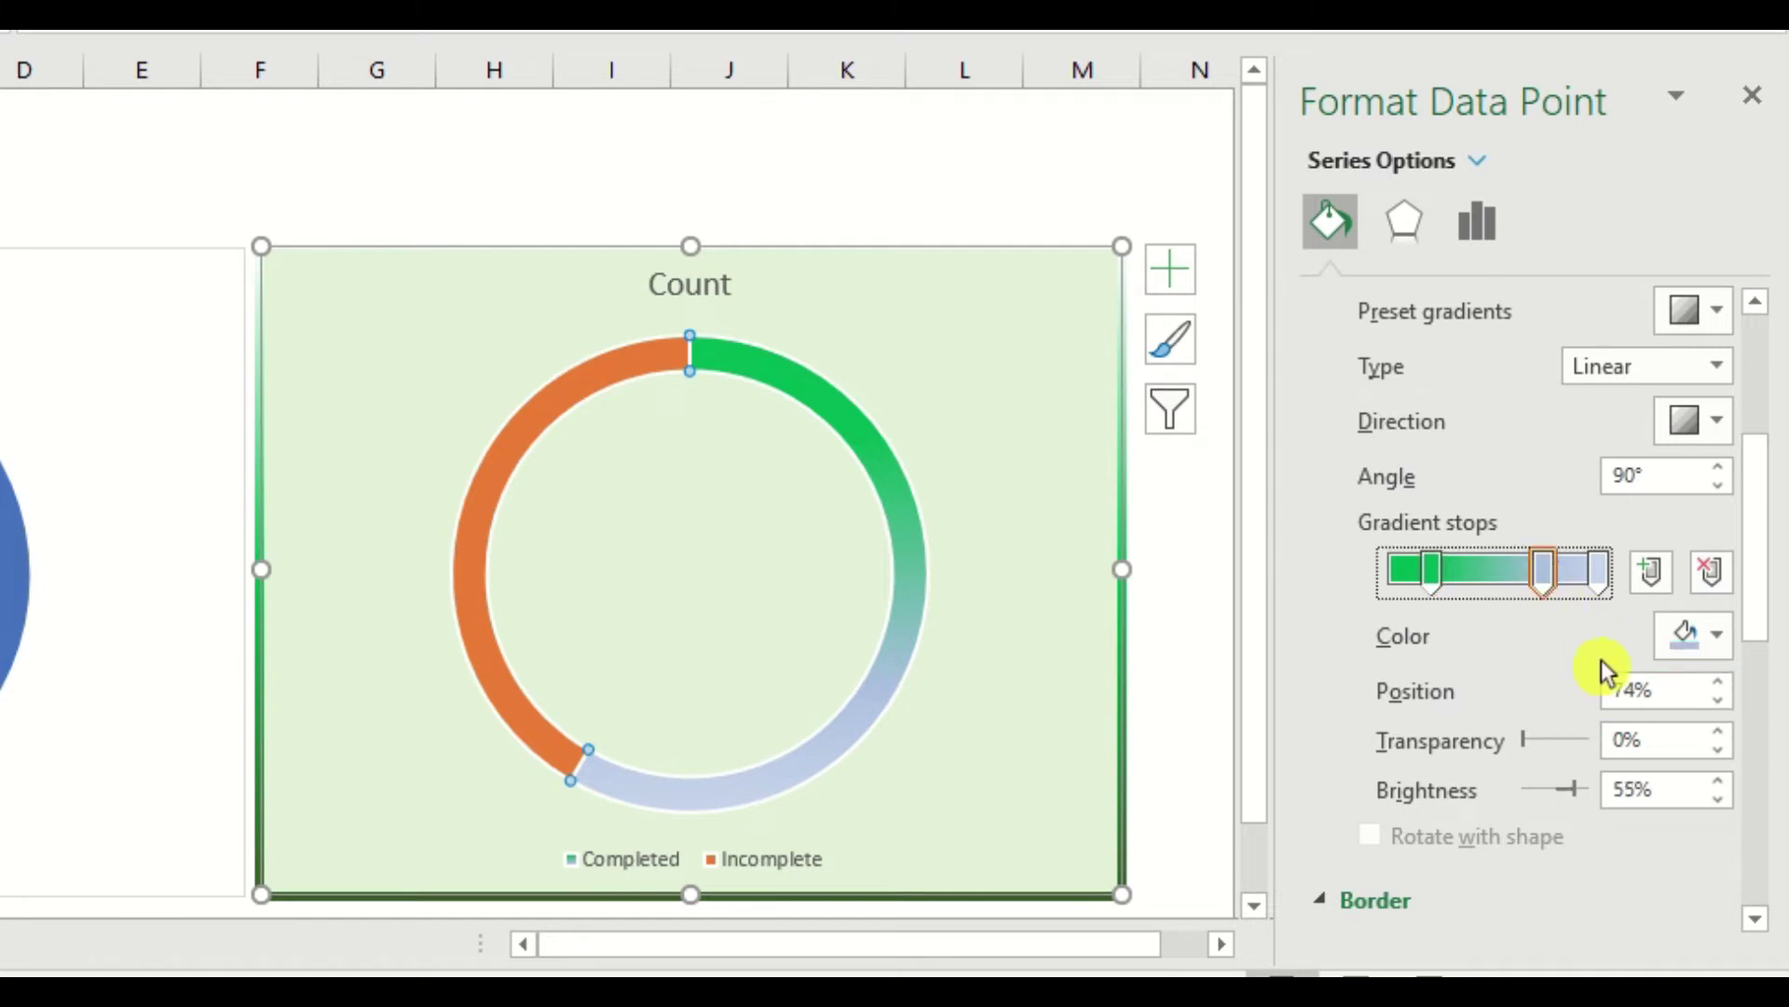
{"action": "left_click", "coordinate": [1713, 640]}
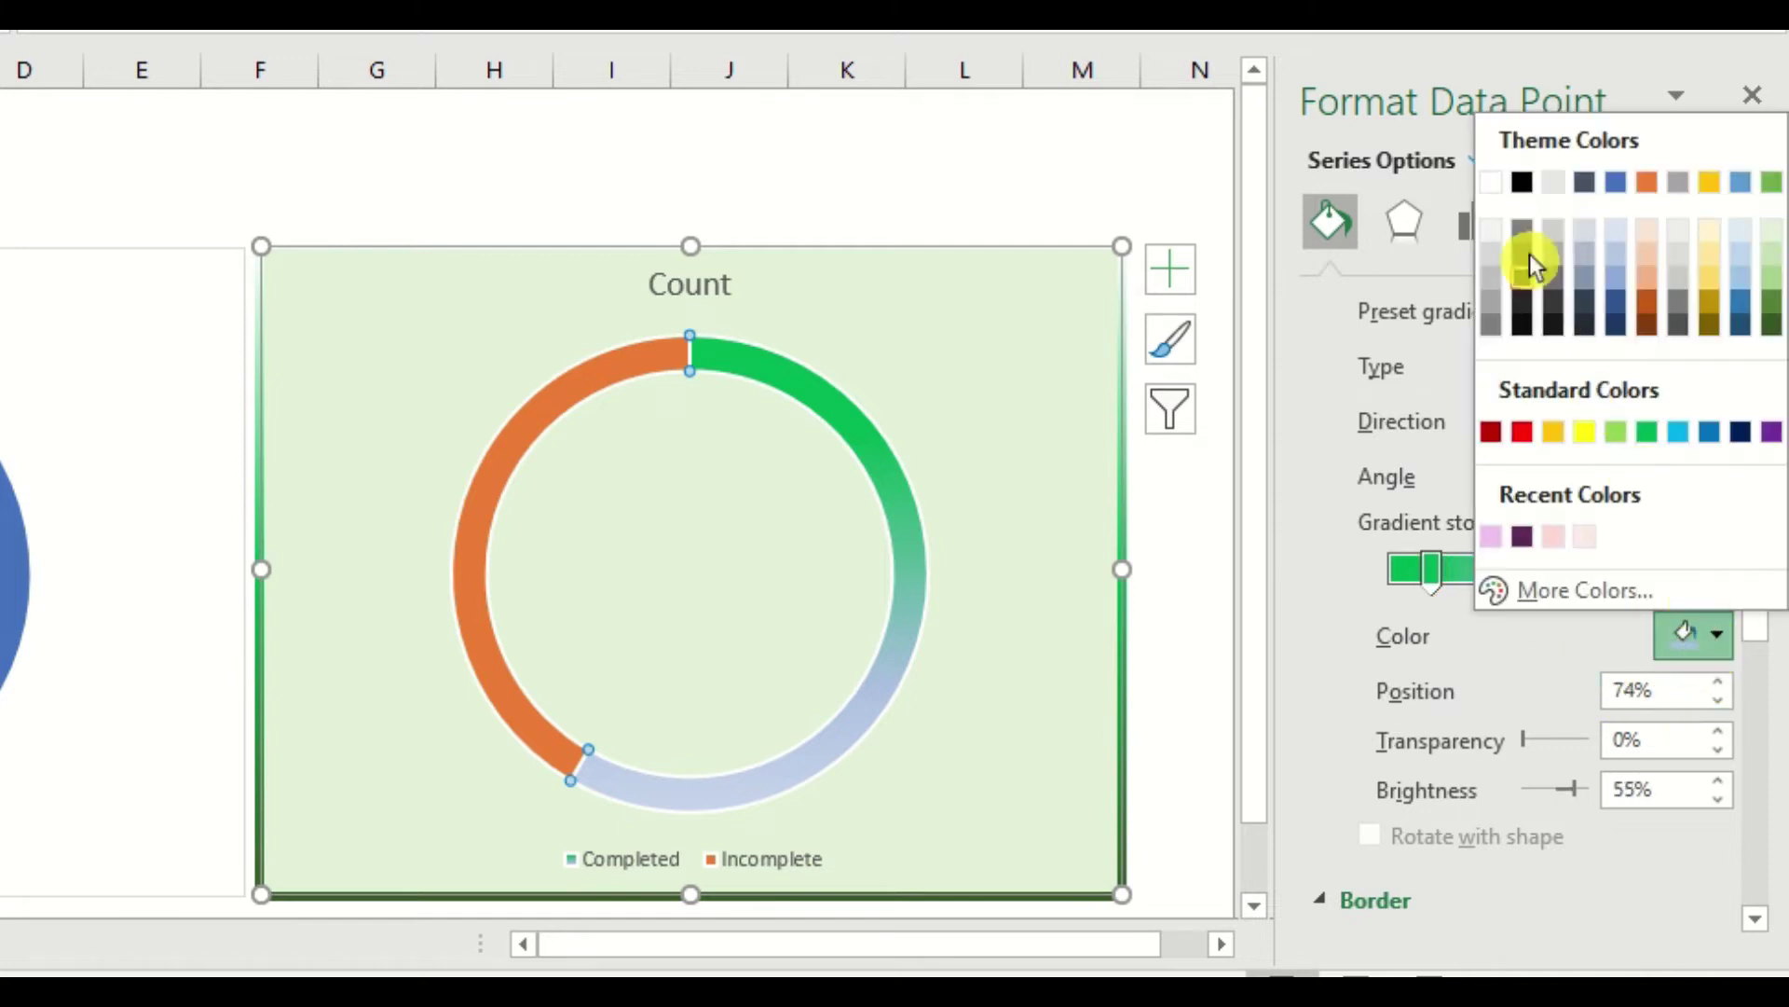
{"action": "left_click", "coordinate": [1493, 183]}
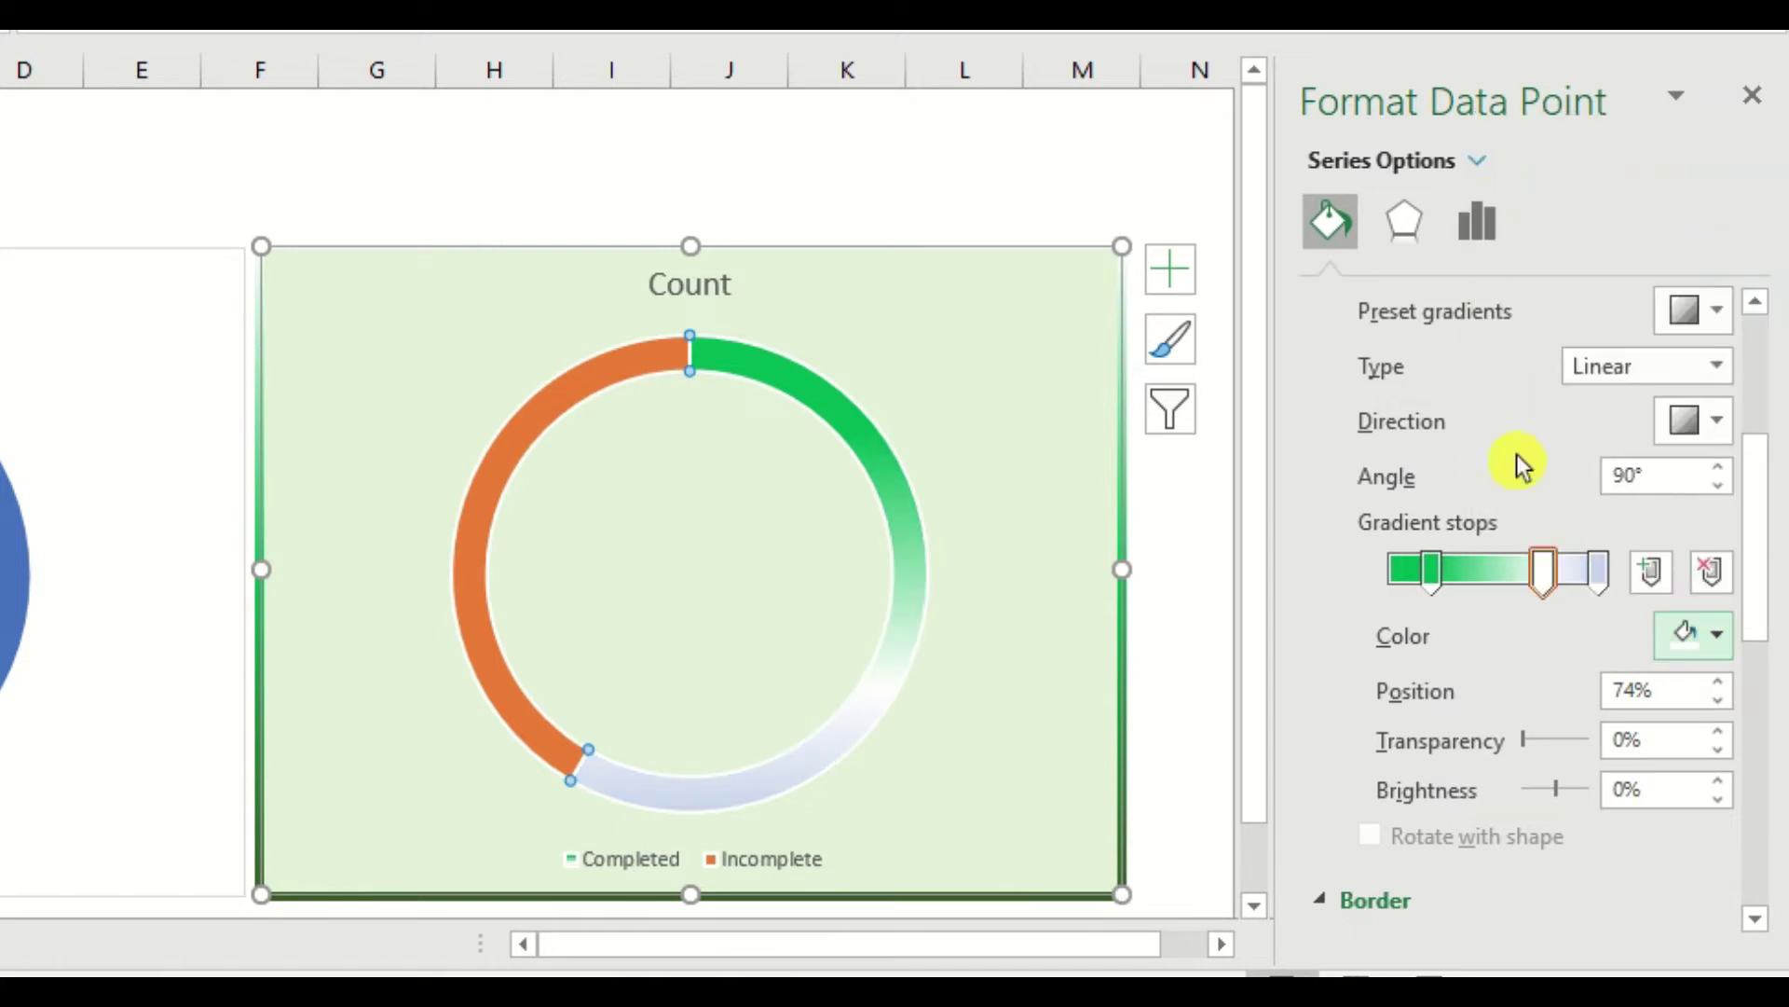
{"action": "left_click_drag", "start_coordinate": [1681, 687], "coordinate": [1512, 680]}
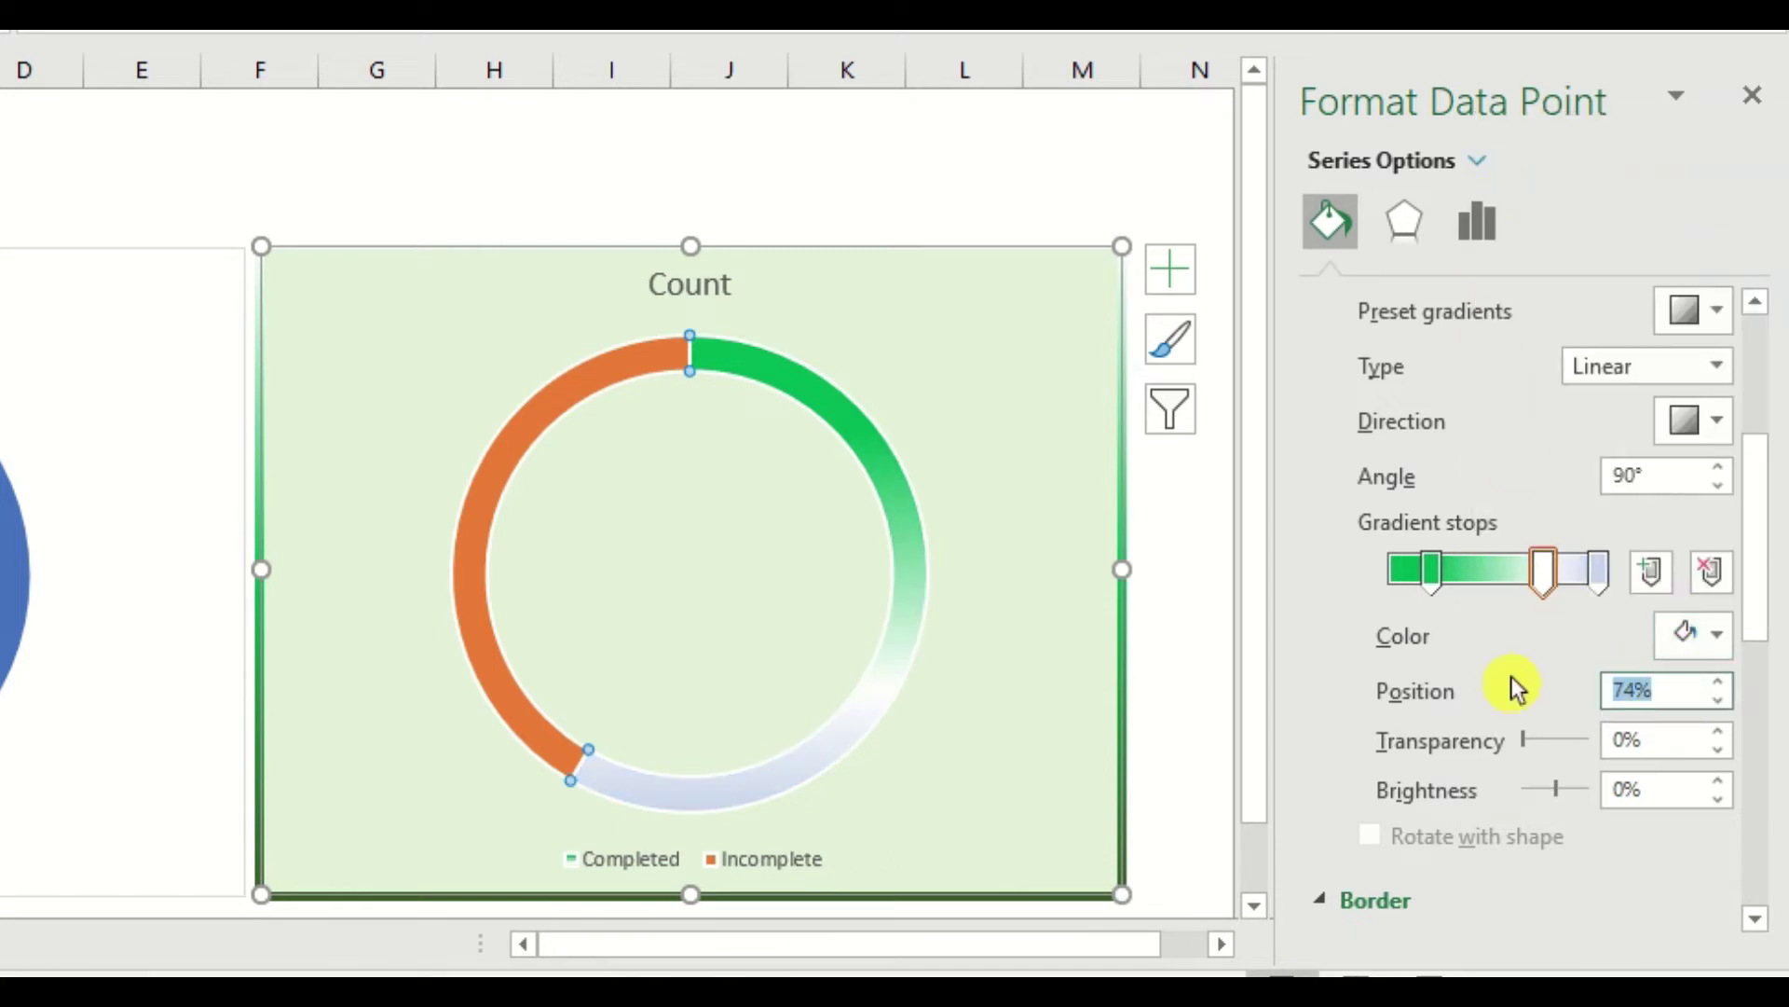
{"action": "type", "text": "50"}
{"action": "key", "text": "Return"}
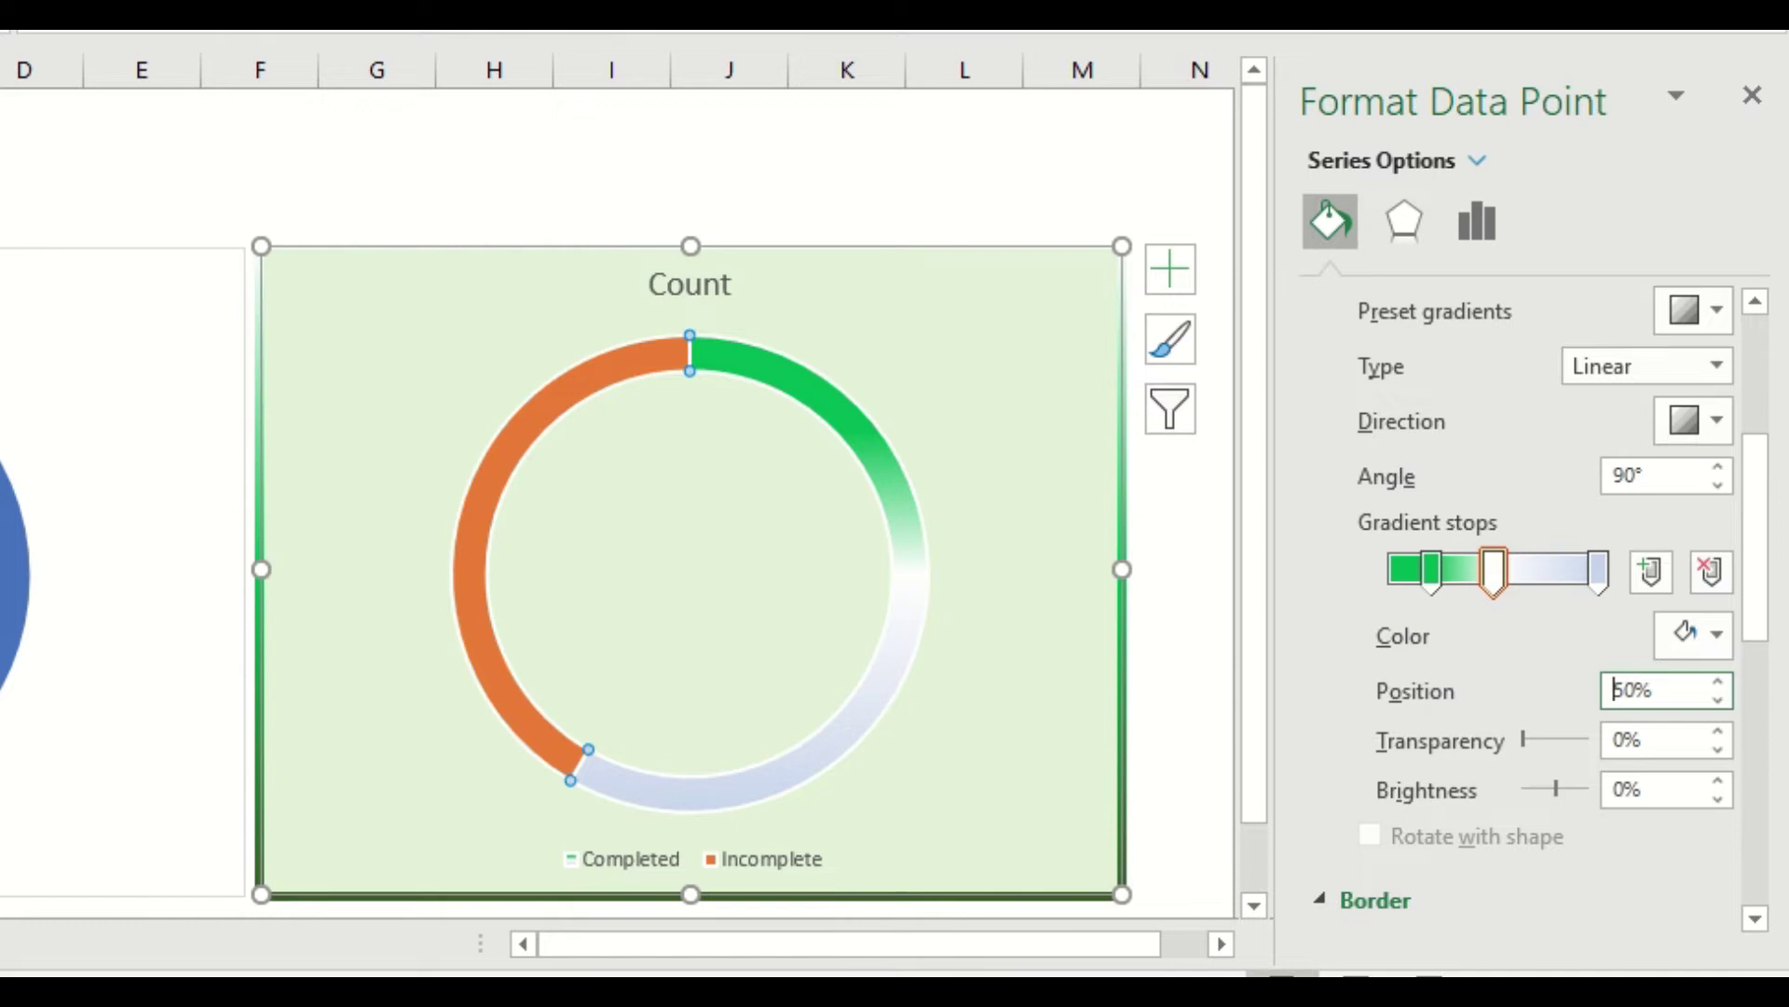
{"action": "left_click", "coordinate": [1596, 563]}
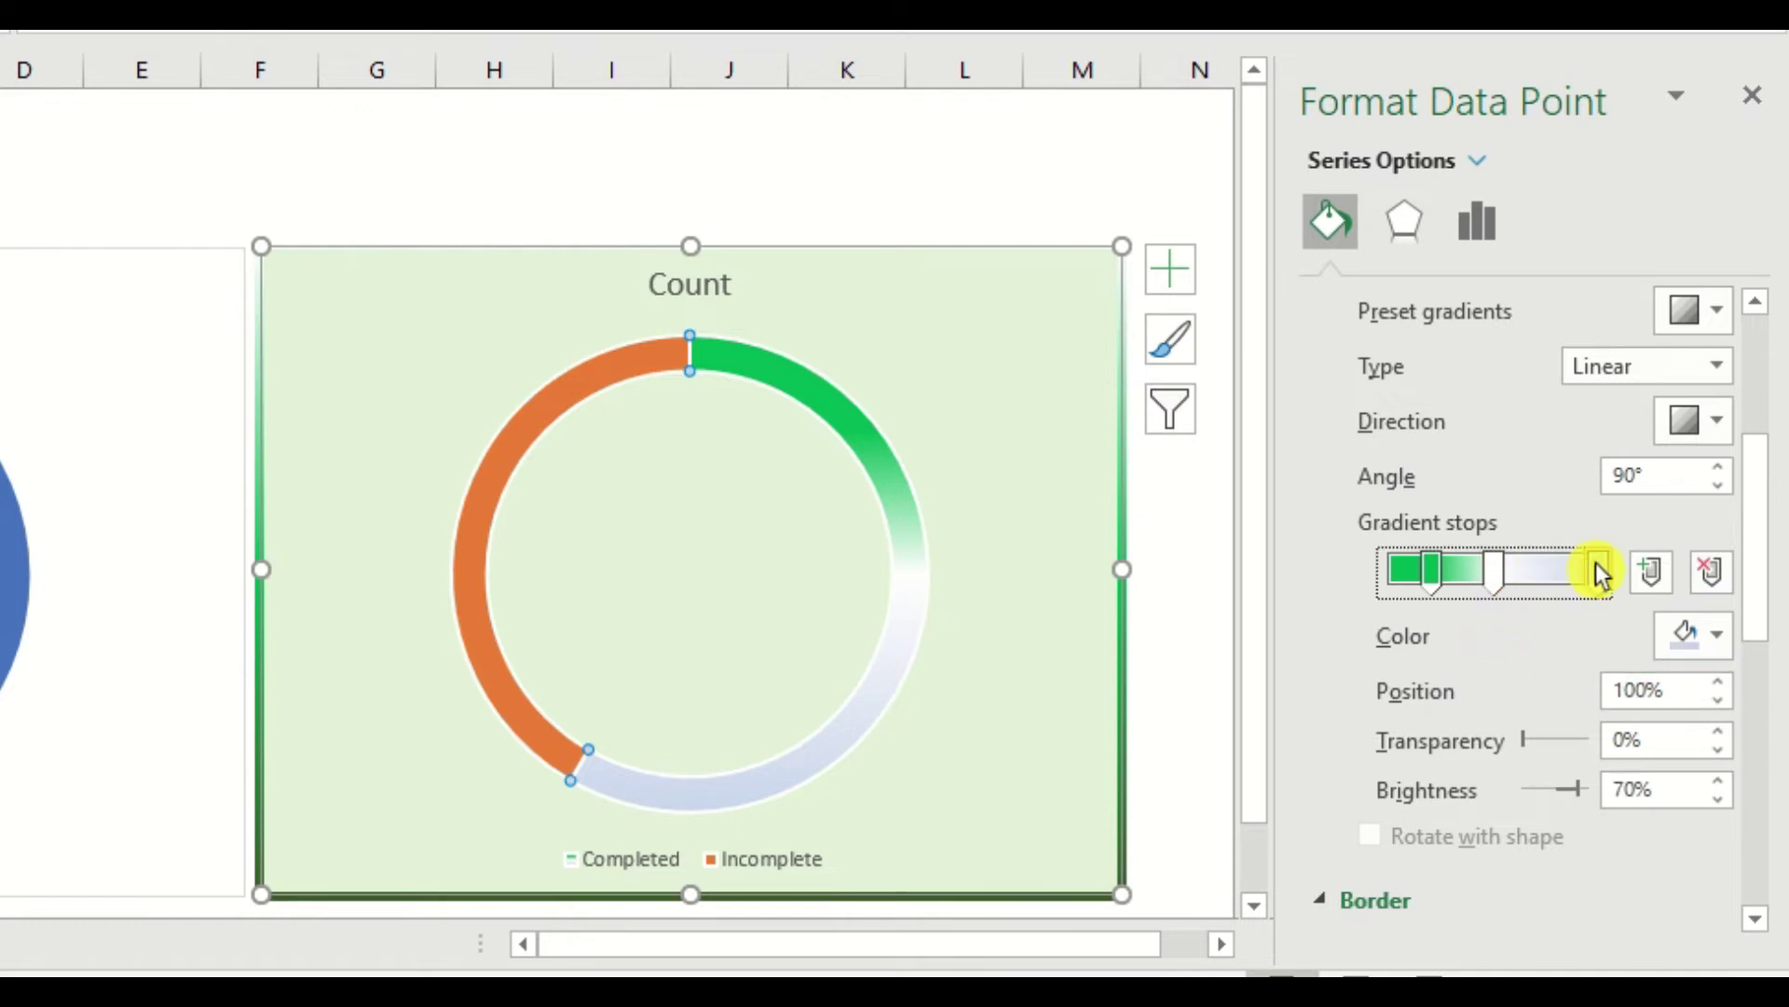
{"action": "left_click", "coordinate": [1721, 643]}
{"action": "left_click", "coordinate": [1642, 434]}
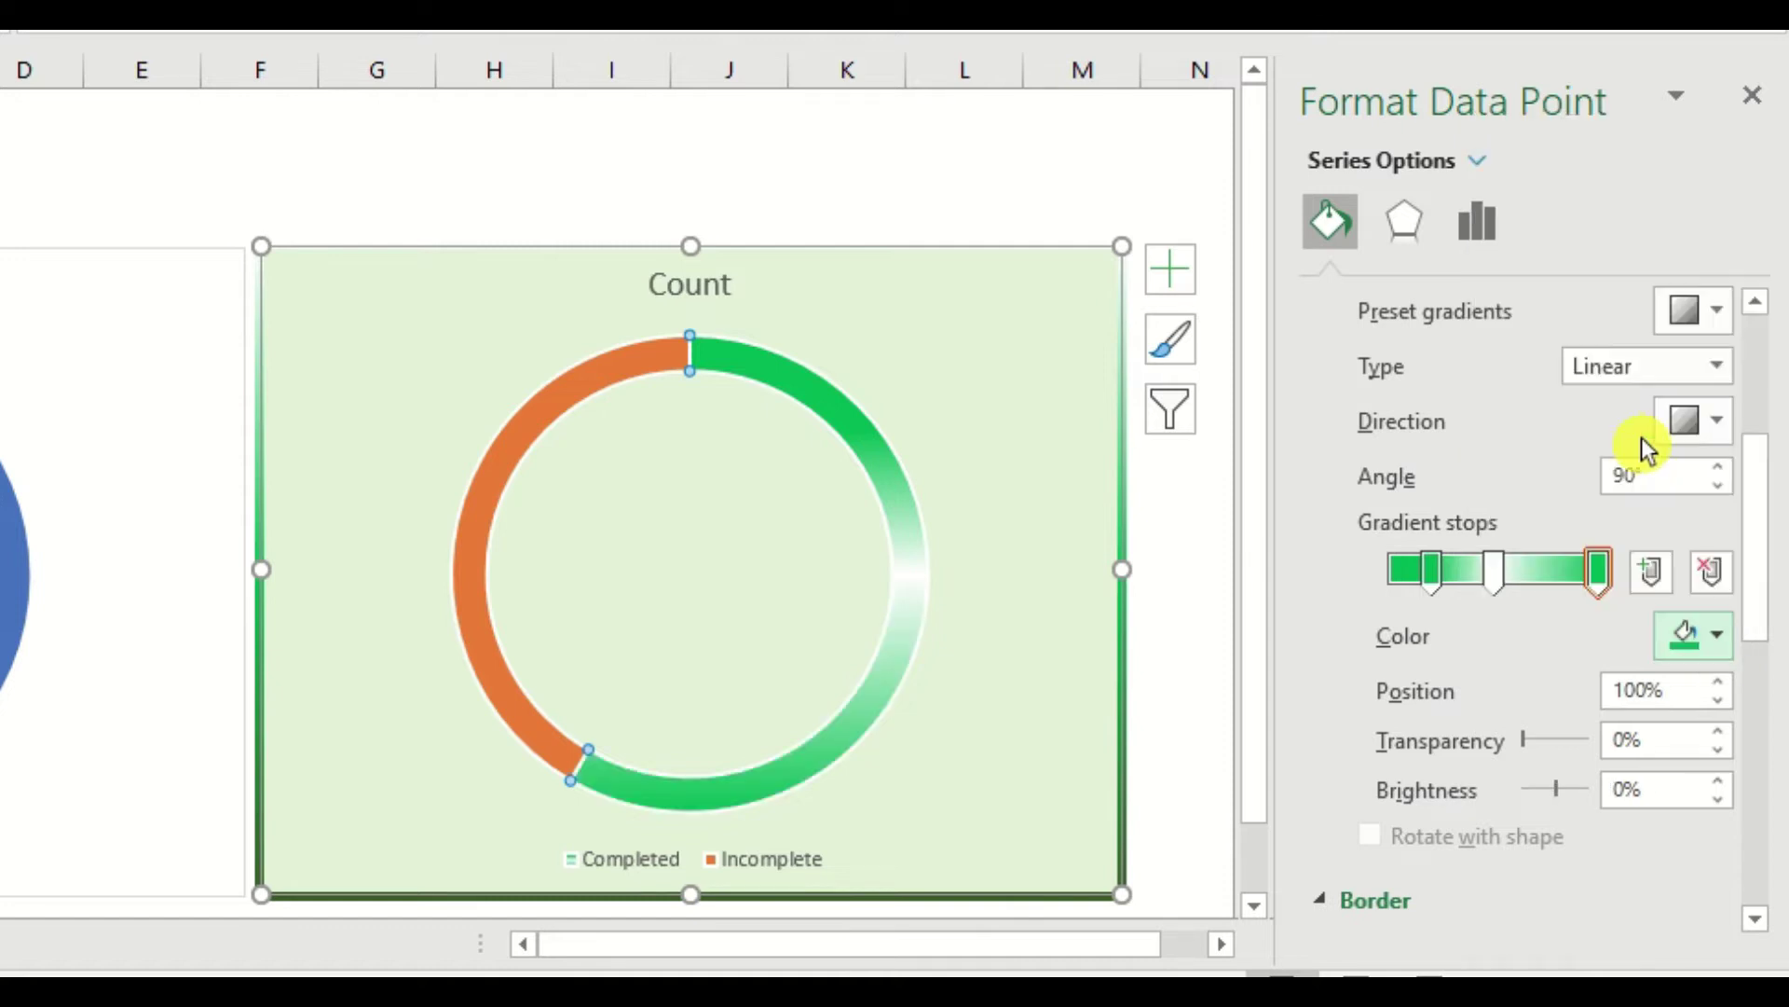
{"action": "left_click", "coordinate": [1675, 692]}
{"action": "left_click_drag", "start_coordinate": [1678, 692], "coordinate": [1506, 691]}
{"action": "type", "text": "80"}
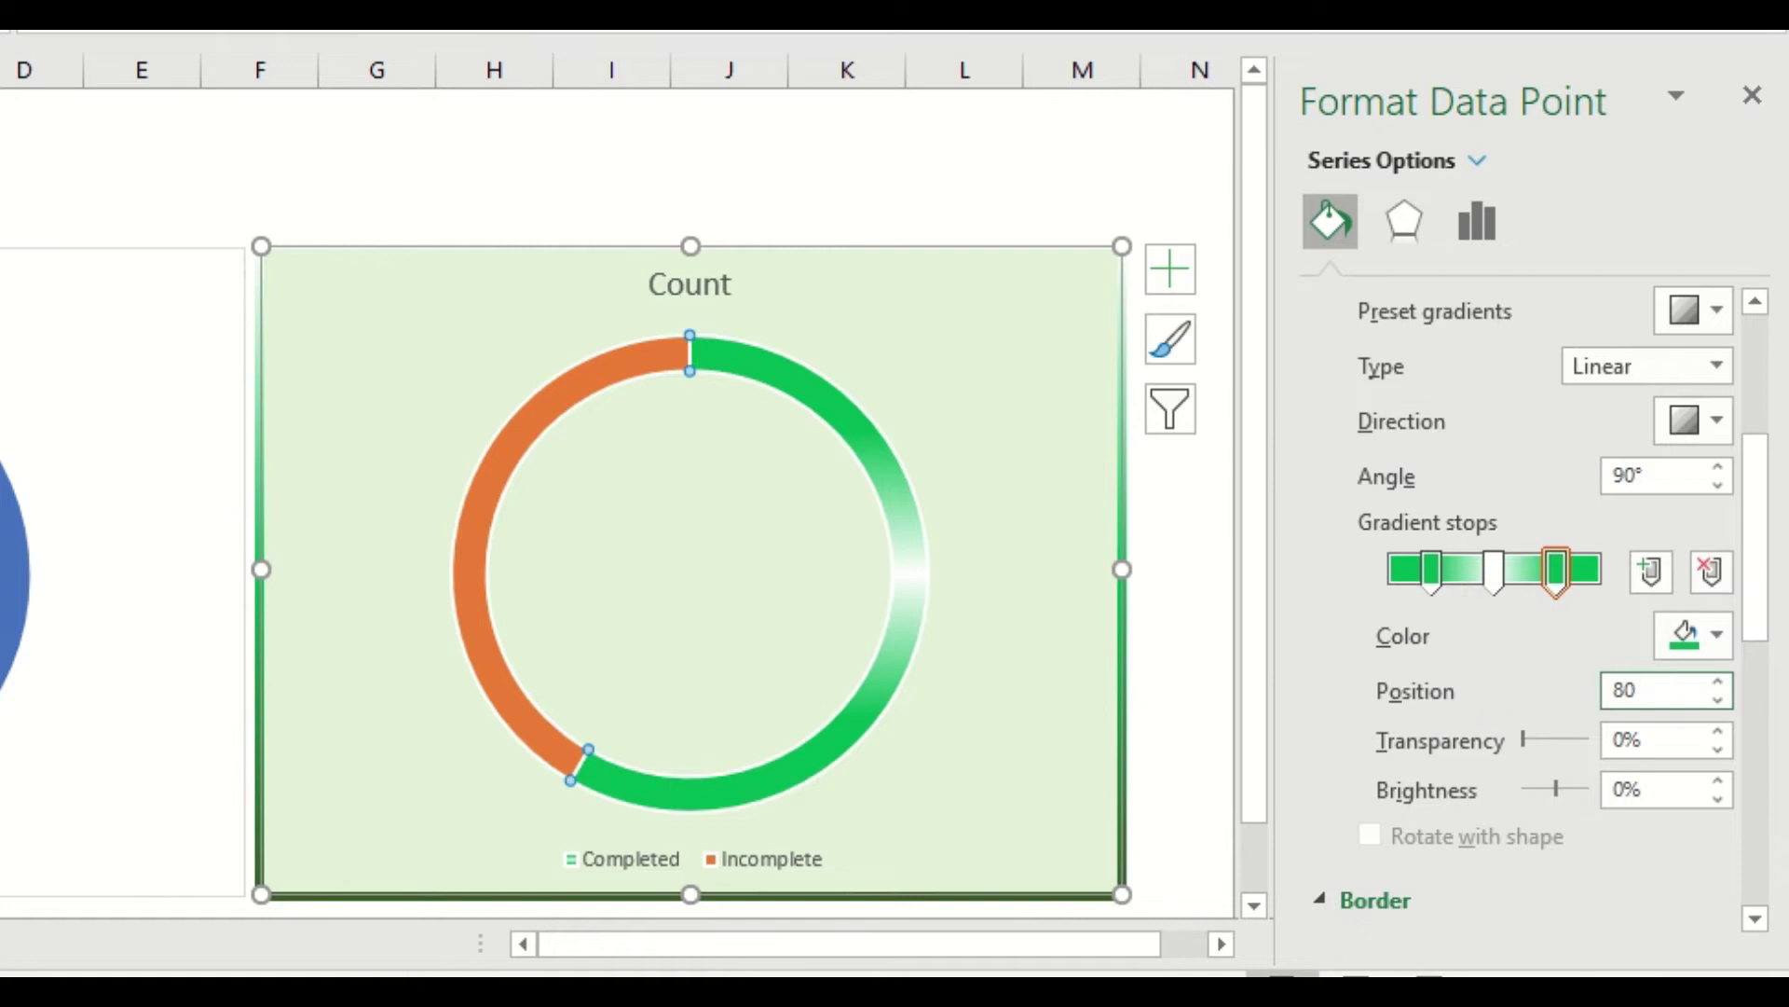
{"action": "key", "text": "Return"}
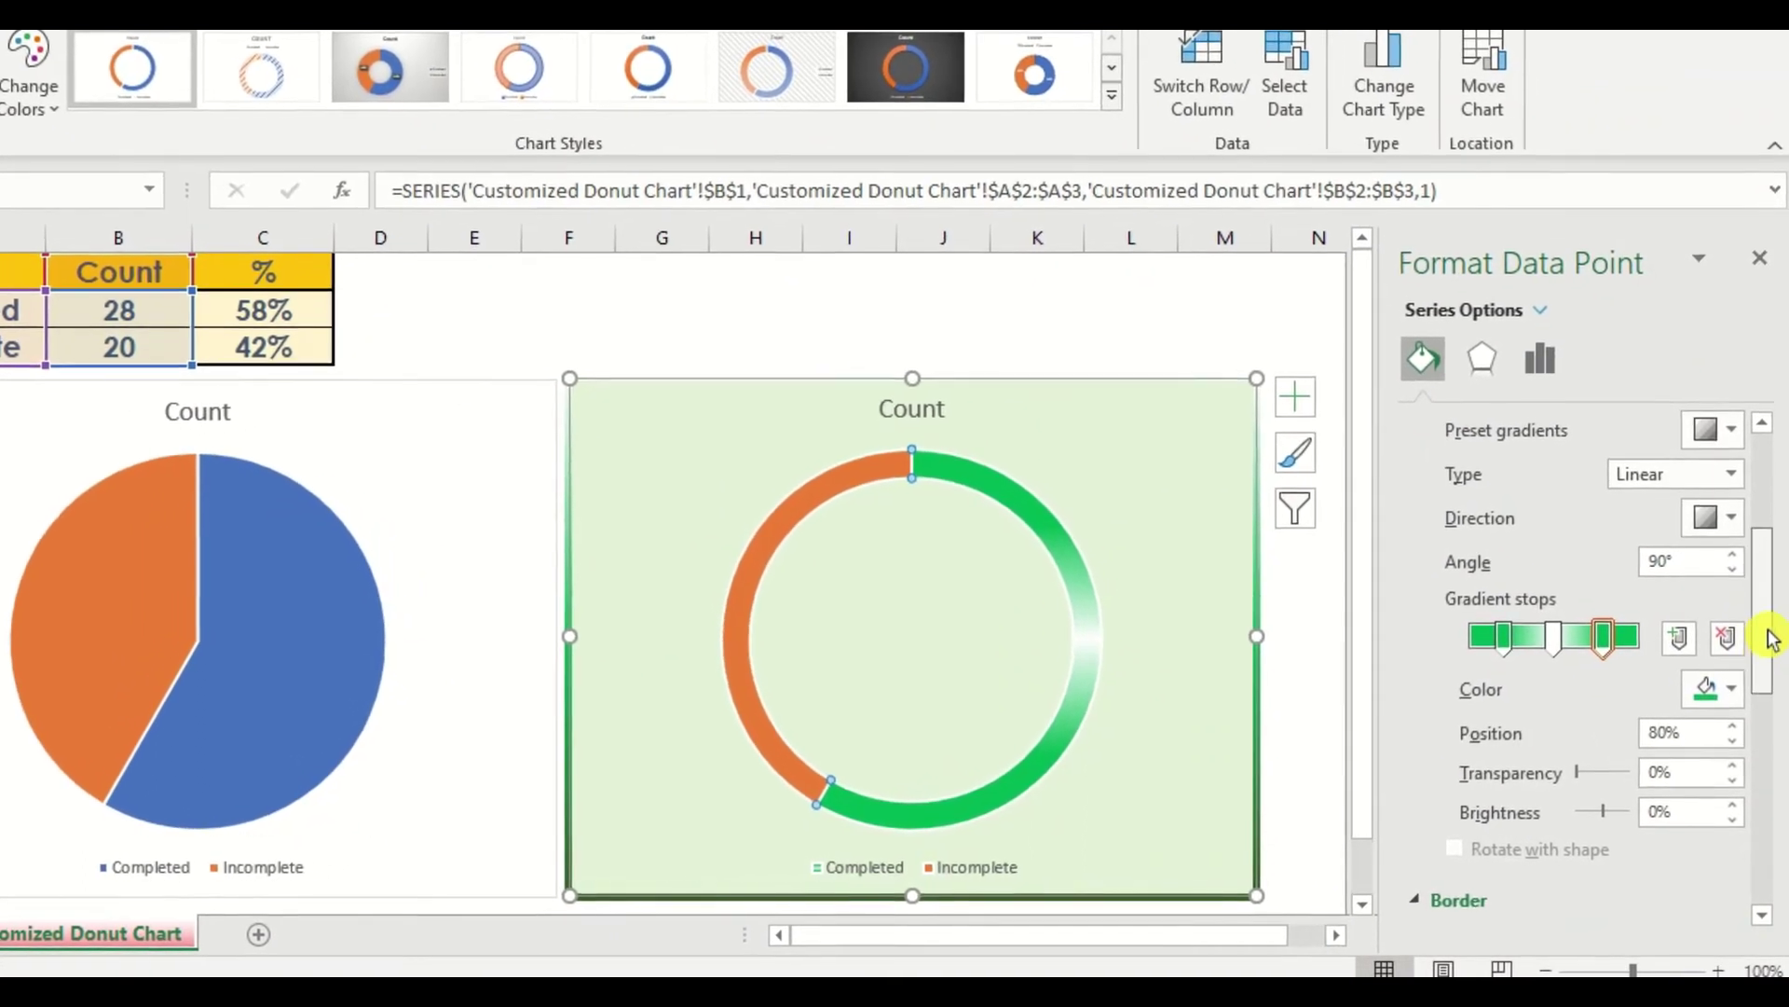
Step: Give the Completed slice a gradient outline with its first stop green at 20%
{"action": "left_click_drag", "start_coordinate": [1768, 640], "coordinate": [1758, 746]}
{"action": "left_click", "coordinate": [1484, 546]}
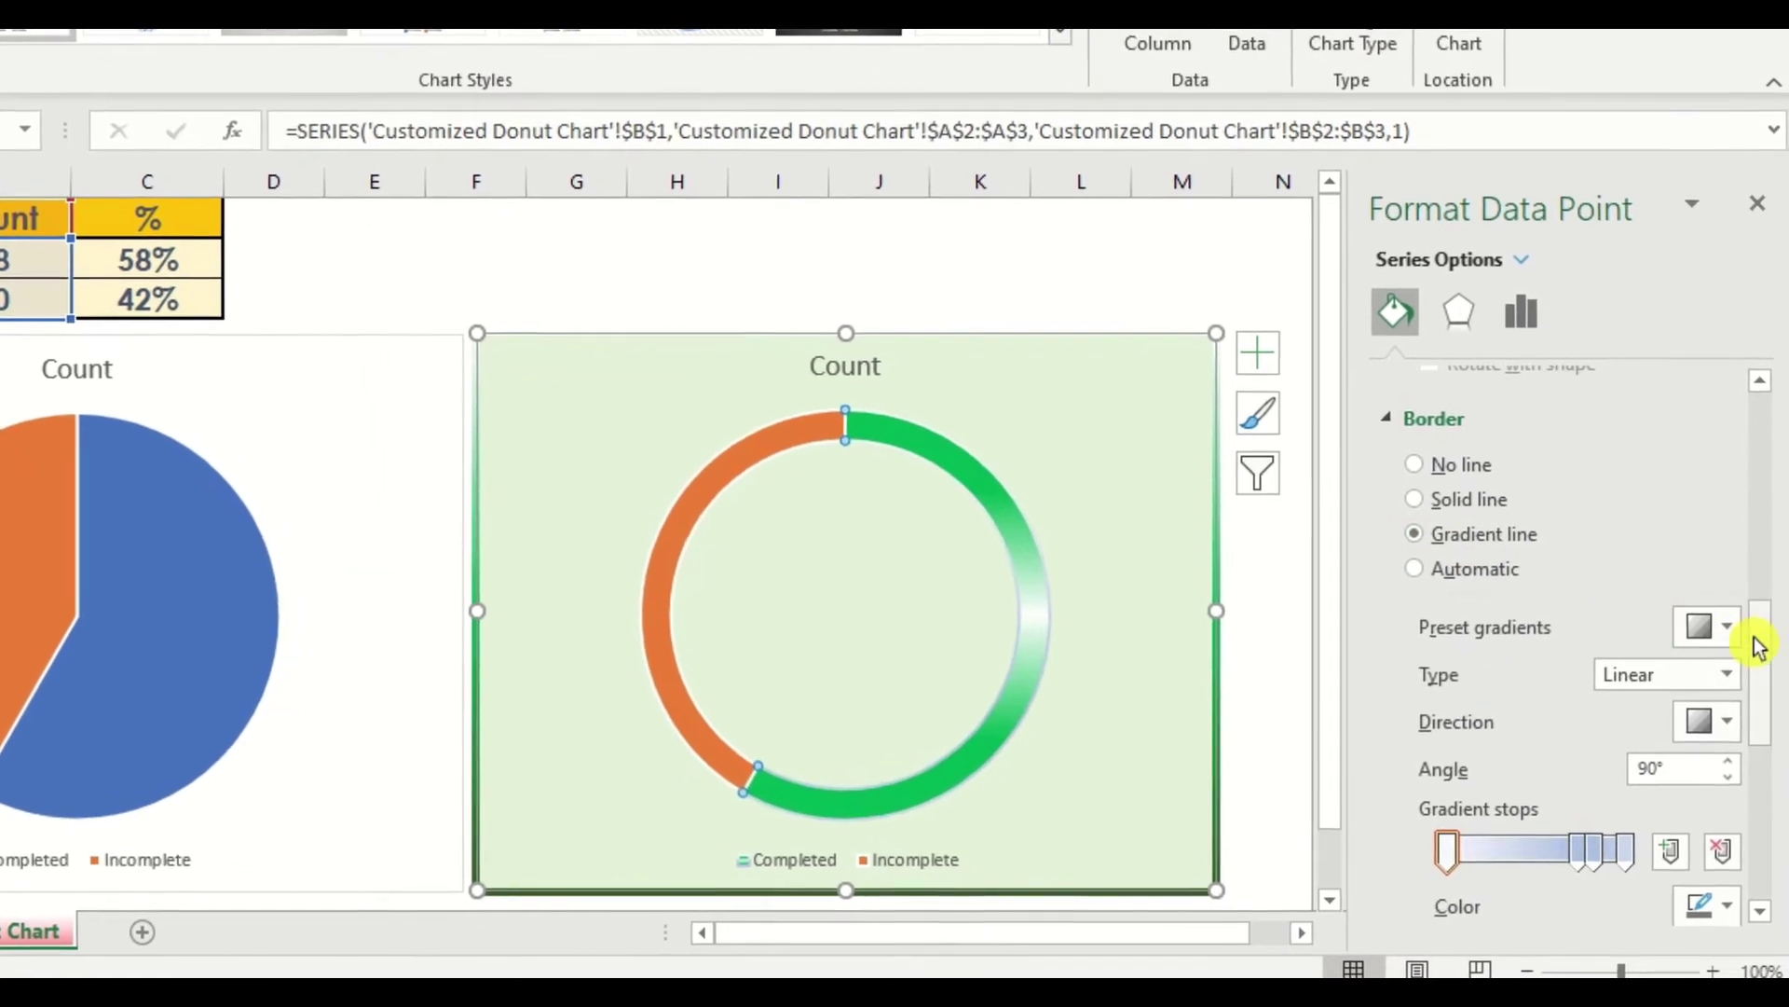
{"action": "left_click_drag", "start_coordinate": [1761, 643], "coordinate": [1762, 670]}
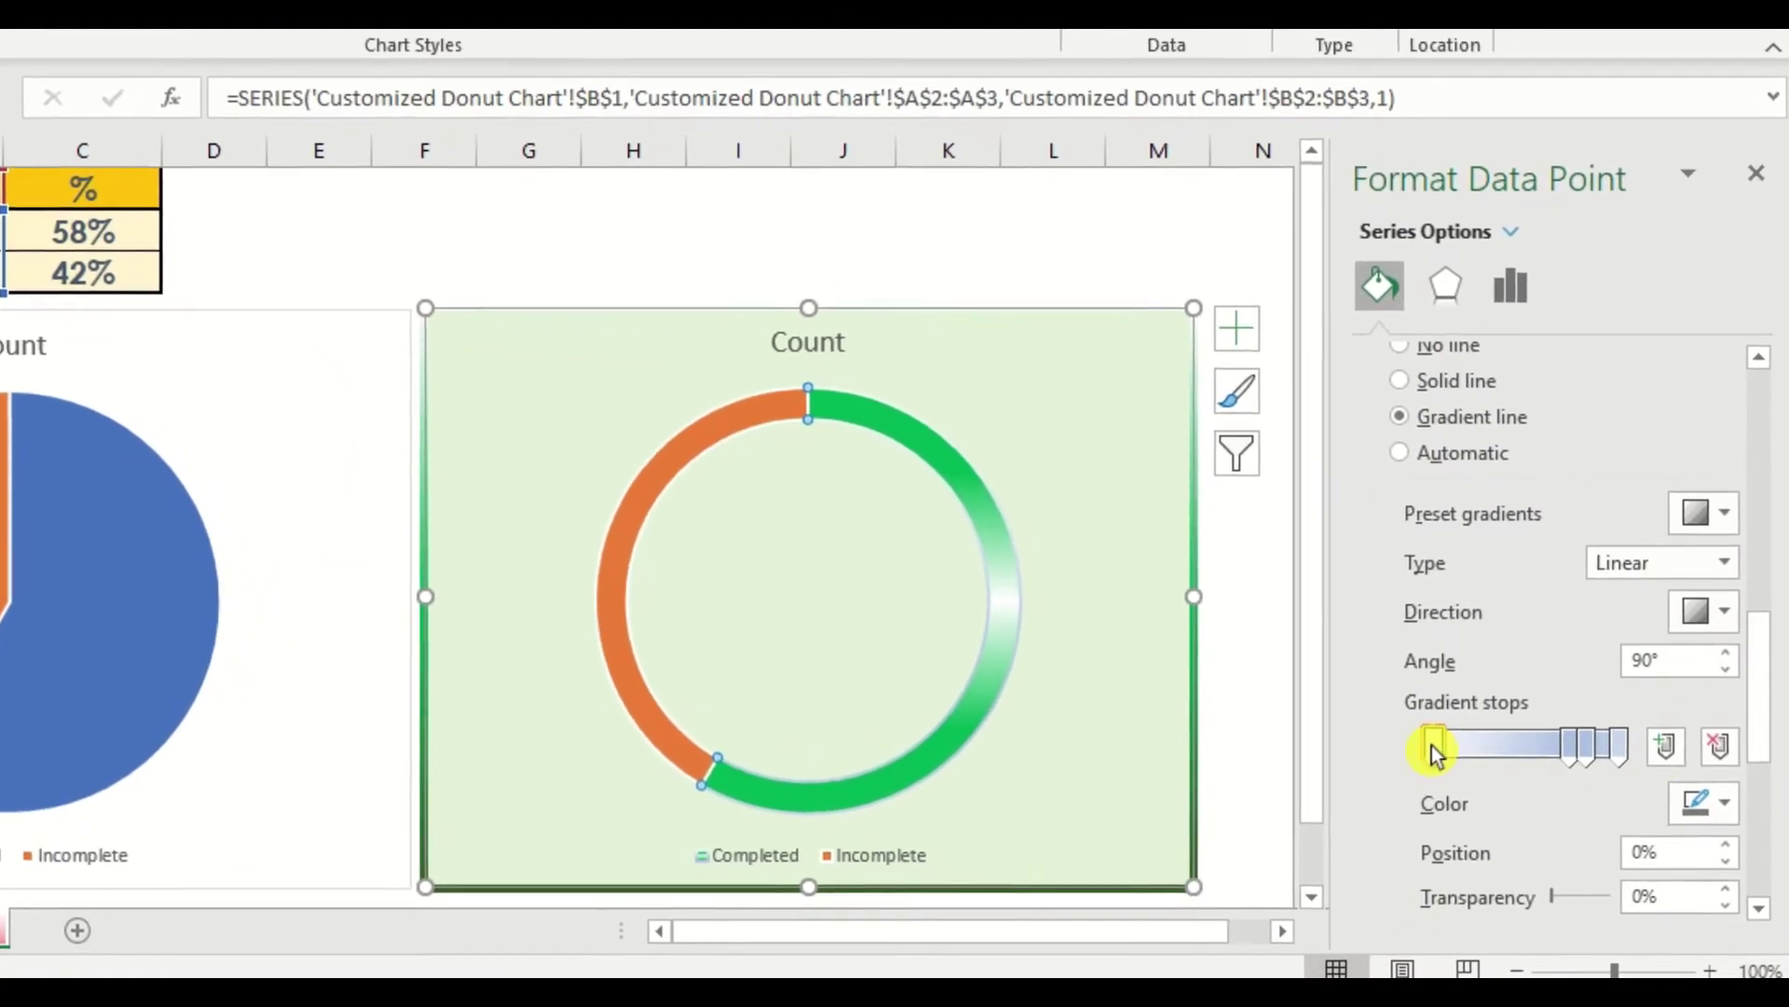
{"action": "left_click", "coordinate": [1567, 738]}
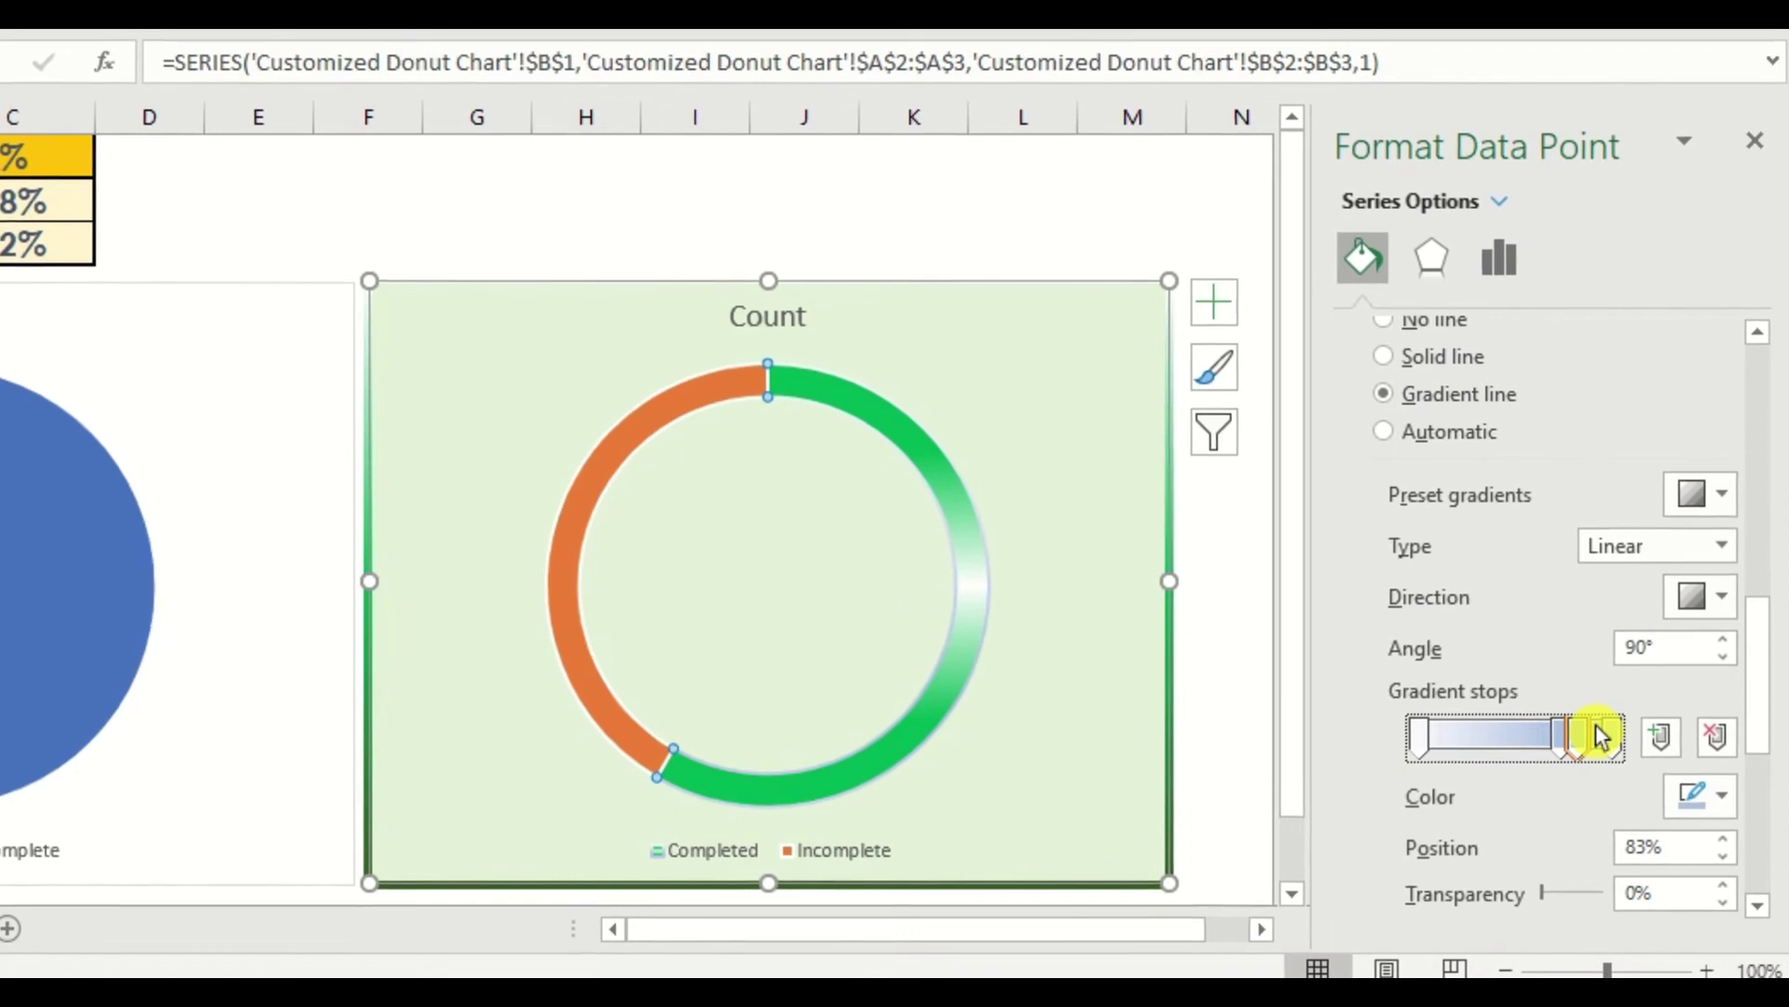
{"action": "left_click", "coordinate": [1414, 733]}
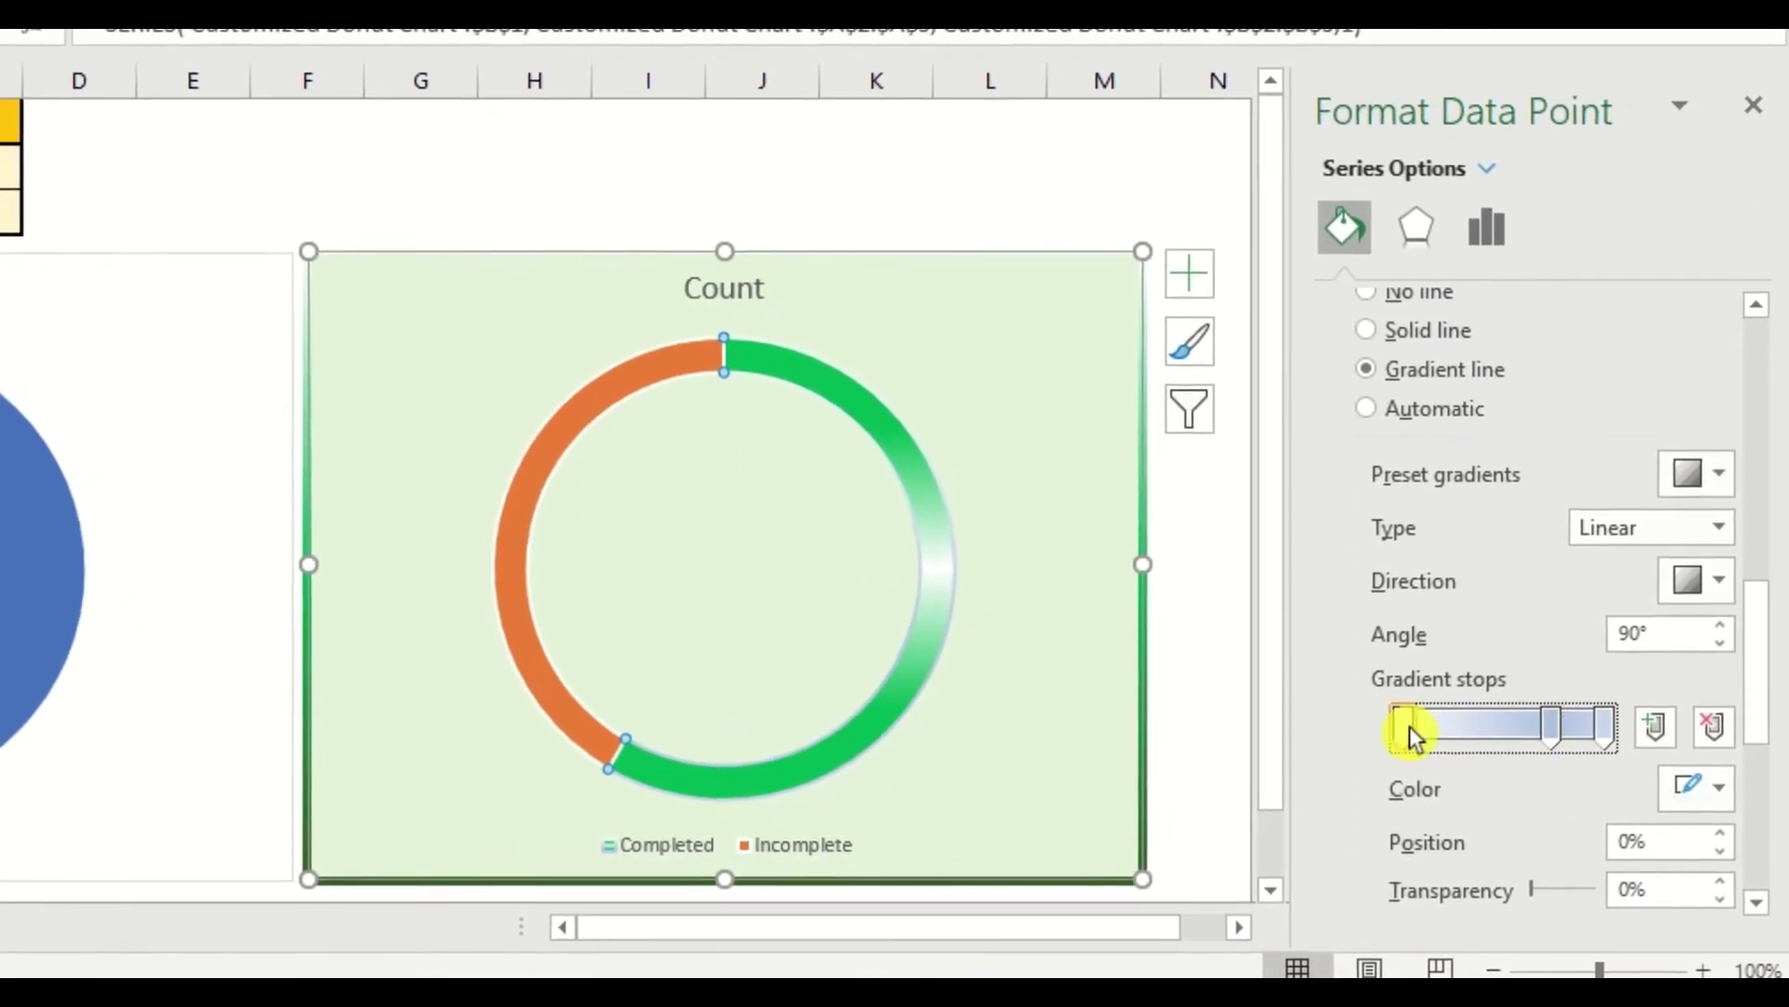
{"action": "left_click", "coordinate": [1716, 787]}
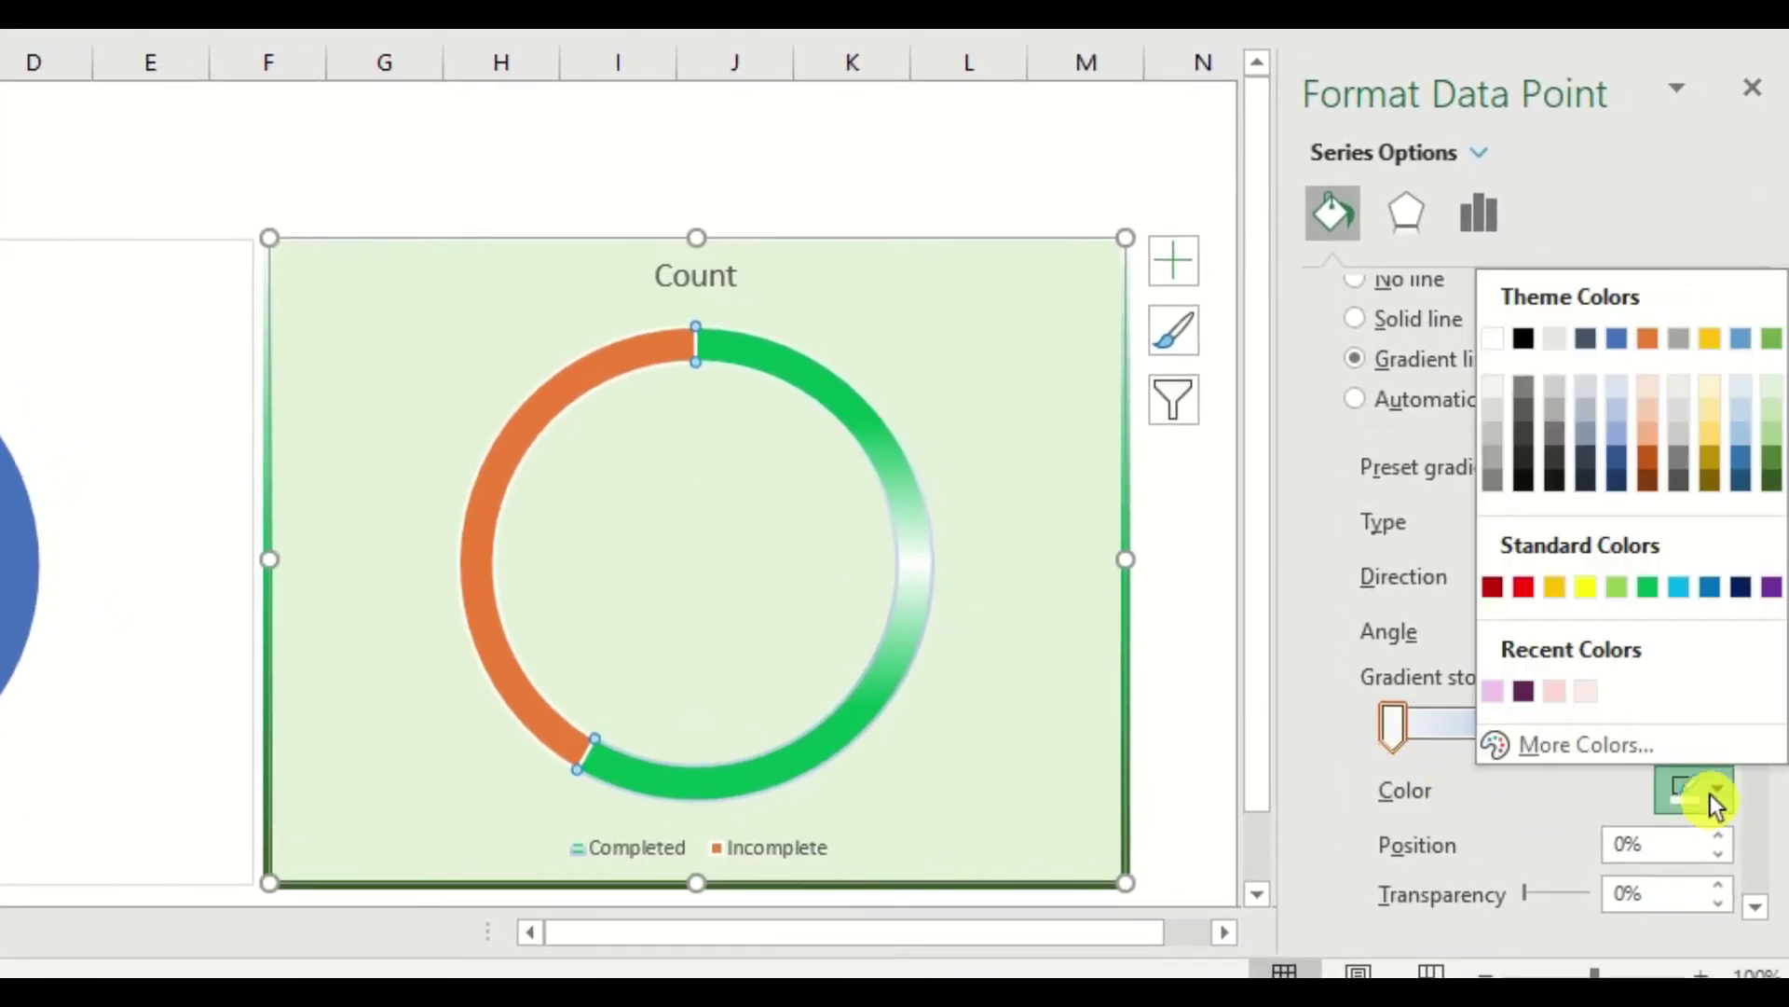
{"action": "left_click", "coordinate": [1649, 589]}
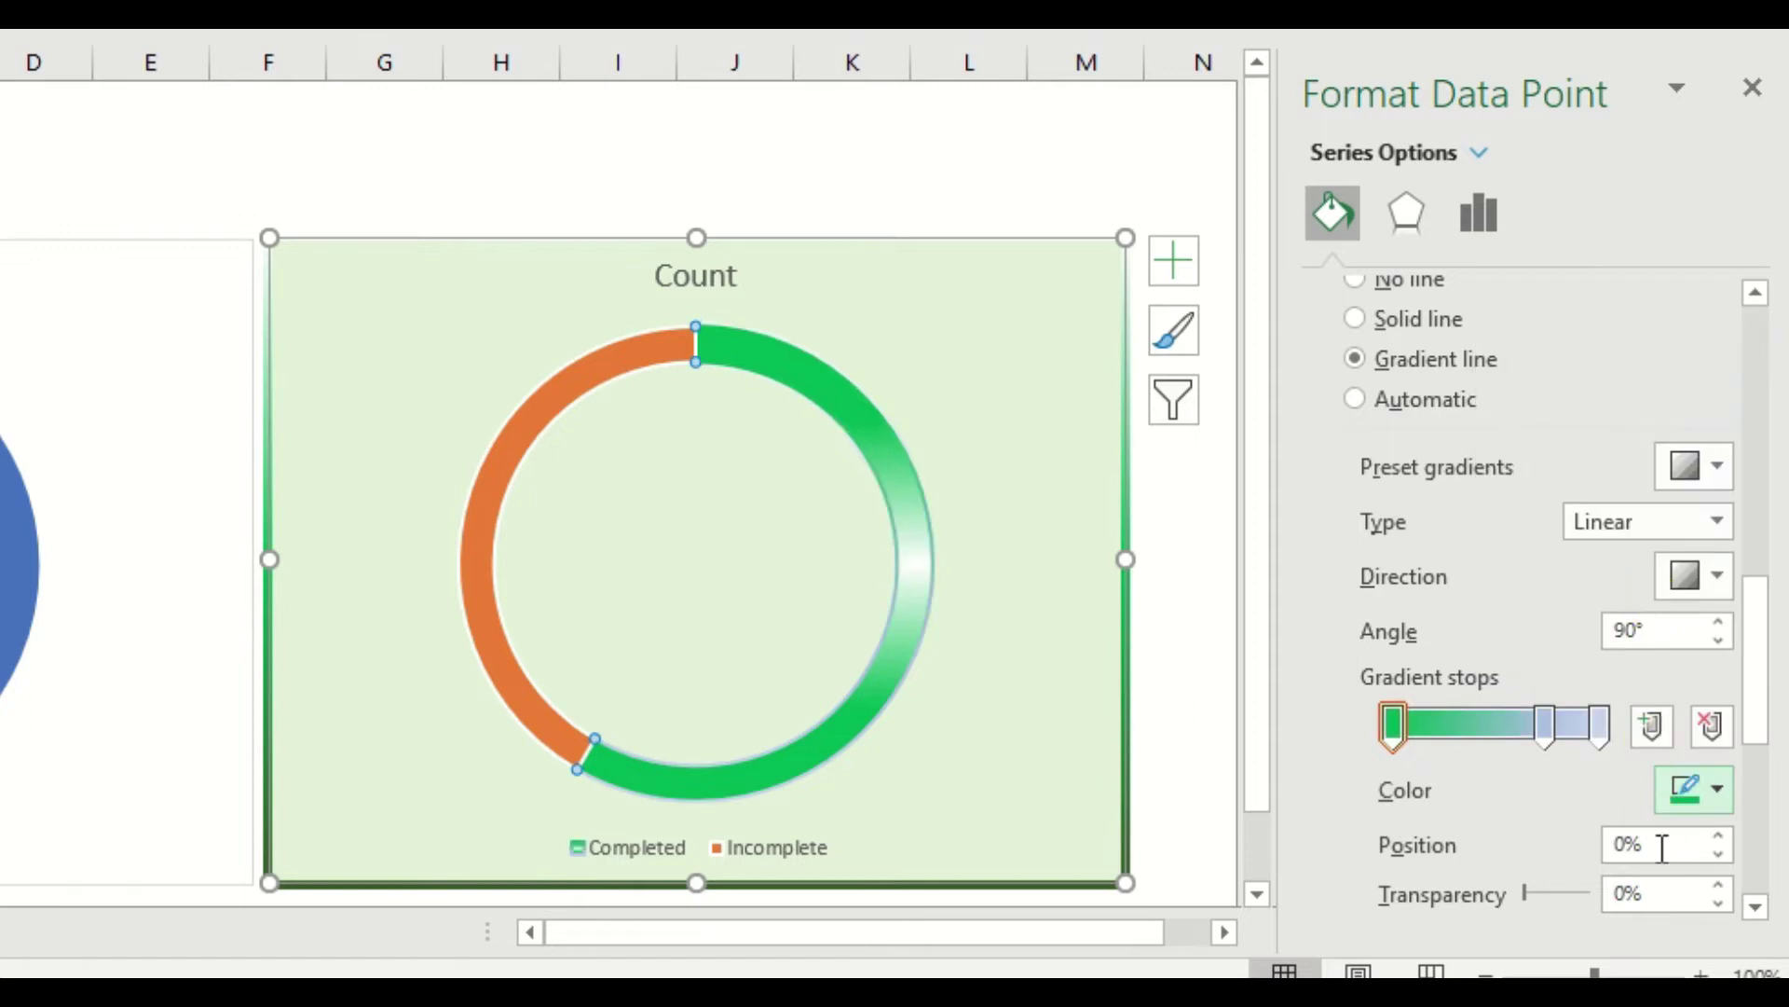
{"action": "left_click_drag", "start_coordinate": [1664, 852], "coordinate": [1558, 843]}
{"action": "type", "text": "20"}
{"action": "key", "text": "Return"}
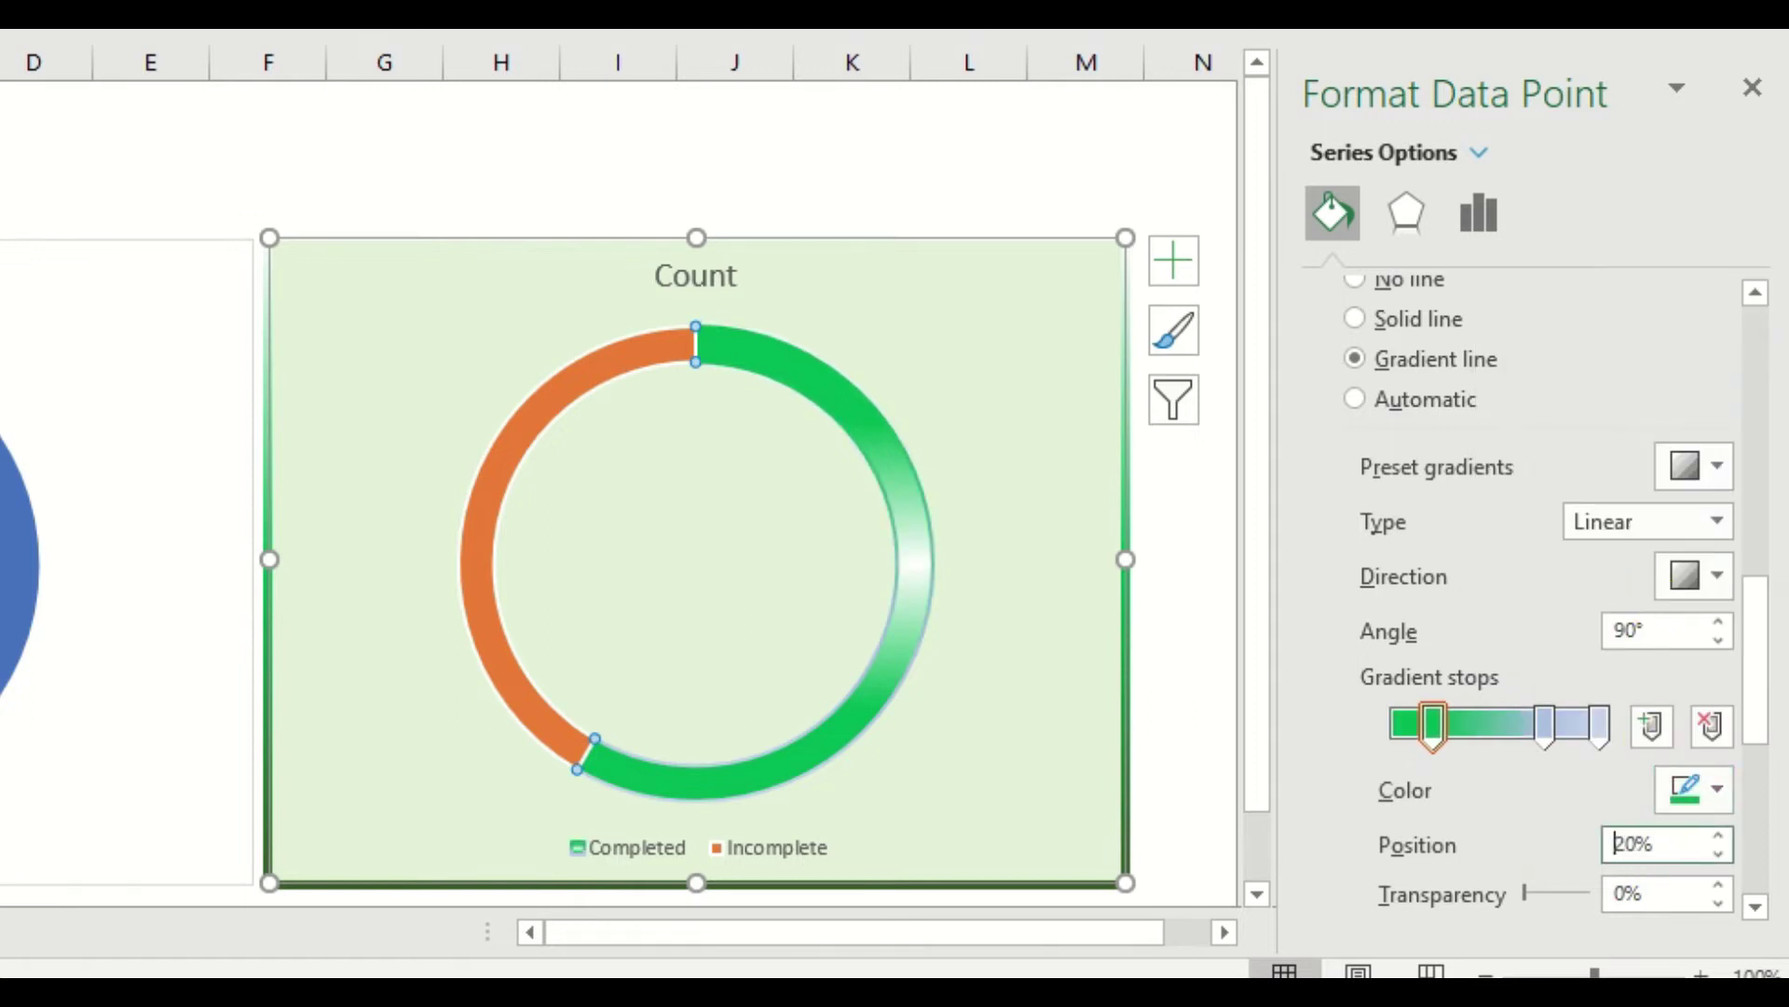
Step: Move the middle outline stop to 50% and make the last stop green at 80%
{"action": "left_click", "coordinate": [1543, 723]}
{"action": "left_click", "coordinate": [1718, 797]}
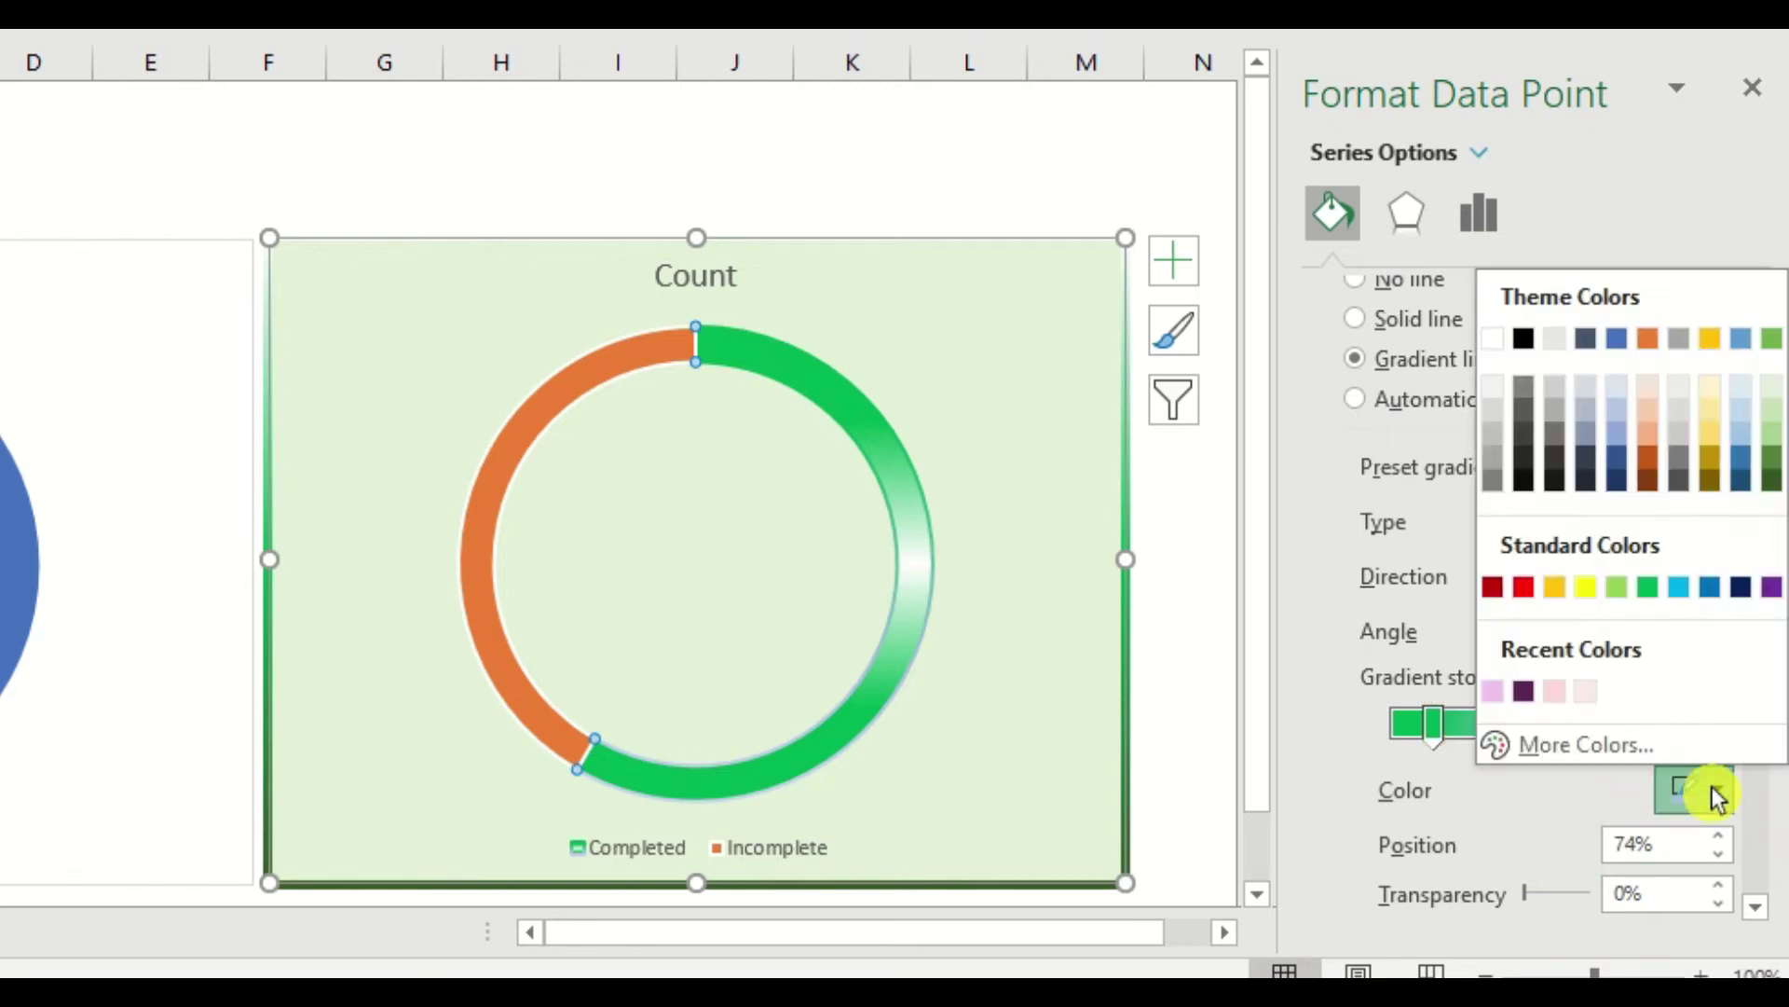
{"action": "left_click", "coordinate": [1482, 332]}
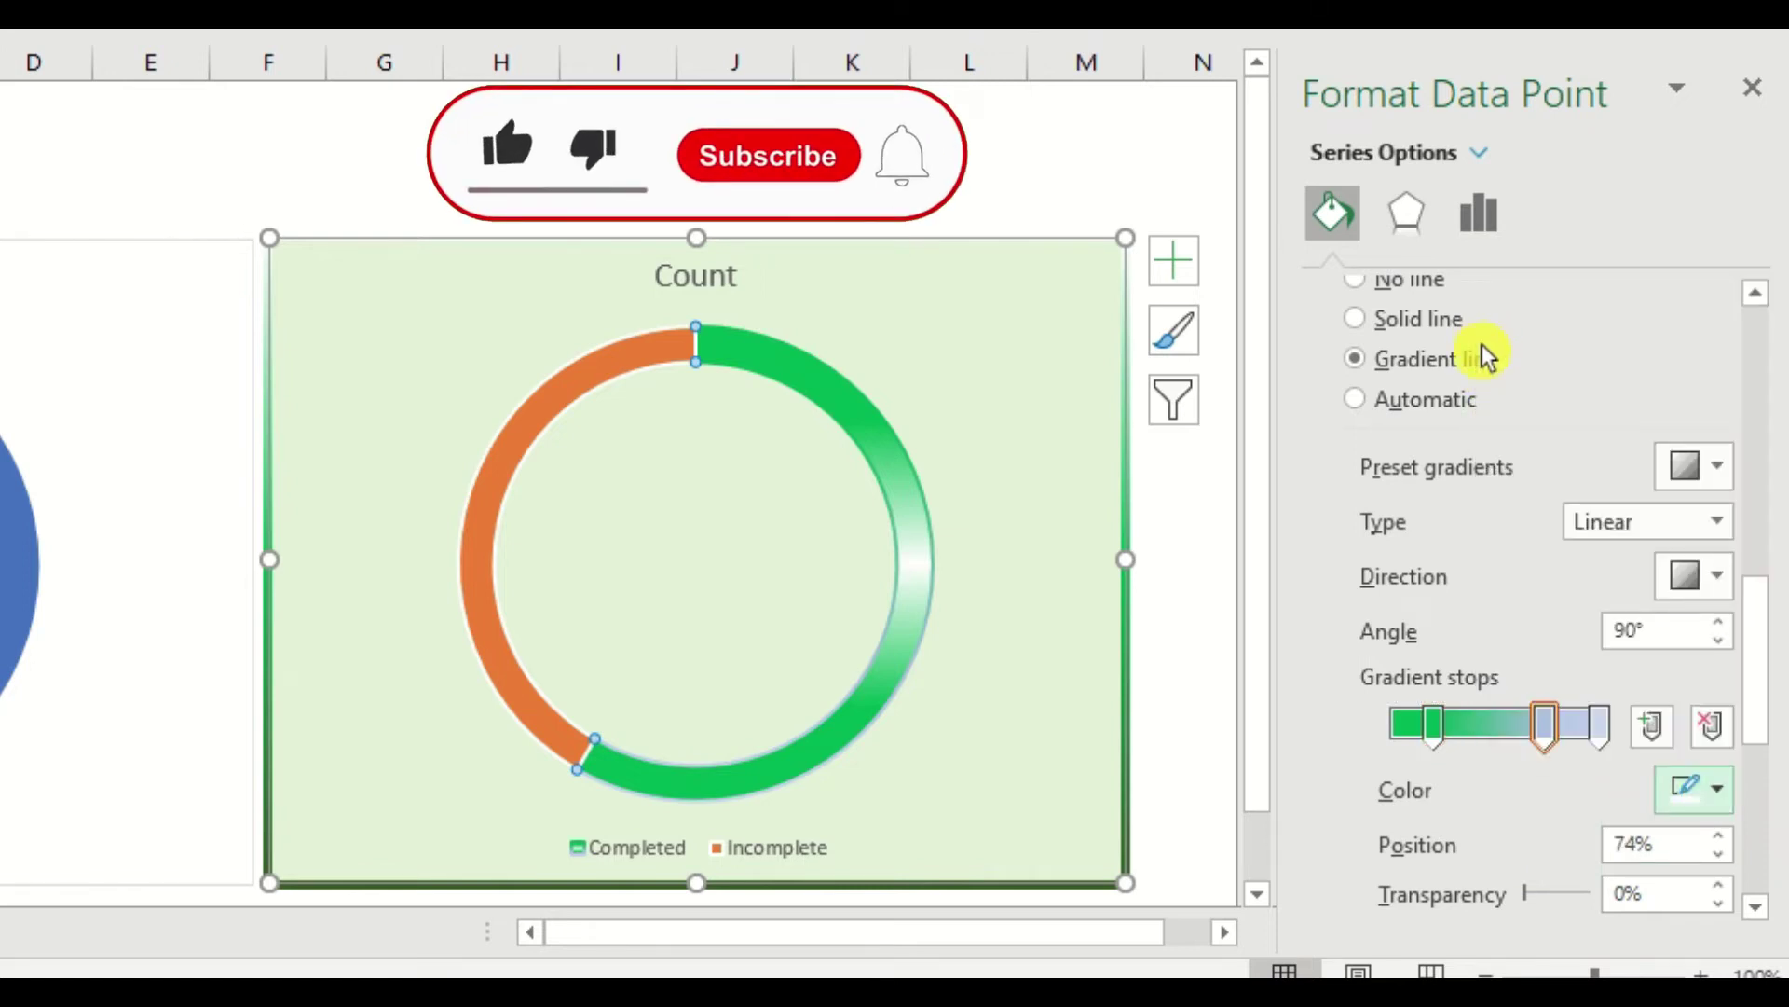
{"action": "left_click", "coordinate": [1693, 845]}
{"action": "left_click_drag", "start_coordinate": [1670, 848], "coordinate": [1510, 838]}
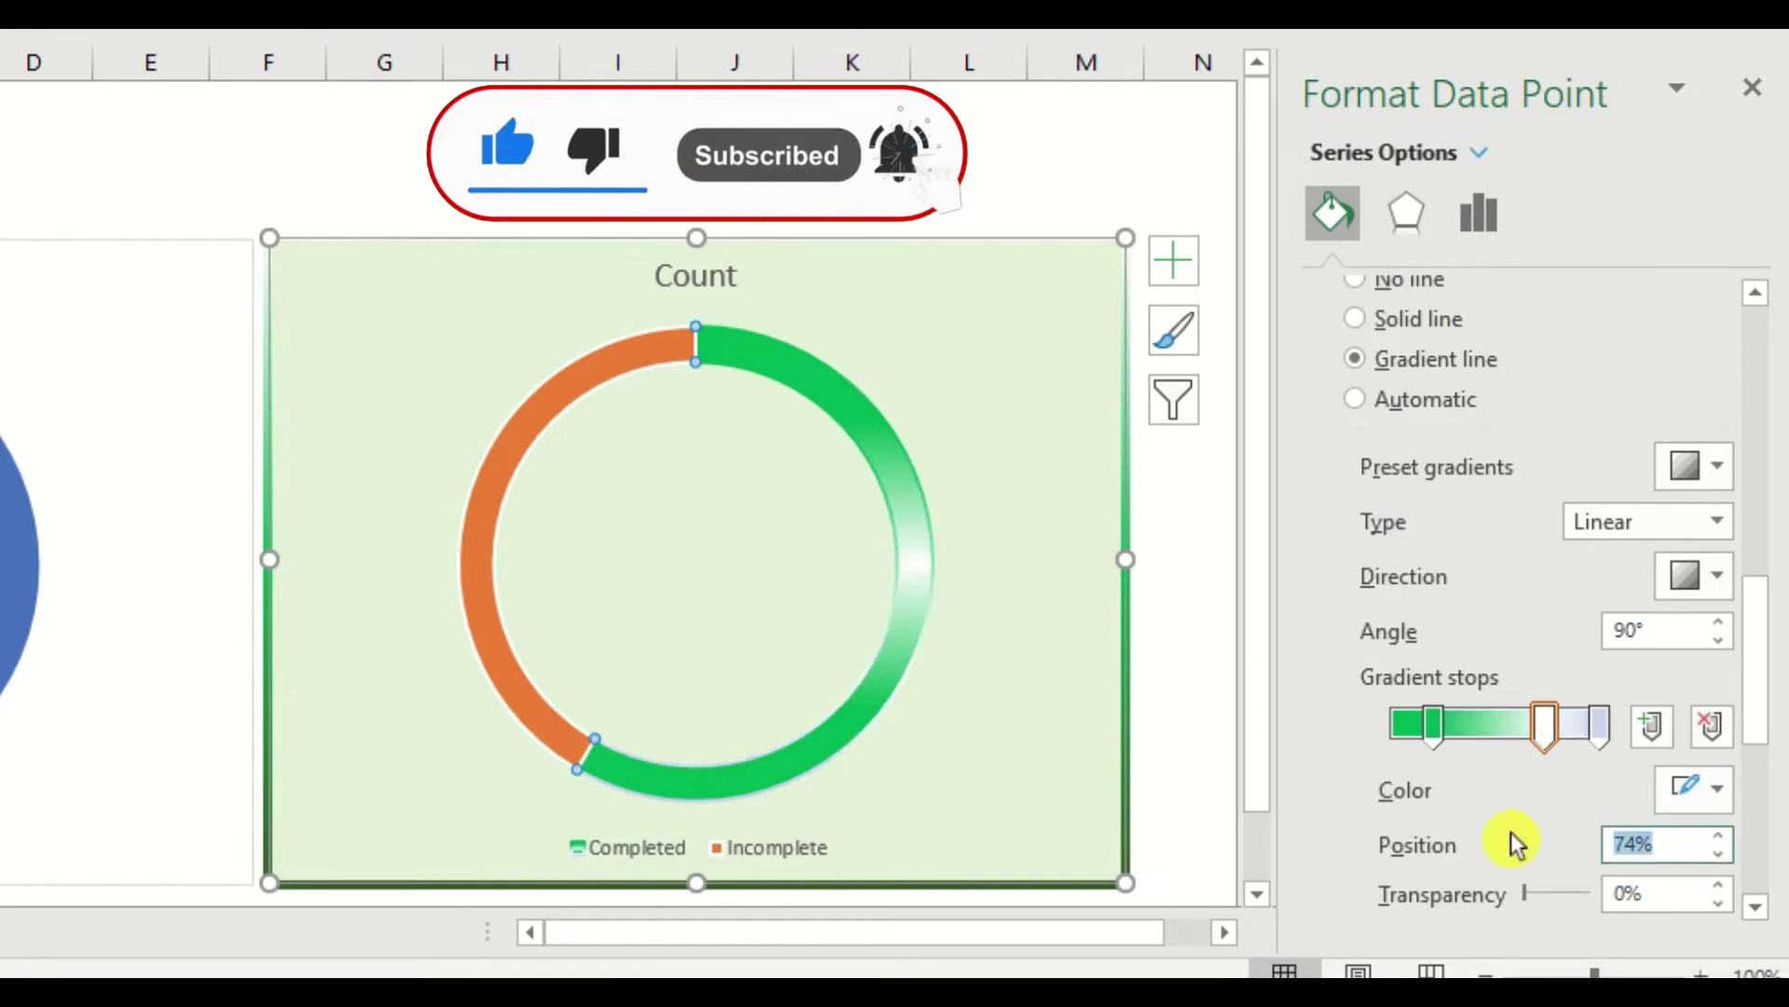
{"action": "type", "text": "50"}
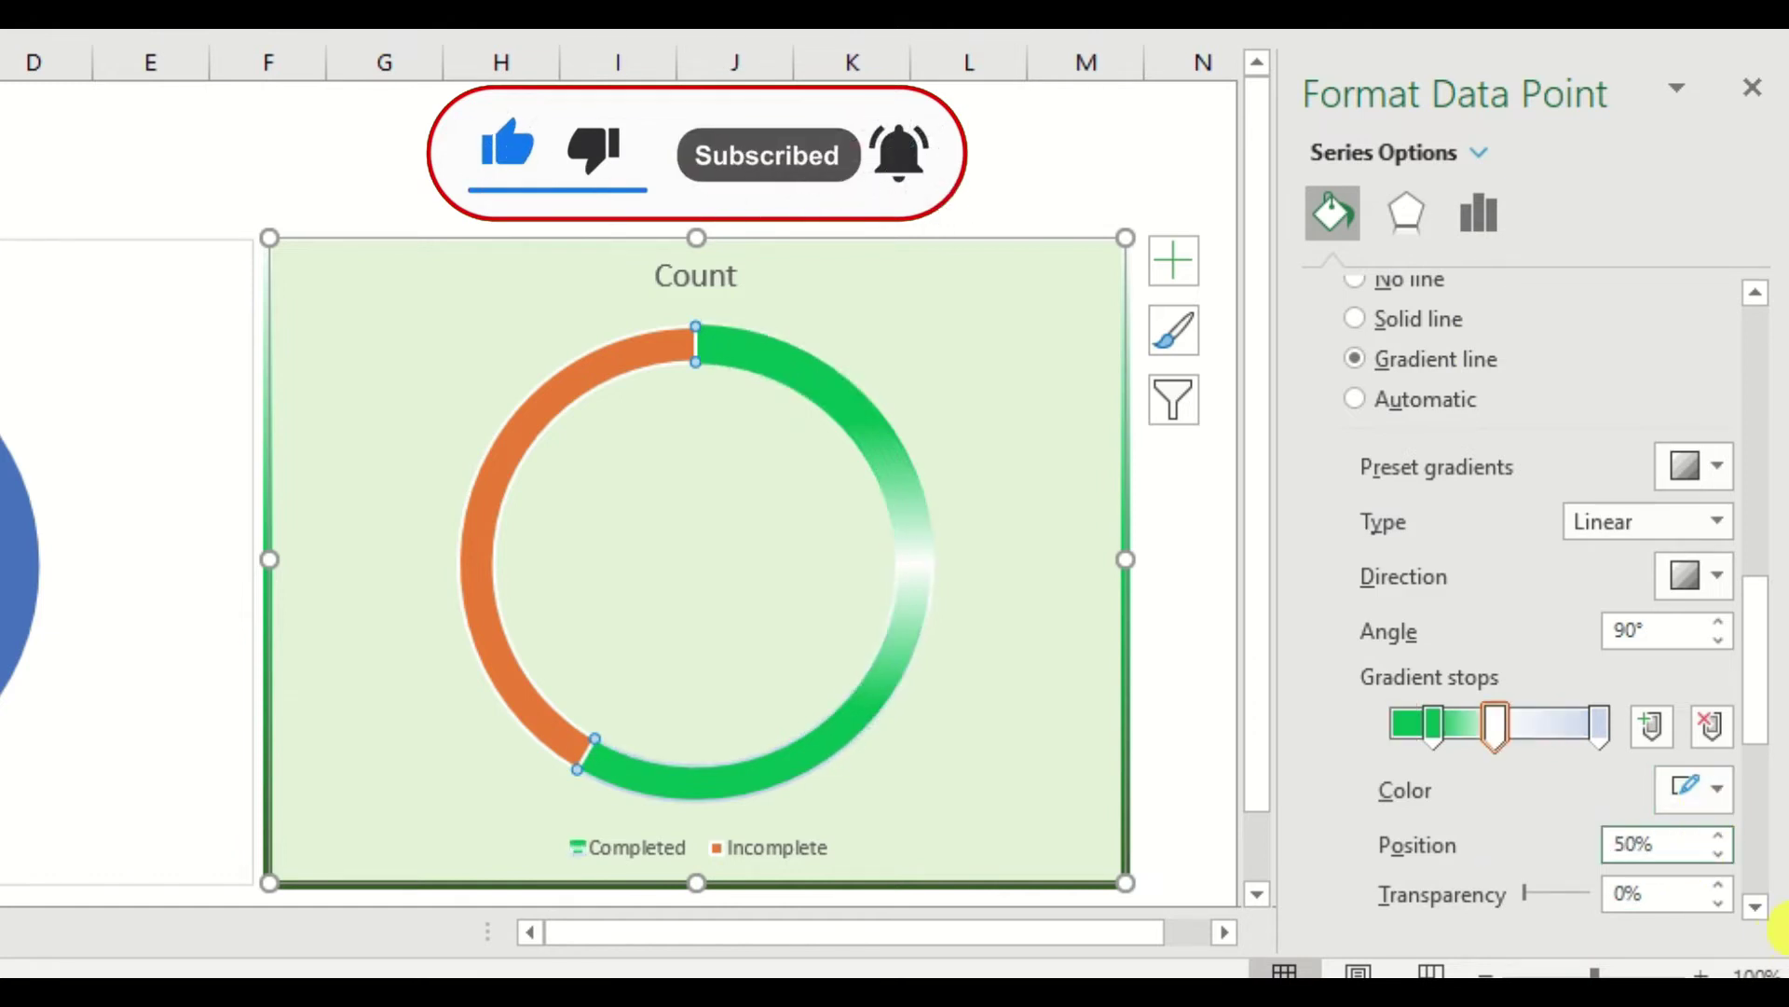
{"action": "left_click", "coordinate": [1602, 717]}
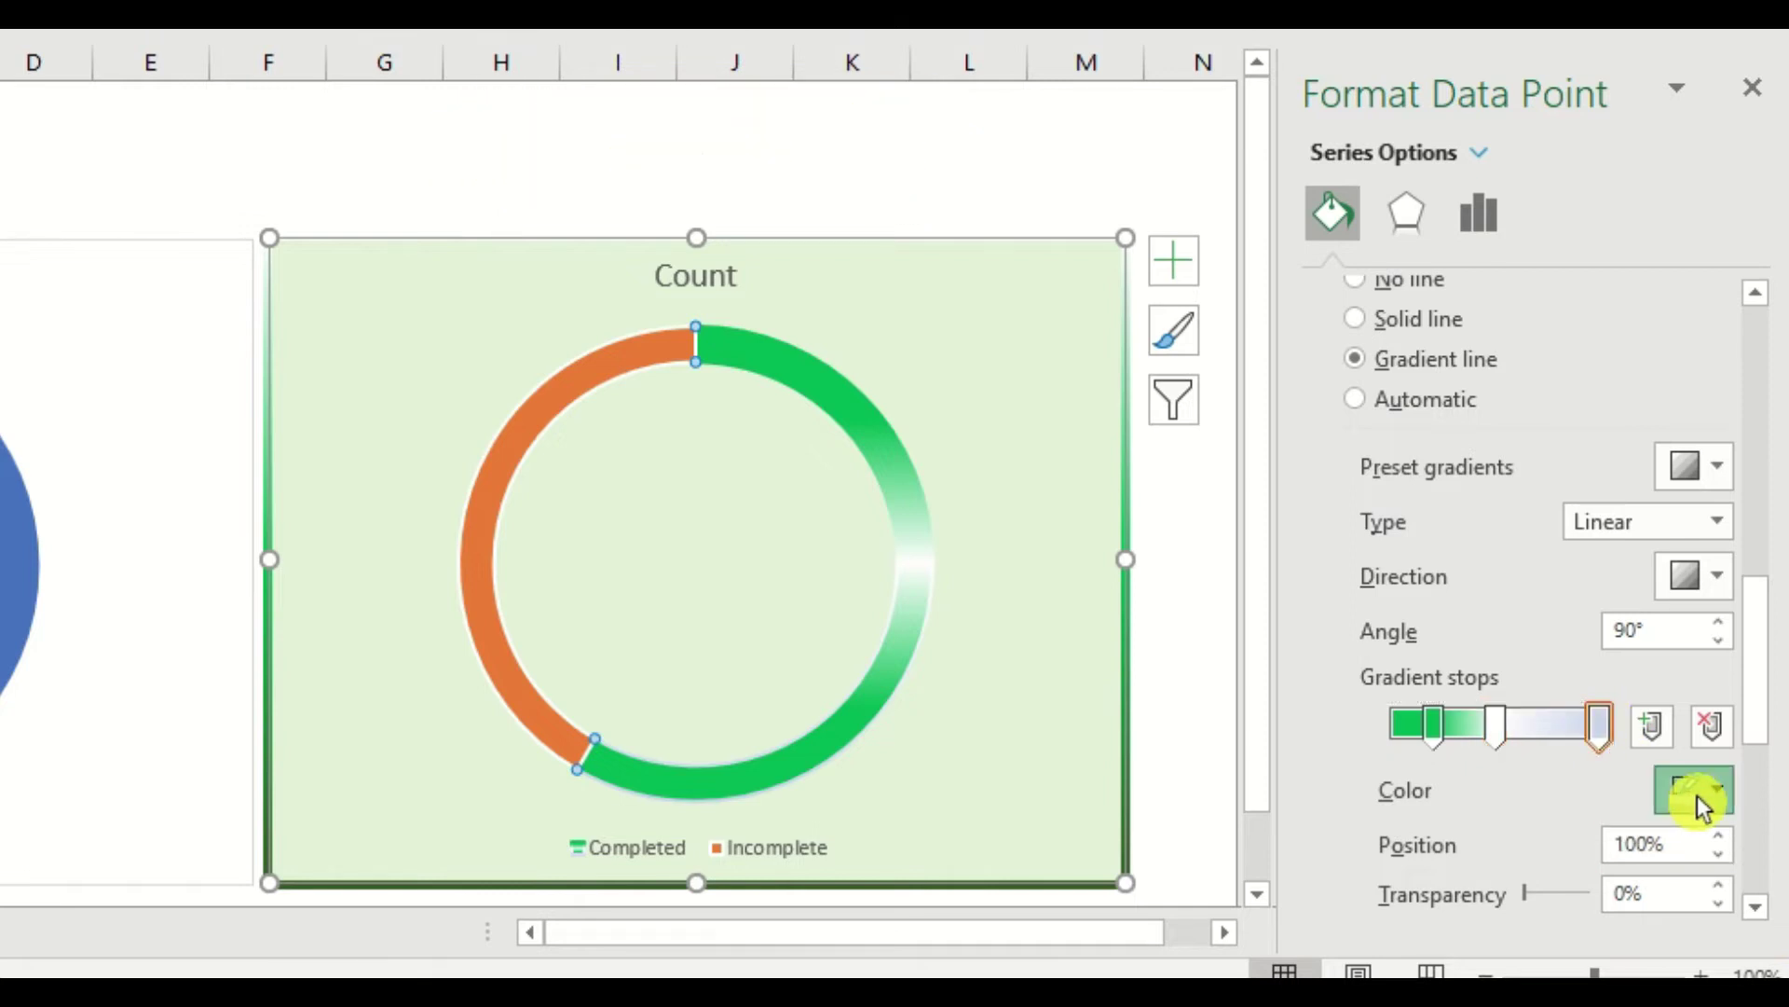
{"action": "left_click", "coordinate": [1697, 796]}
{"action": "left_click", "coordinate": [1652, 589]}
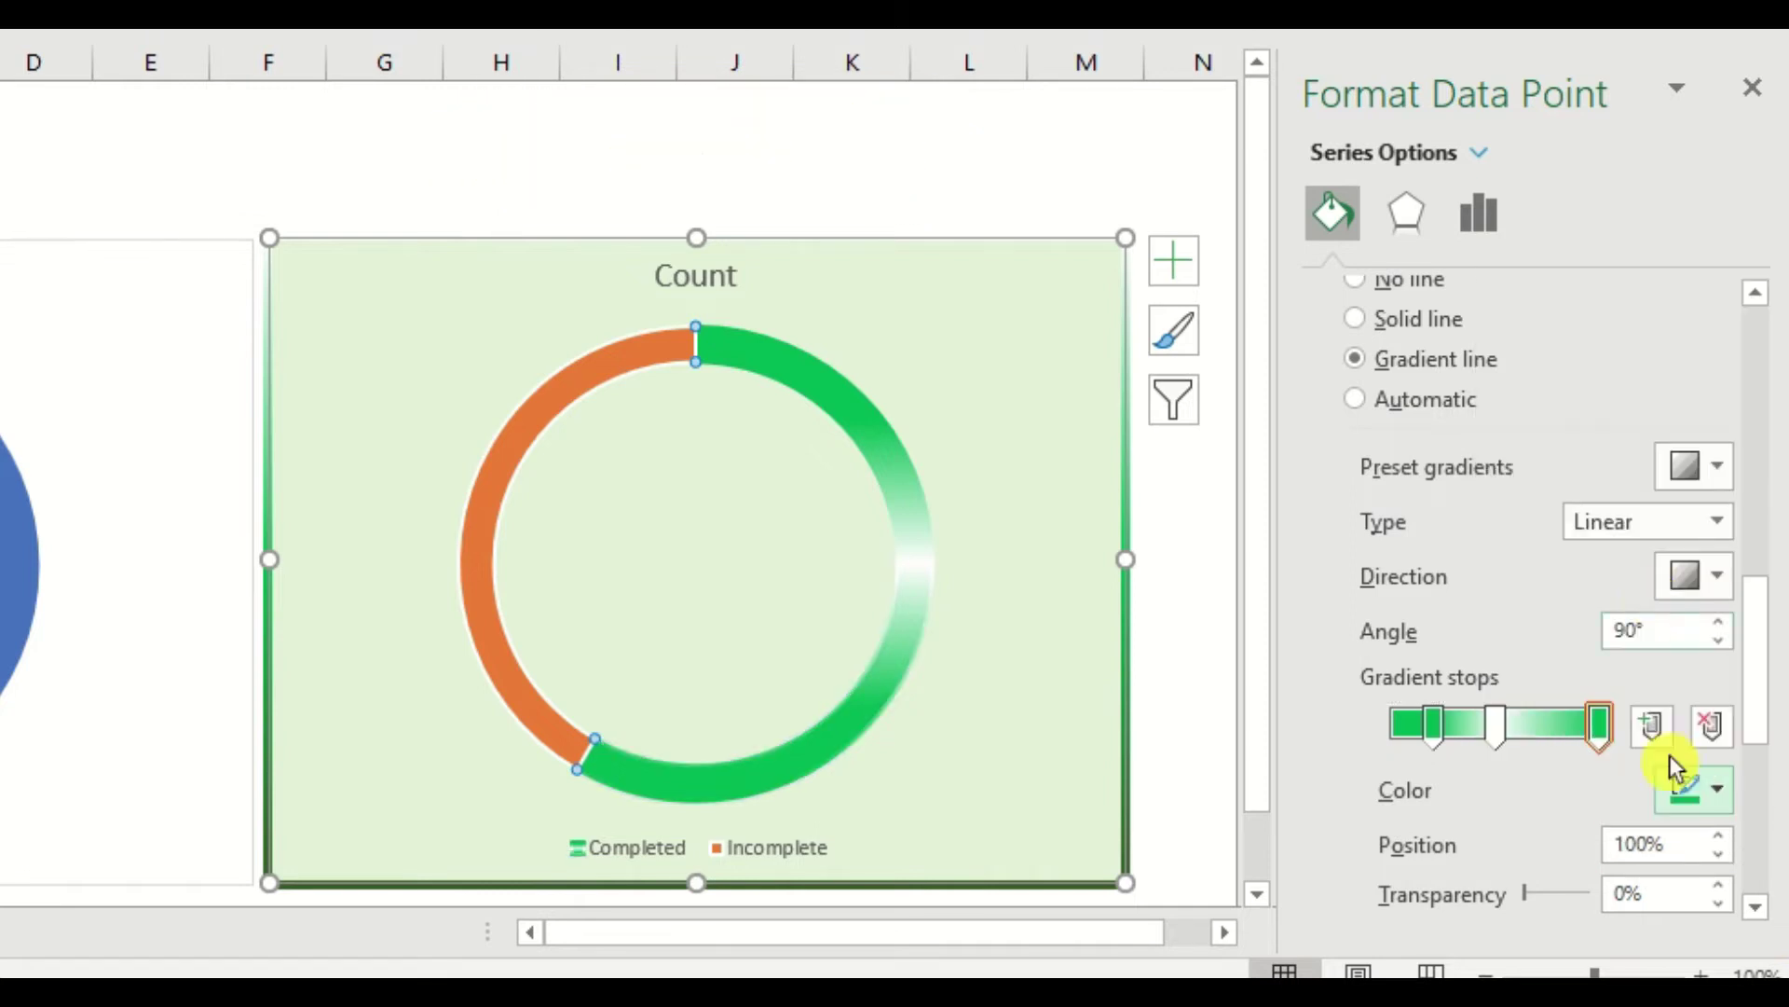
{"action": "left_click_drag", "start_coordinate": [1681, 845], "coordinate": [1554, 827]}
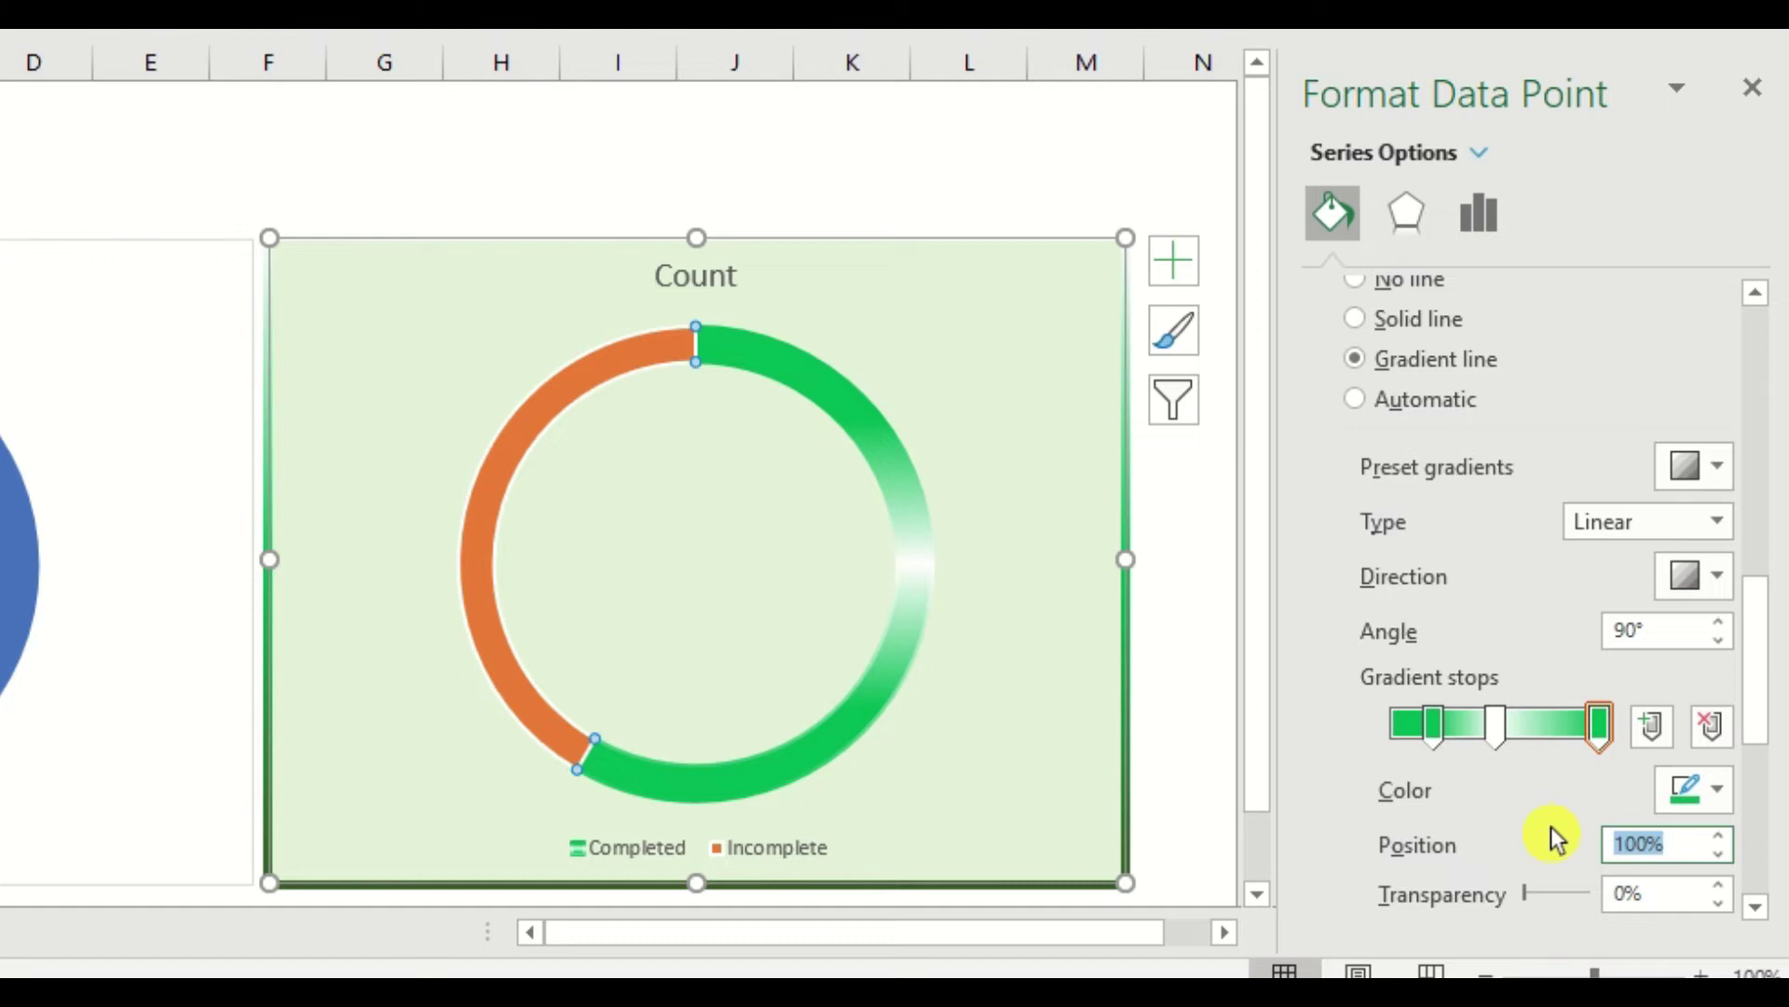
{"action": "type", "text": "80"}
{"action": "key", "text": "Return"}
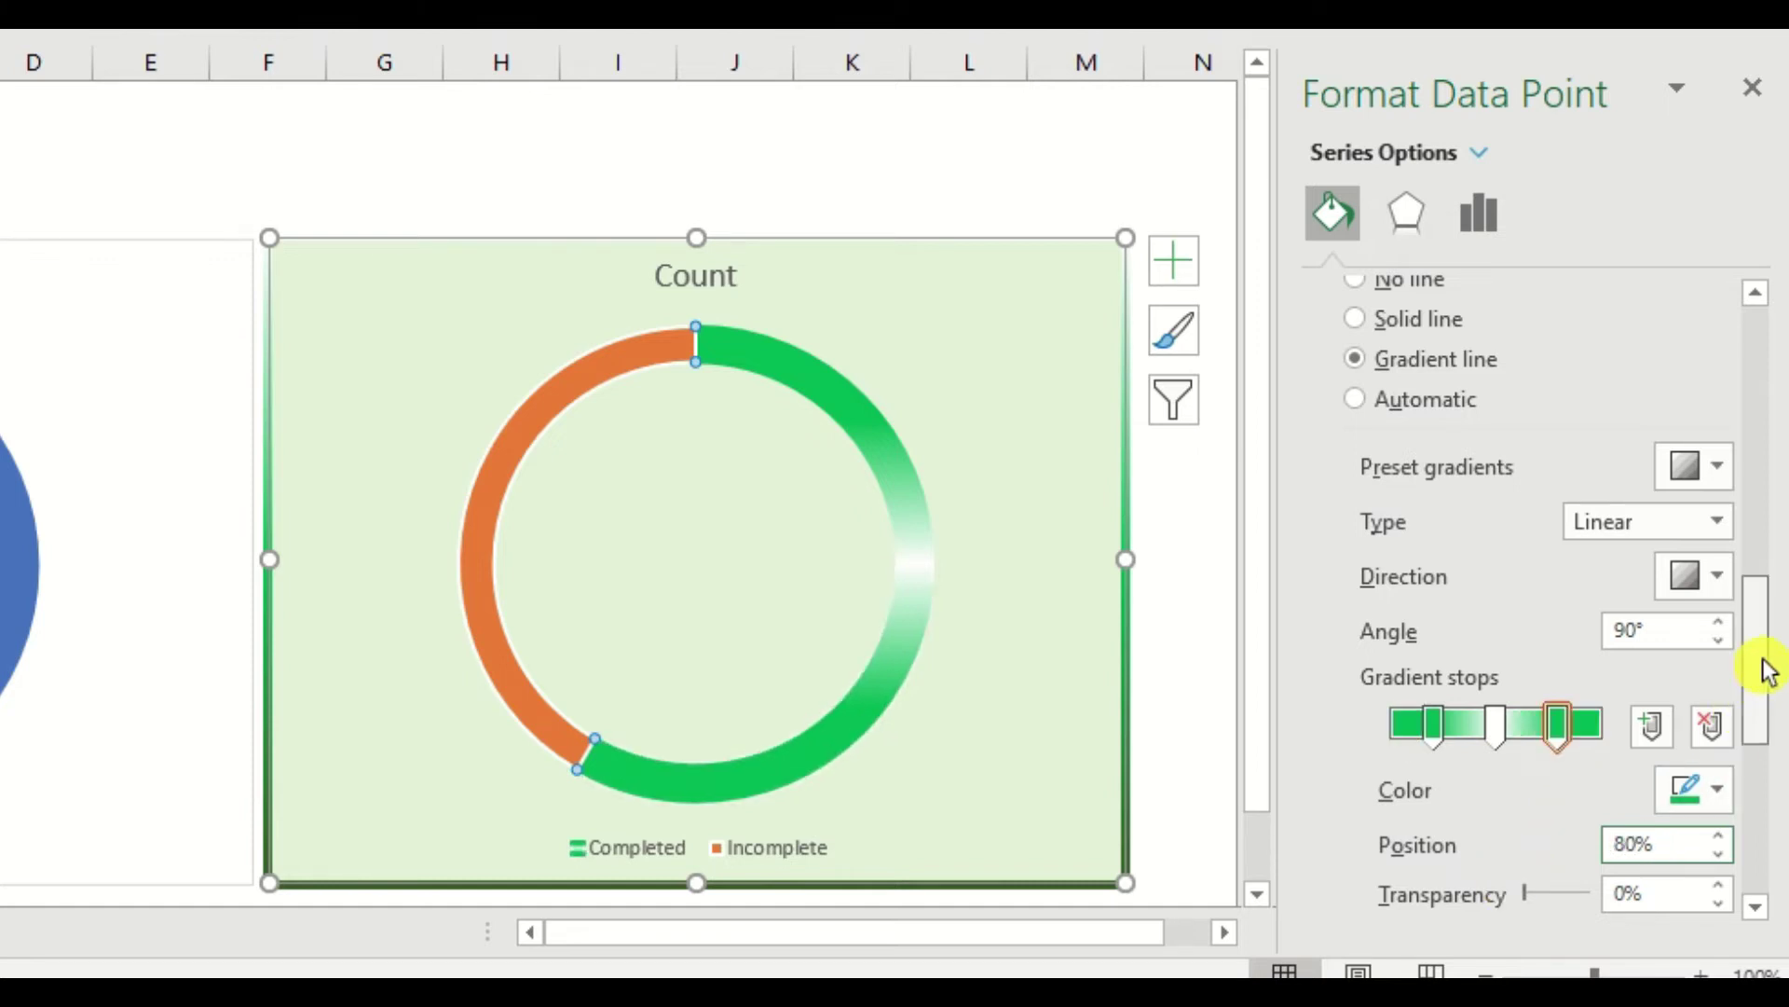
Step: Set the Completed slice's outline width to 20 pt
{"action": "left_click_drag", "start_coordinate": [1762, 680], "coordinate": [1764, 715]}
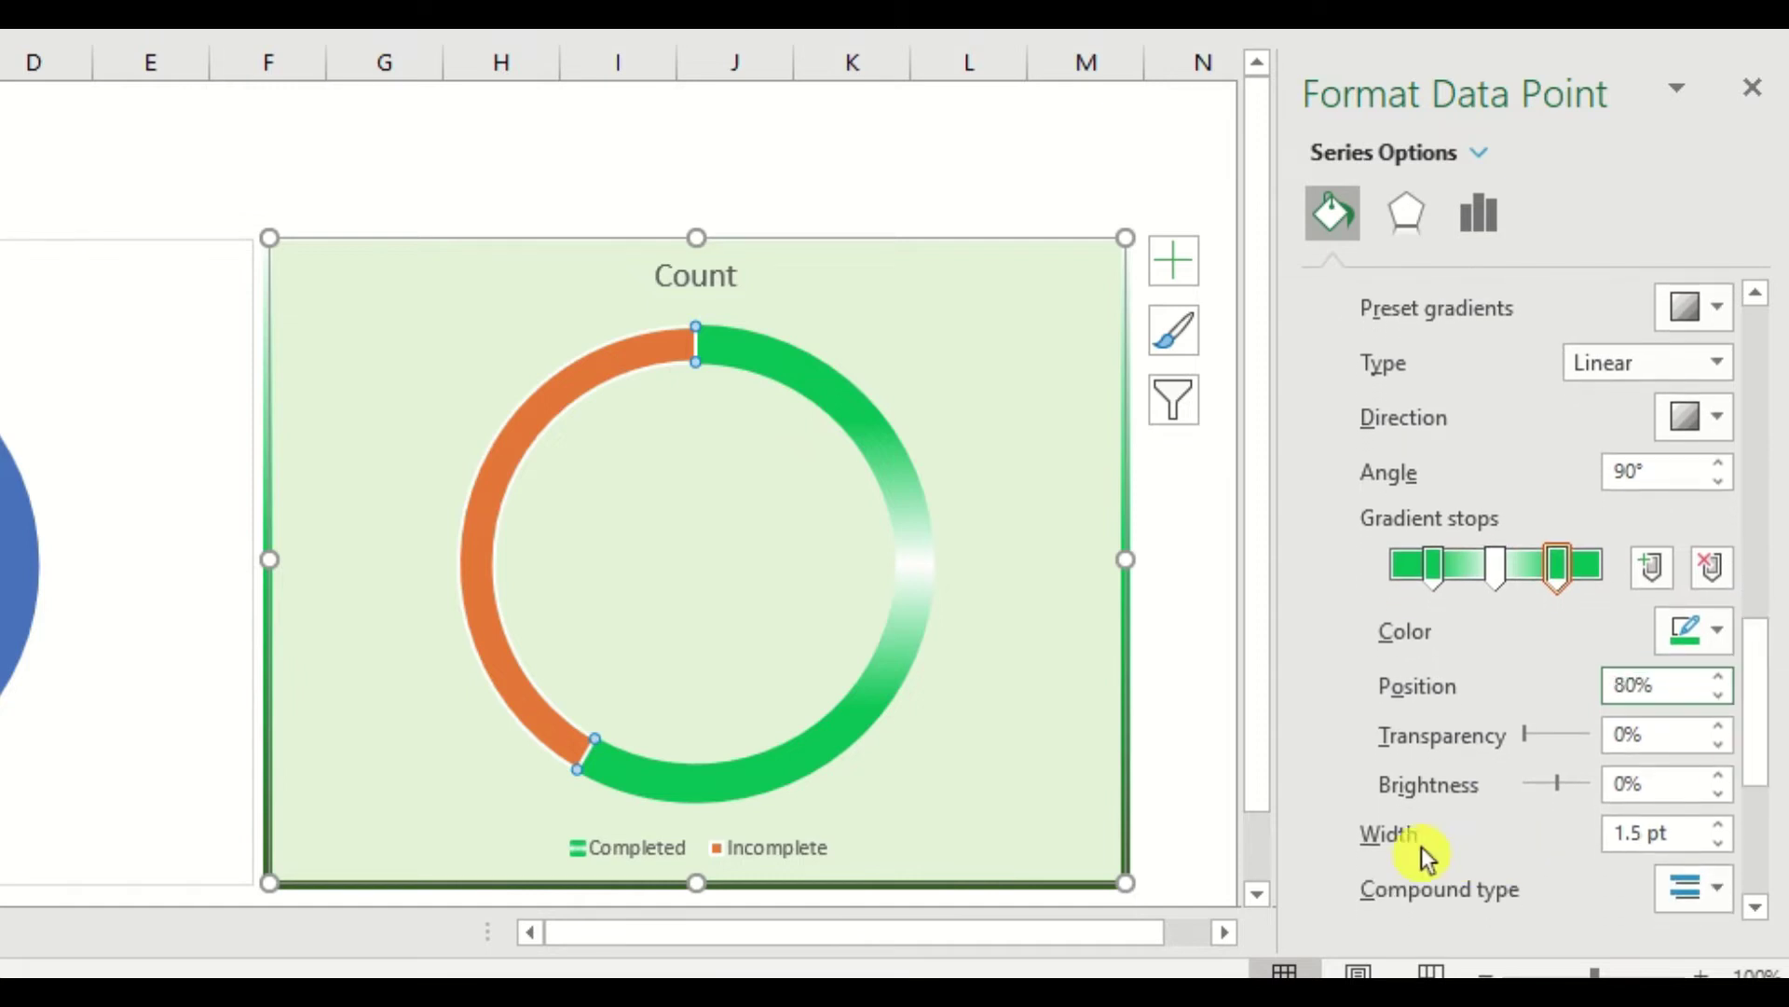
{"action": "left_click_drag", "start_coordinate": [1678, 834], "coordinate": [1575, 825]}
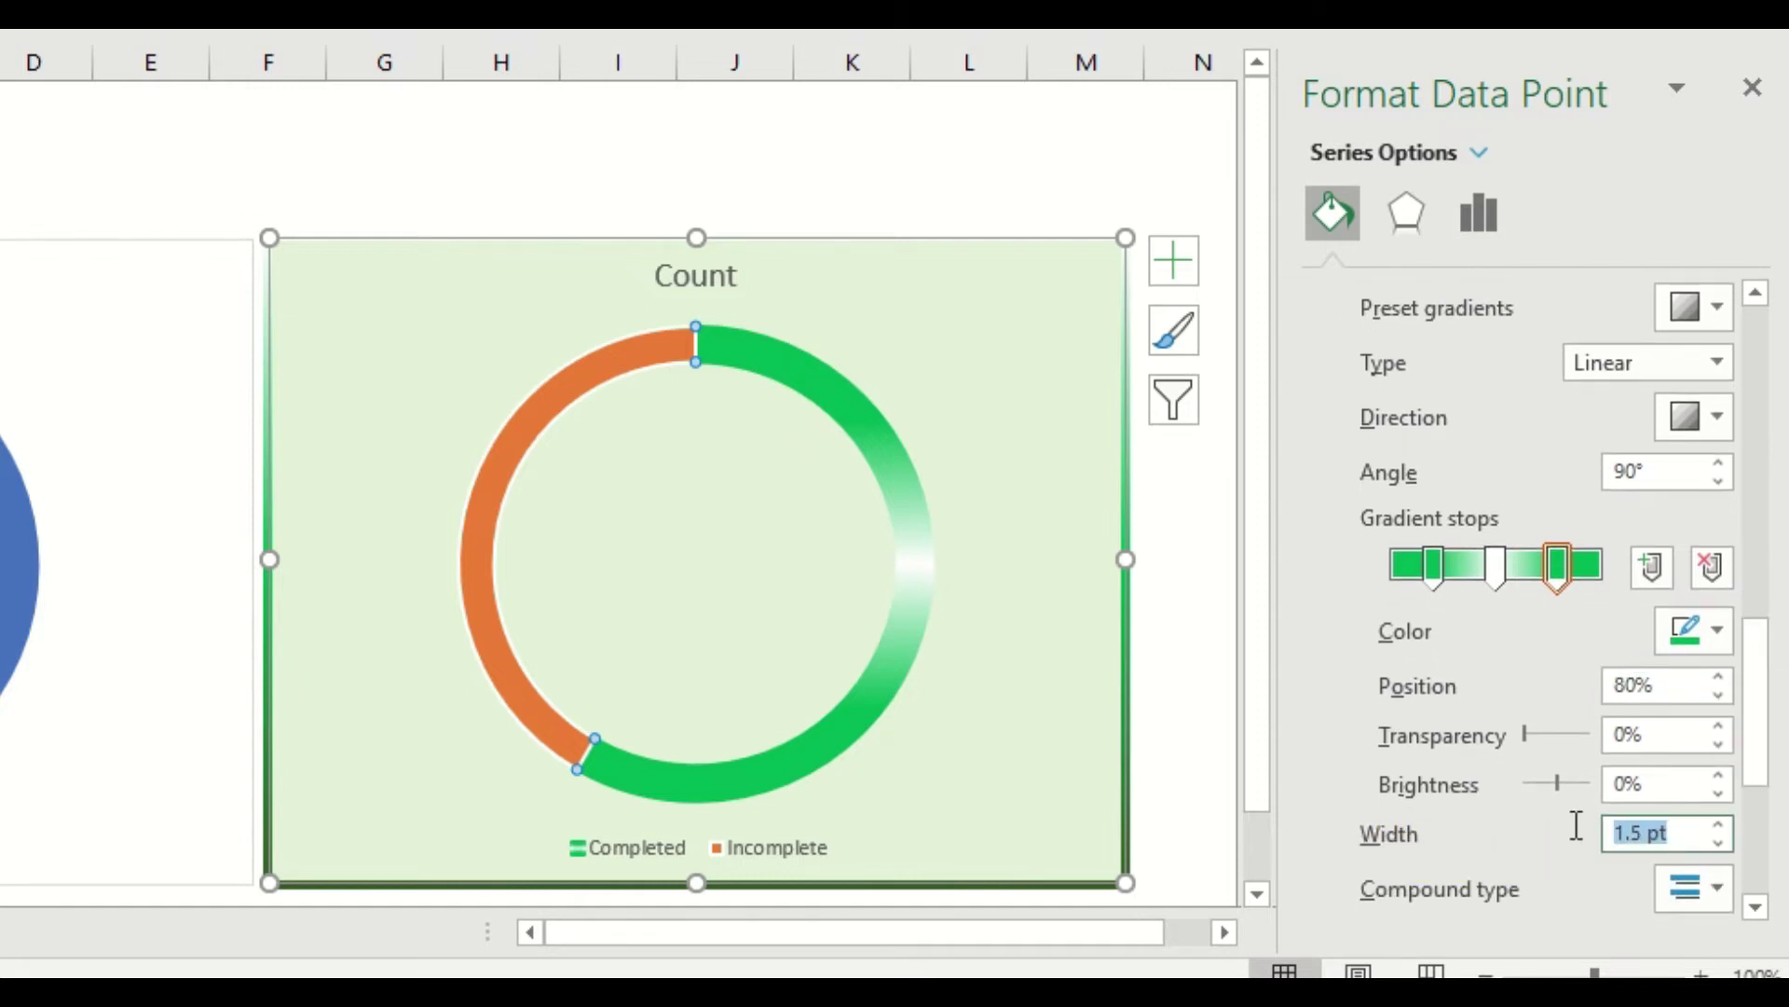
{"action": "type", "text": "20"}
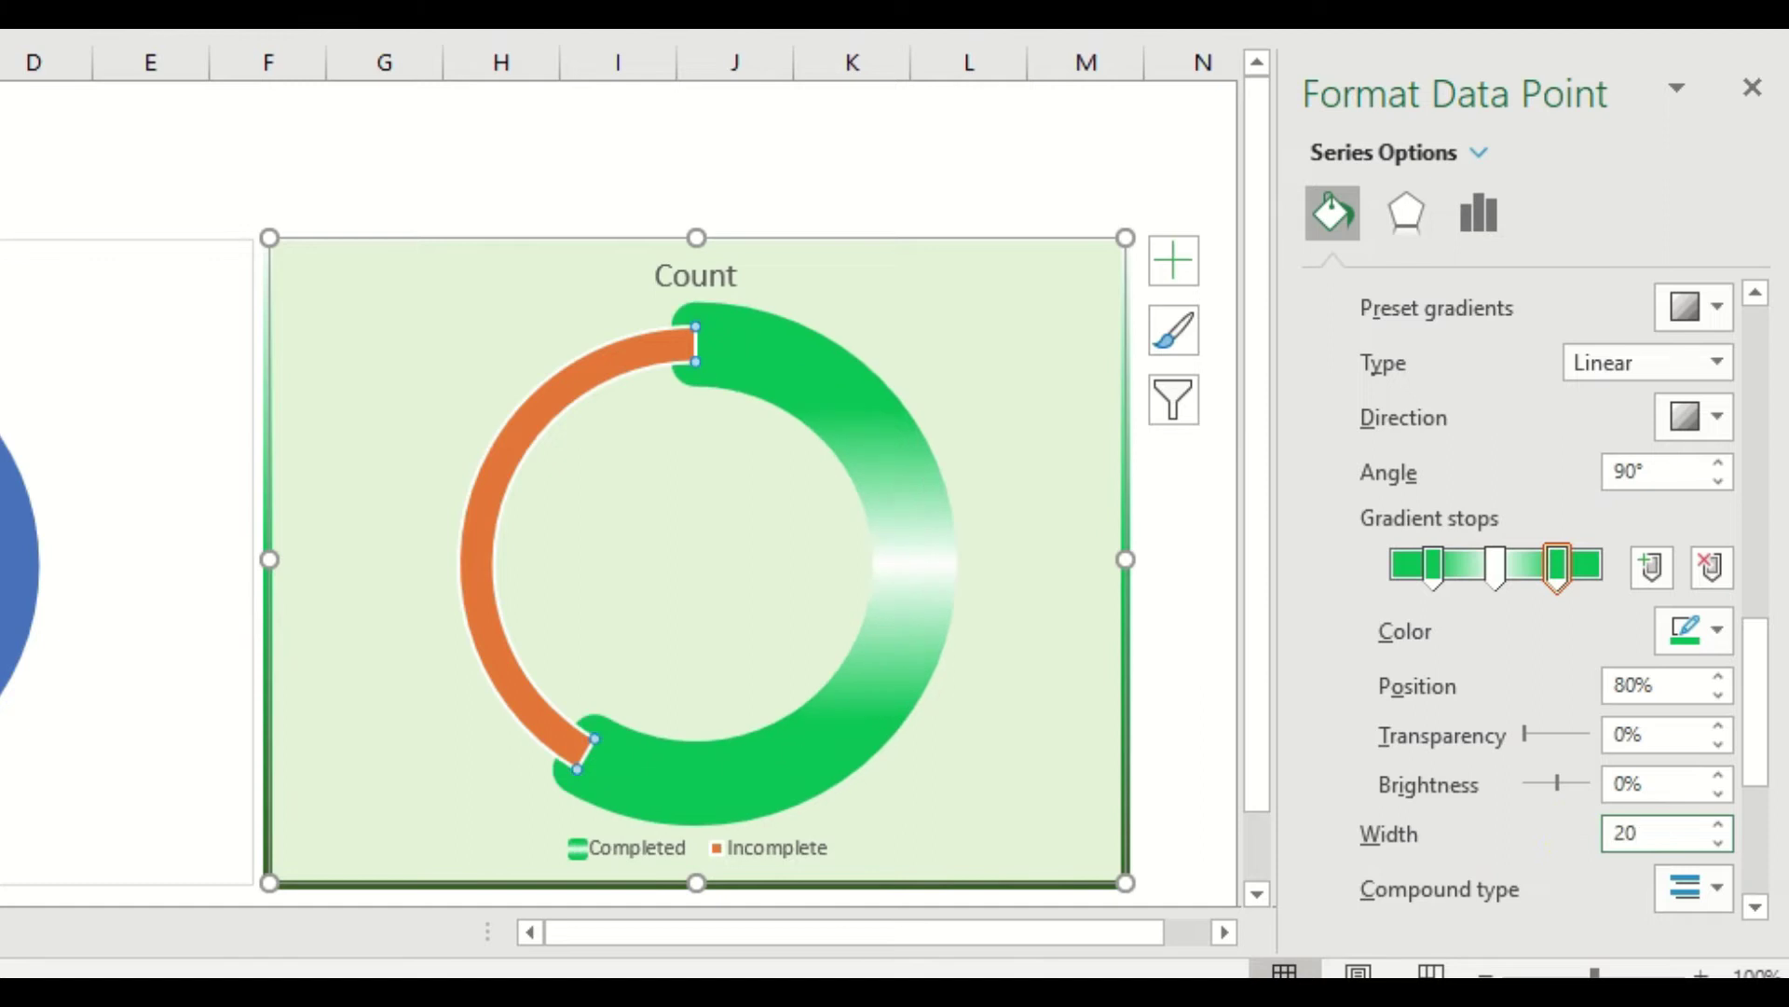
{"action": "key", "text": "Return"}
Step: Apply the Outer 'Offset: Center' shadow preset to the Completed arc
{"action": "left_click", "coordinate": [1419, 212]}
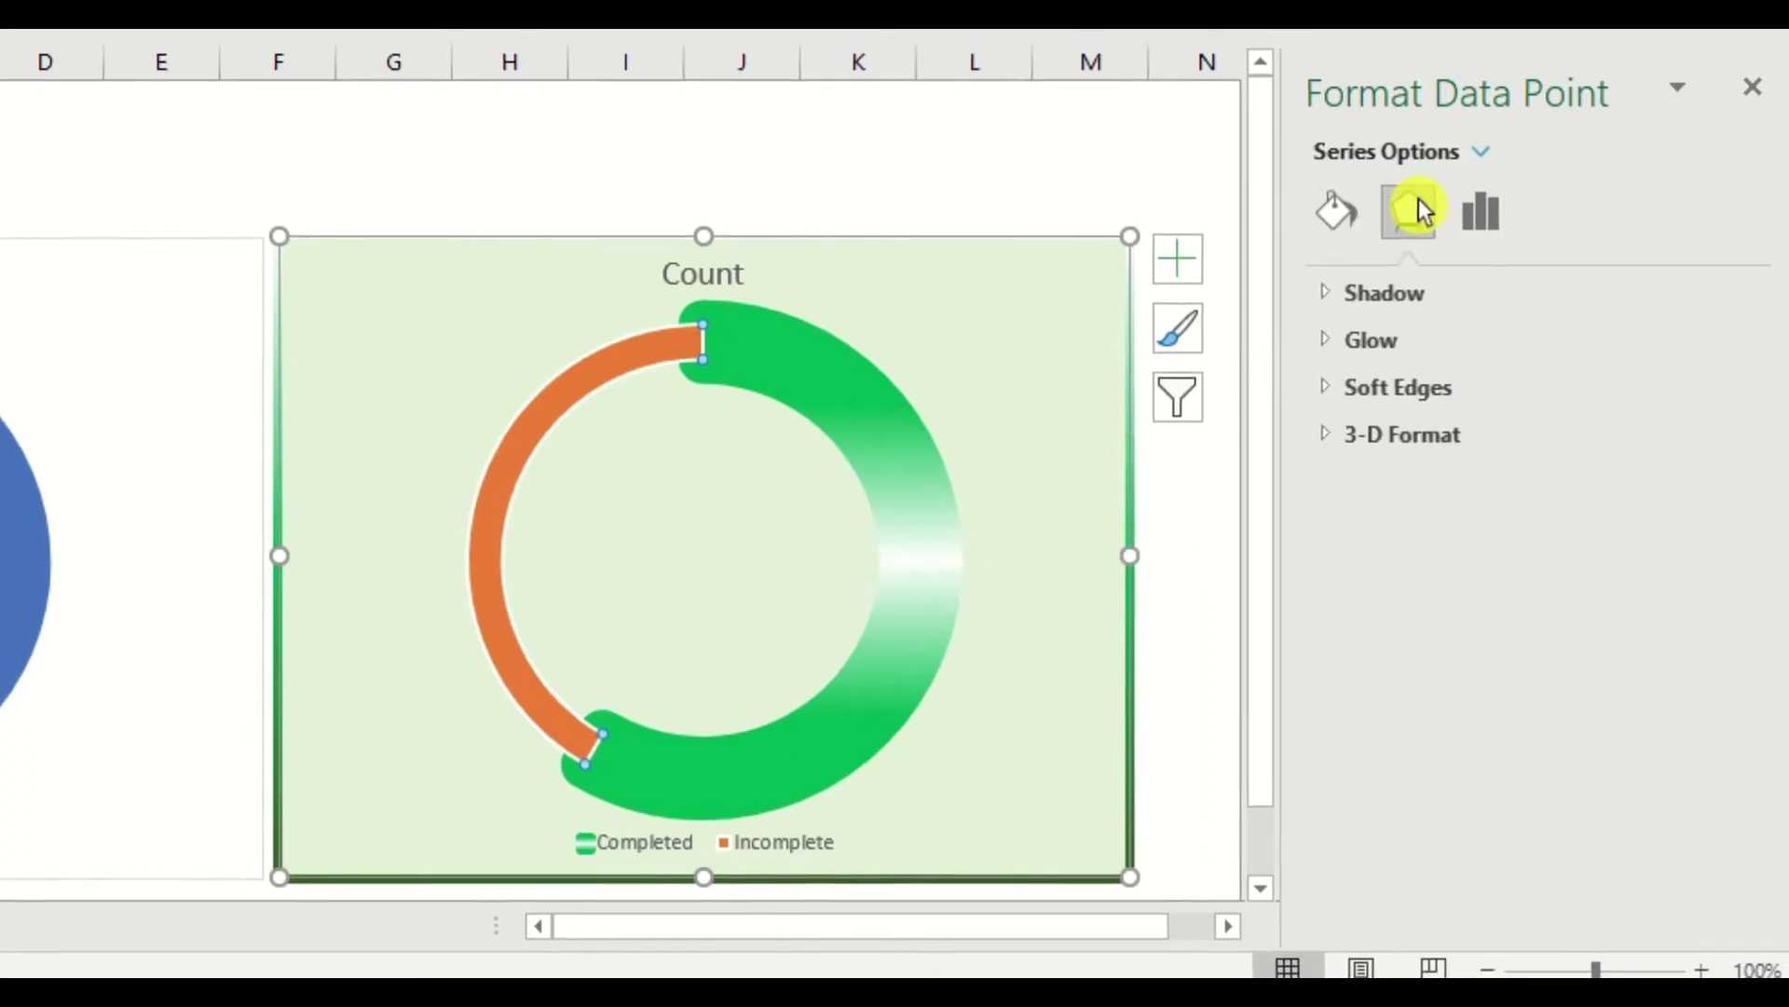
{"action": "left_click", "coordinate": [1401, 310]}
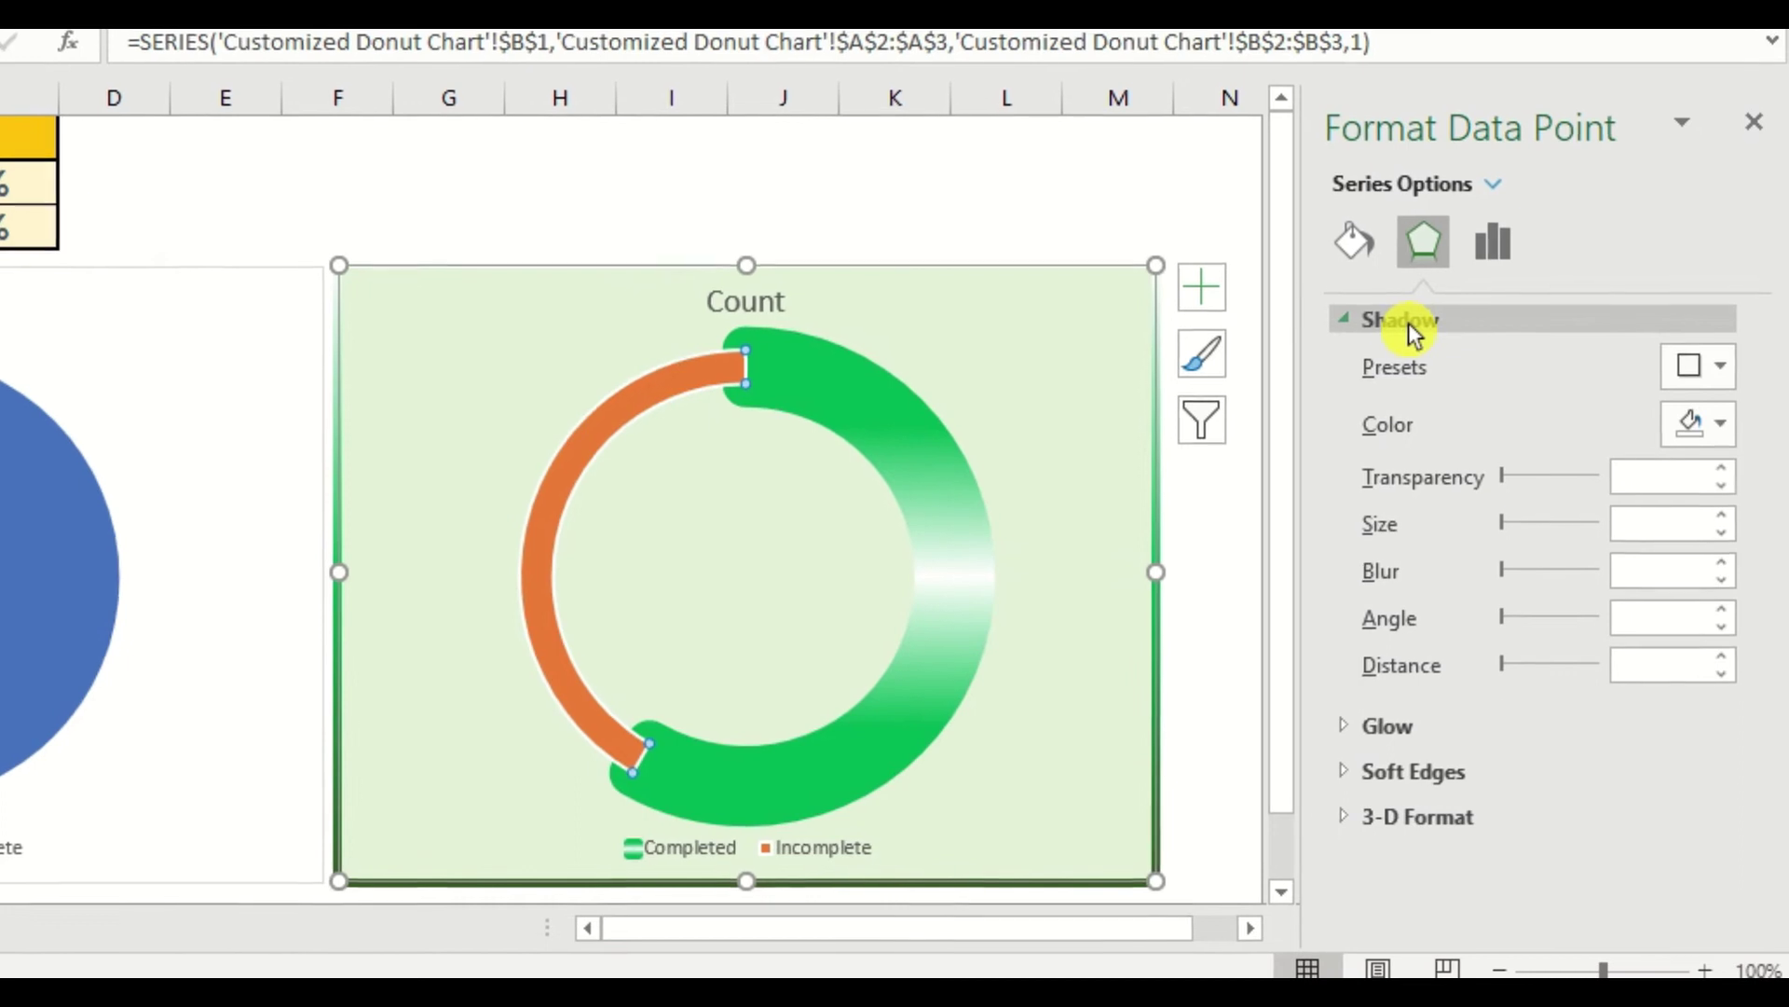
{"action": "left_click", "coordinate": [1711, 383]}
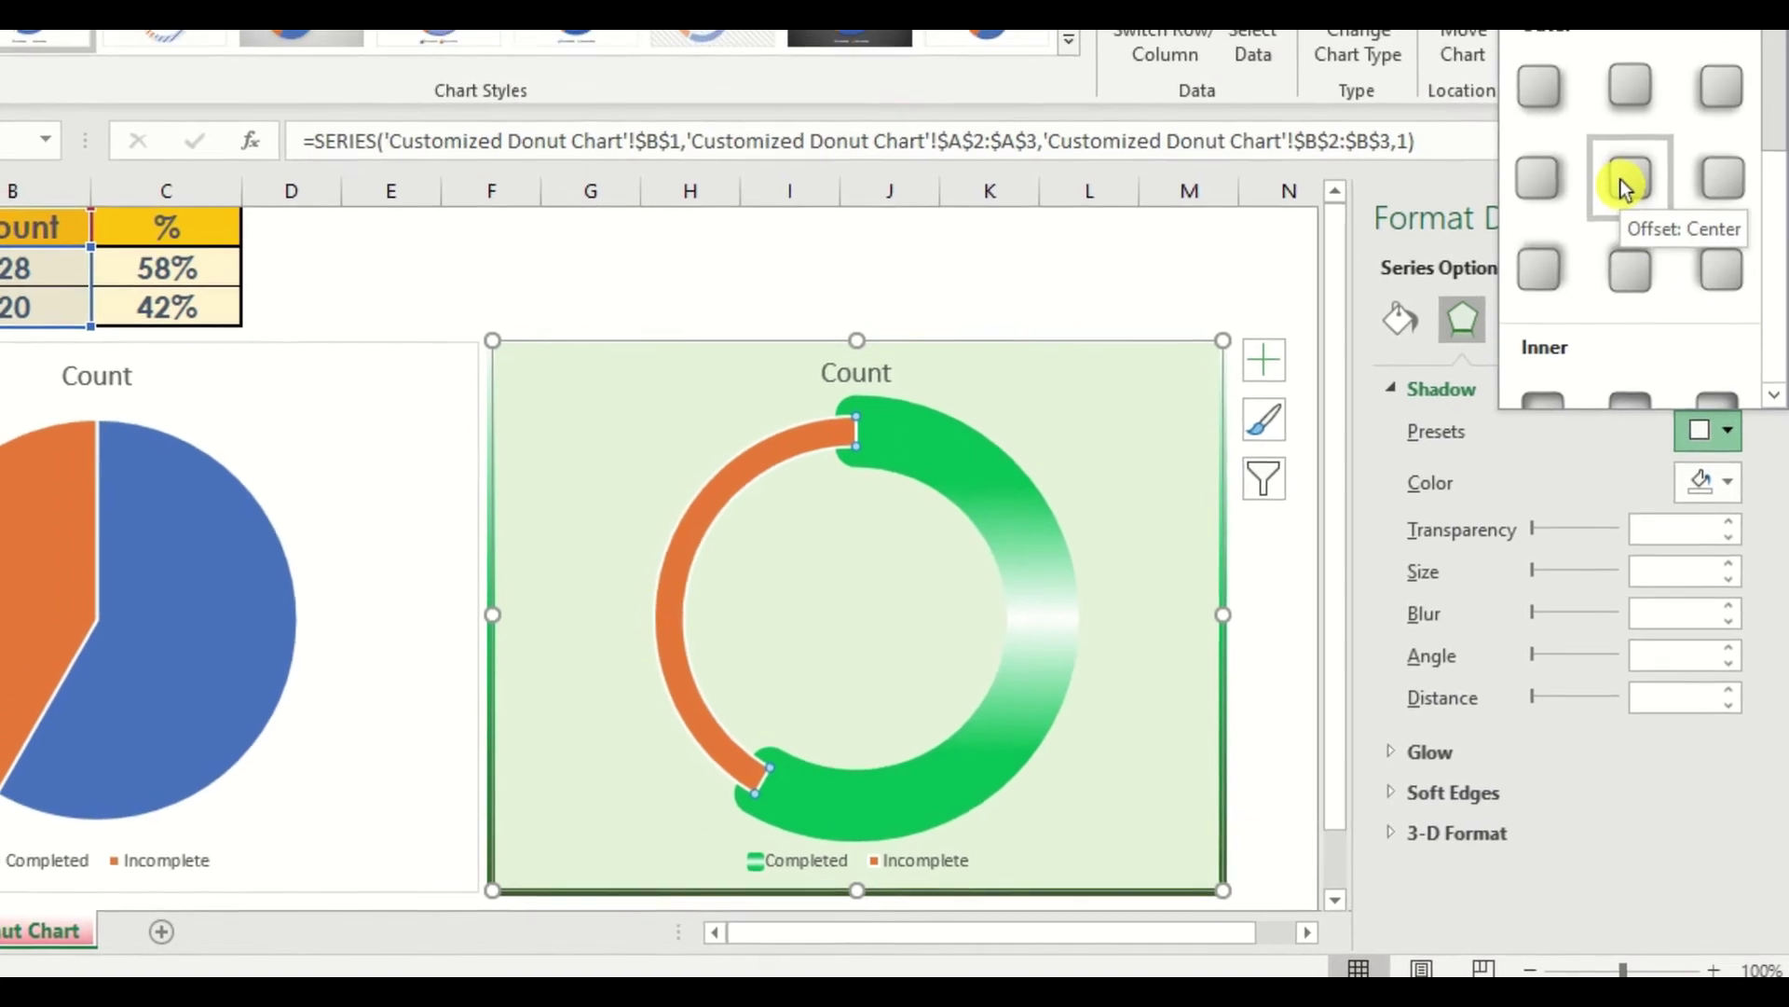
{"action": "left_click", "coordinate": [1623, 167]}
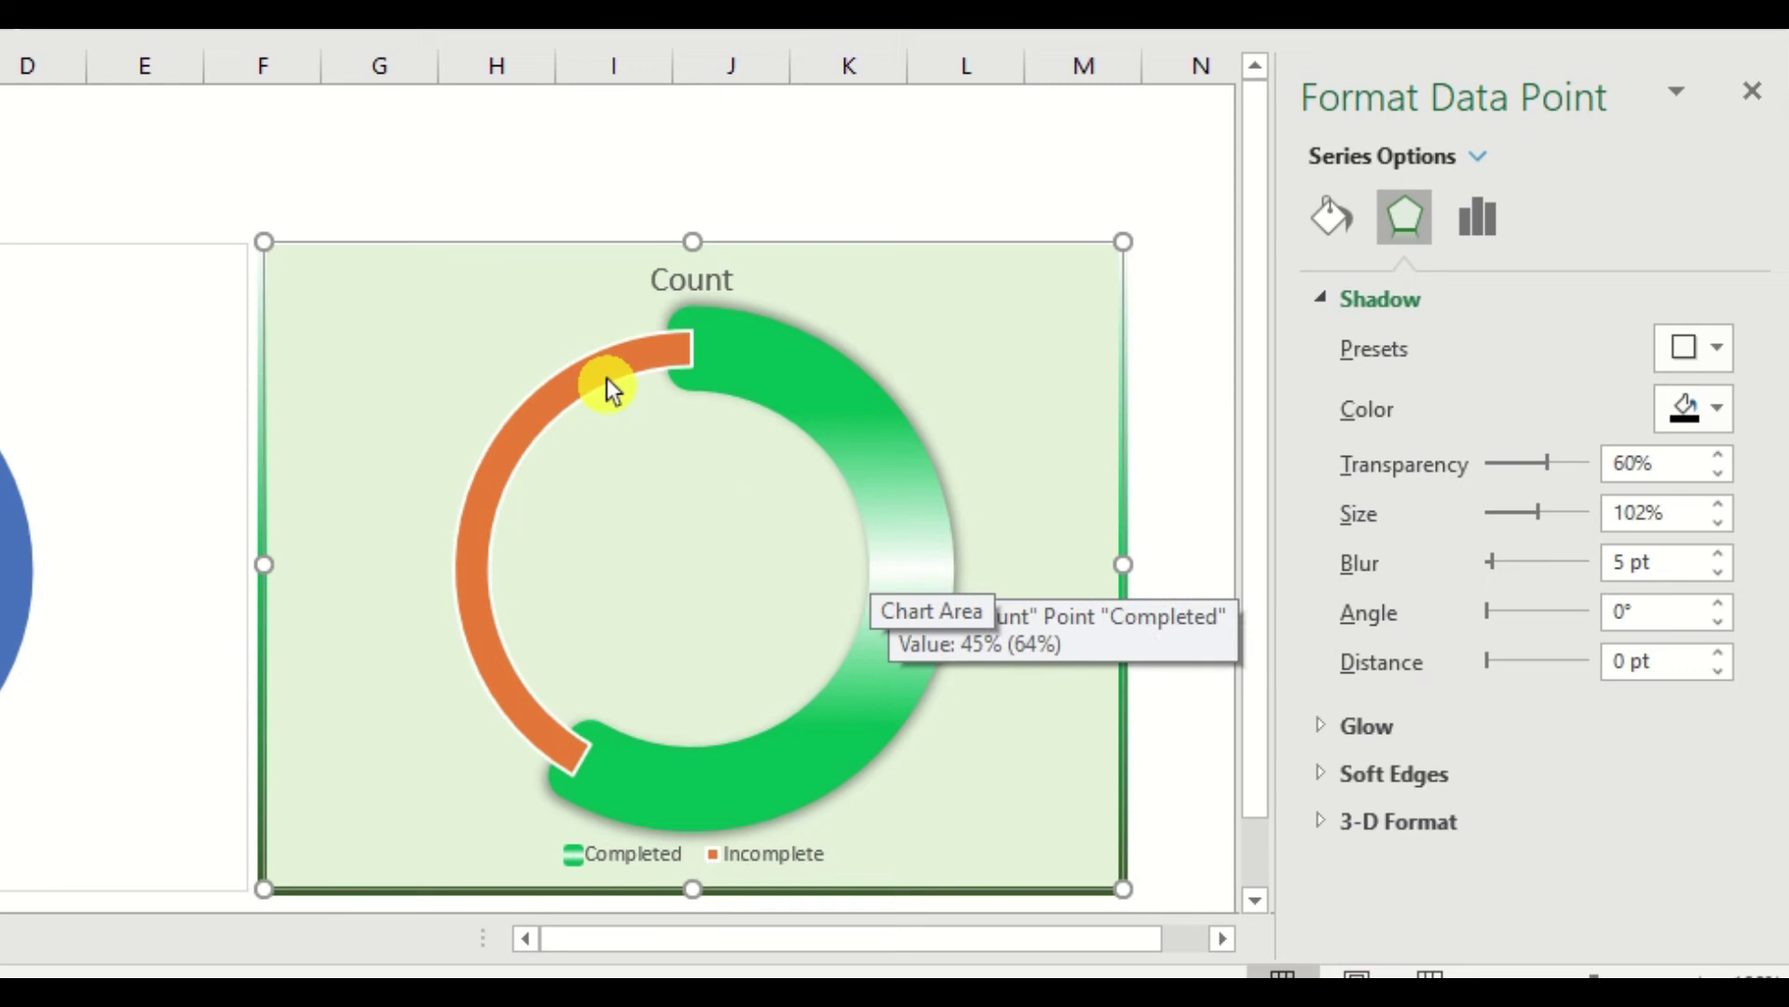
Step: Fill the Incomplete arc with solid dark gray instead of orange
{"action": "mouse_move", "coordinate": [606, 378]}
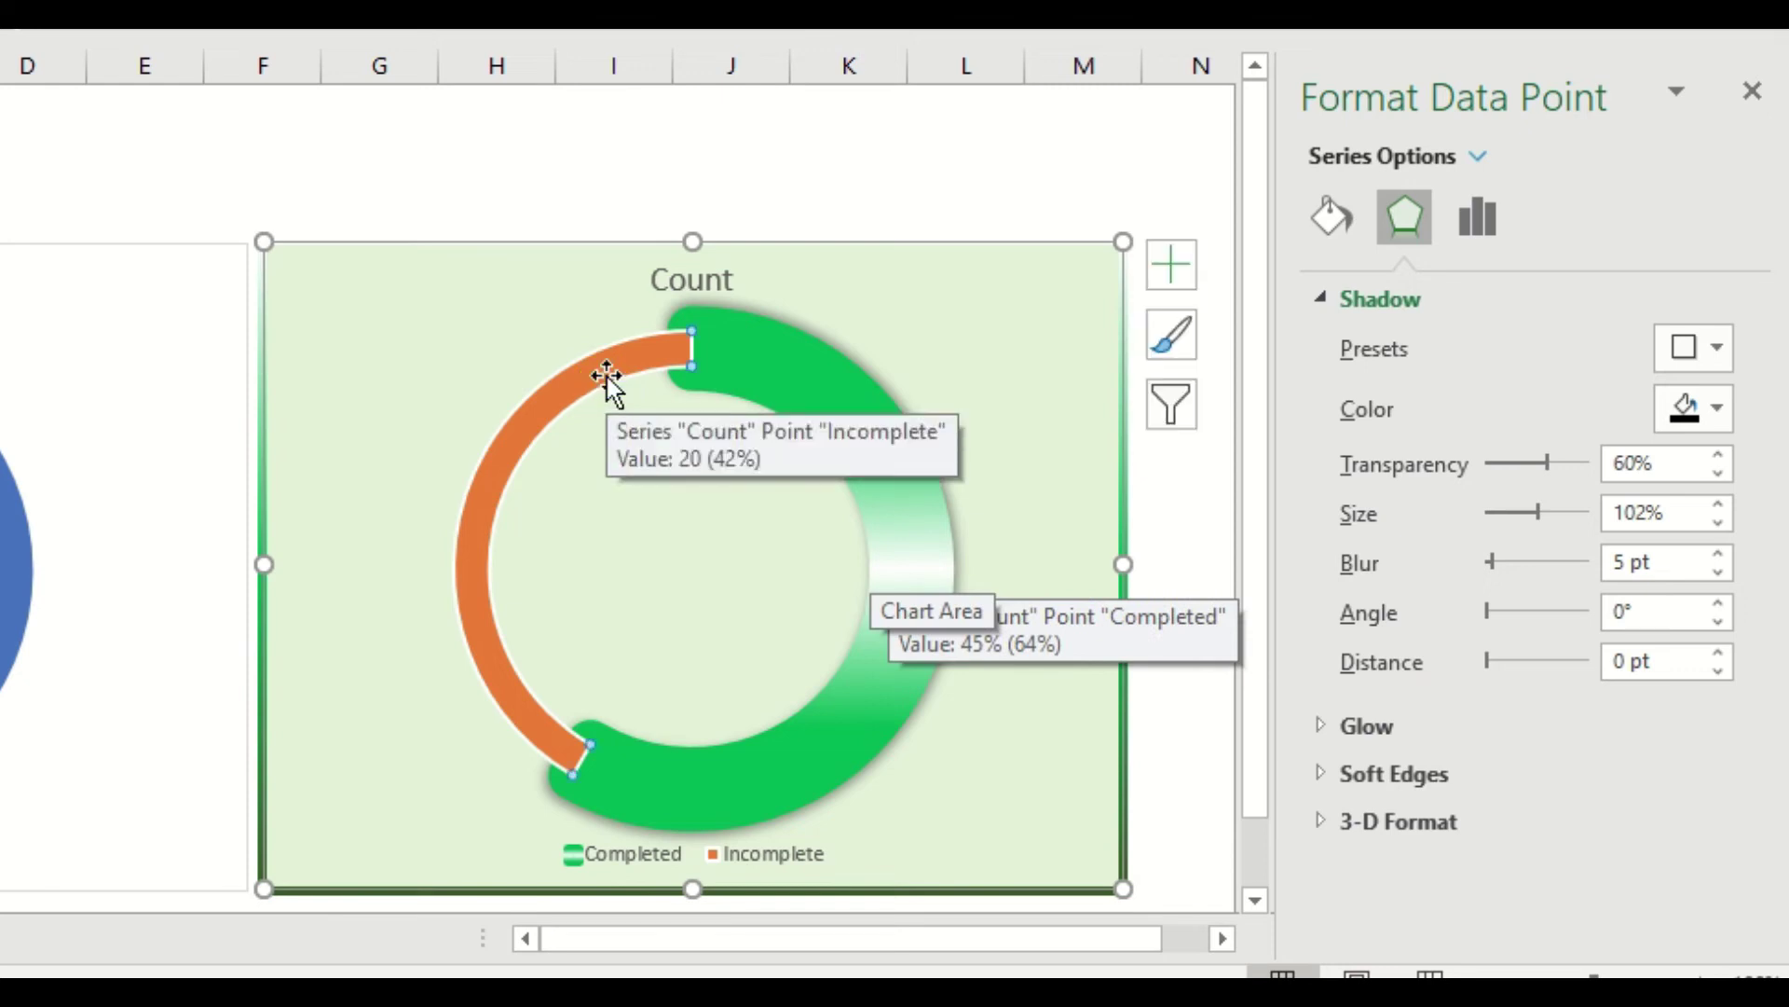
{"action": "left_click", "coordinate": [607, 377]}
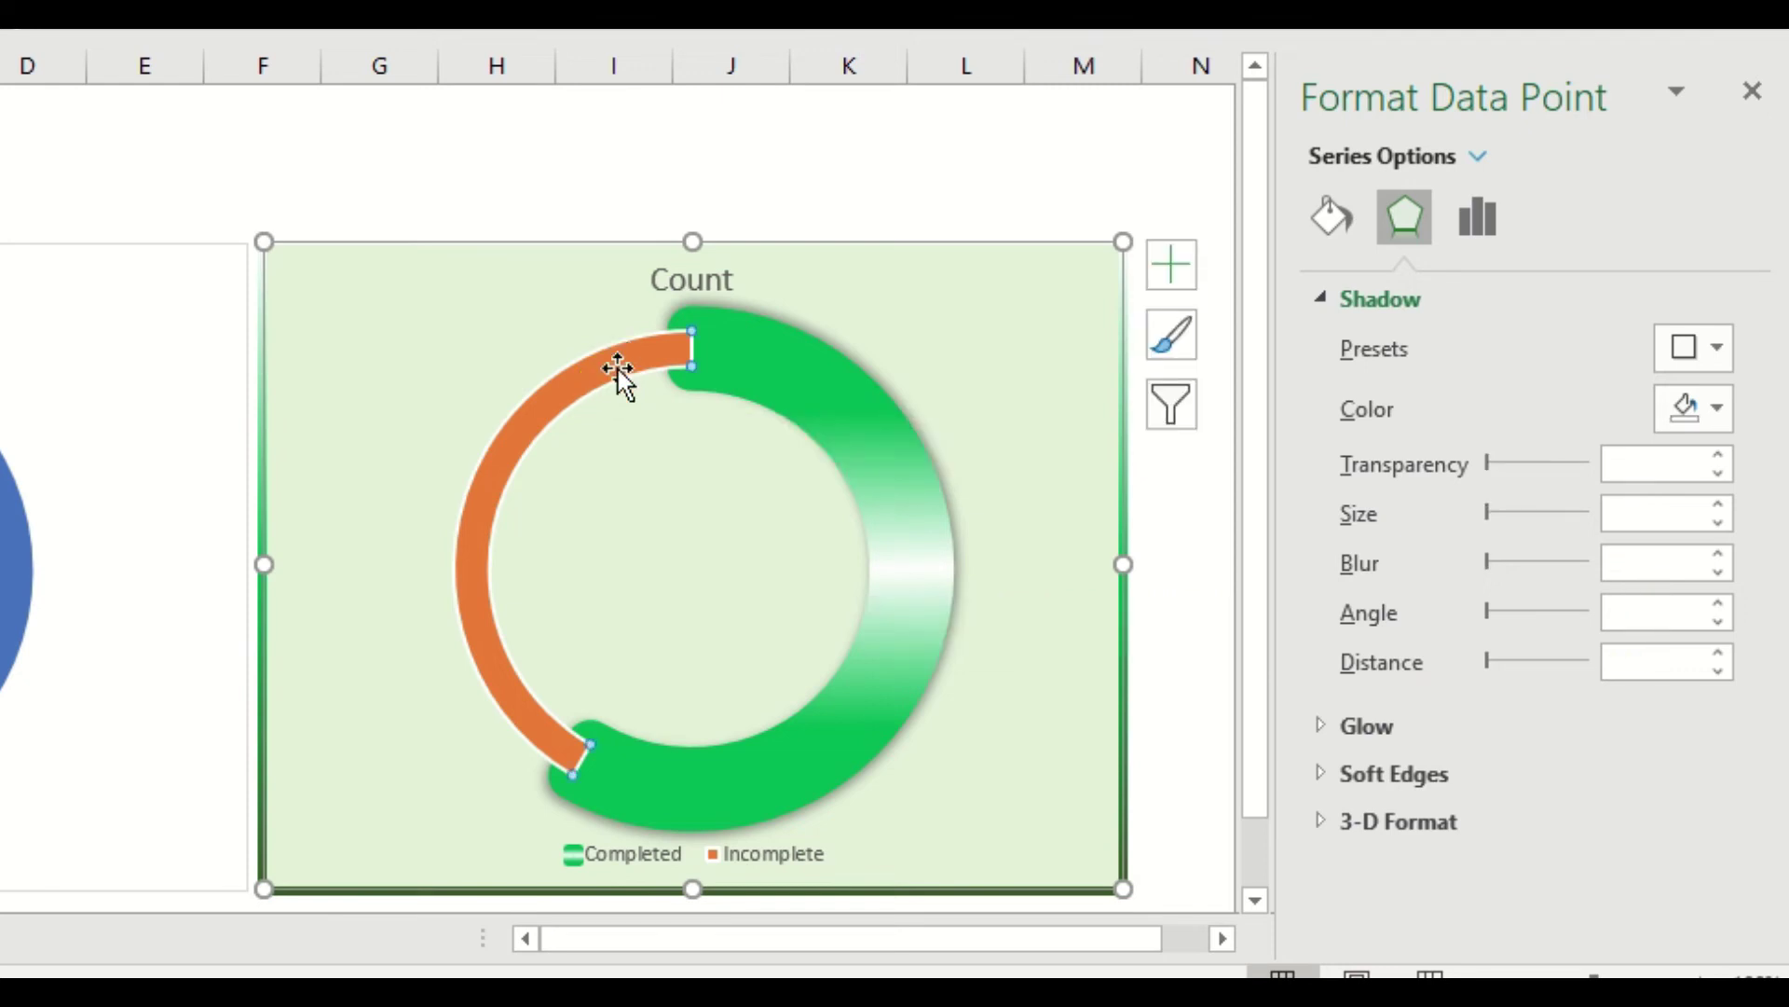
{"action": "right_click", "coordinate": [618, 367]}
{"action": "left_click", "coordinate": [803, 758]}
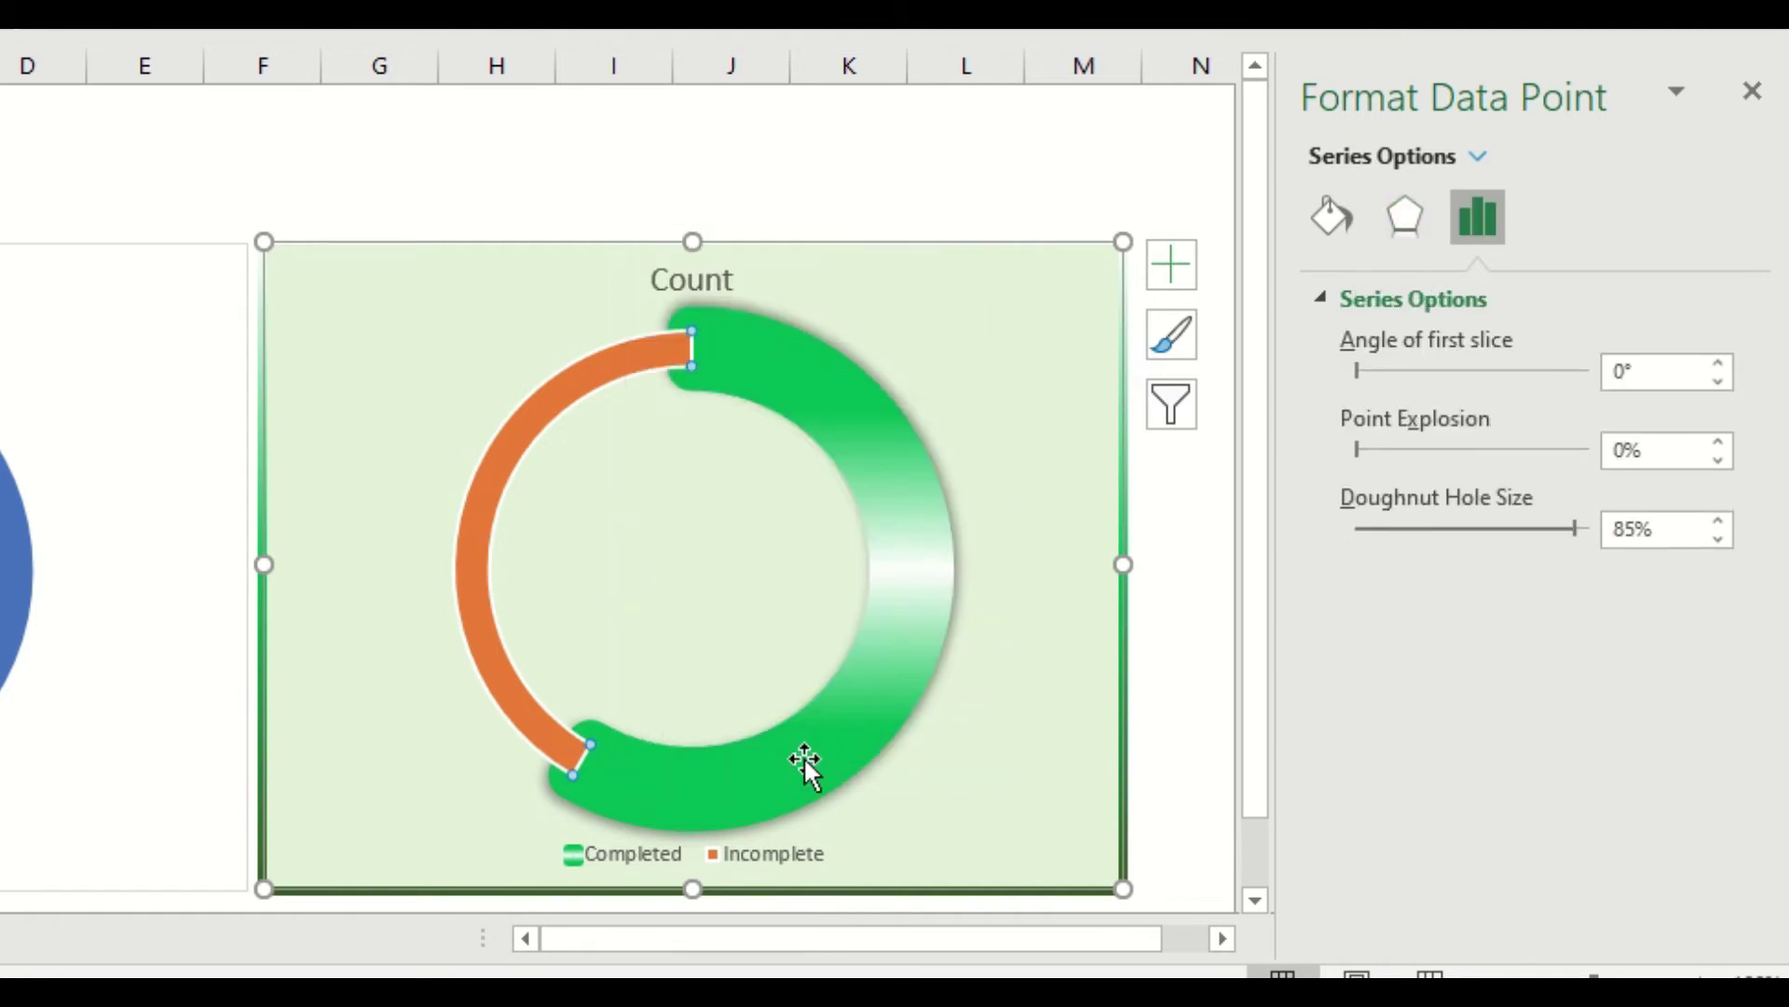
{"action": "left_click", "coordinate": [1334, 220]}
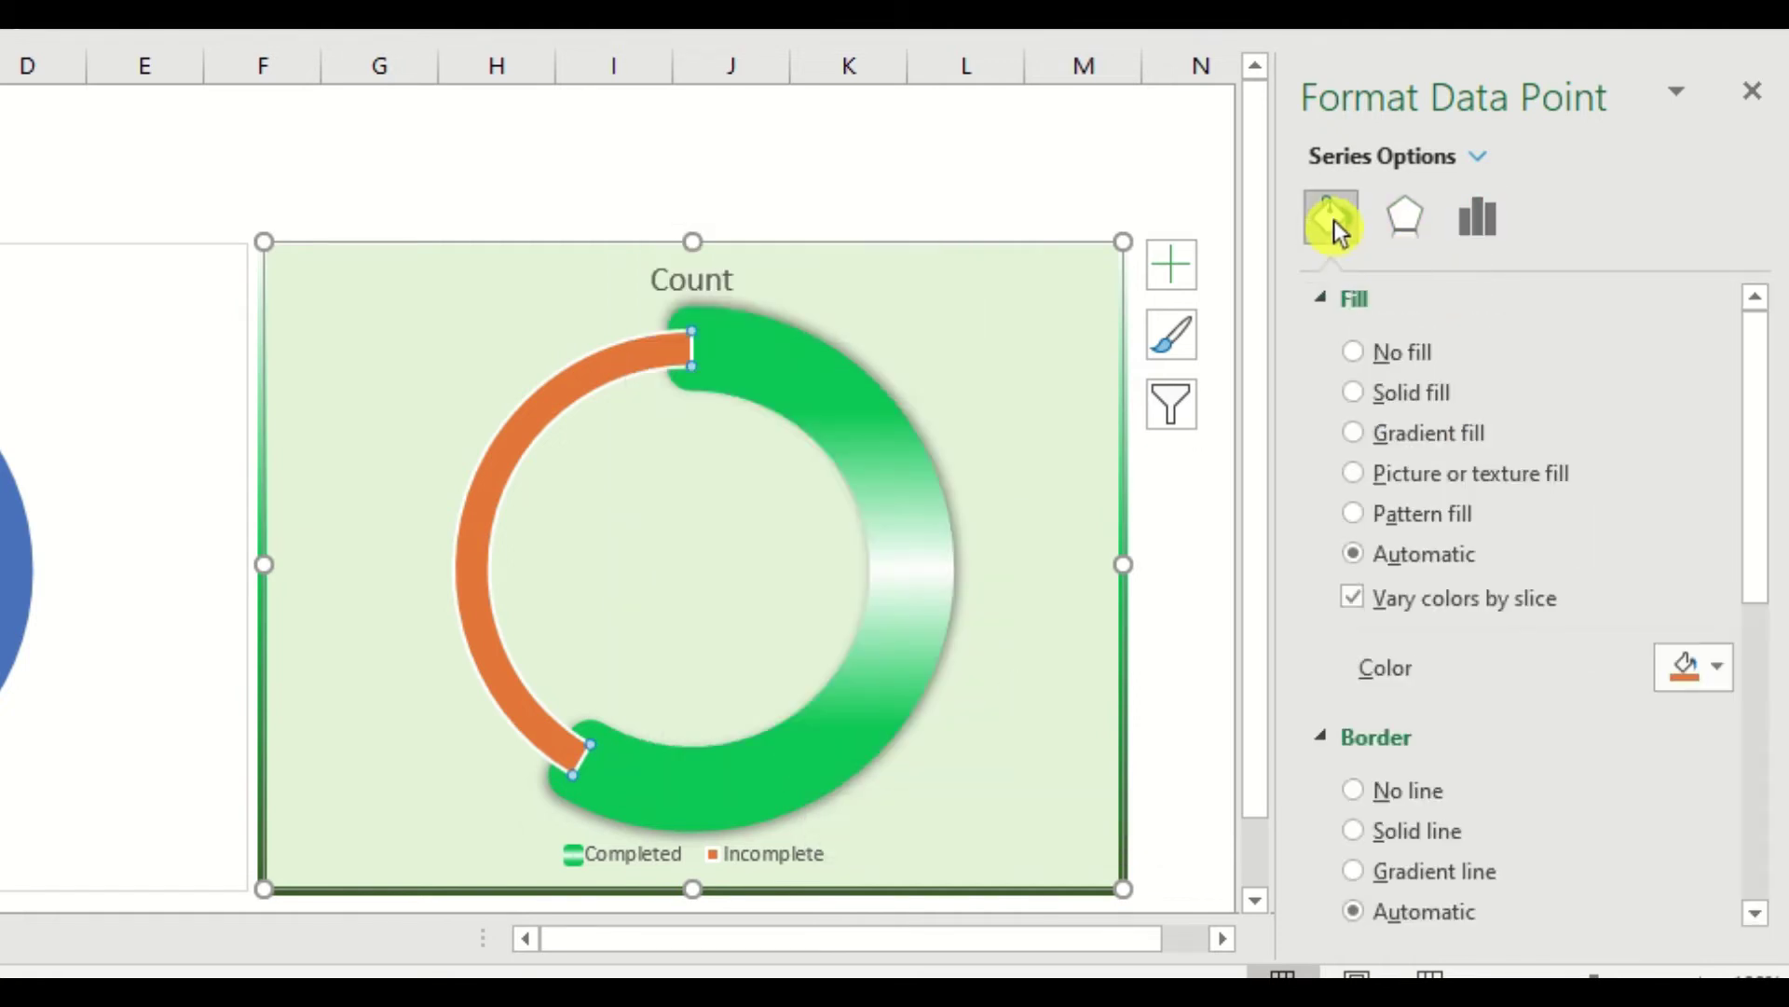
{"action": "left_click", "coordinate": [1387, 401]}
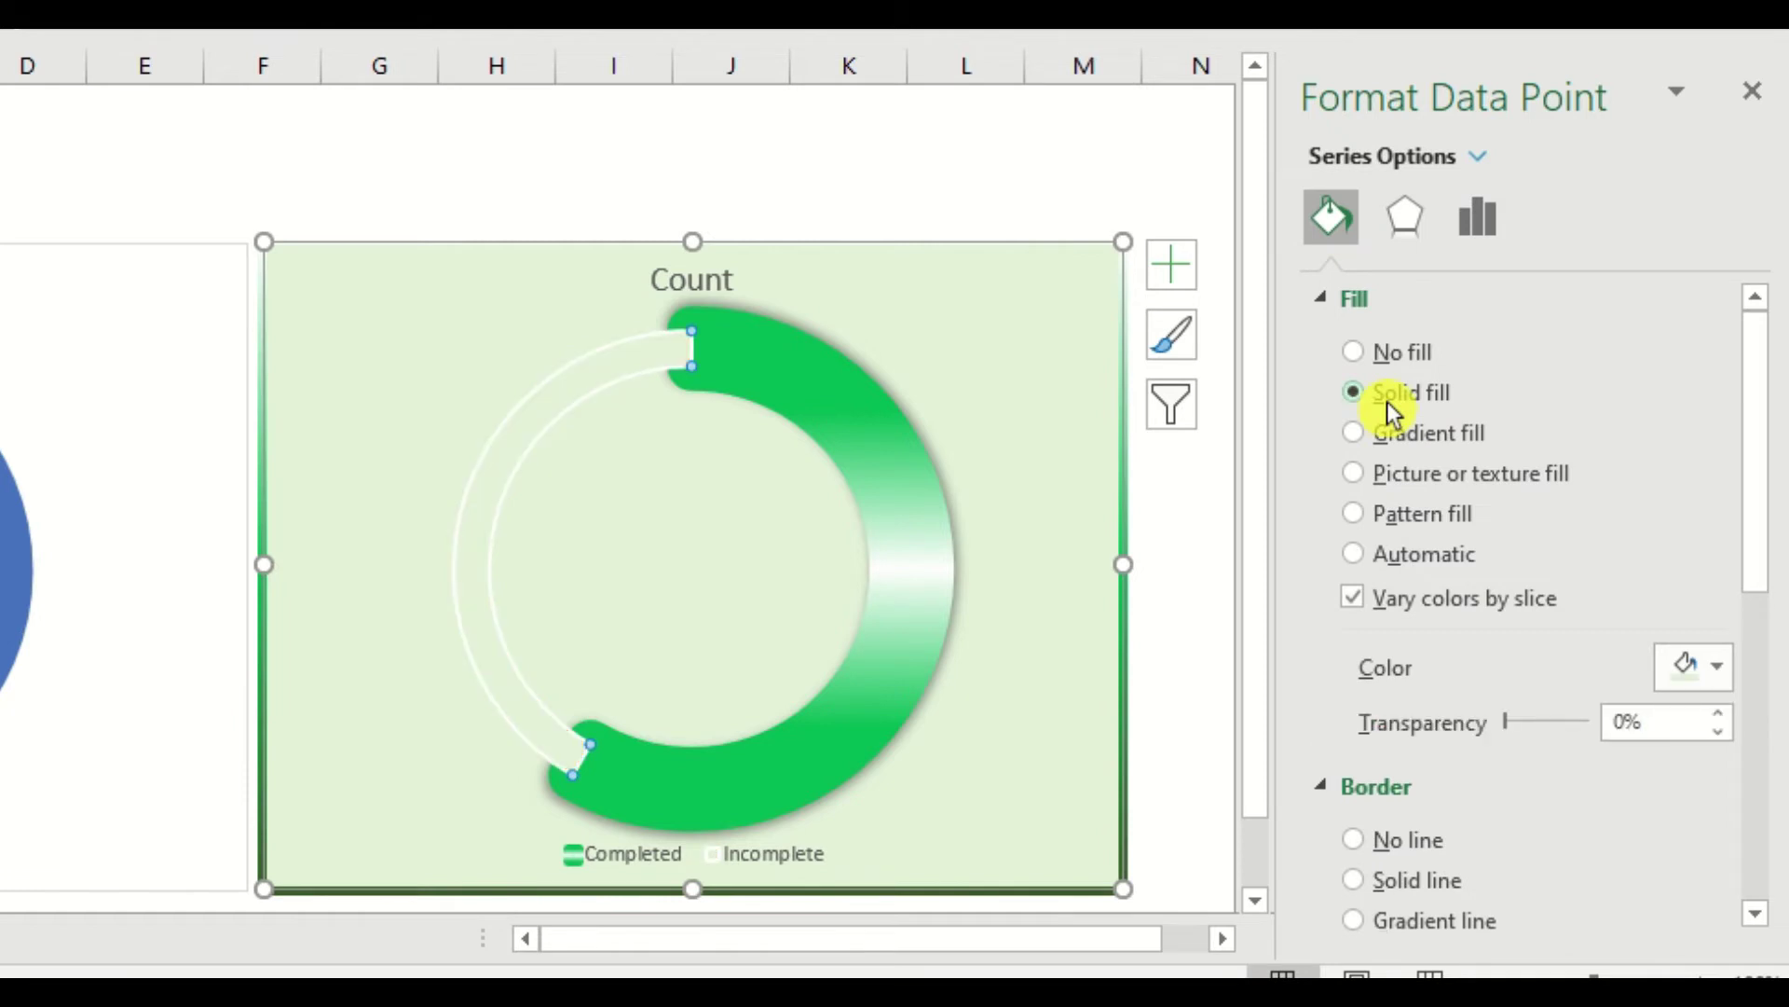
{"action": "left_click", "coordinate": [1712, 676]}
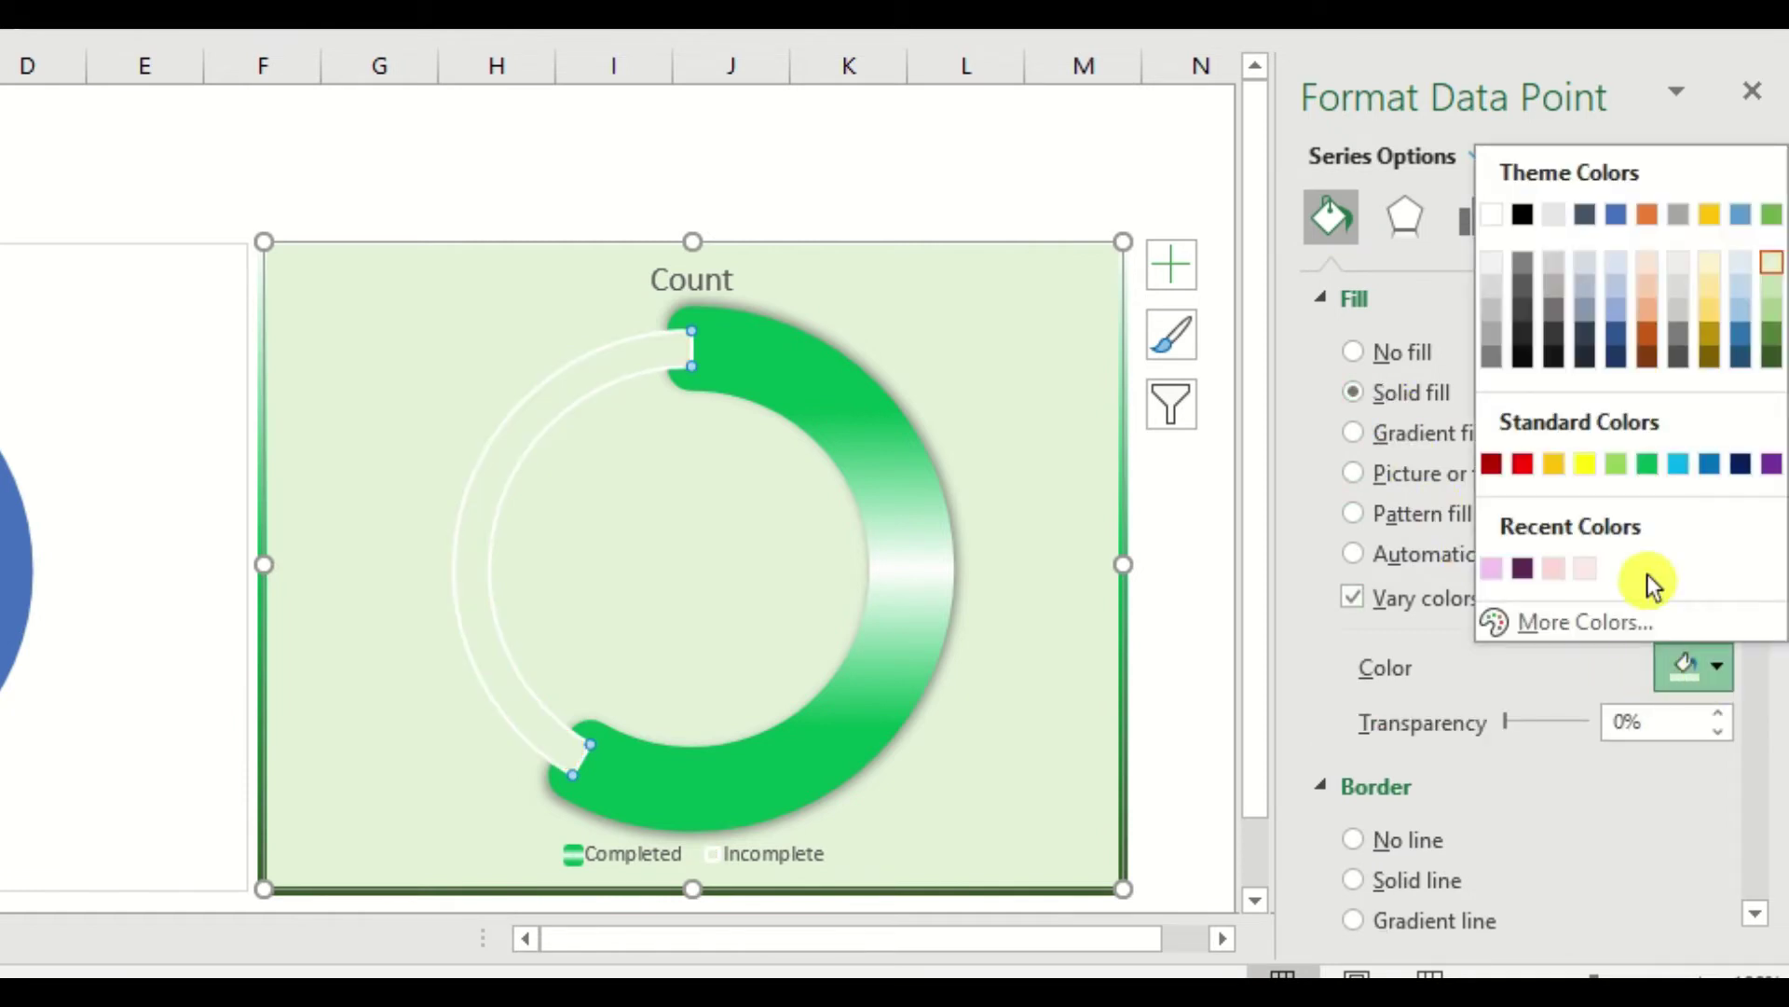
{"action": "left_click", "coordinate": [1523, 282]}
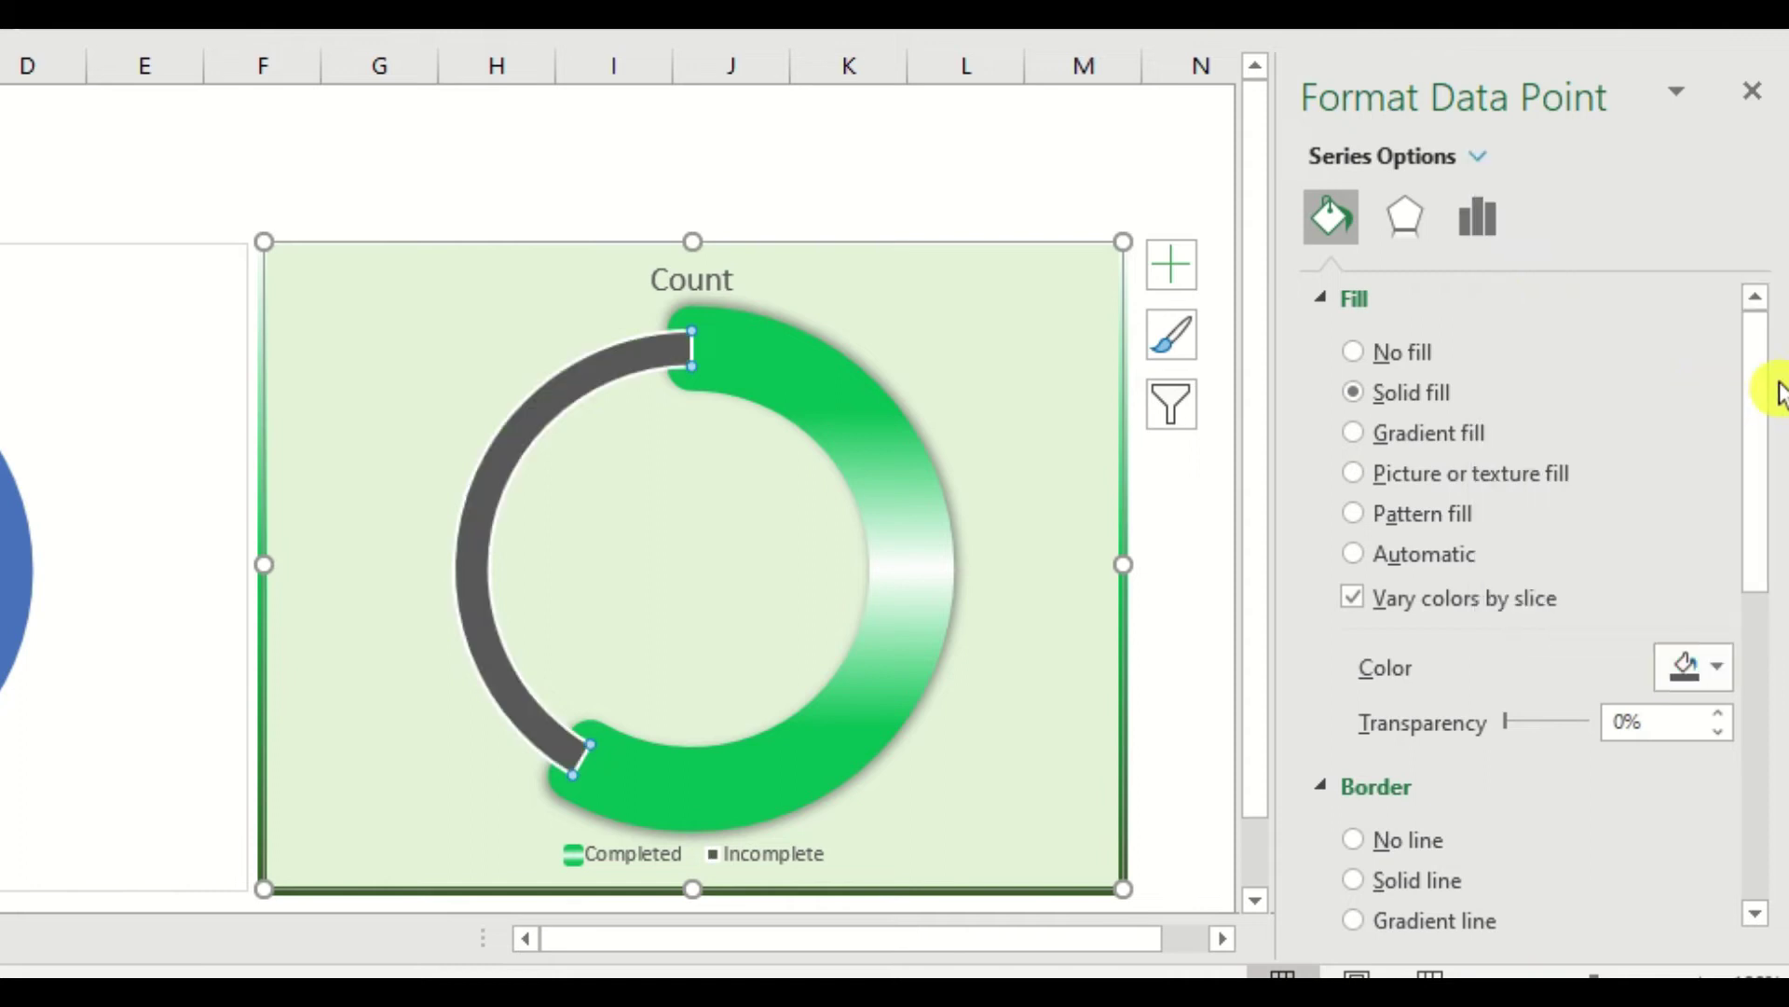
Step: Give the Incomplete arc a solid green border
{"action": "left_click_drag", "start_coordinate": [1773, 388], "coordinate": [1744, 622]}
{"action": "left_click", "coordinate": [1382, 594]}
{"action": "left_click", "coordinate": [1717, 637]}
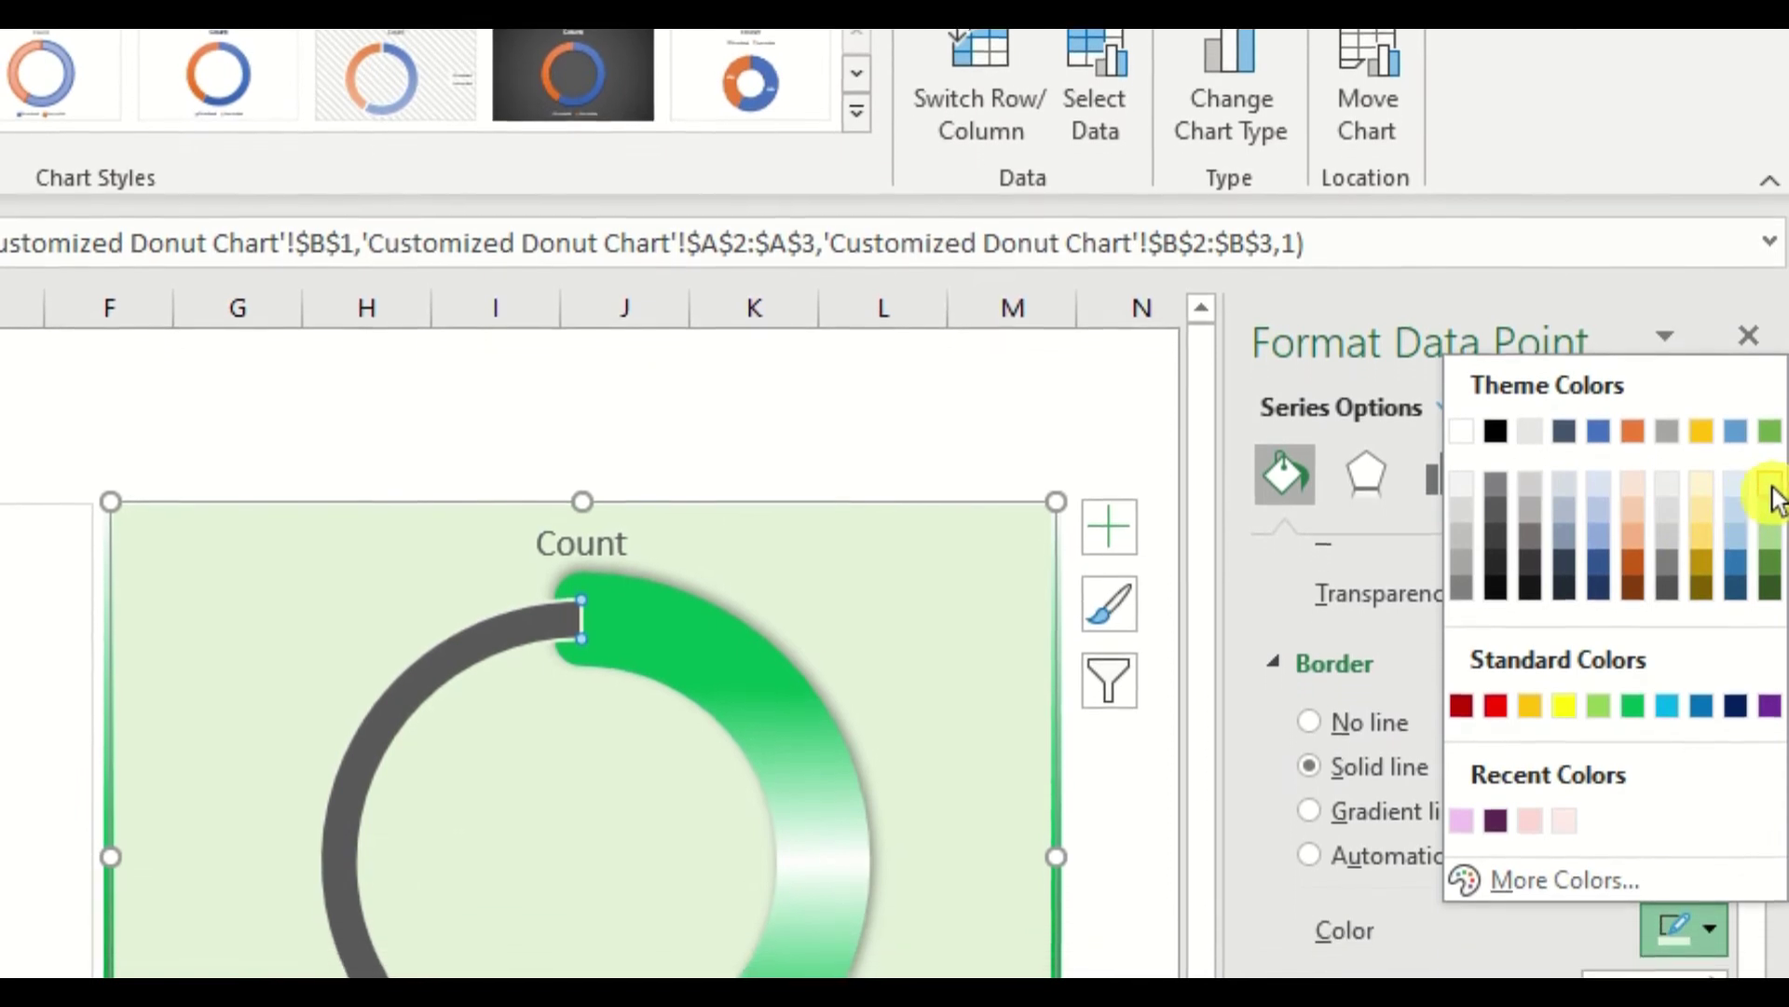
{"action": "left_click", "coordinate": [1770, 482]}
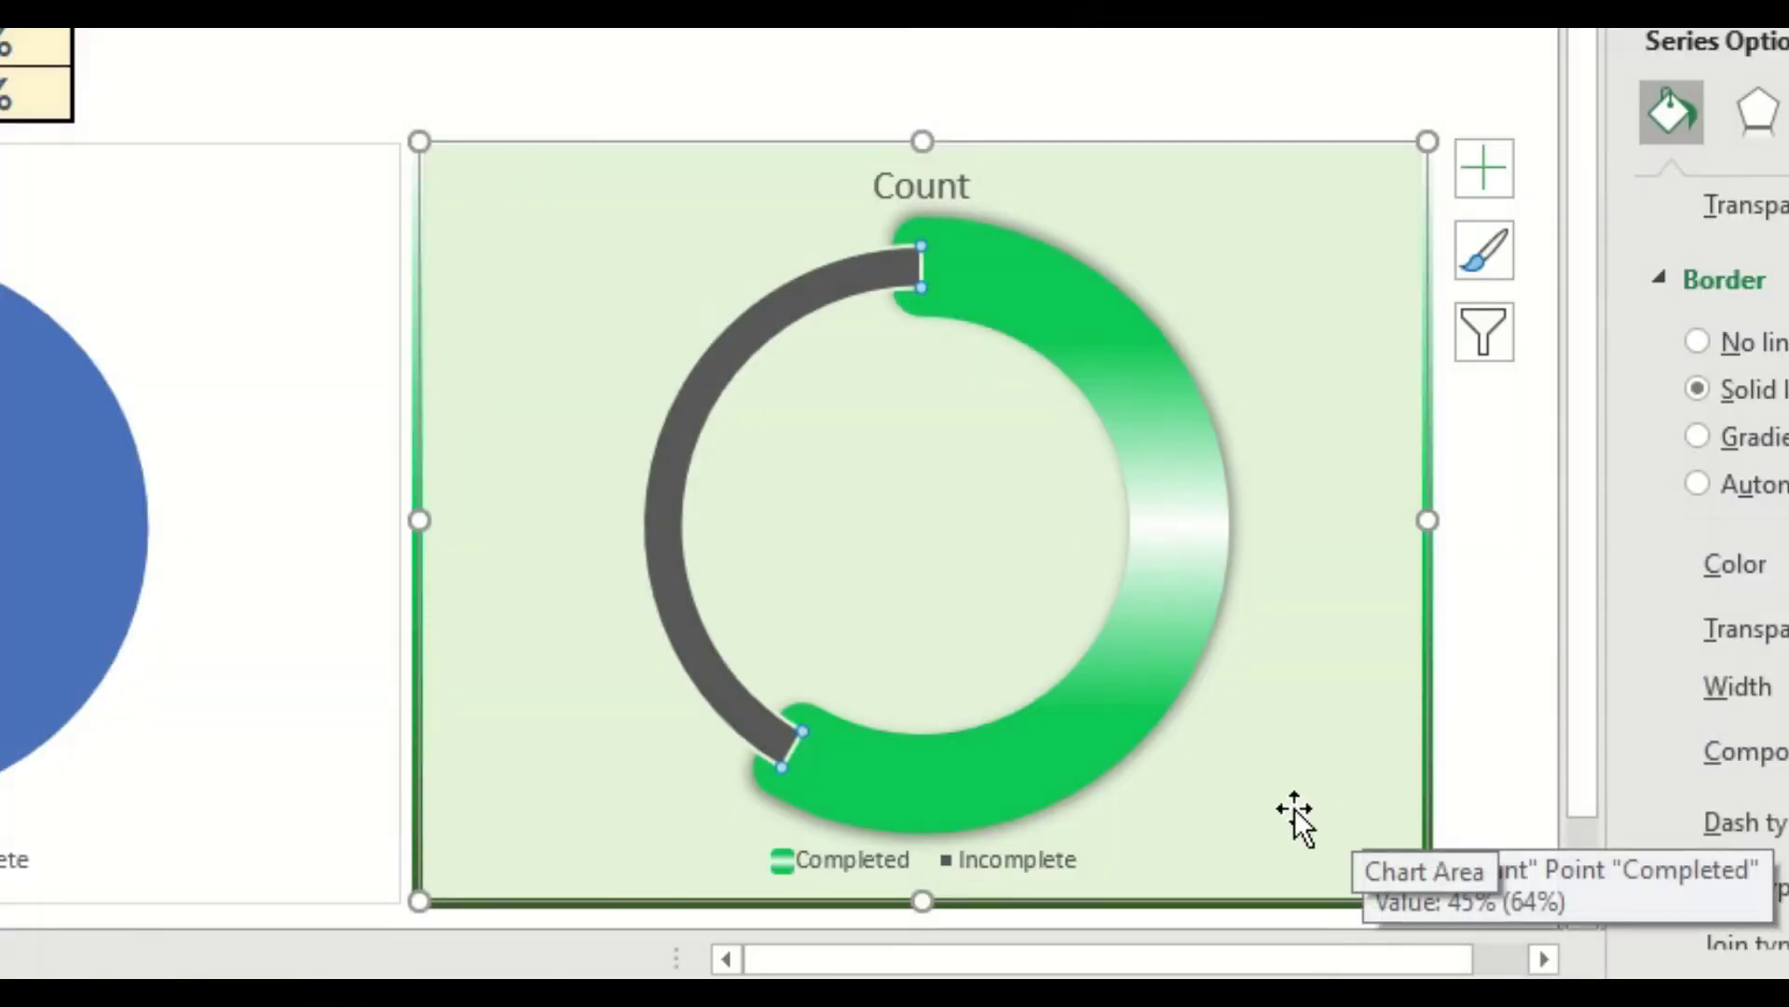
Step: Delete the doughnut's legend and pull the plot area's bottom-right corner slightly inward
{"action": "left_click", "coordinate": [999, 858]}
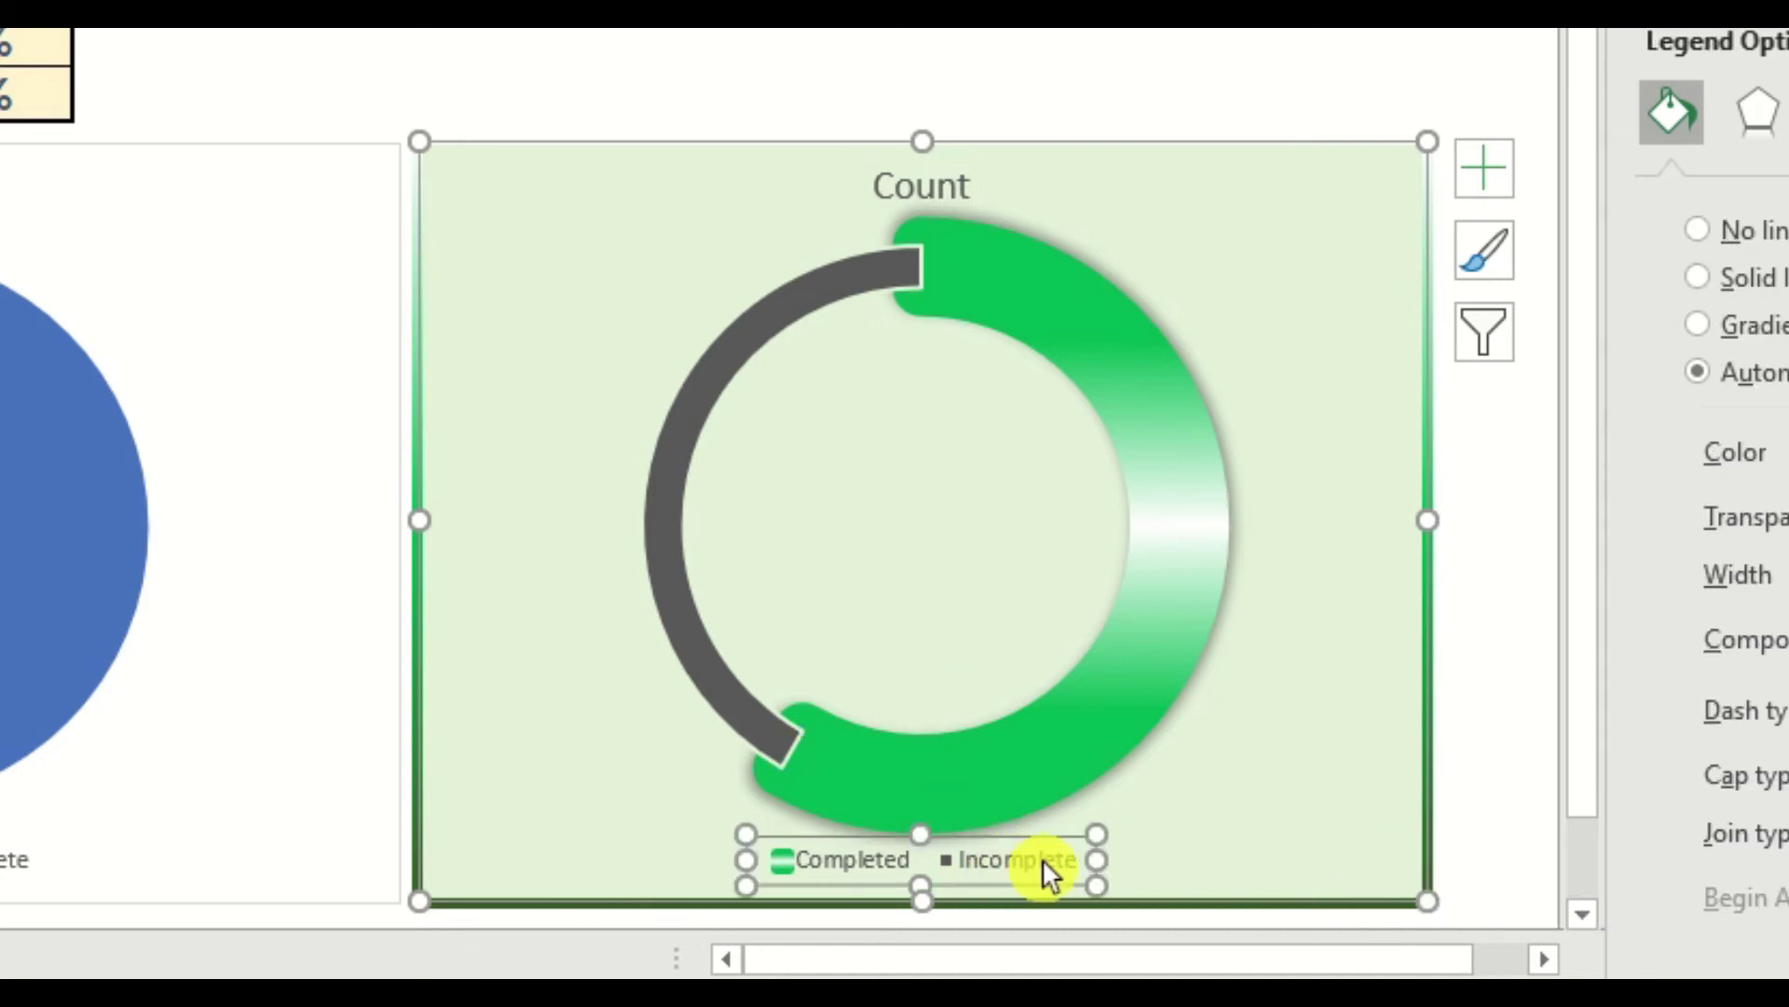
{"action": "key", "text": "Delete"}
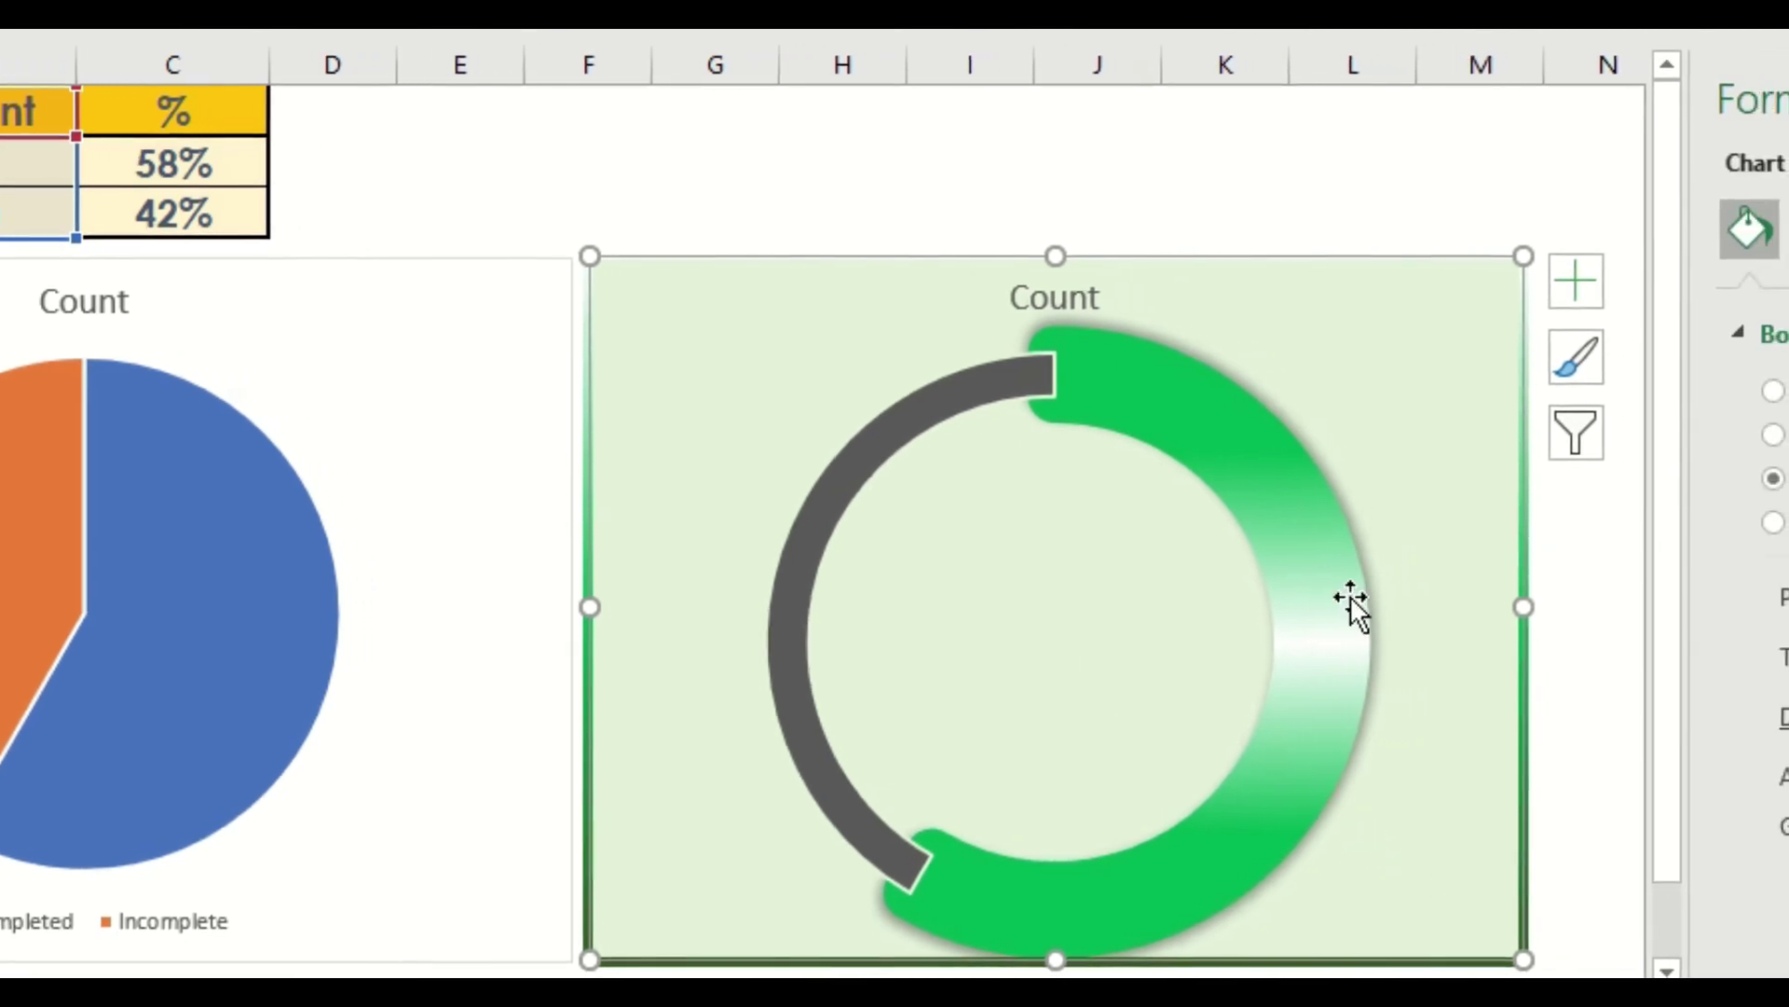
{"action": "left_click", "coordinate": [1143, 631]}
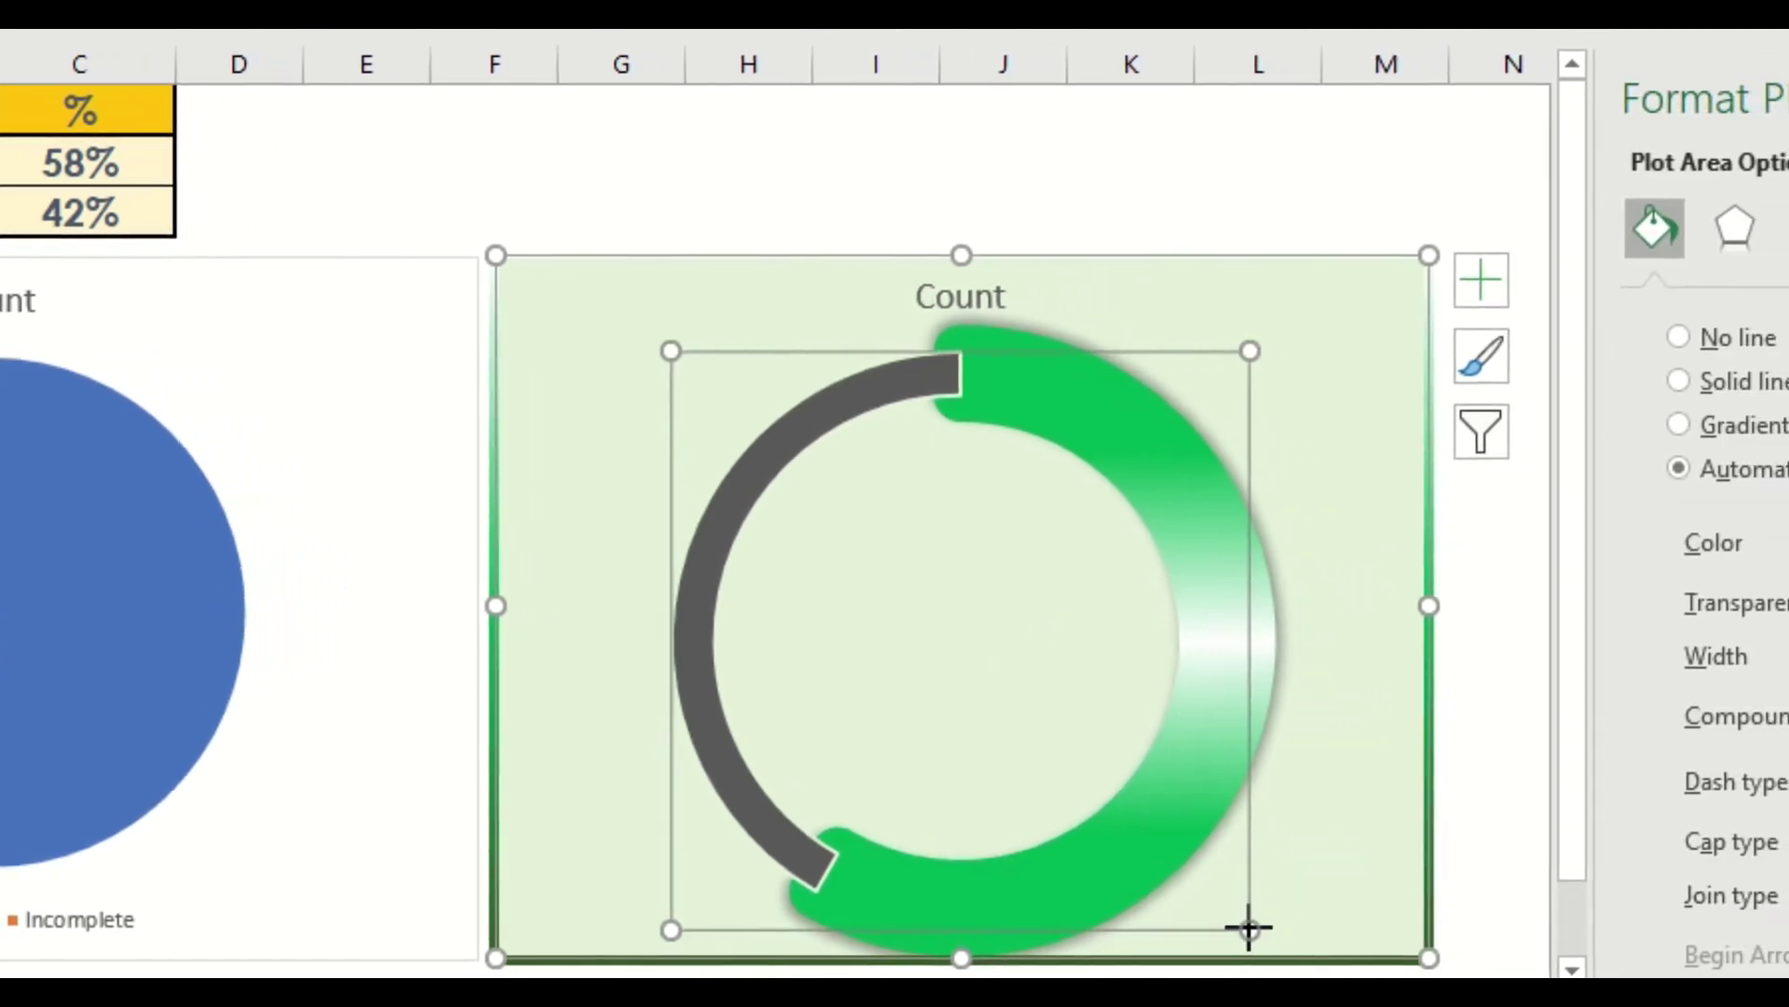
{"action": "left_click_drag", "start_coordinate": [1247, 927], "coordinate": [1232, 865]}
{"action": "left_click", "coordinate": [1300, 743]}
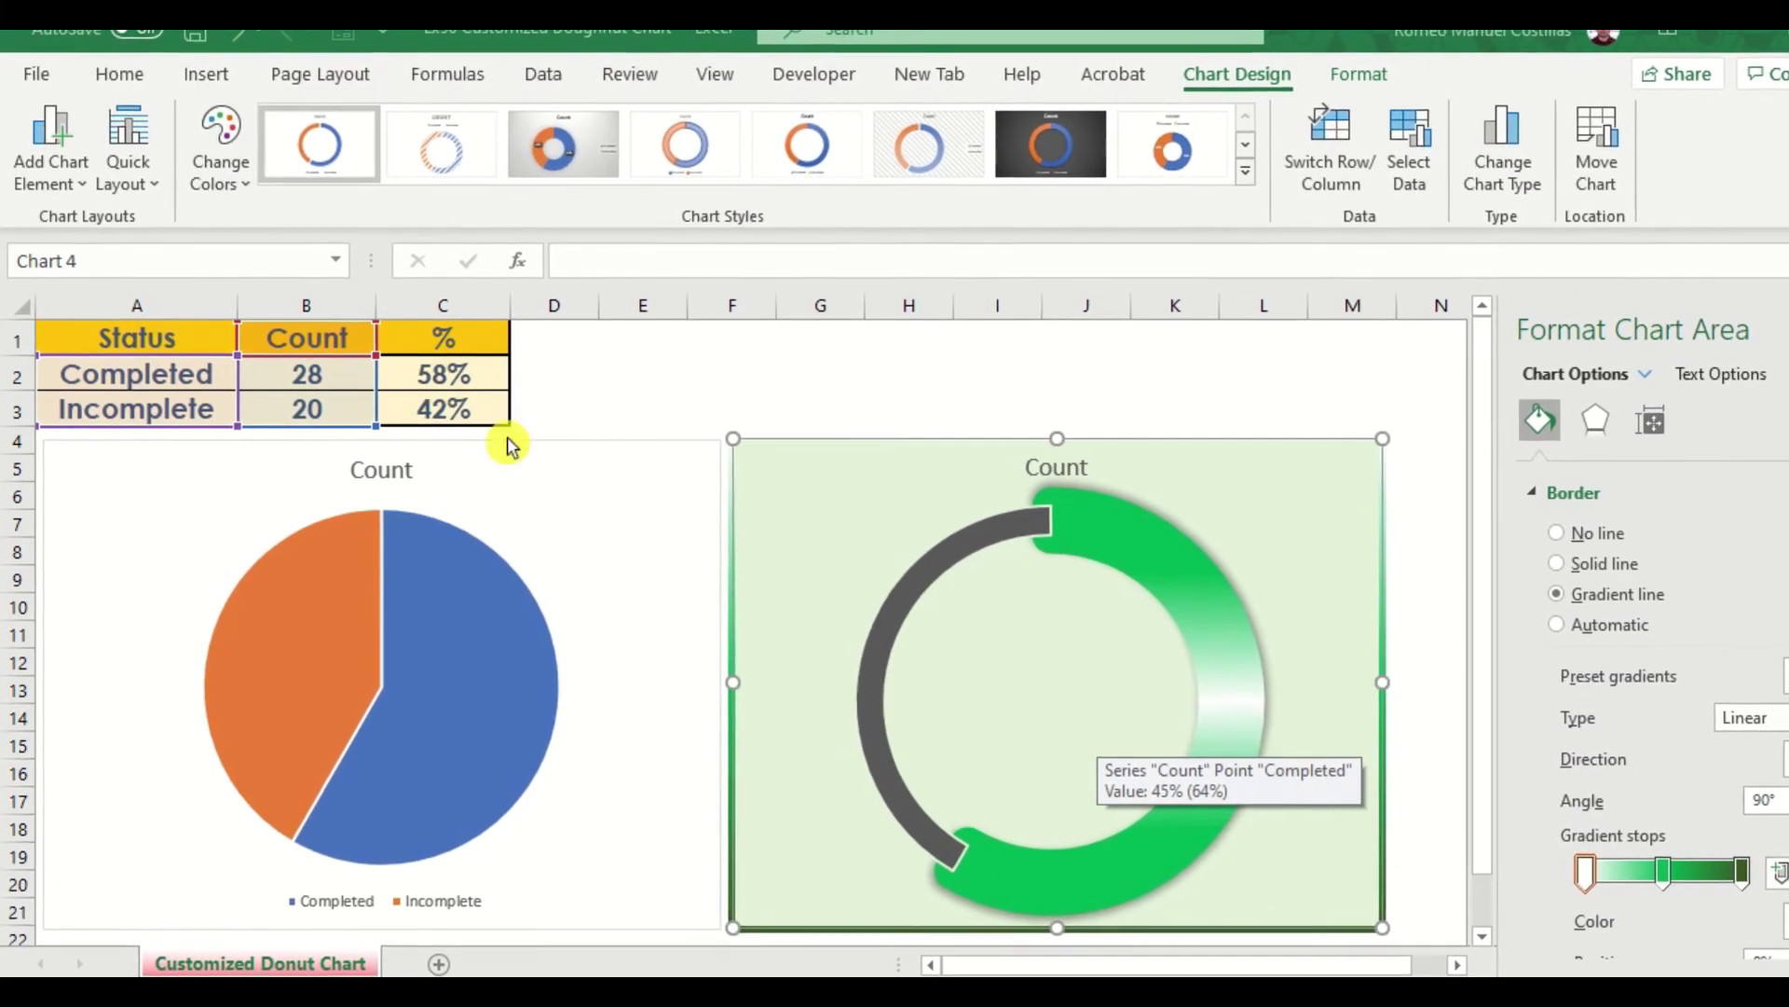
Step: Draw a text box in the doughnut's centre and link it to cell C2 to display 58%
{"action": "left_click", "coordinate": [220, 78]}
{"action": "left_click", "coordinate": [1705, 188]}
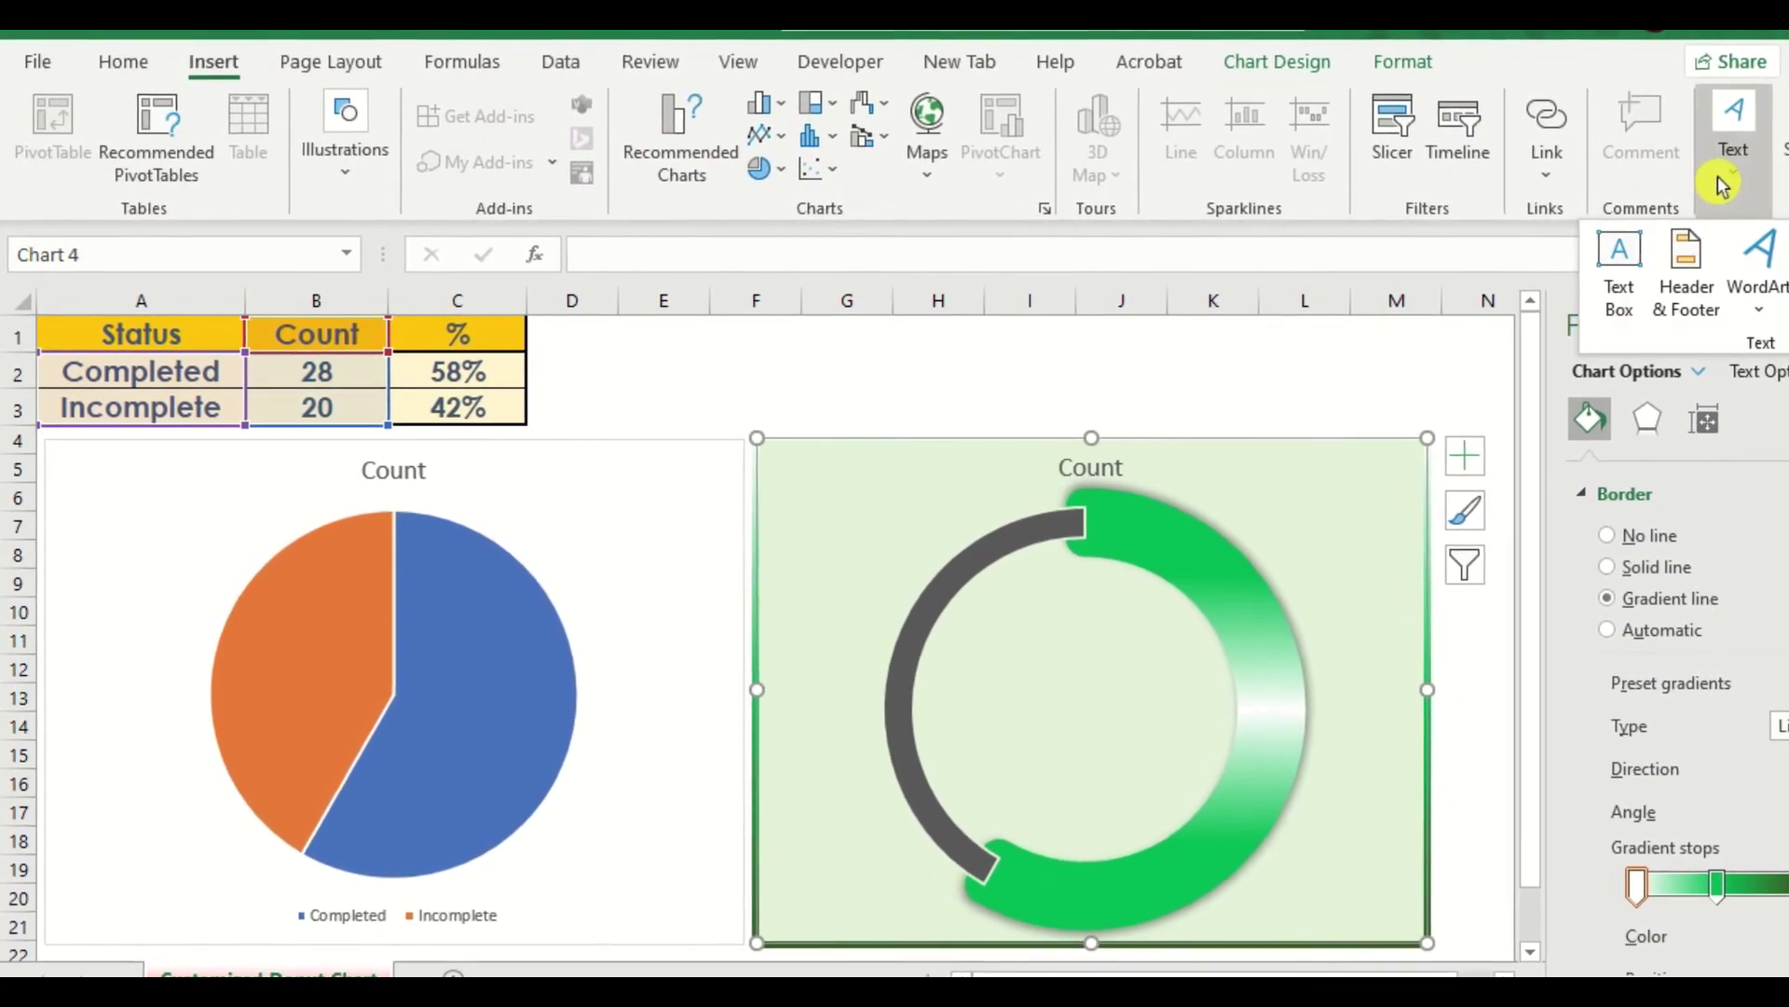
{"action": "left_click", "coordinate": [1620, 279]}
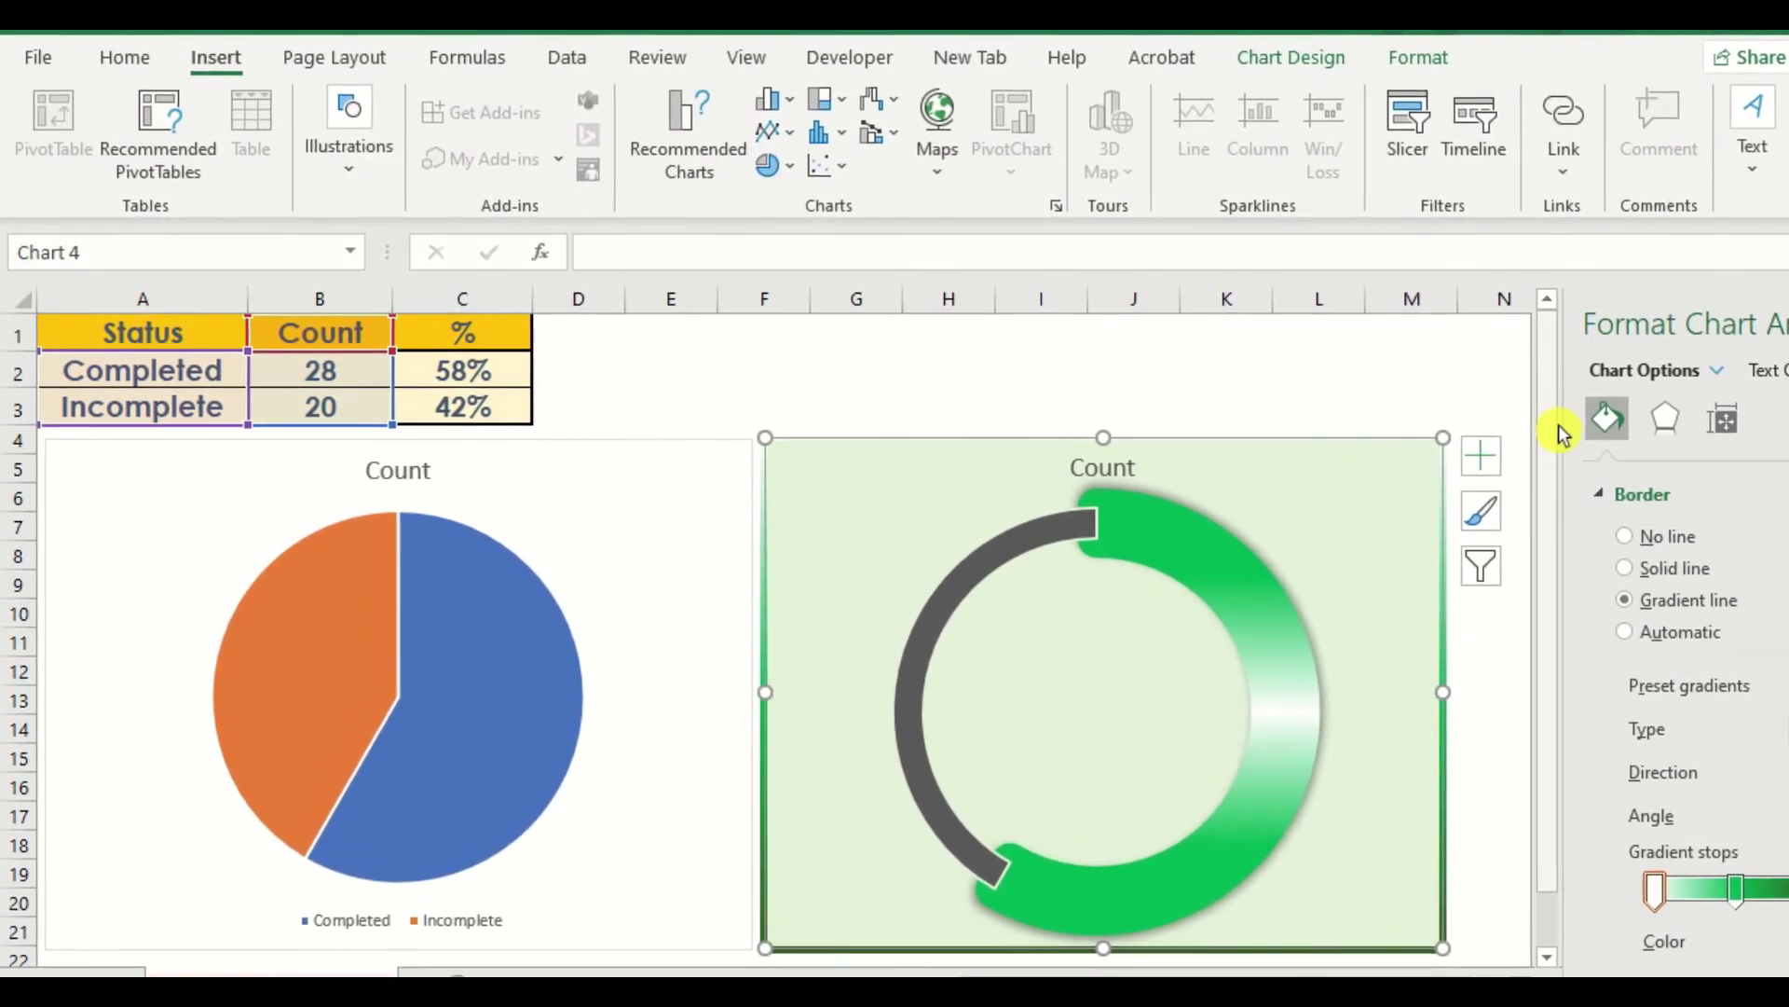
{"action": "left_click_drag", "start_coordinate": [935, 352], "coordinate": [1215, 460]}
{"action": "left_click", "coordinate": [1151, 352]}
{"action": "left_click_drag", "start_coordinate": [1146, 352], "coordinate": [1187, 657]}
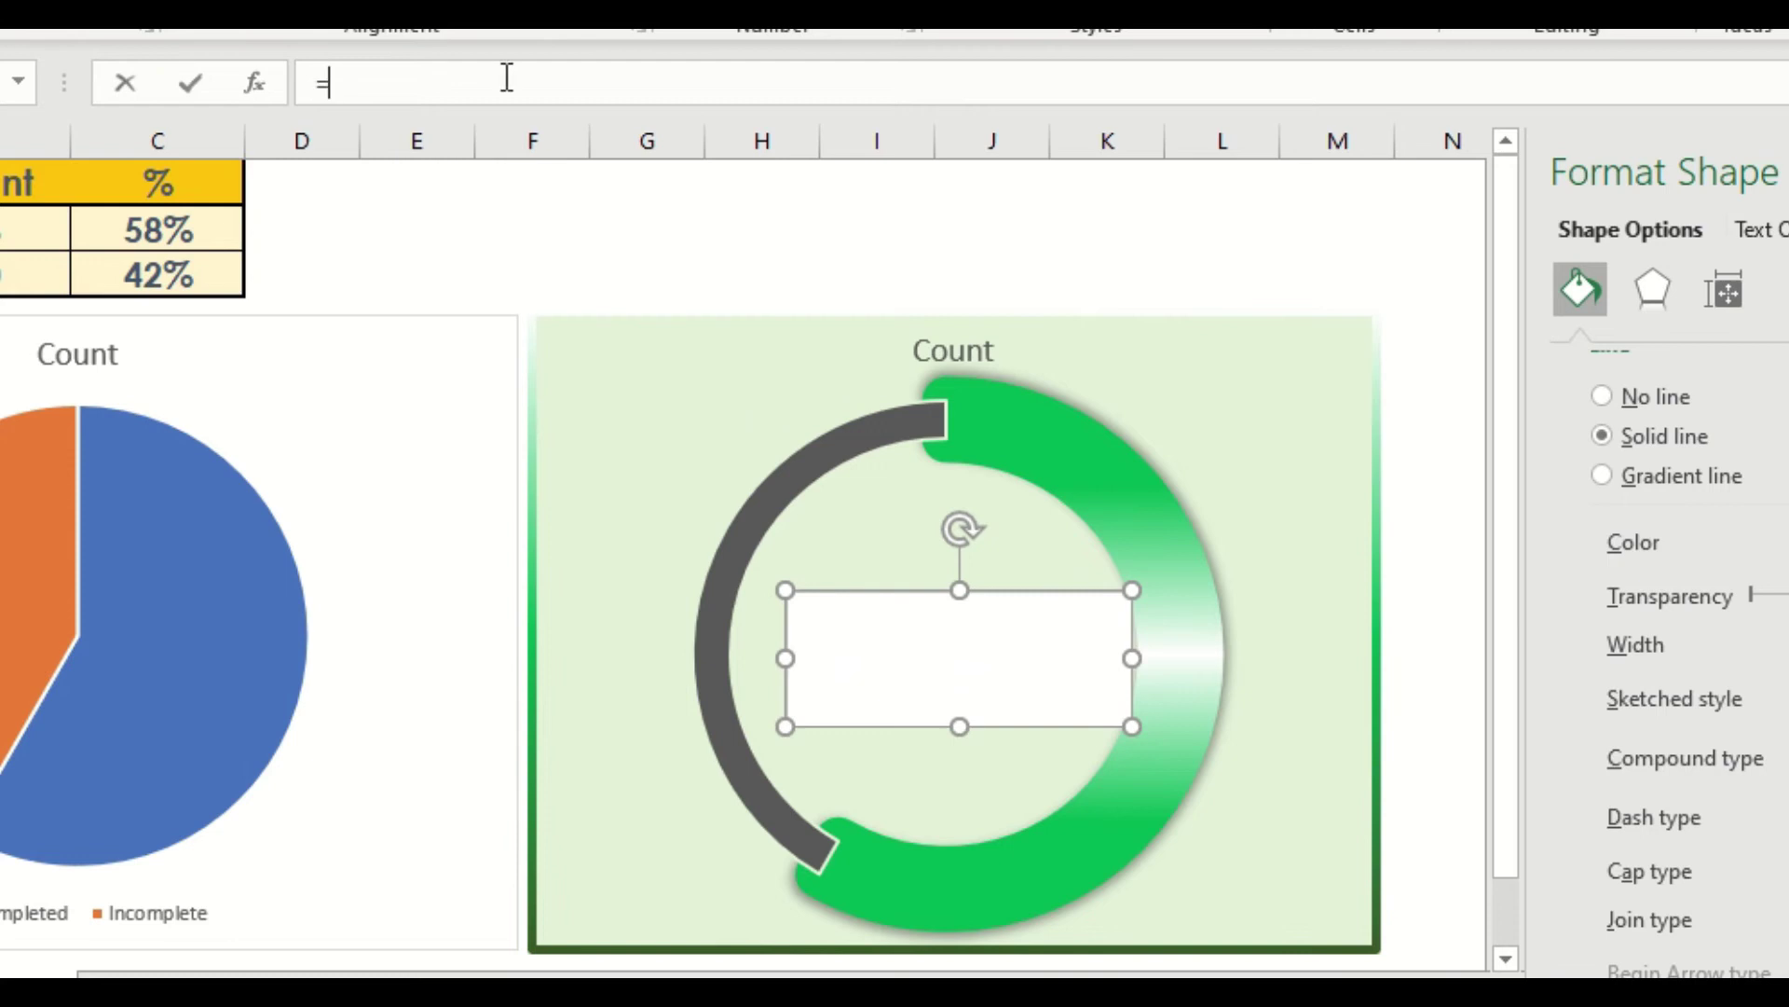
{"action": "left_click", "coordinate": [196, 226]}
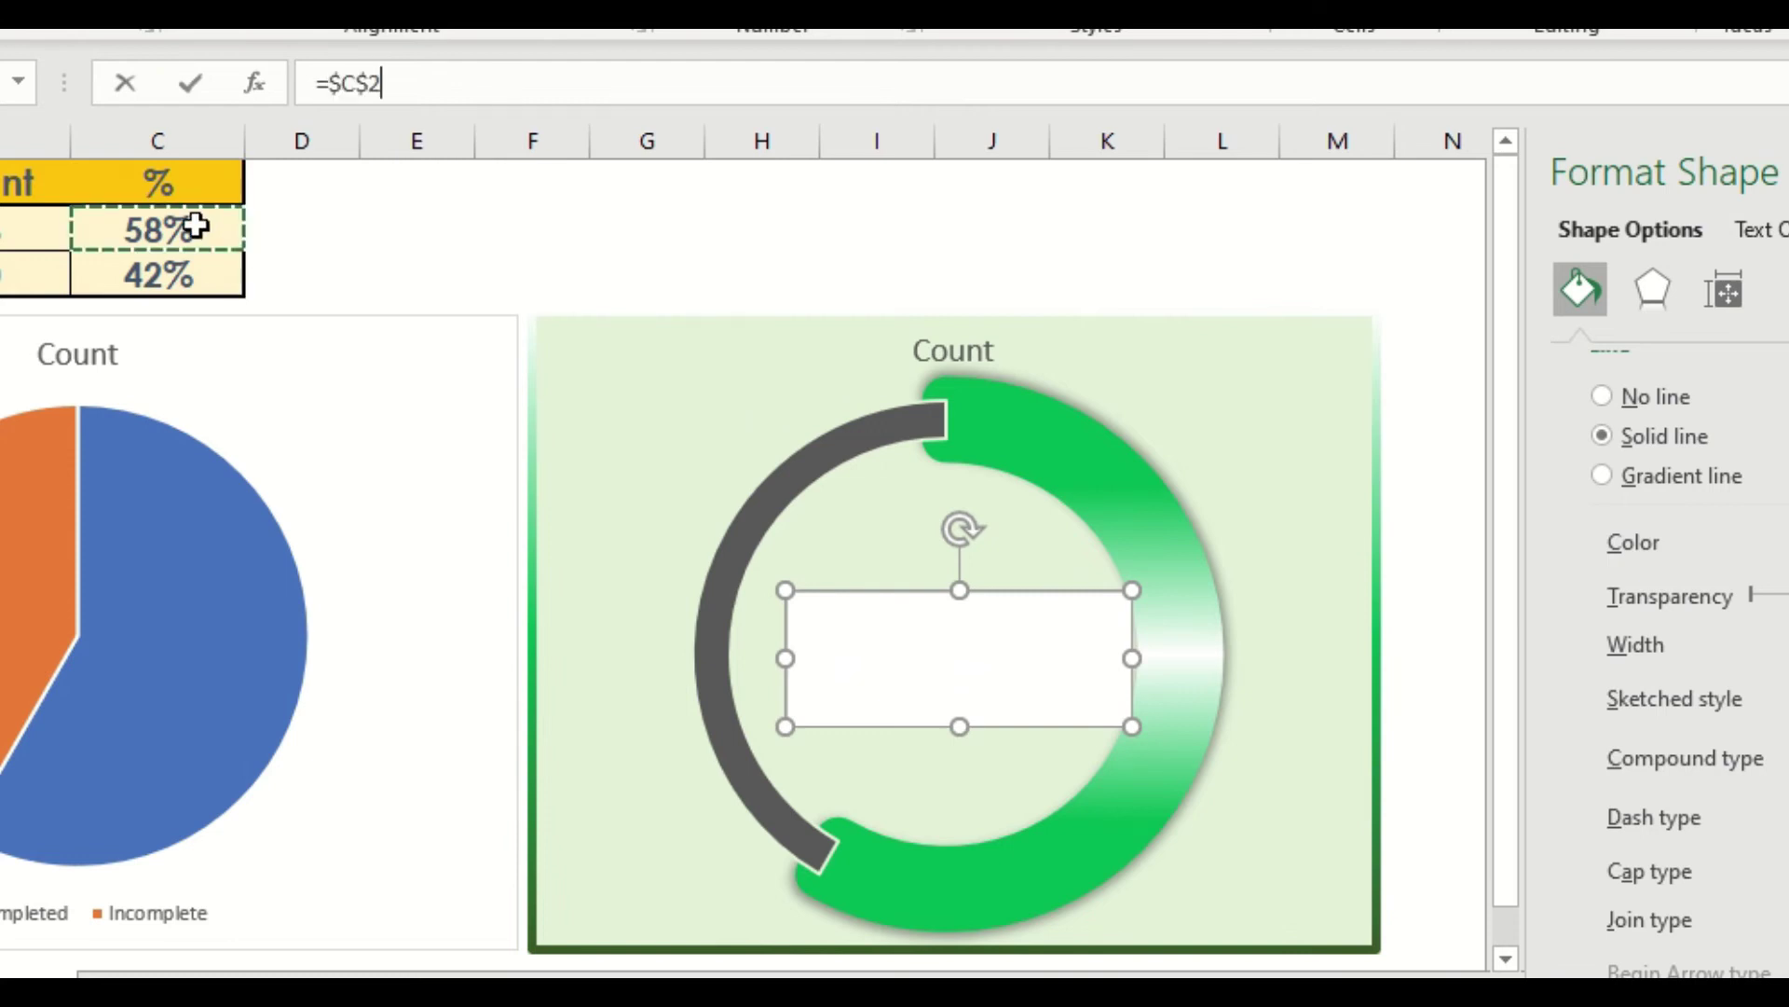
{"action": "key", "text": "Return"}
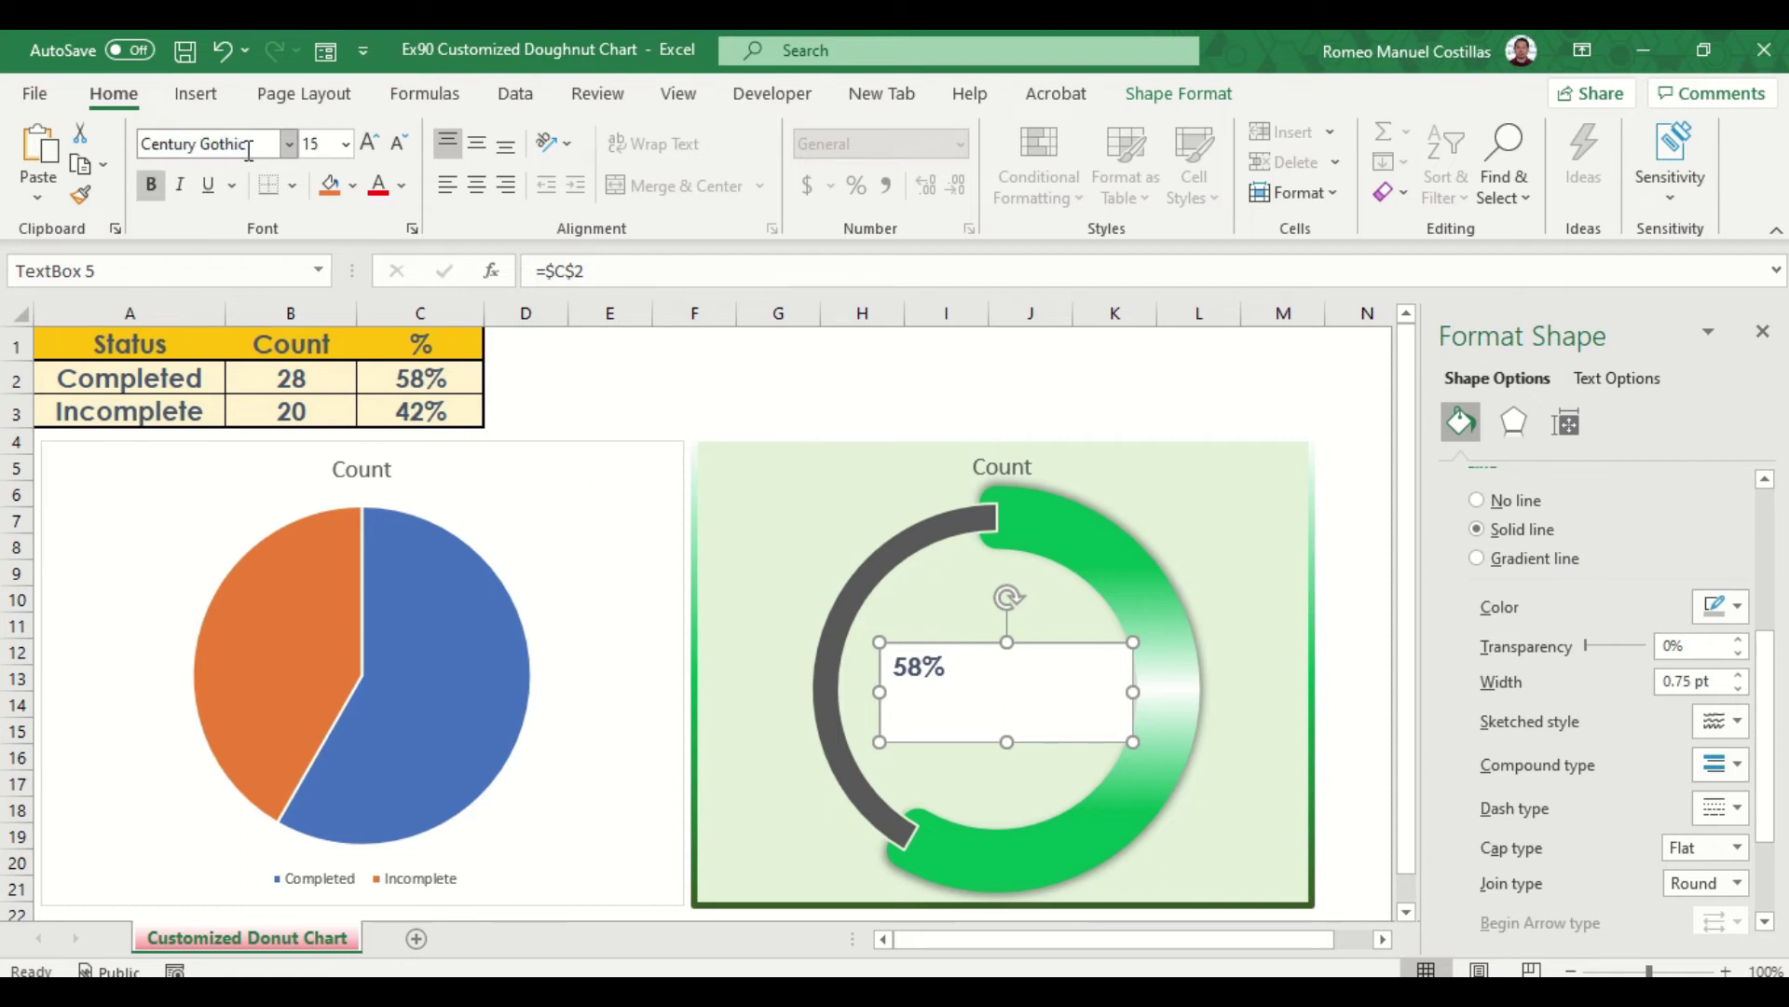
Step: Set the 58% label to 50 pt and centre it vertically and horizontally
{"action": "left_click", "coordinate": [333, 144]}
{"action": "type", "text": "40"}
{"action": "key", "text": "Return"}
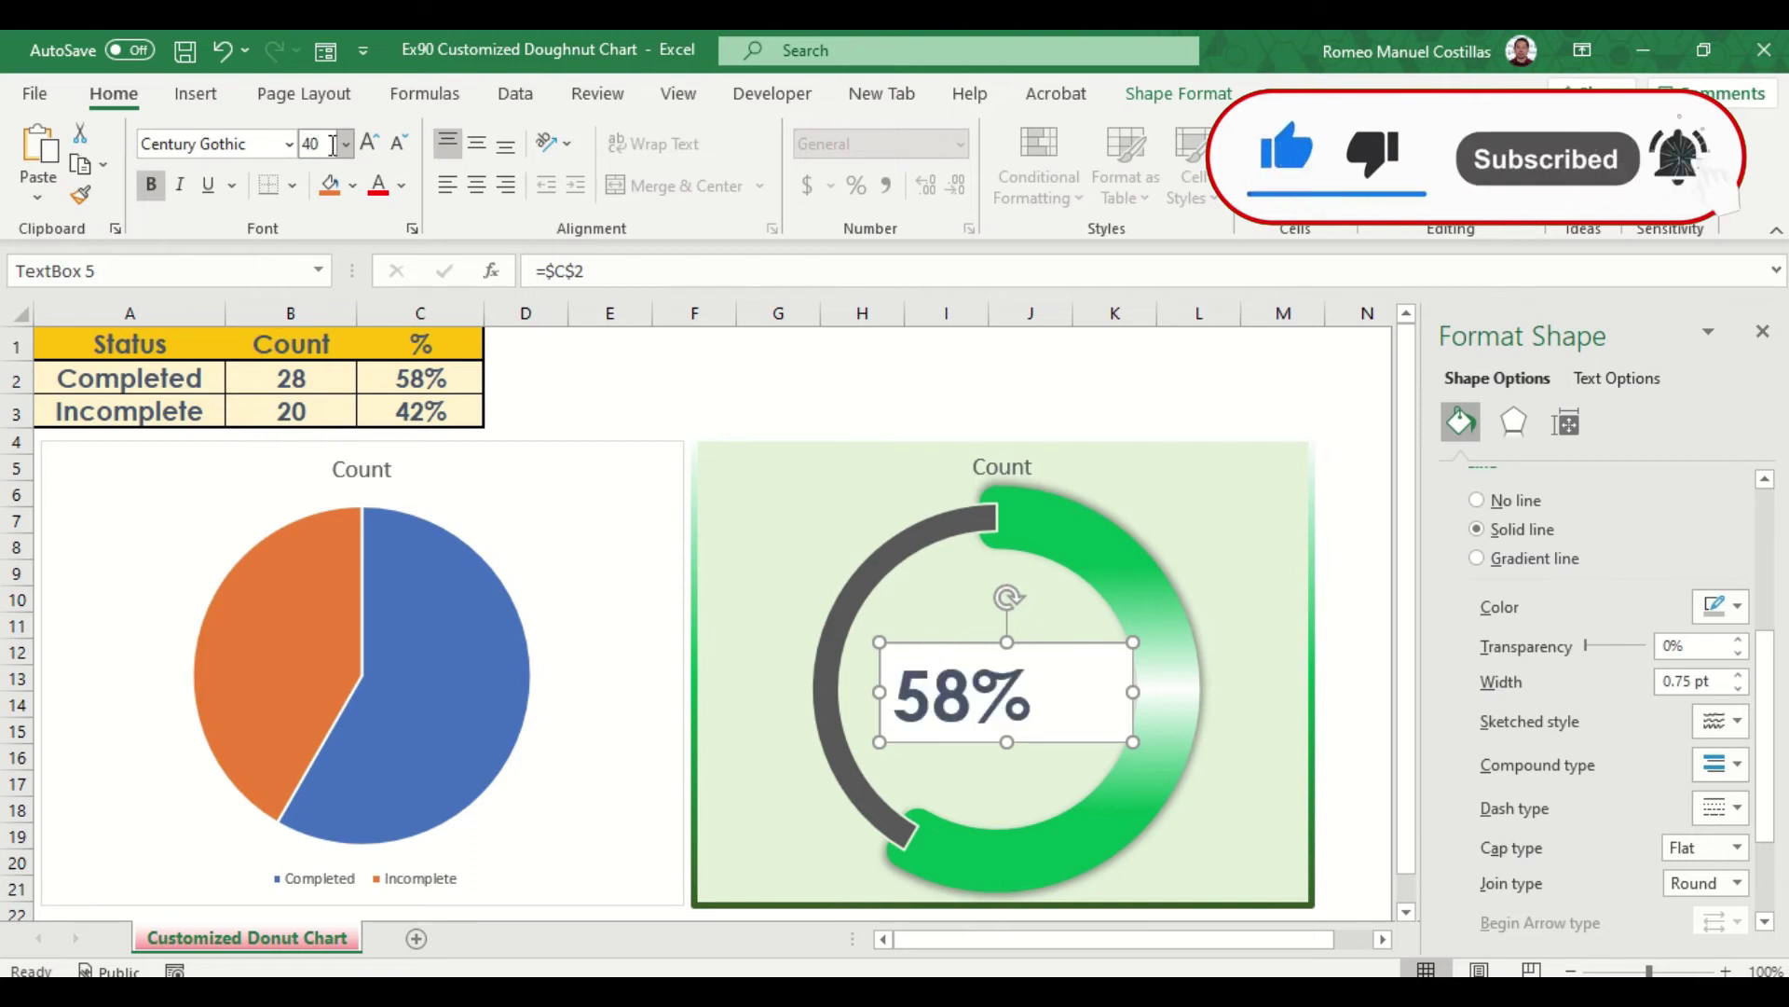
{"action": "left_click", "coordinate": [333, 145]}
{"action": "type", "text": "50"}
{"action": "key", "text": "Return"}
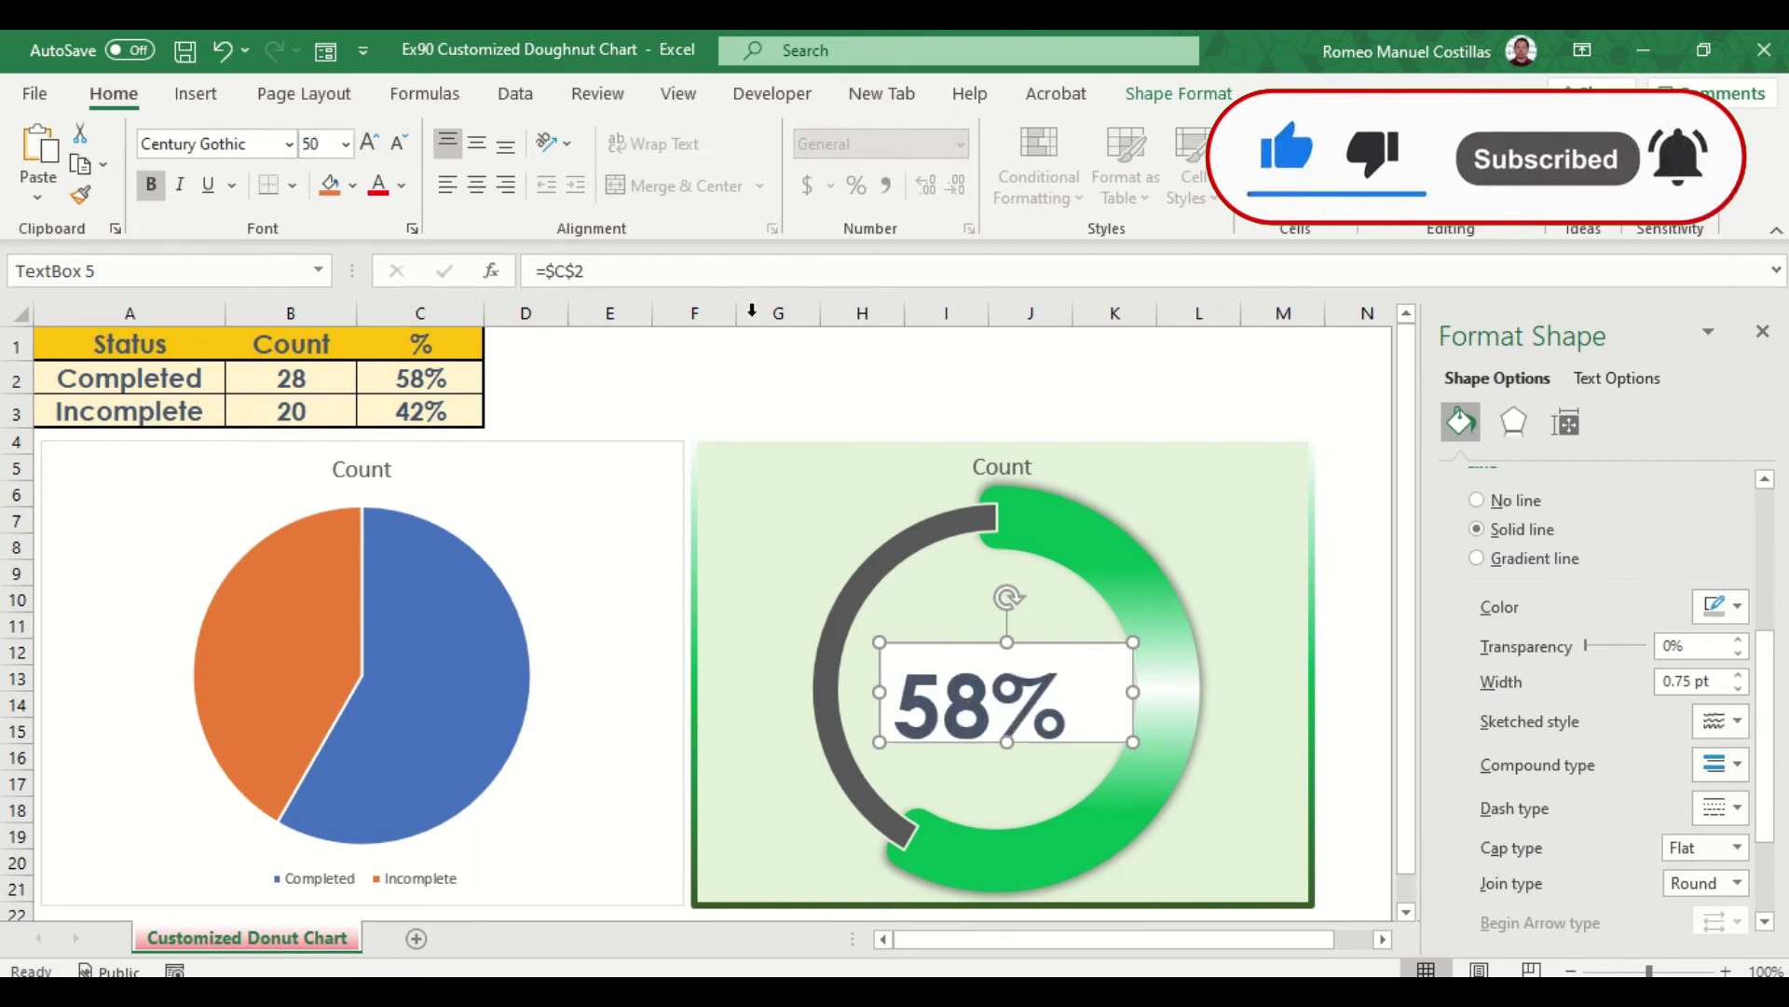
{"action": "left_click", "coordinate": [476, 142]}
{"action": "left_click", "coordinate": [476, 184]}
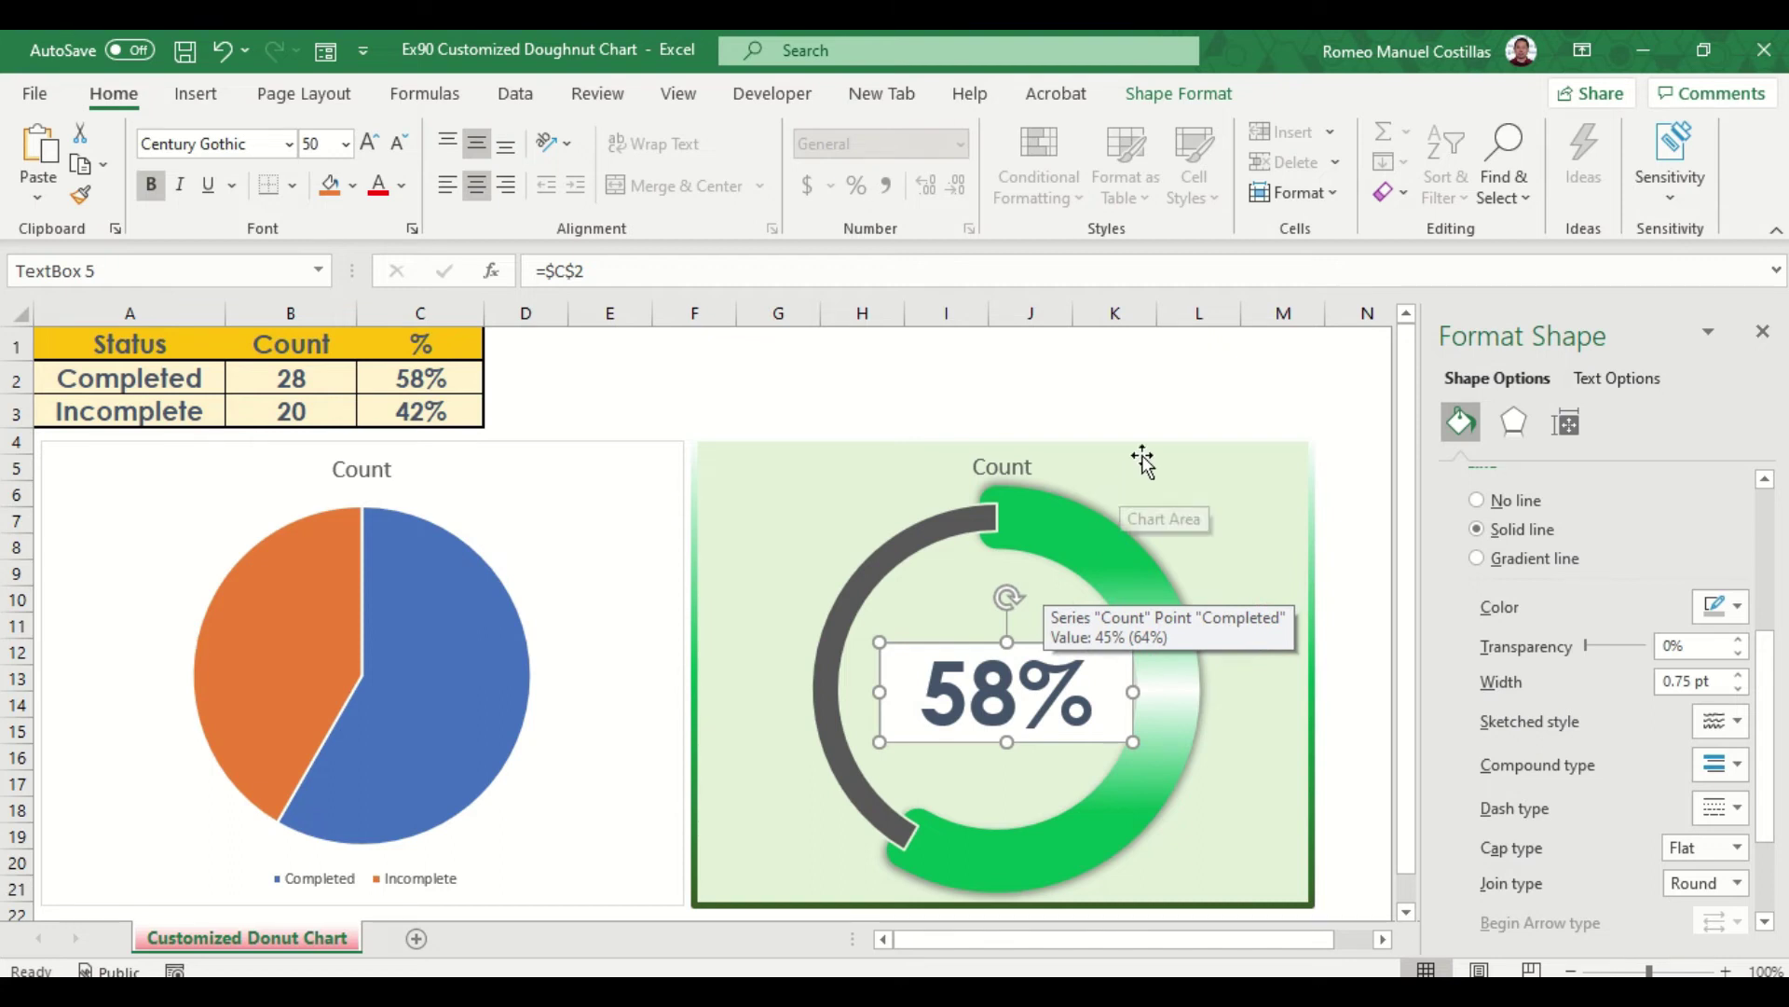
Step: Give the 58% text box no fill and no outline, and make it slightly taller
{"action": "left_click", "coordinate": [1156, 99]}
{"action": "left_click", "coordinate": [657, 133]}
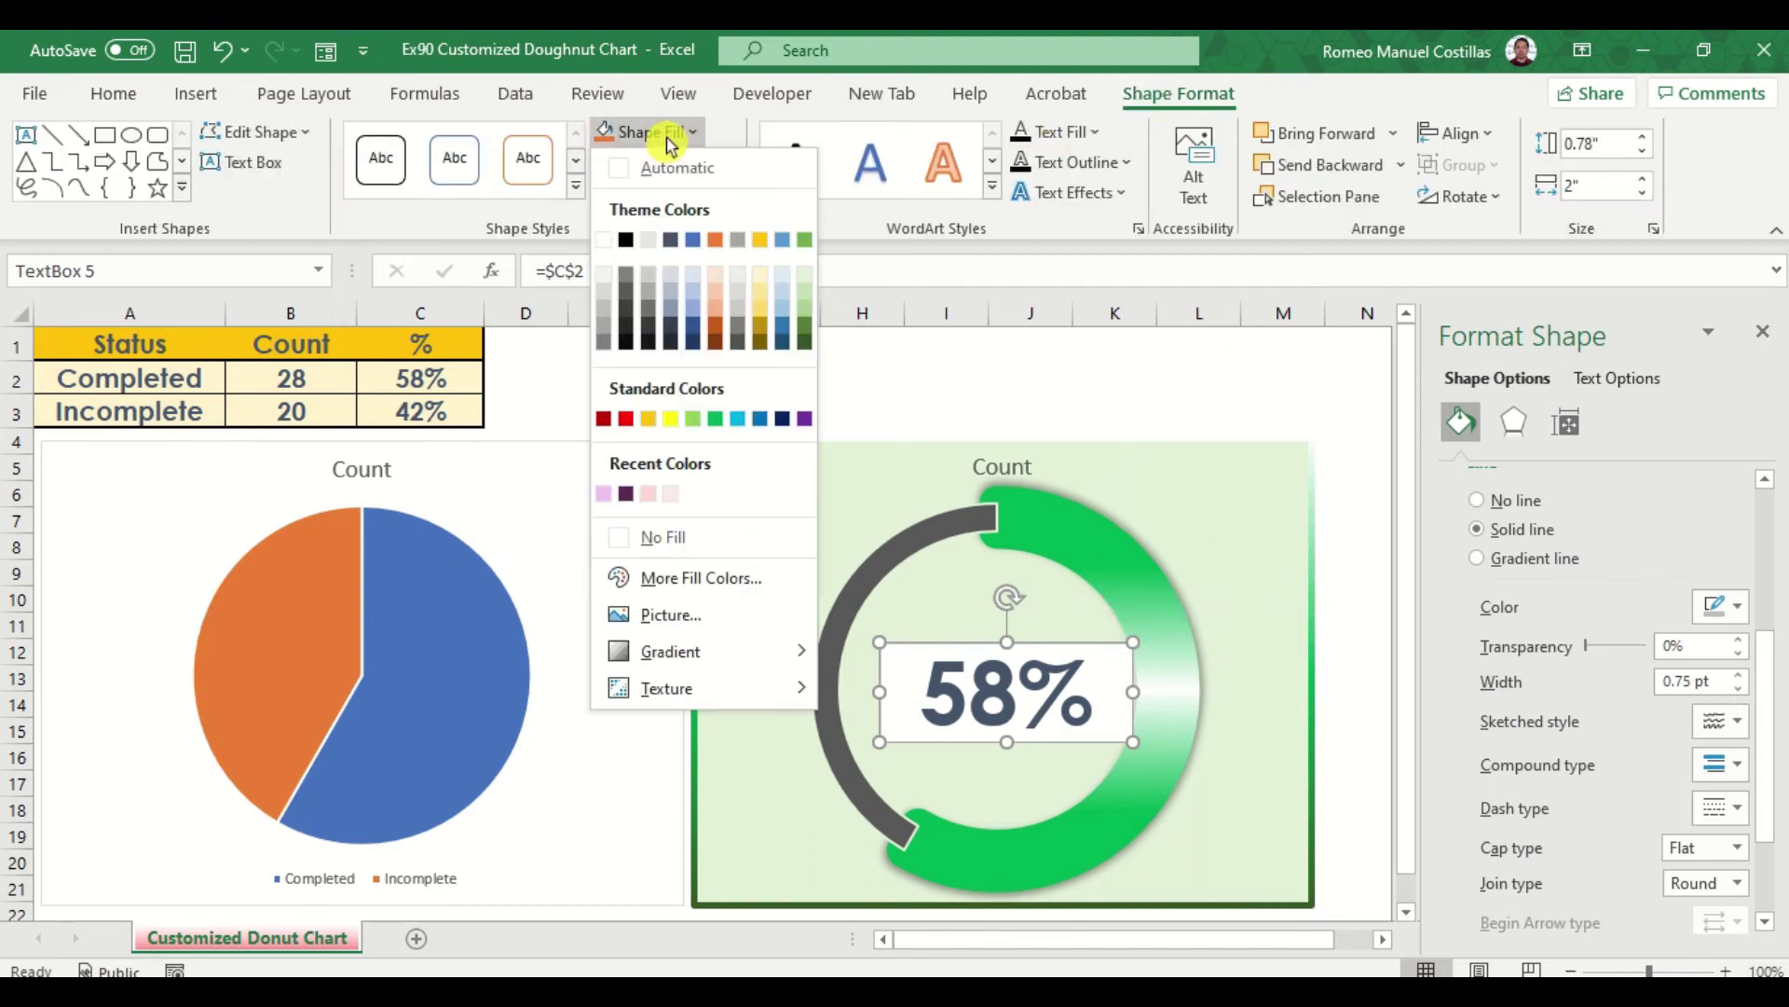
{"action": "left_click", "coordinate": [656, 537]}
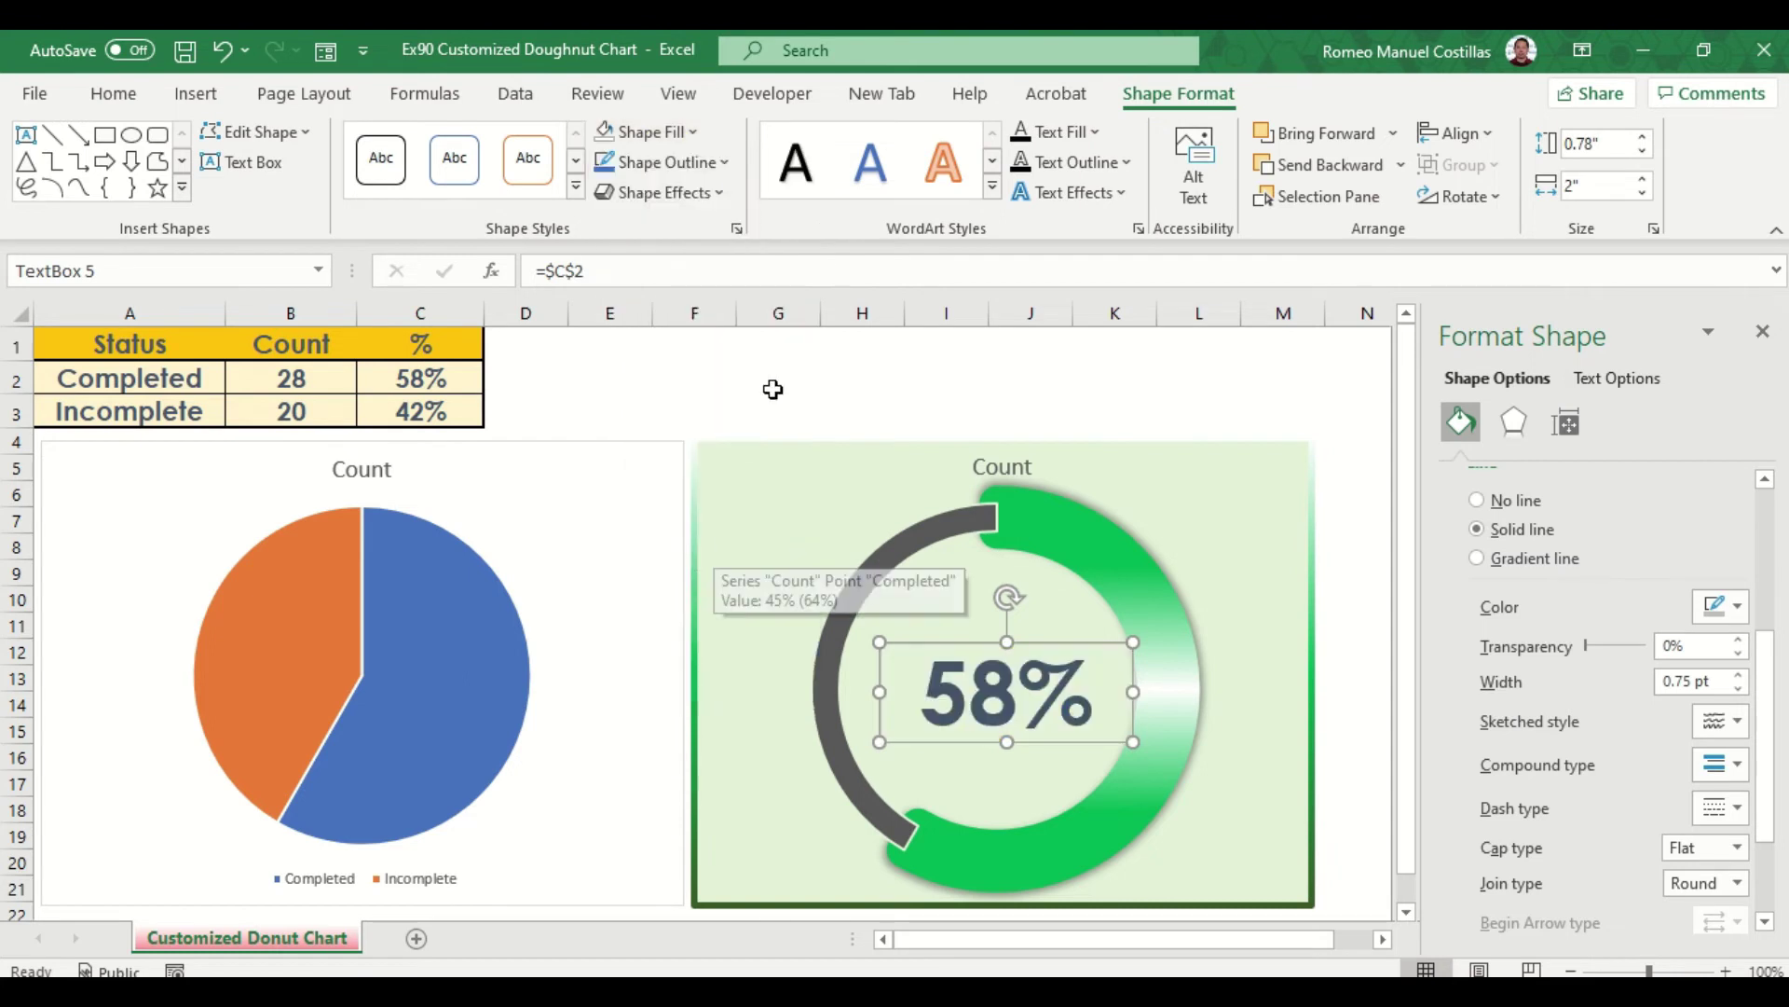
{"action": "left_click", "coordinate": [701, 165]}
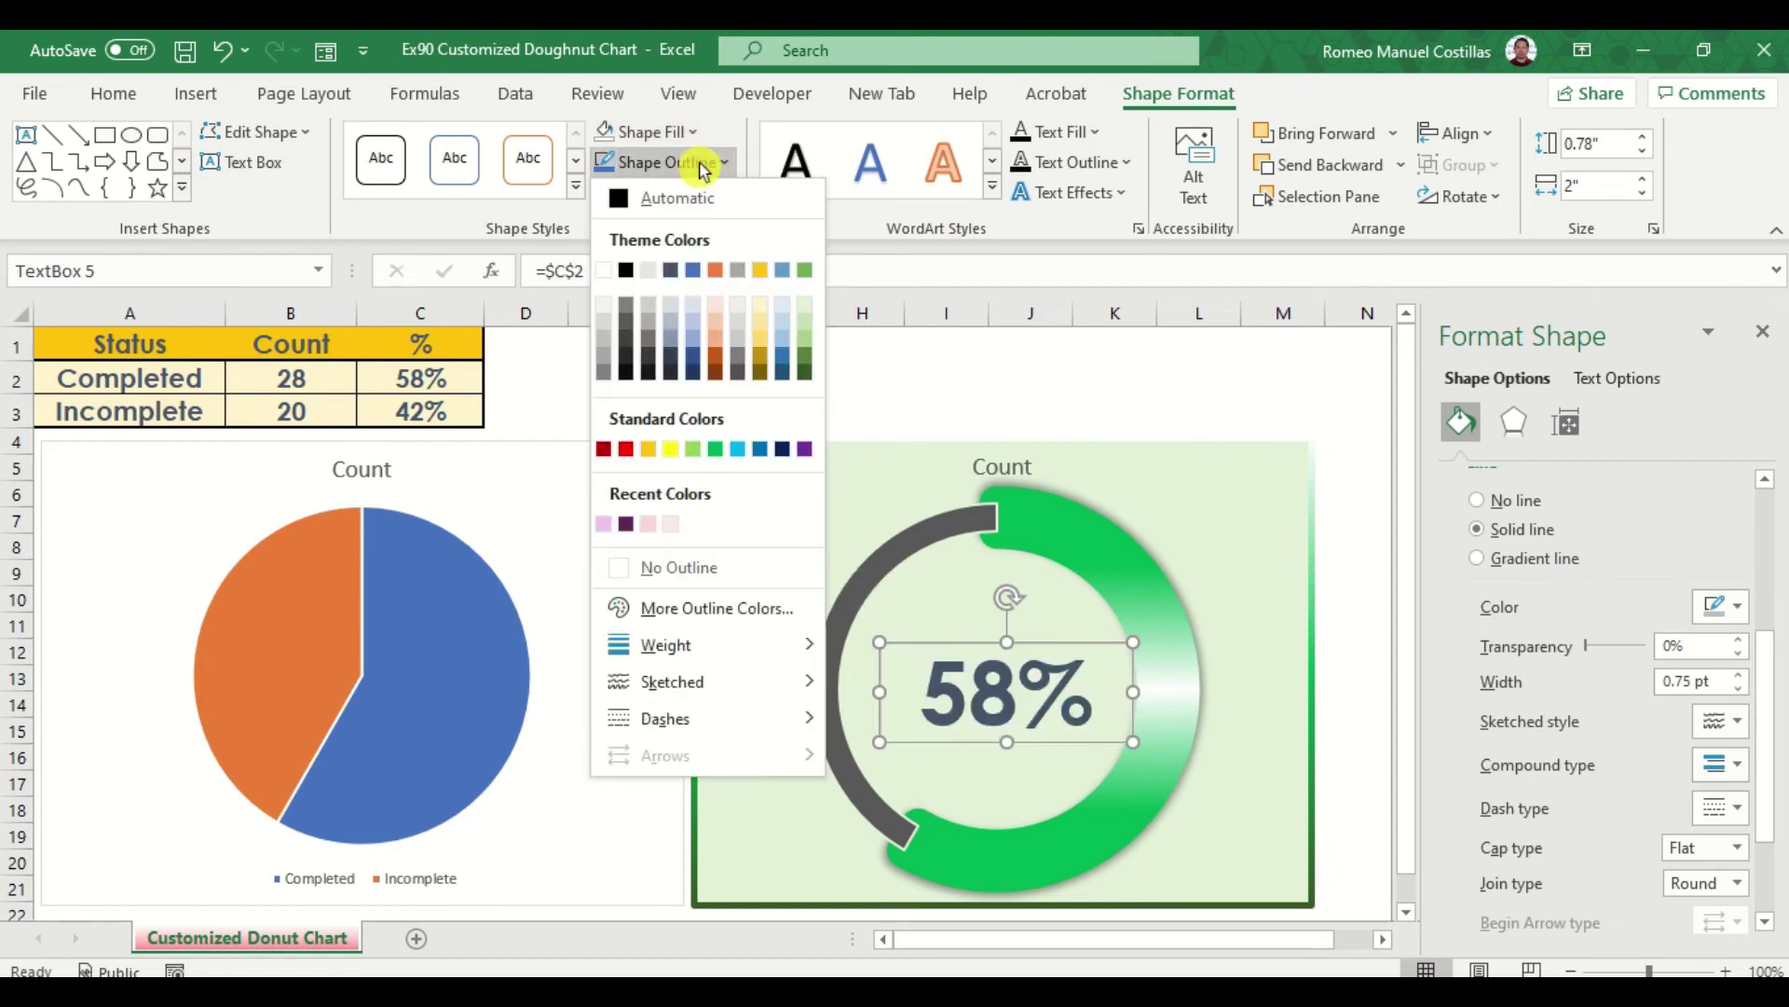
{"action": "left_click", "coordinate": [684, 570]}
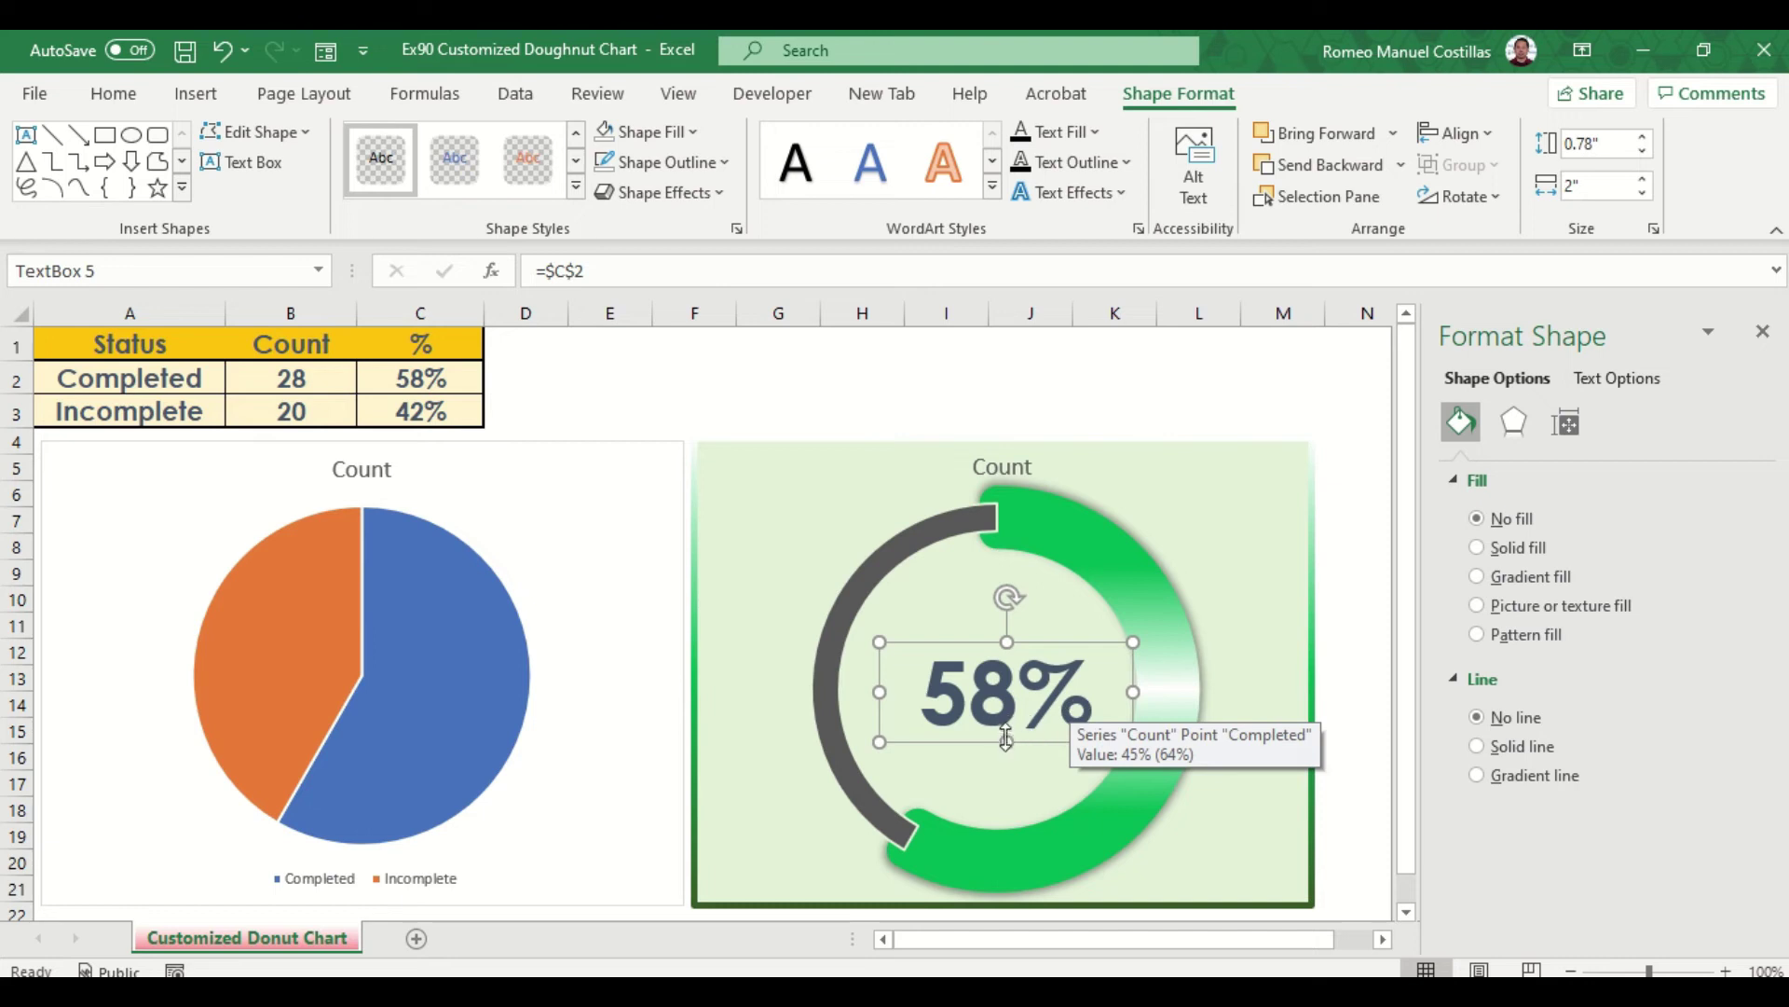
{"action": "left_click_drag", "start_coordinate": [1007, 741], "coordinate": [1006, 775]}
{"action": "left_click", "coordinate": [1030, 624]}
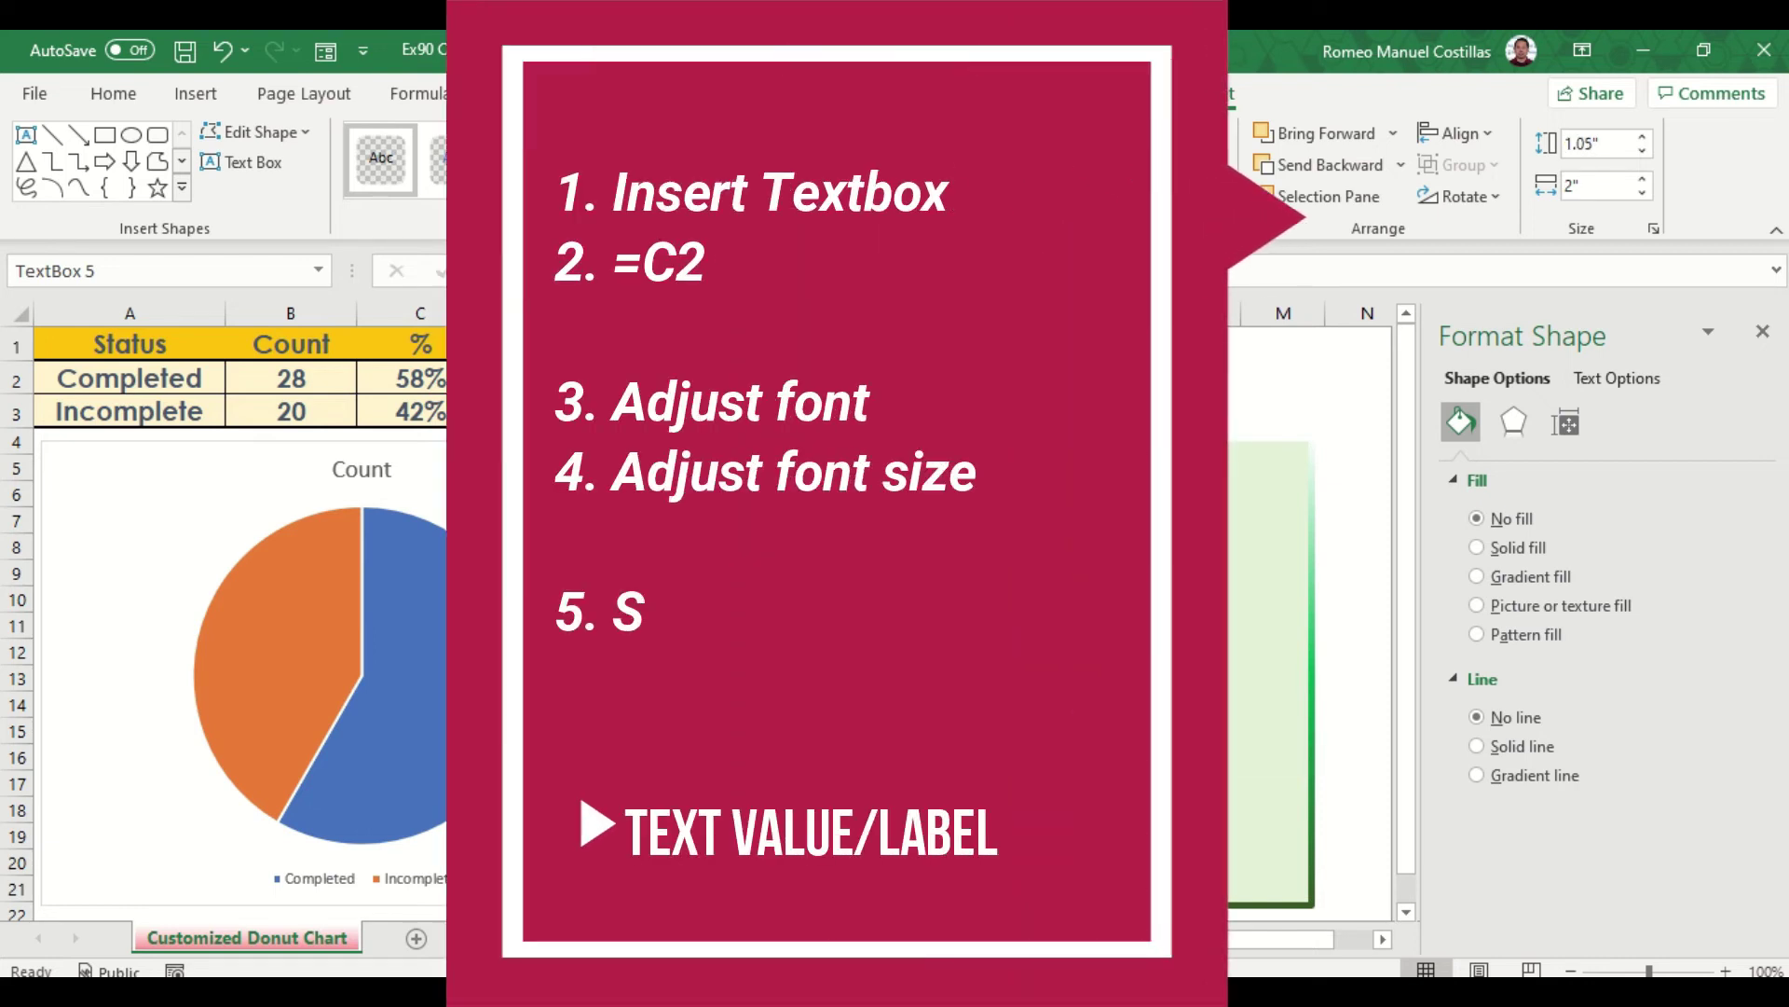
{"action": "key", "text": "Escape"}
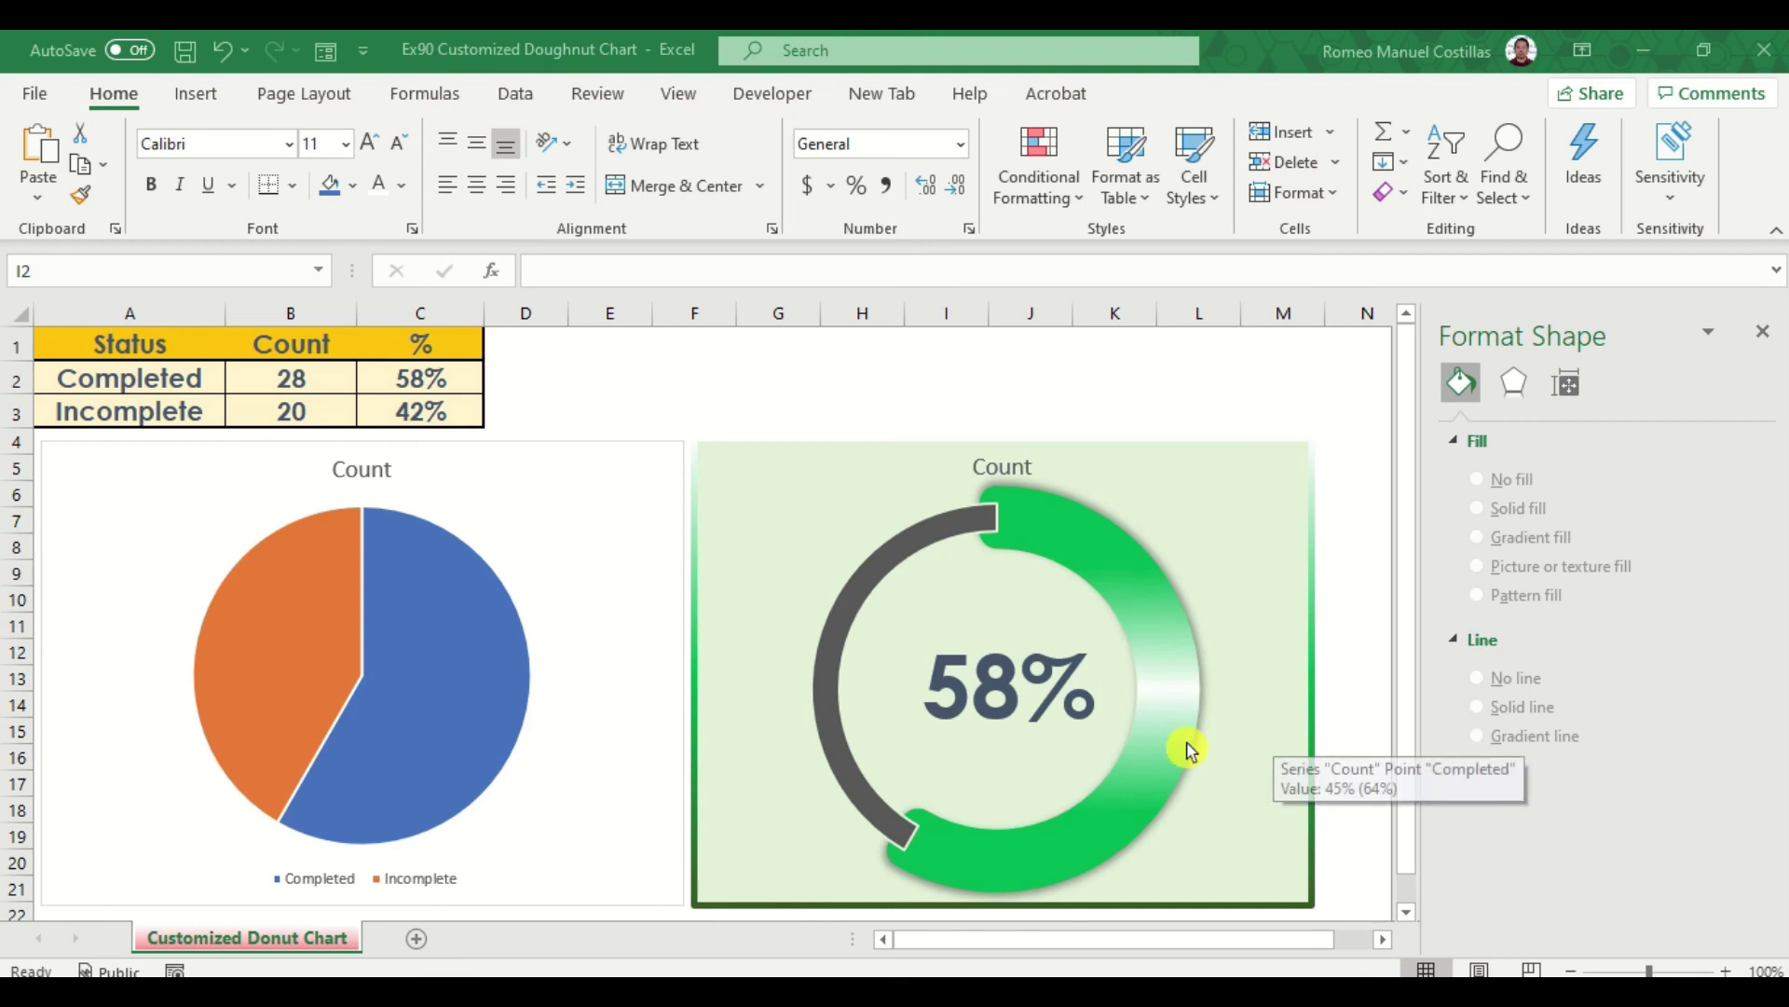
Step: Move the Count title to the chart's top-left and set it to Century Gothic 24 pt
{"action": "left_click", "coordinate": [1021, 468]}
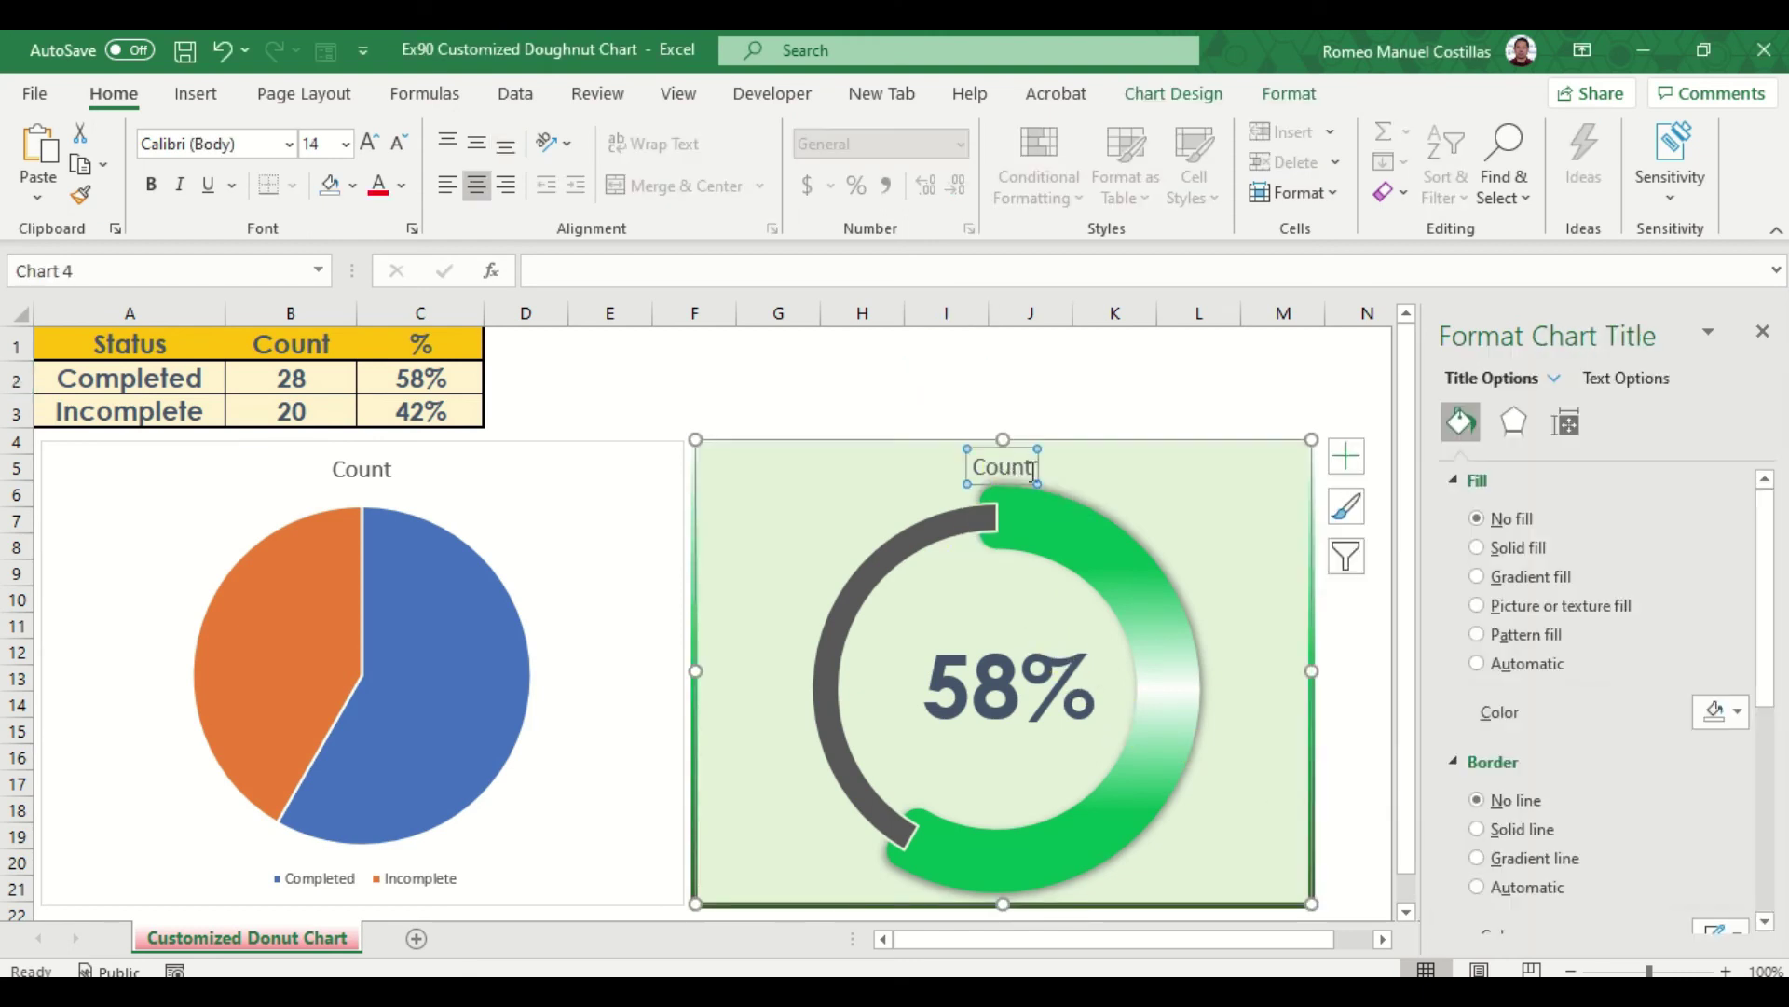
{"action": "left_click_drag", "start_coordinate": [1041, 465], "coordinate": [786, 474]}
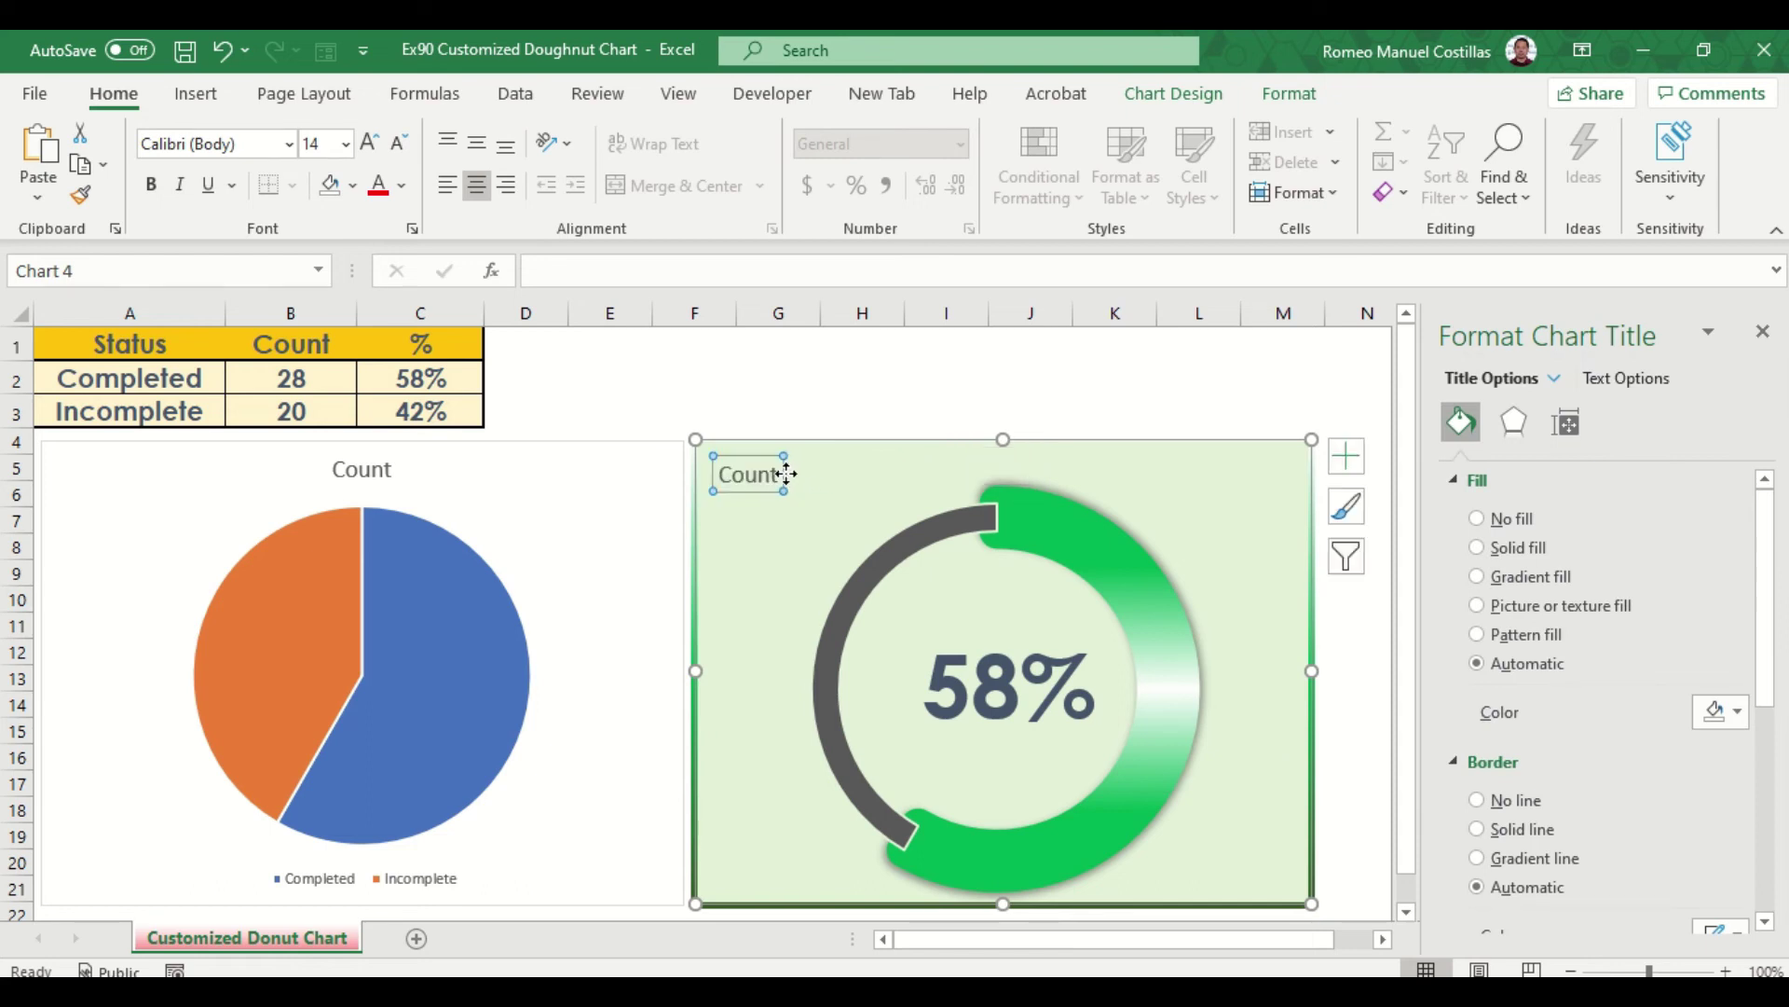
{"action": "left_click", "coordinate": [258, 145]}
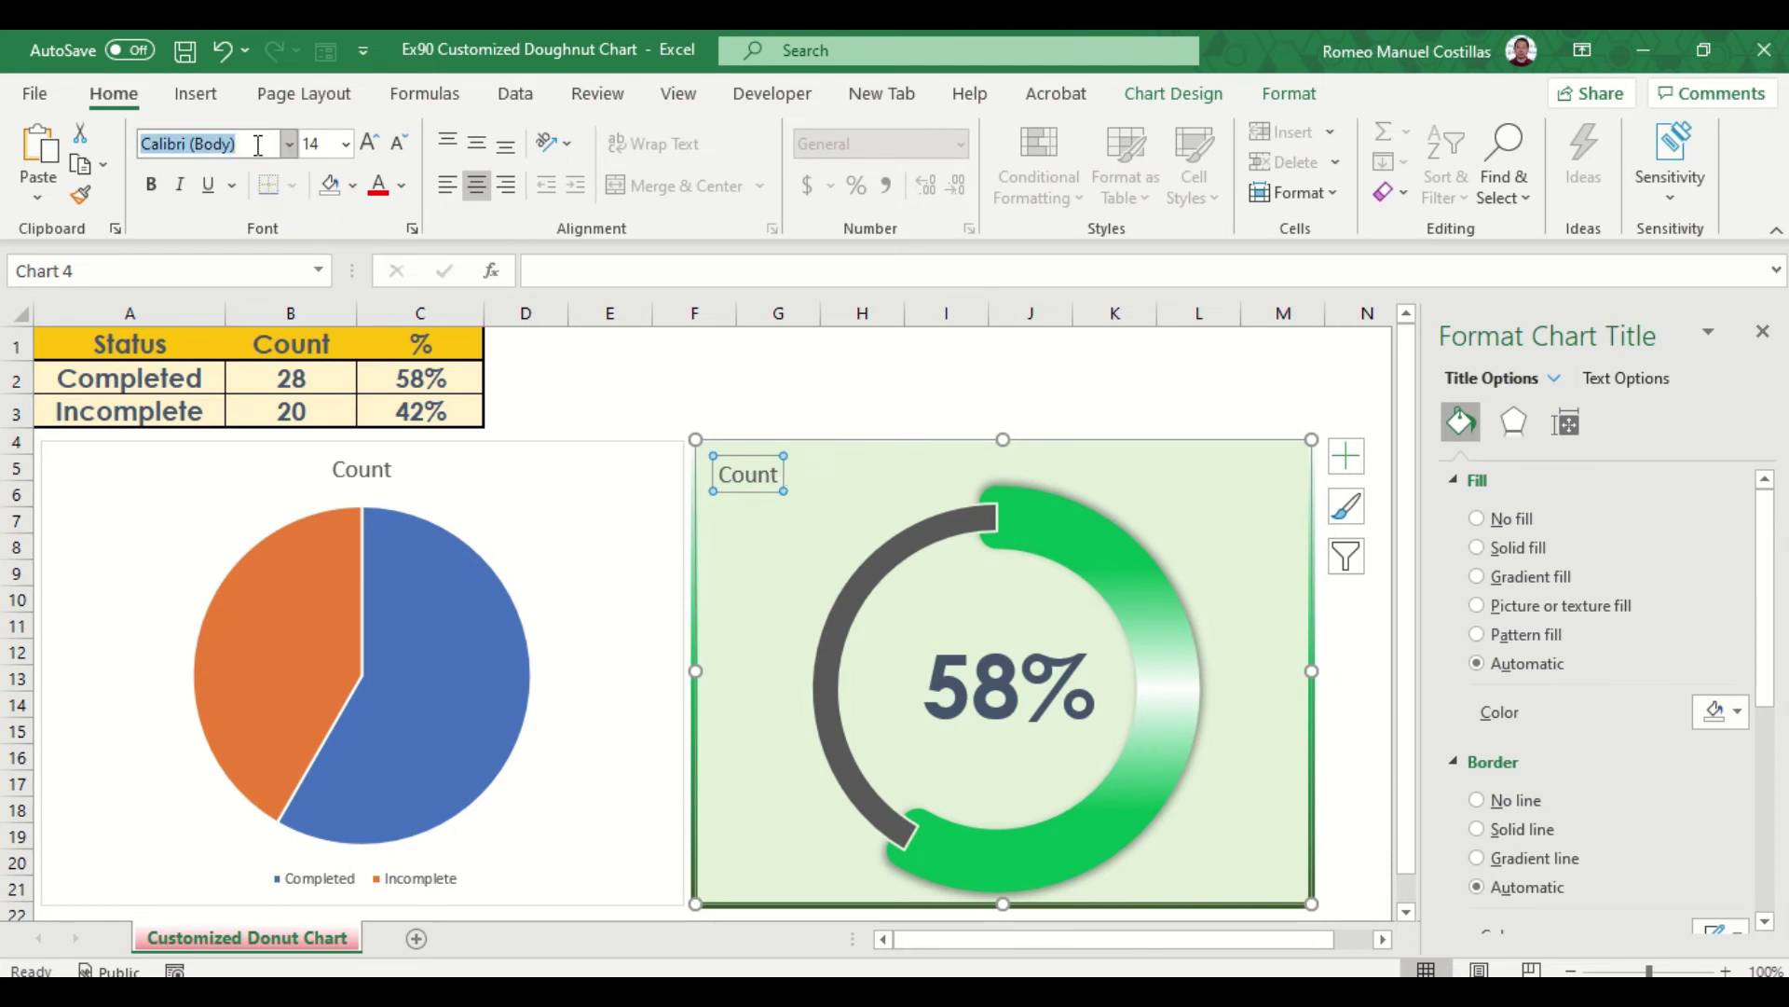
{"action": "type", "text": "Ce"}
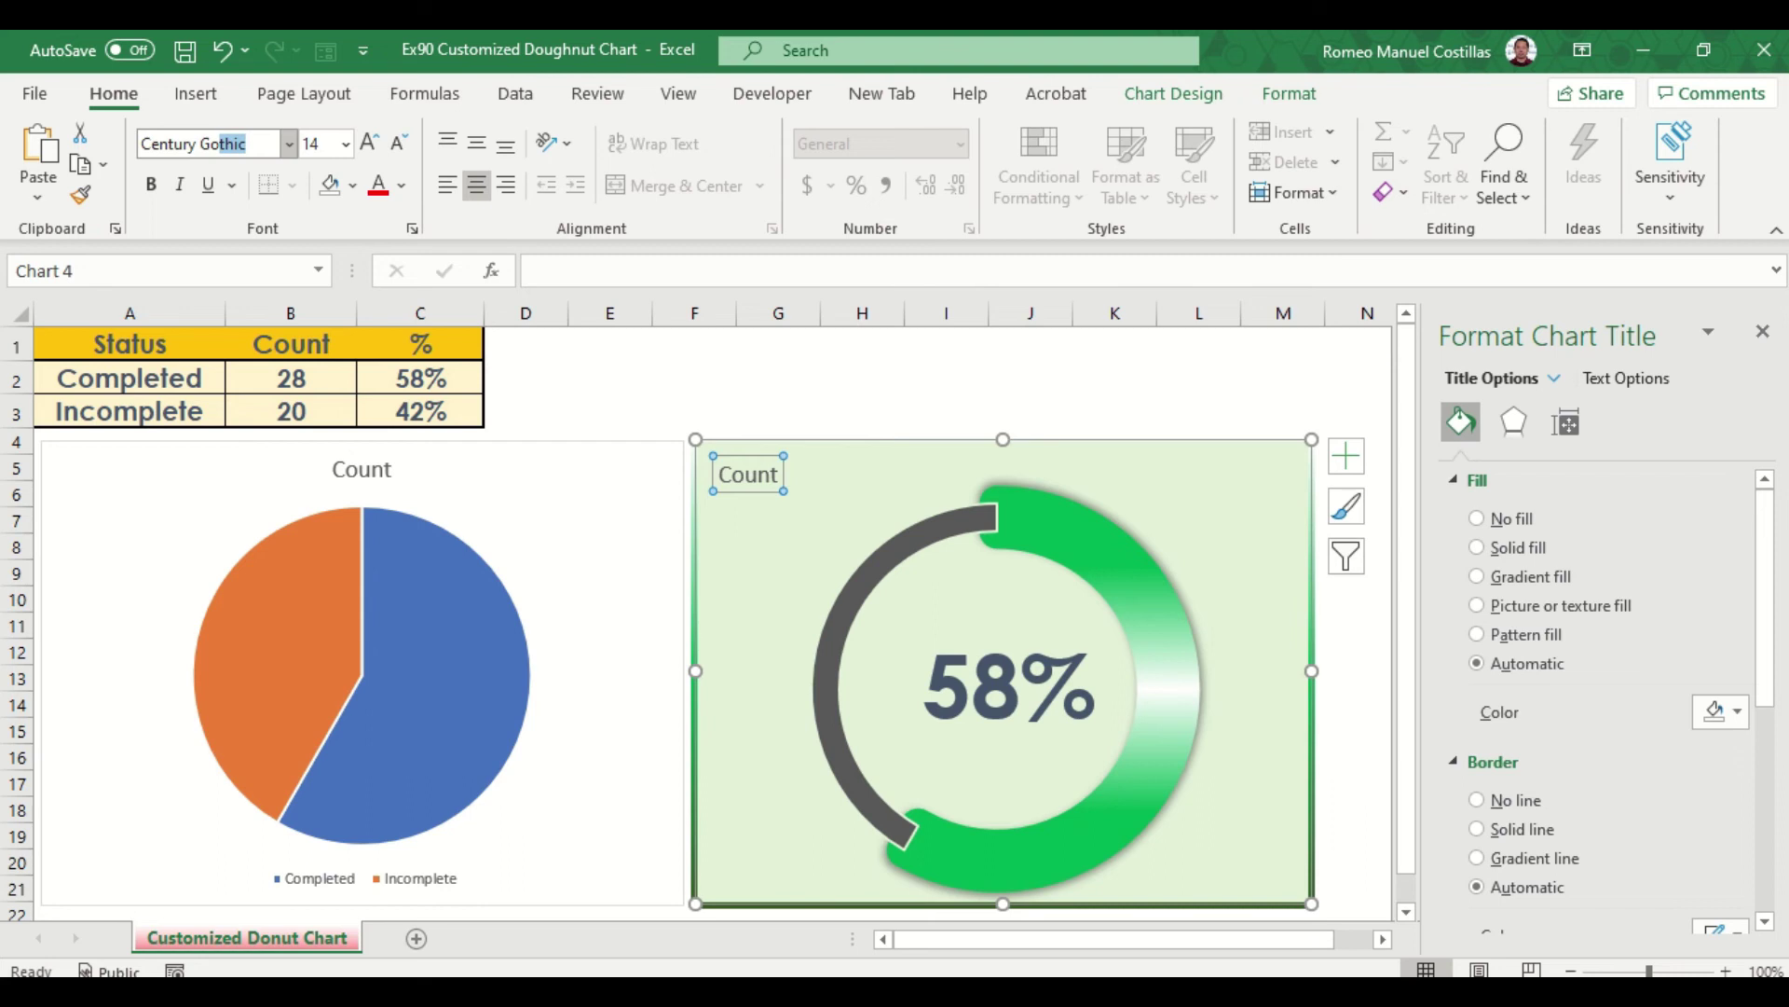
{"action": "type", "text": "ntury Go"}
{"action": "key", "text": "Return"}
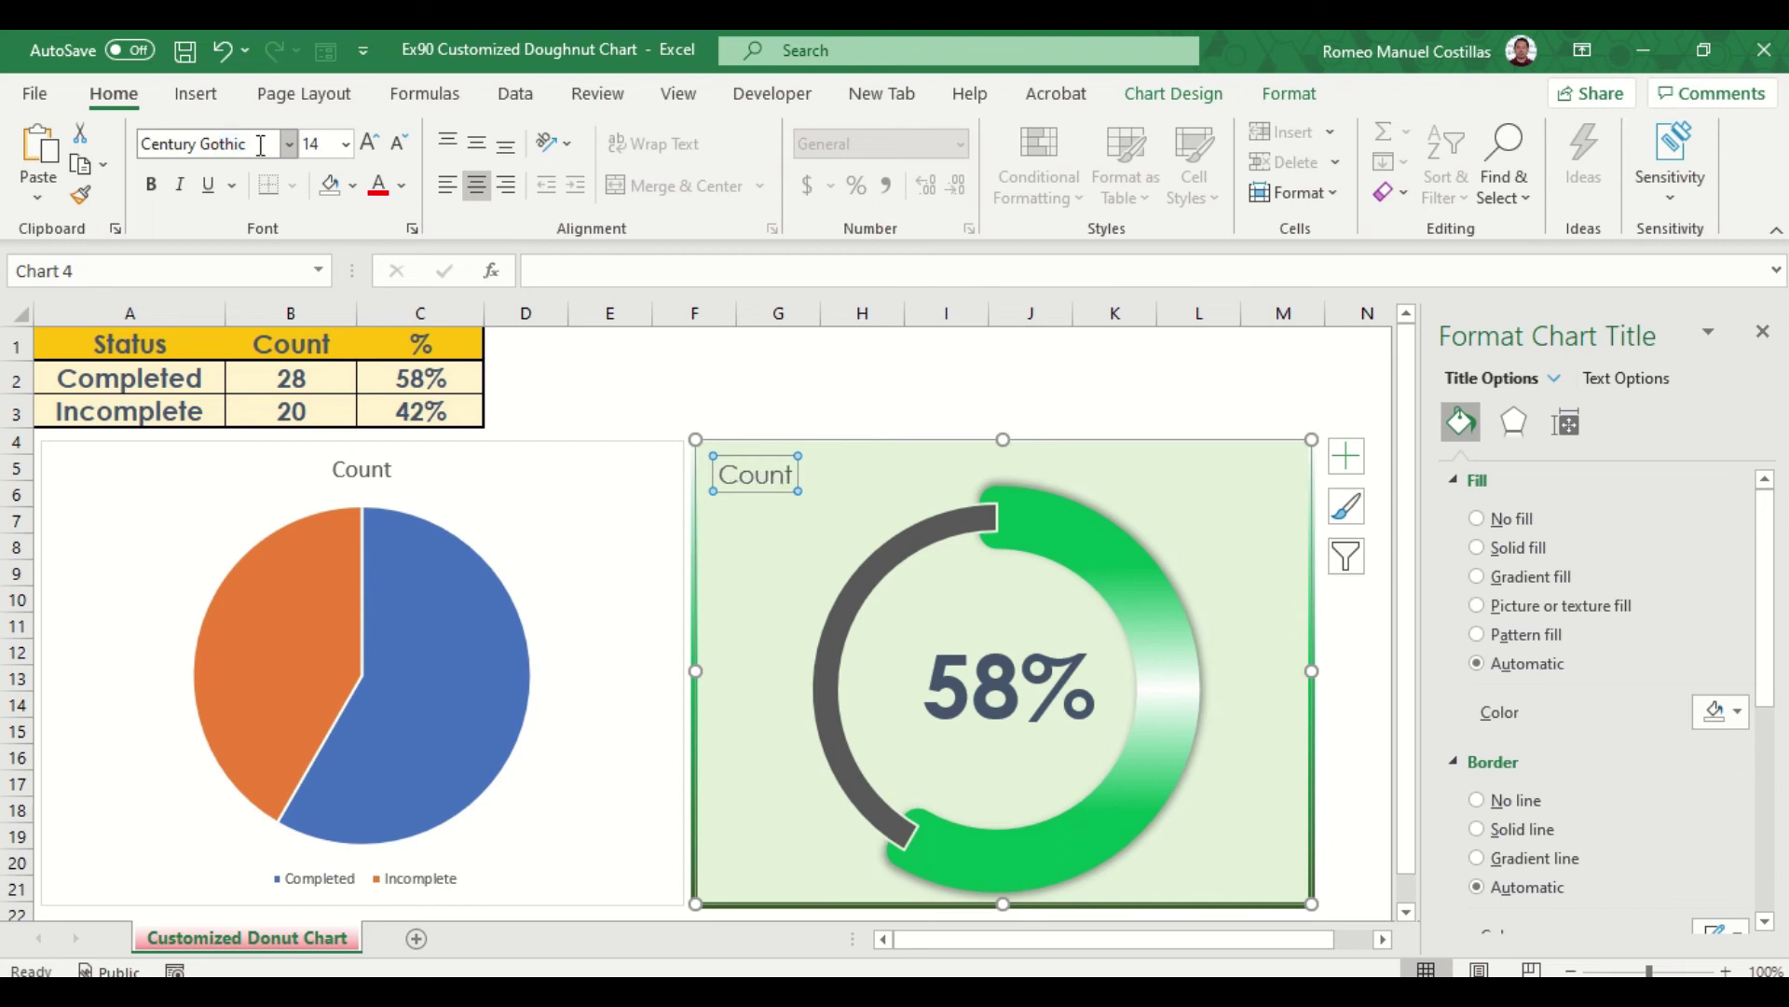
{"action": "left_click", "coordinate": [345, 143]}
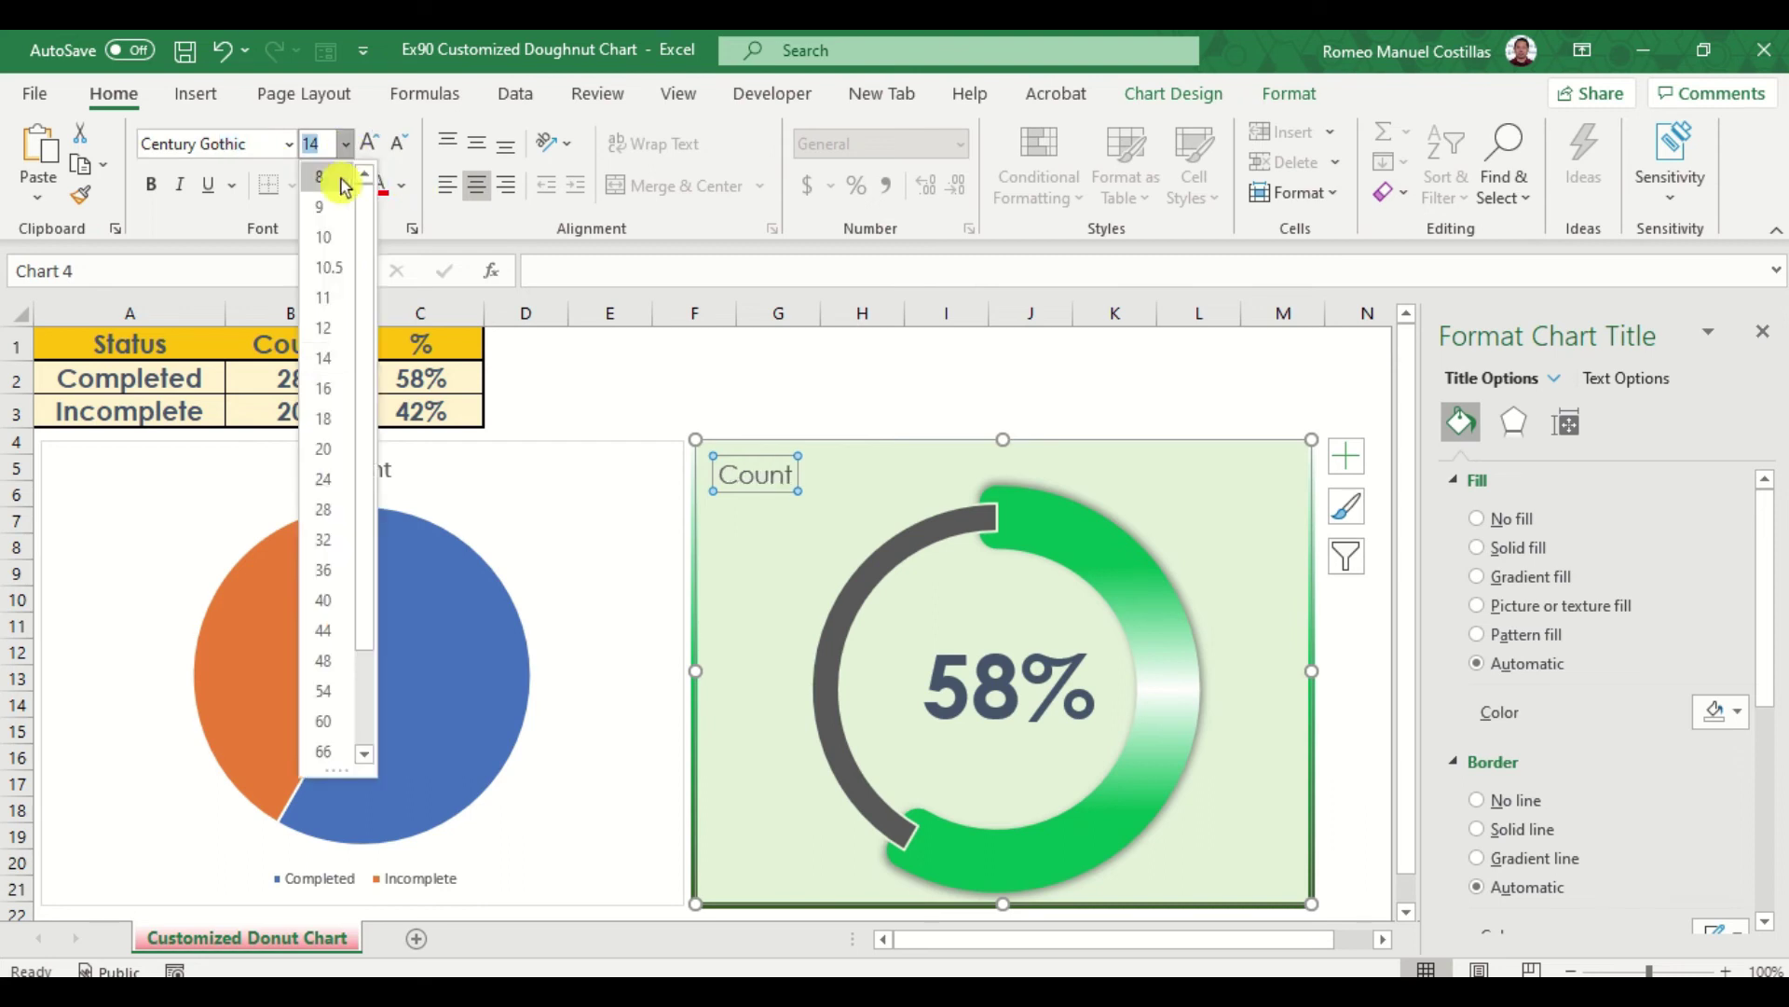
{"action": "left_click", "coordinate": [336, 483]}
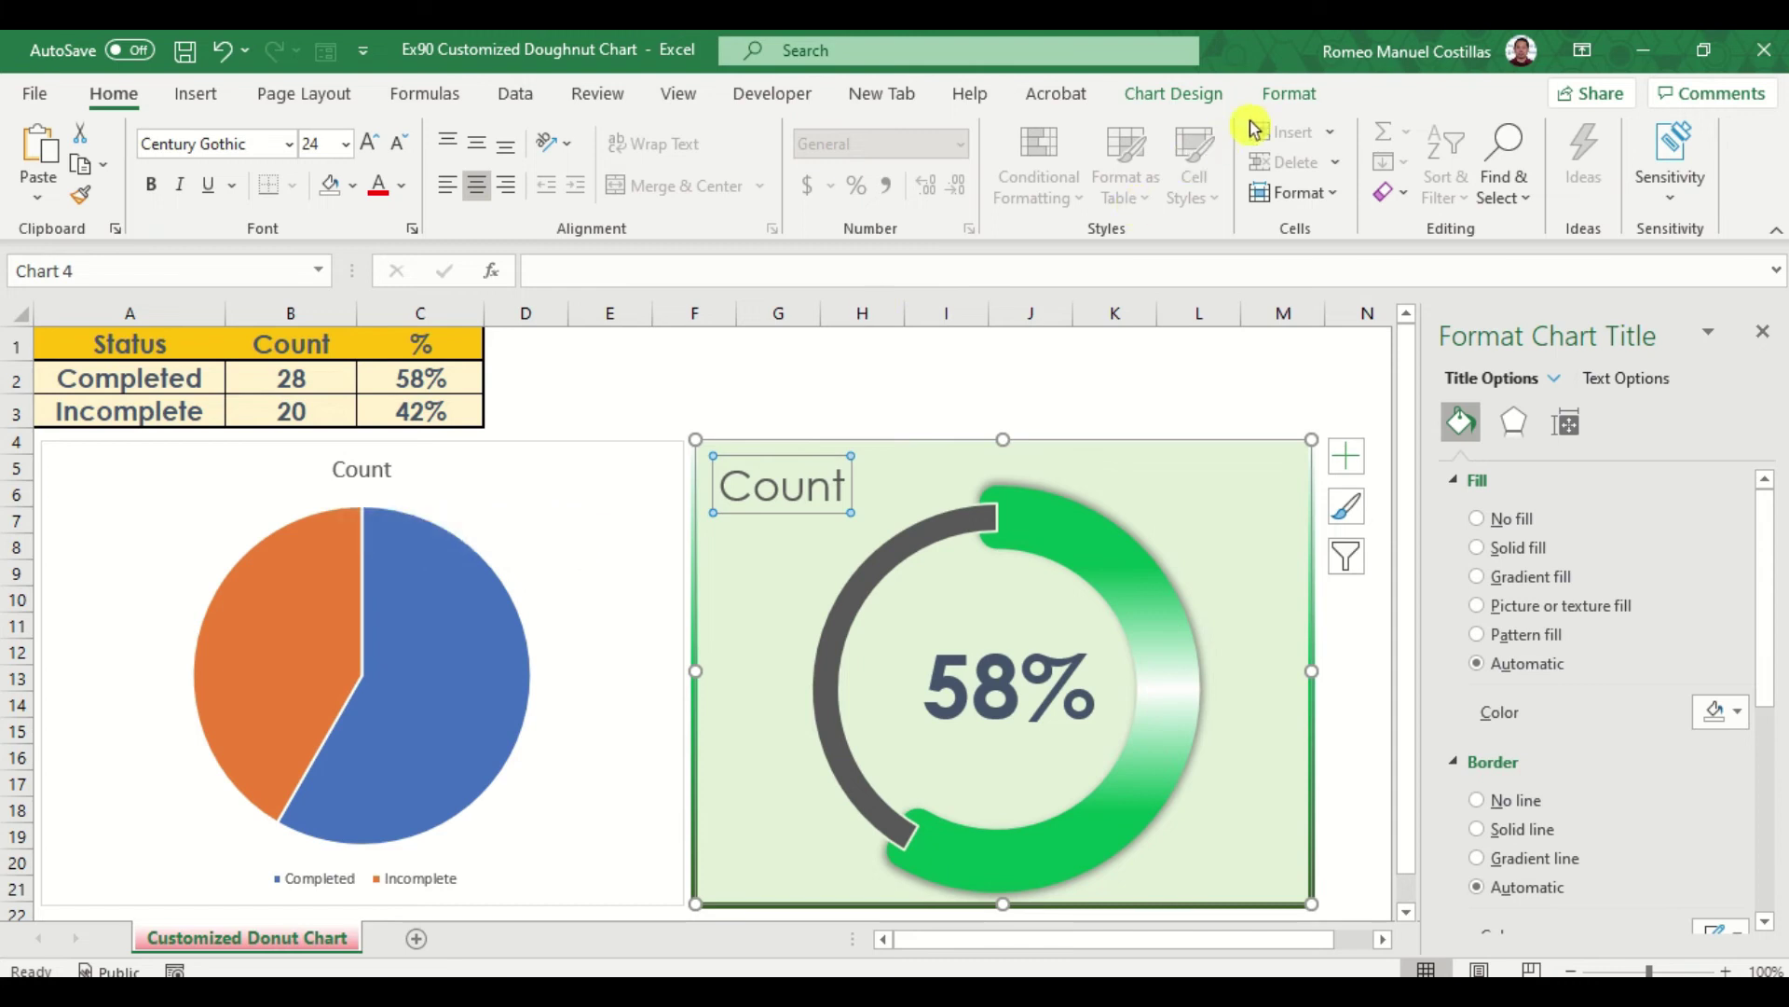
Step: Apply an outer shadow text effect to the Count title
{"action": "left_click", "coordinate": [1291, 97]}
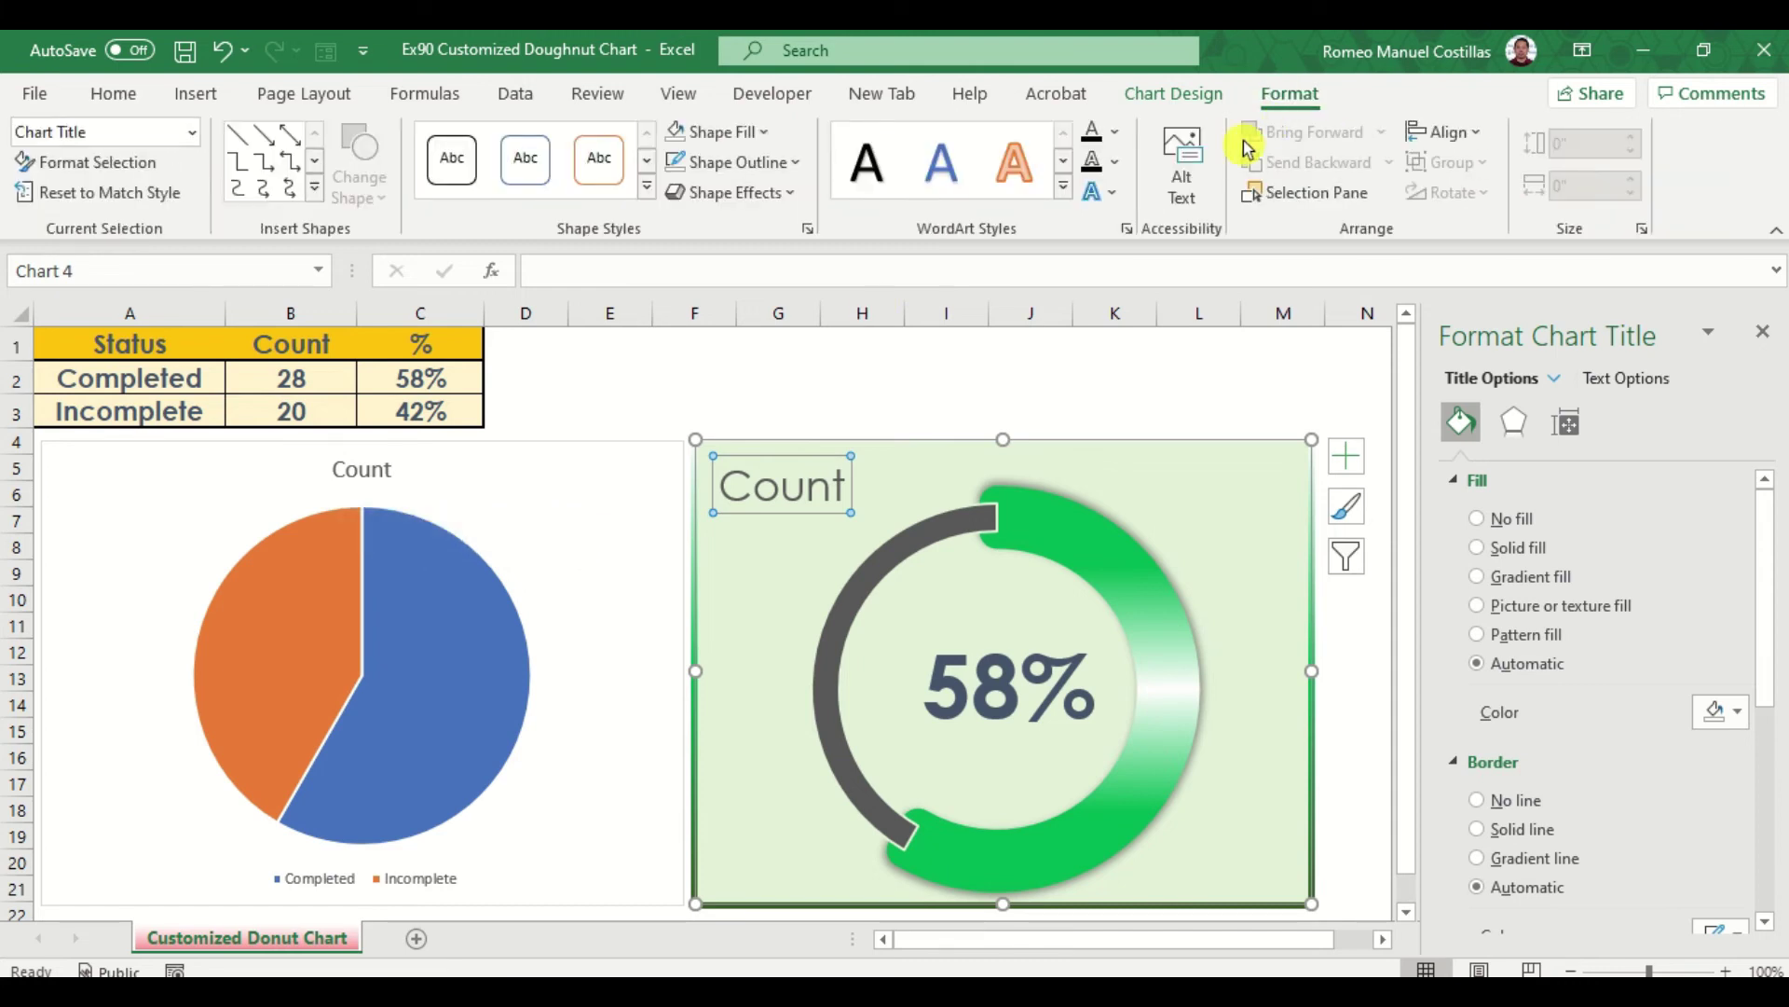
{"action": "left_click", "coordinate": [1104, 197]}
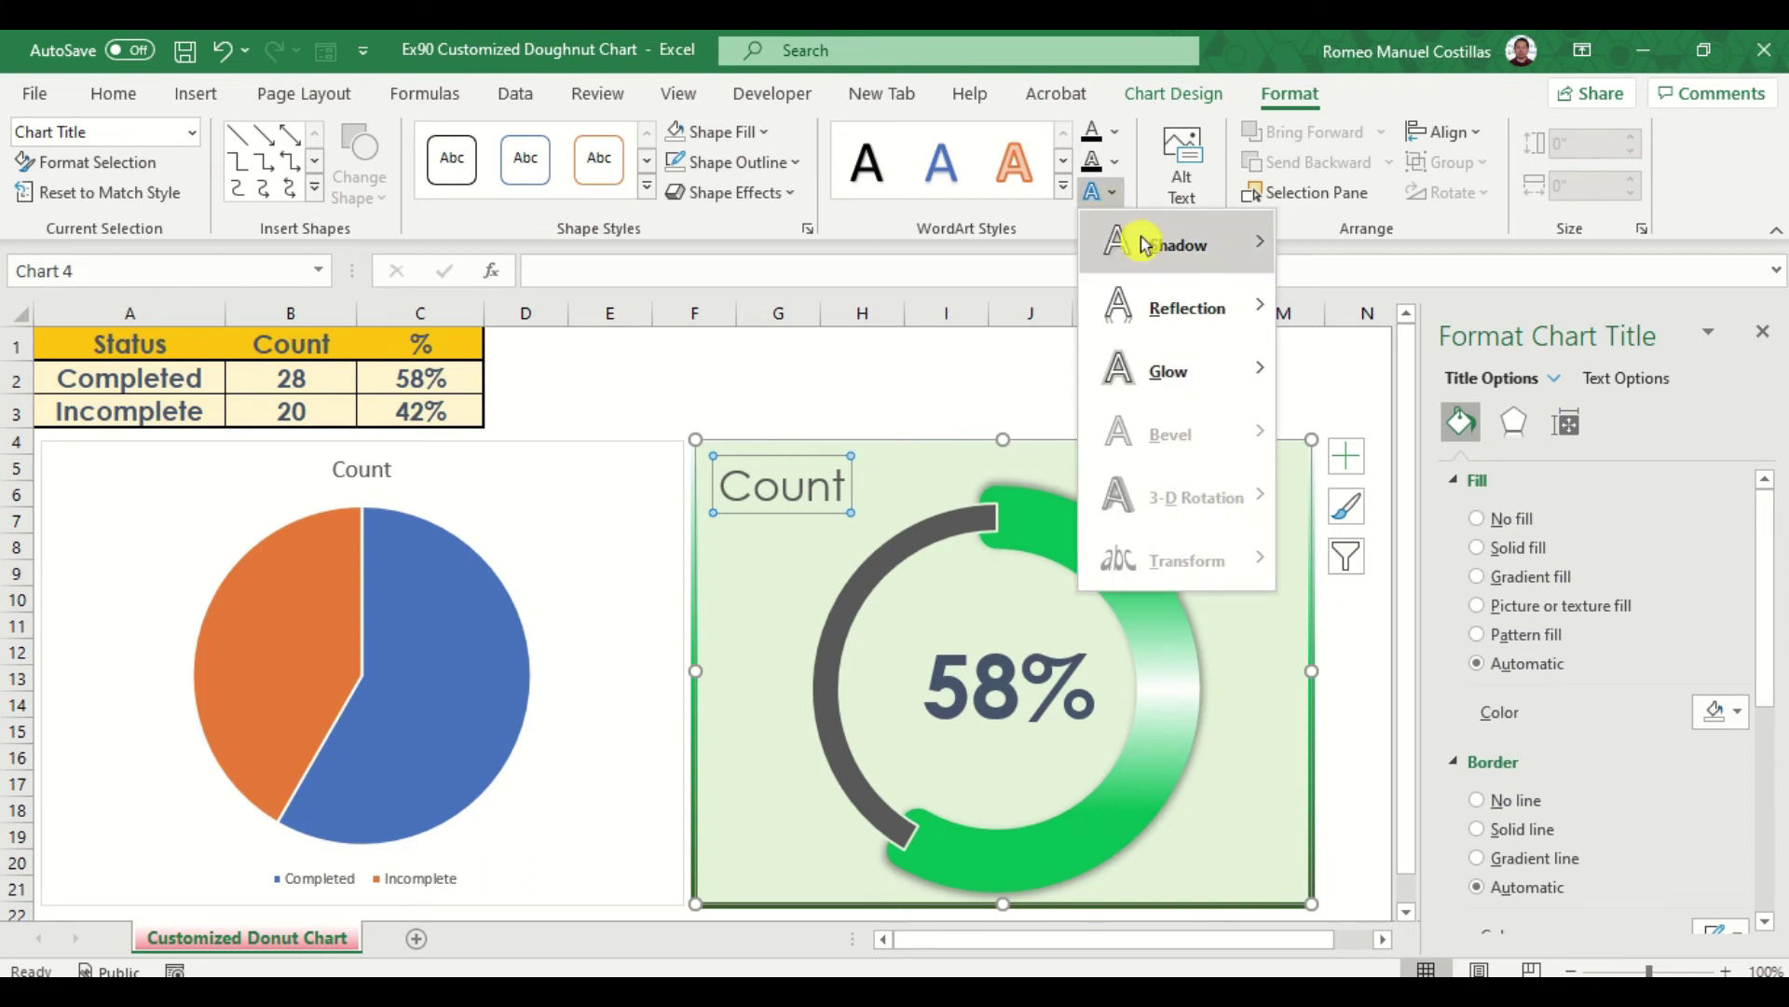
{"action": "mouse_move", "coordinate": [1145, 245]}
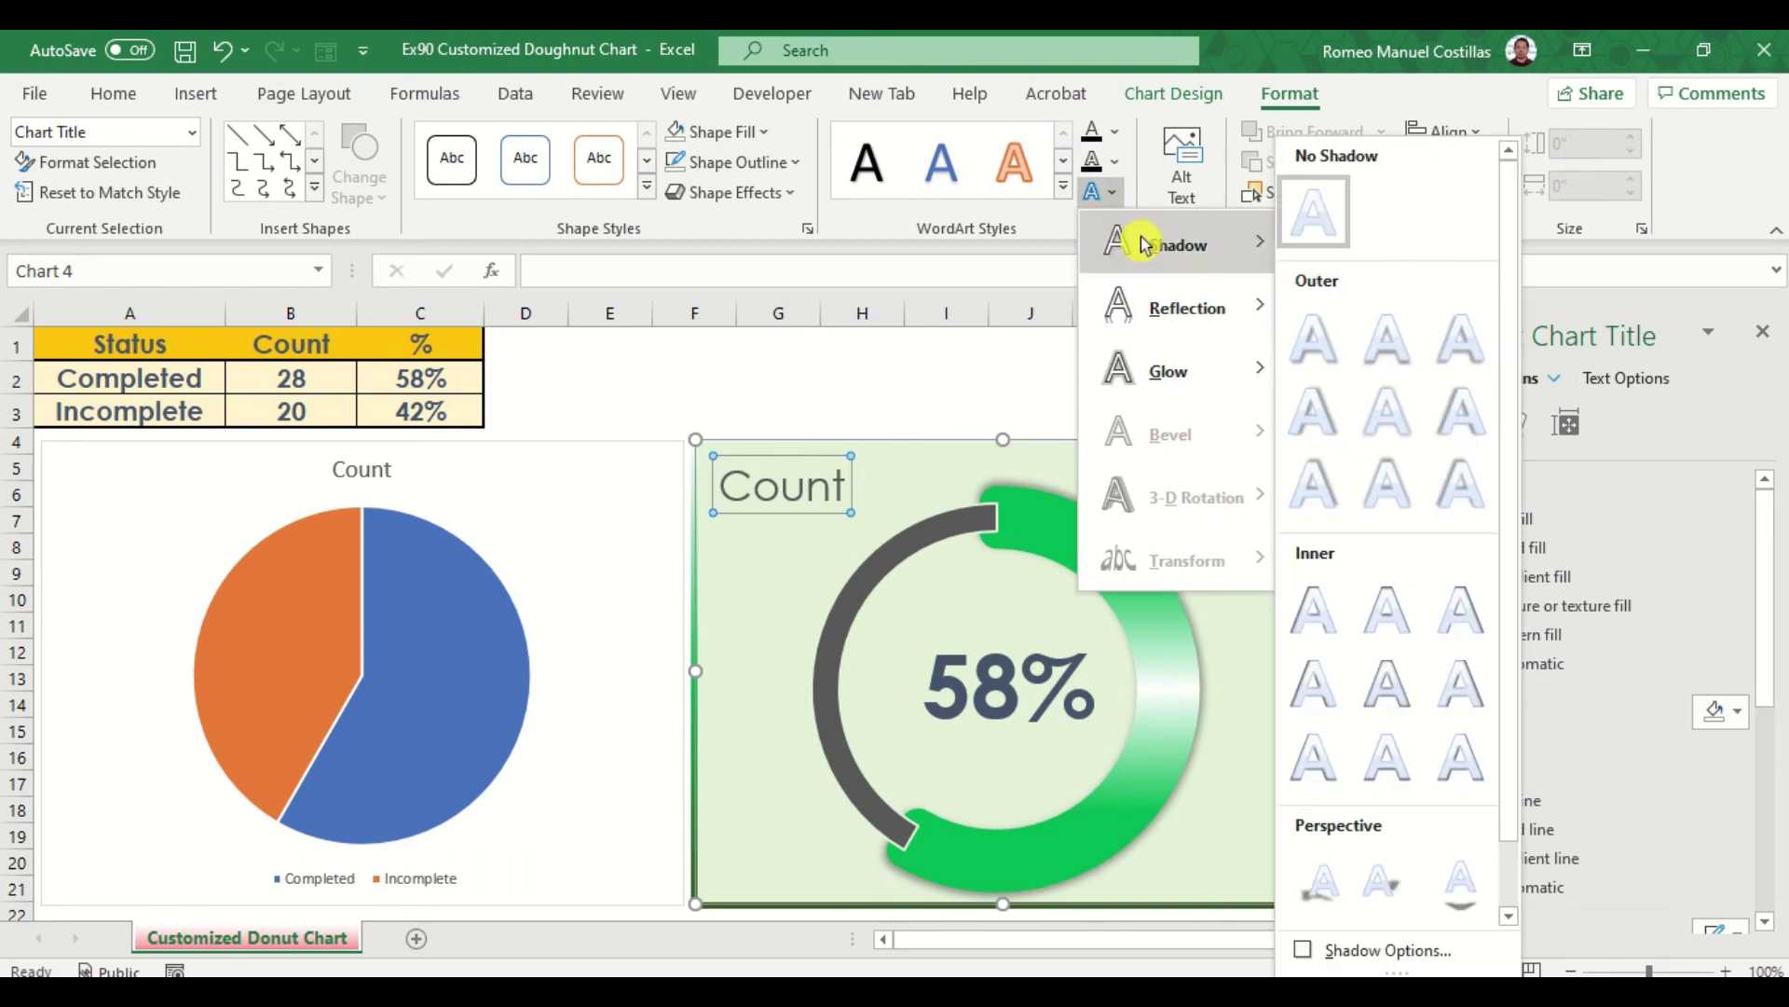
{"action": "left_click", "coordinate": [1478, 352]}
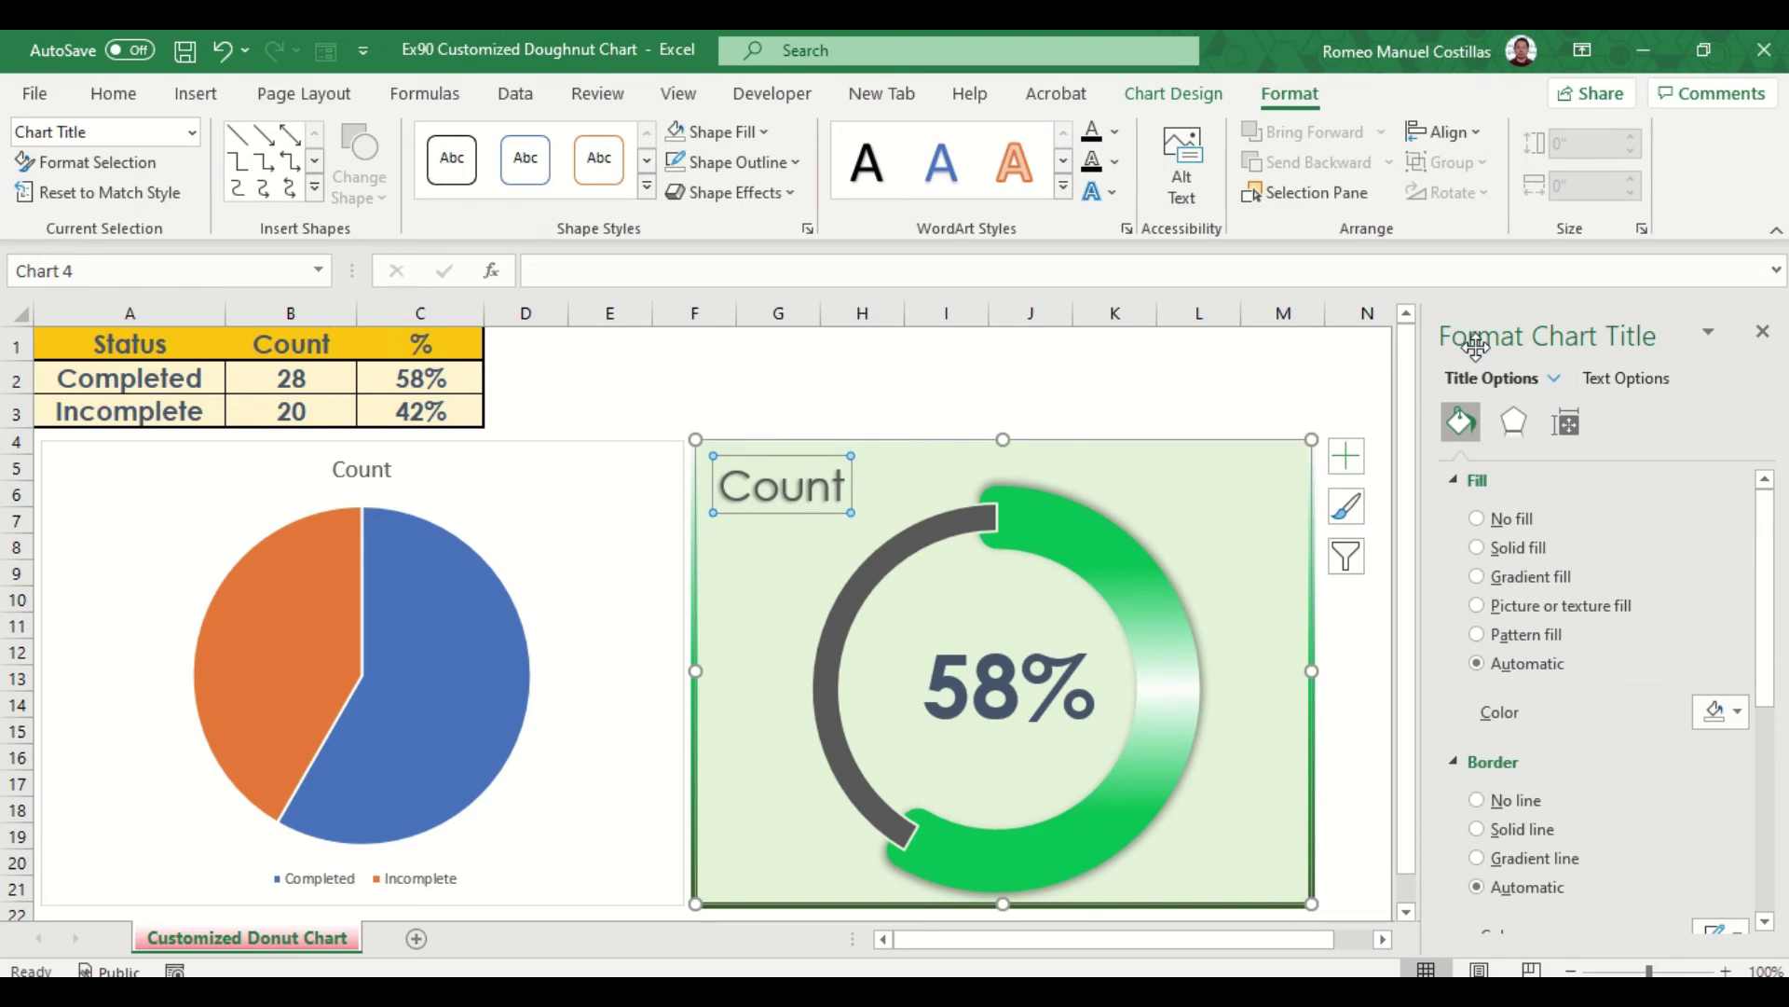
Step: Add a white glow to the Count title text
{"action": "left_click", "coordinate": [1097, 193]}
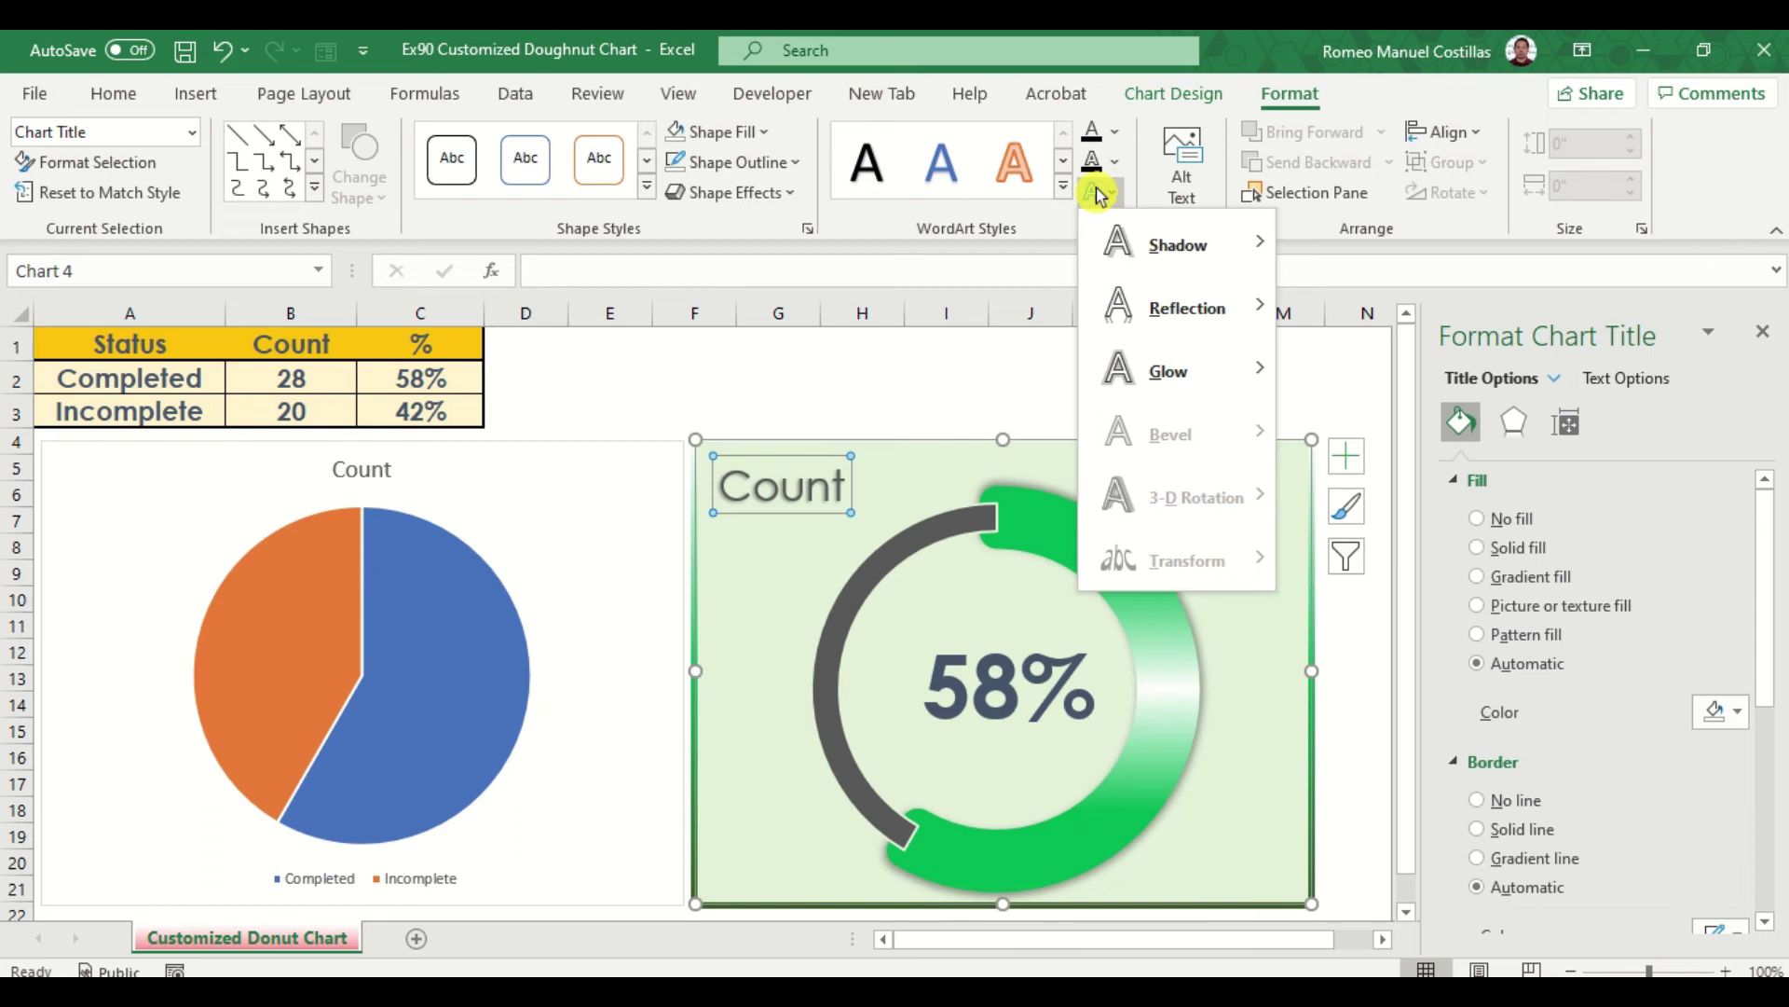
{"action": "mouse_move", "coordinate": [1179, 399]}
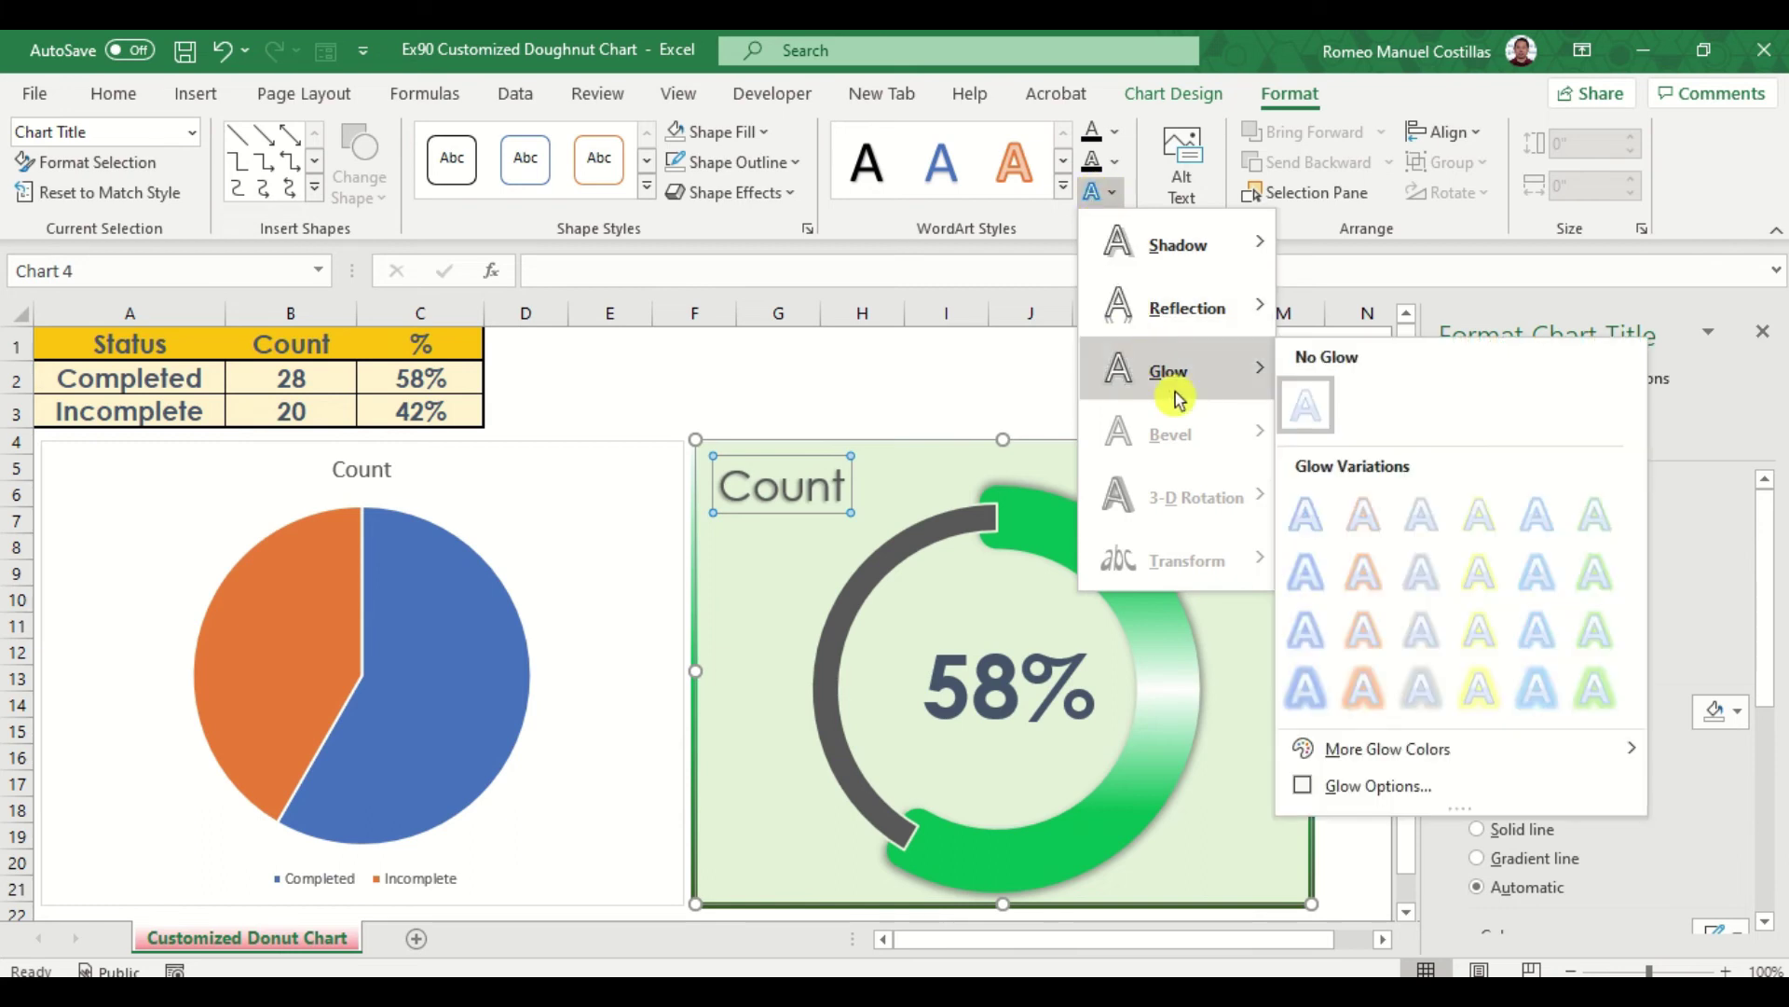
{"action": "mouse_move", "coordinate": [1426, 747]}
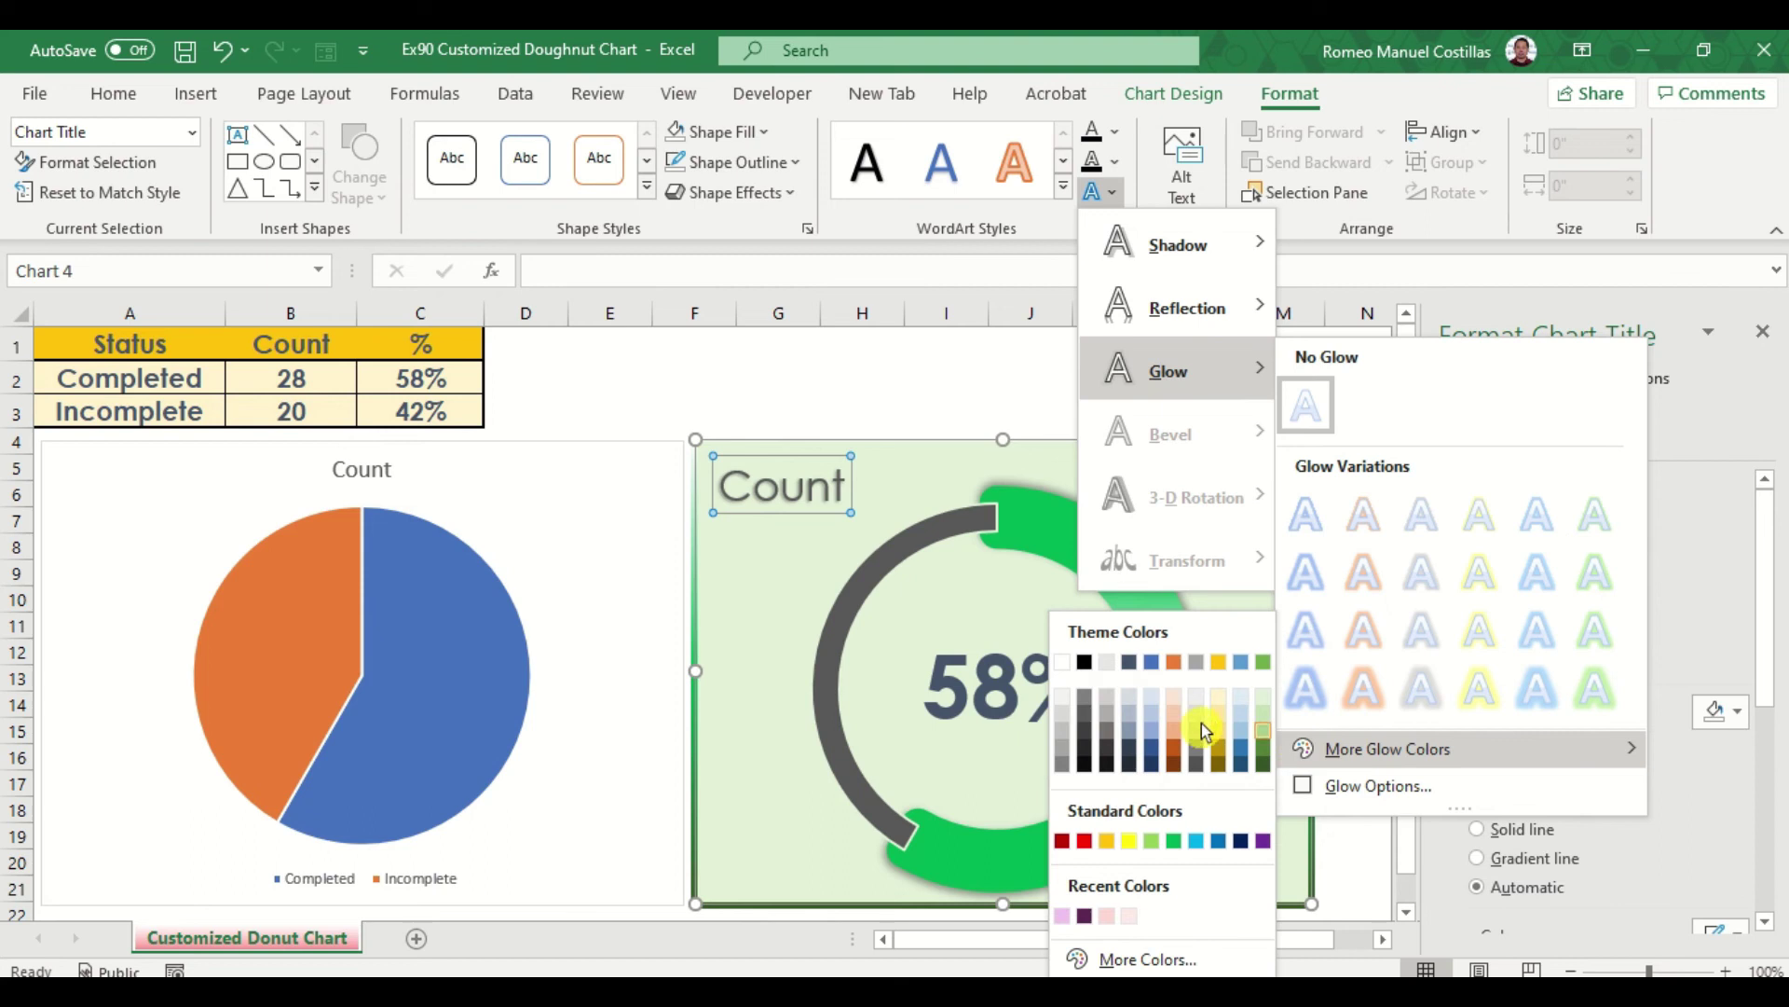
{"action": "left_click", "coordinate": [1068, 666]}
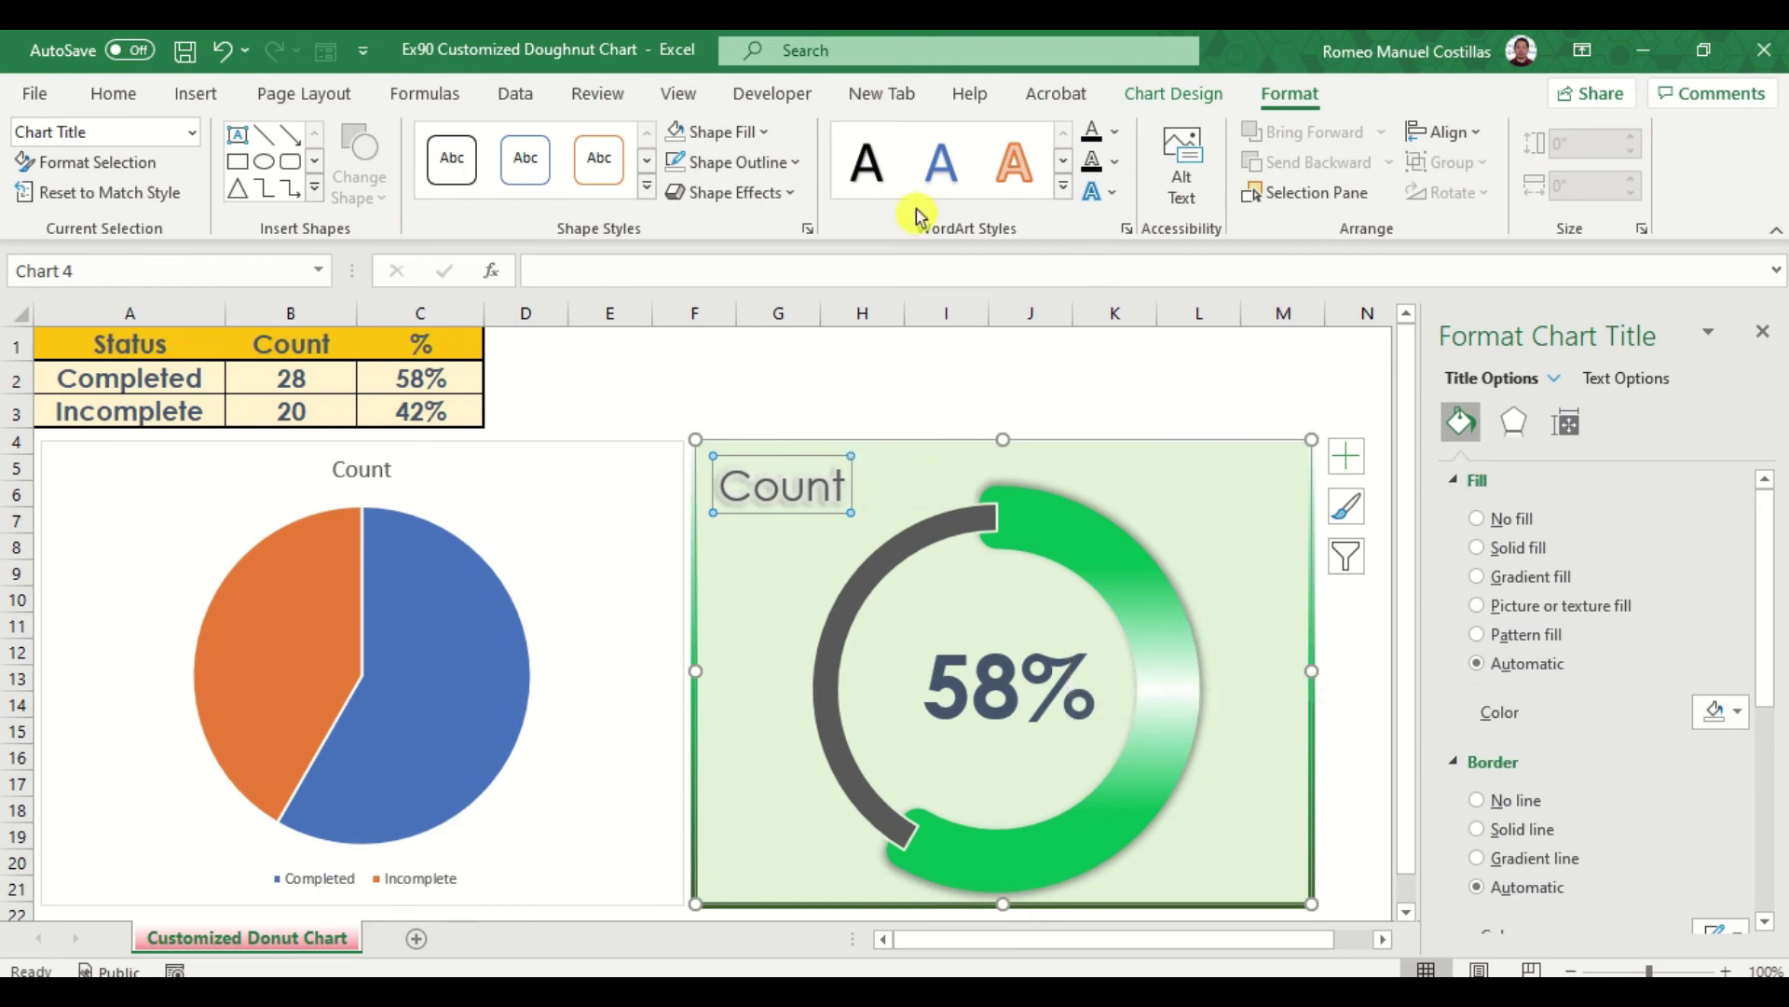
Step: Fill the title with light green and rename it '% Completed'
{"action": "left_click", "coordinate": [753, 138]}
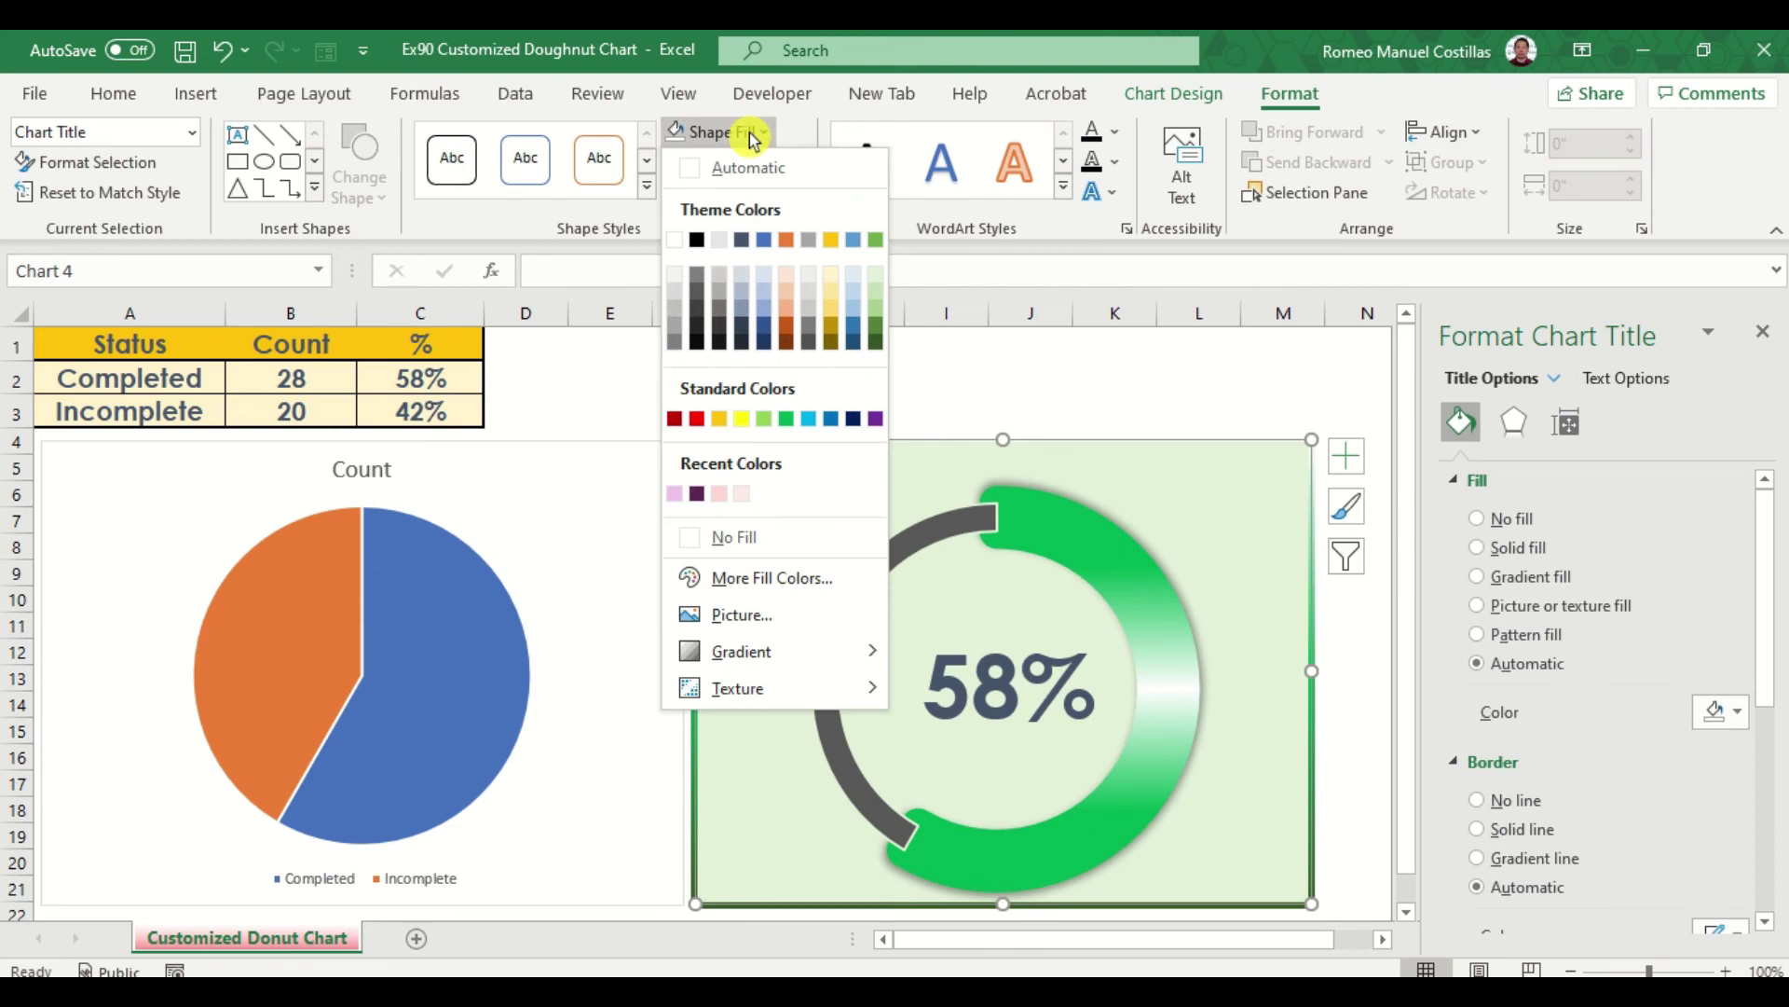
{"action": "left_click", "coordinate": [878, 291]}
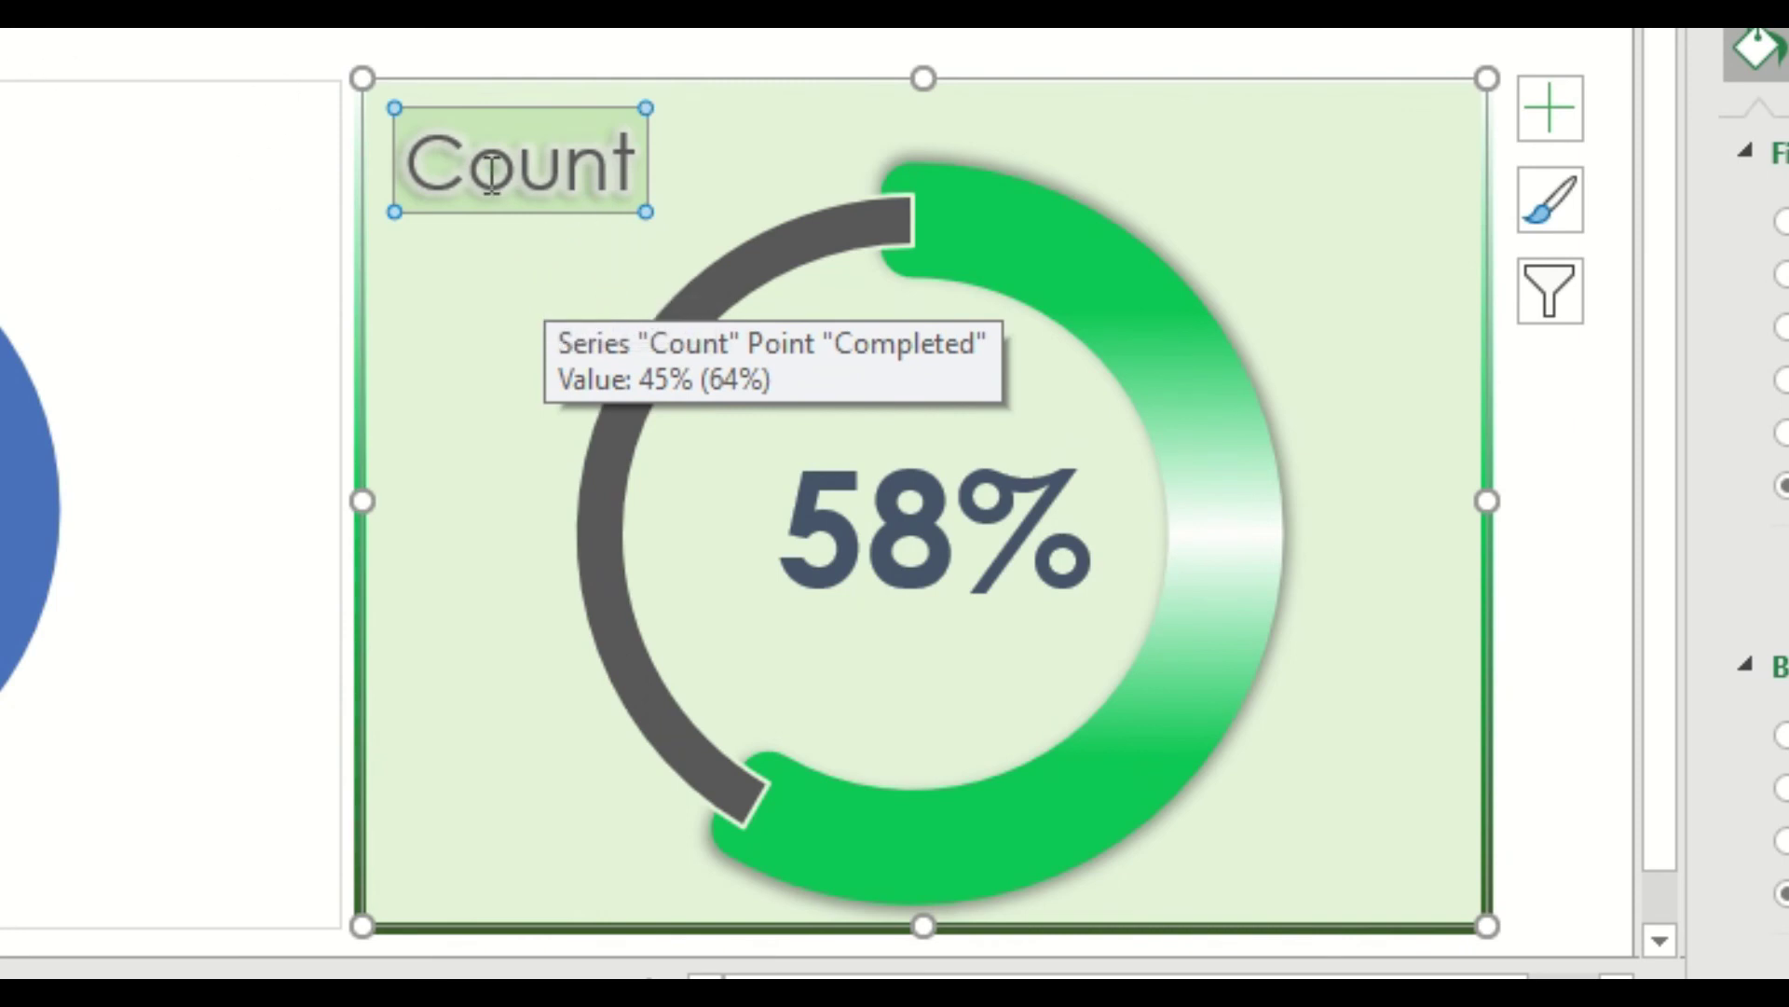
{"action": "left_click", "coordinate": [434, 163]}
{"action": "key", "text": "shift+End"}
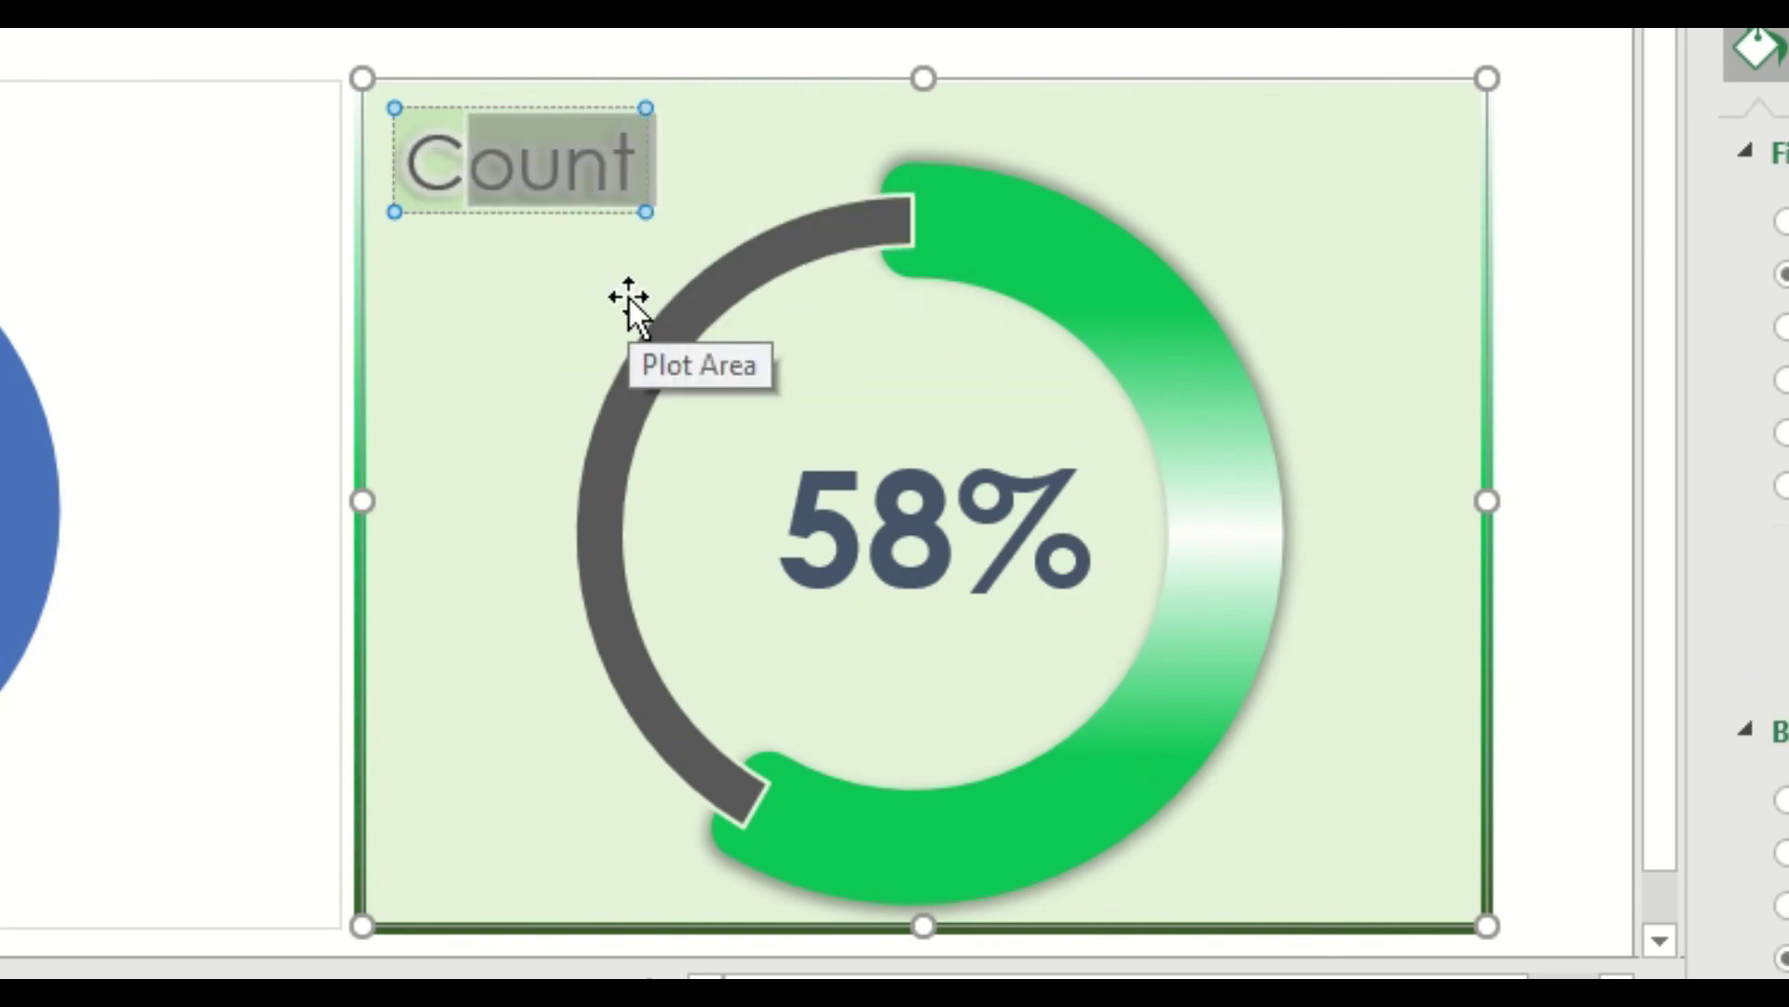
{"action": "type", "text": "comple"}
{"action": "key", "text": "BackSpace"}
{"action": "key", "text": "BackSpace"}
{"action": "key", "text": "BackSpace"}
{"action": "key", "text": "BackSpace"}
{"action": "key", "text": "BackSpace"}
{"action": "key", "text": "BackSpace"}
{"action": "type", "text": "ompleted"}
{"action": "key", "text": "Home"}
{"action": "type", "text": "%"}
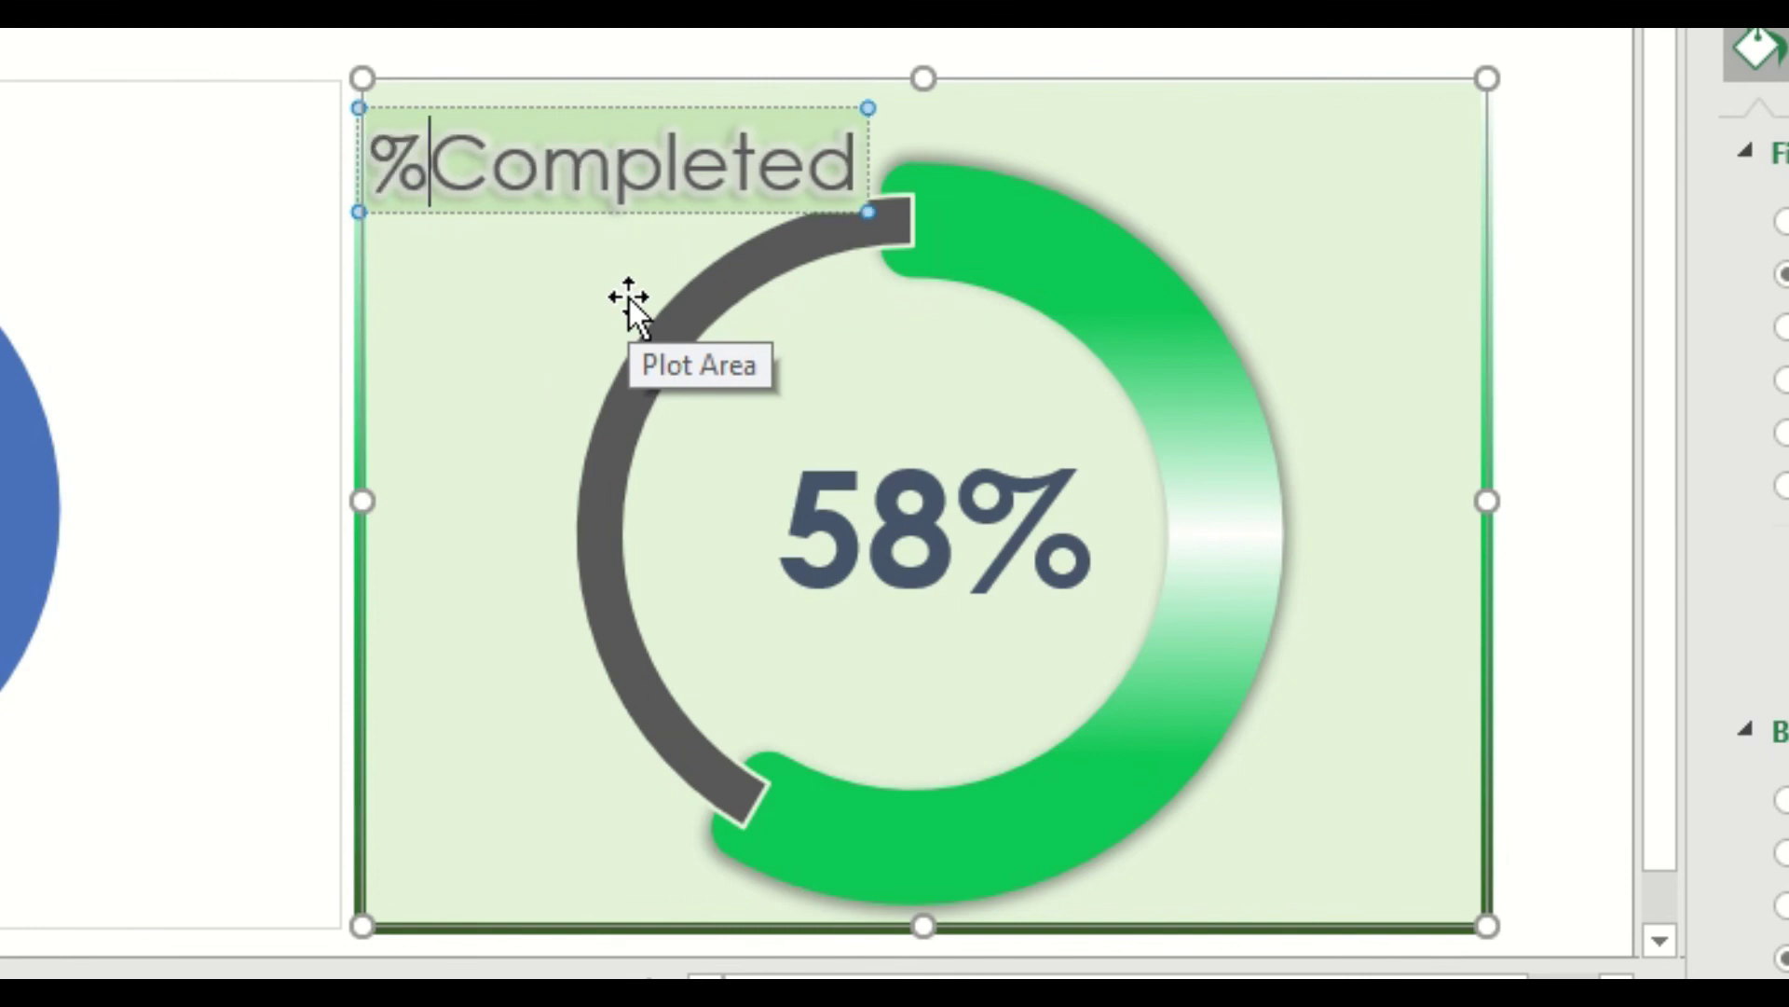
Step: Reduce the '% Completed' title's font size and shift it to the chart's top-left corner
{"action": "key", "text": "ctrl+a"}
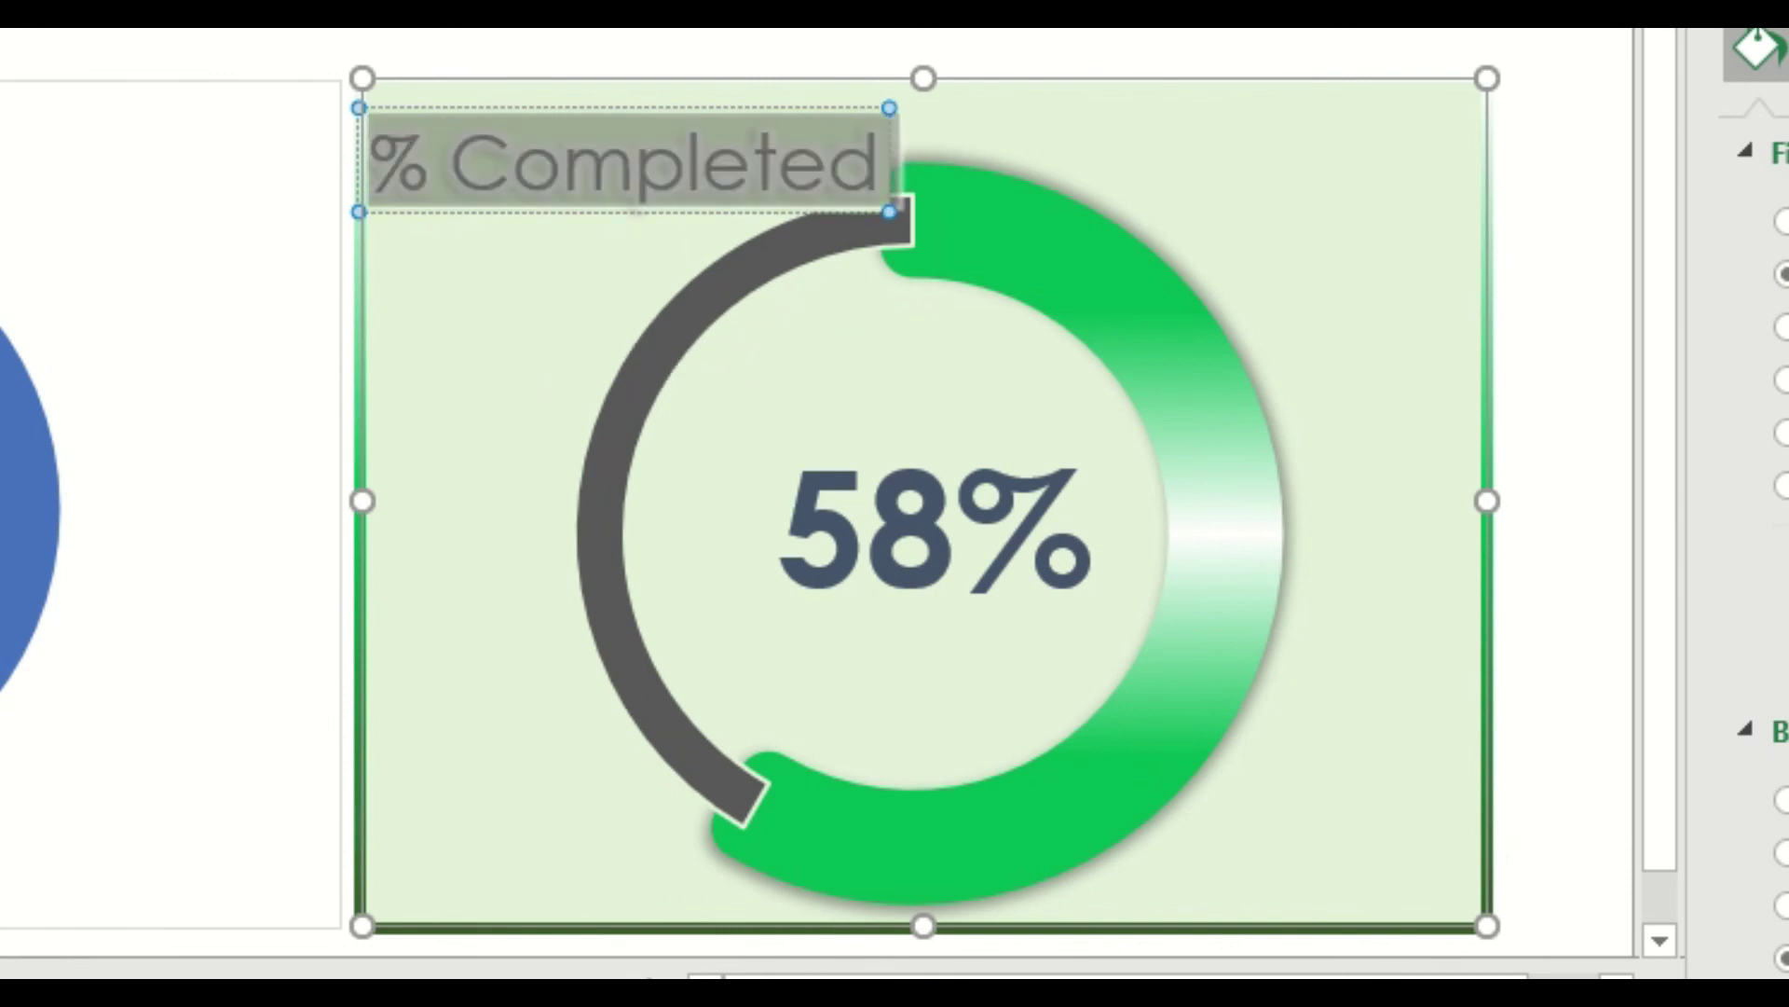
{"action": "key", "text": "ctrl+shift+less"}
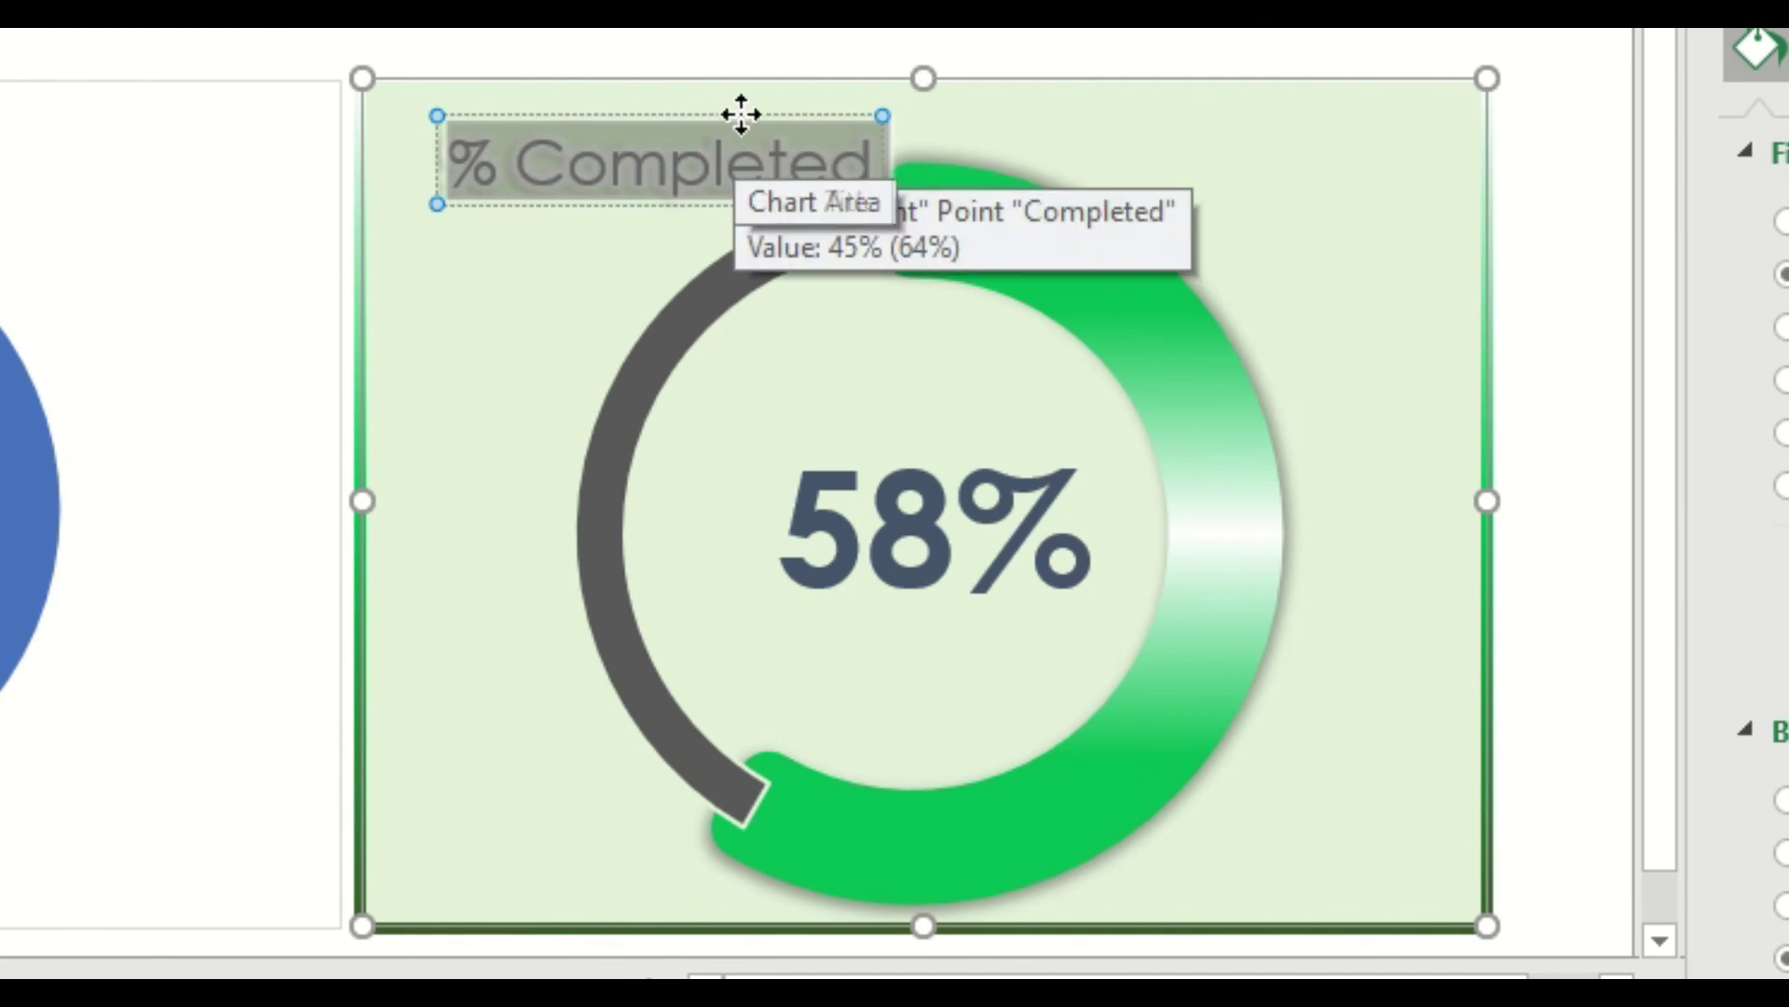
{"action": "left_click_drag", "start_coordinate": [739, 114], "coordinate": [691, 114]}
{"action": "key", "text": "Escape"}
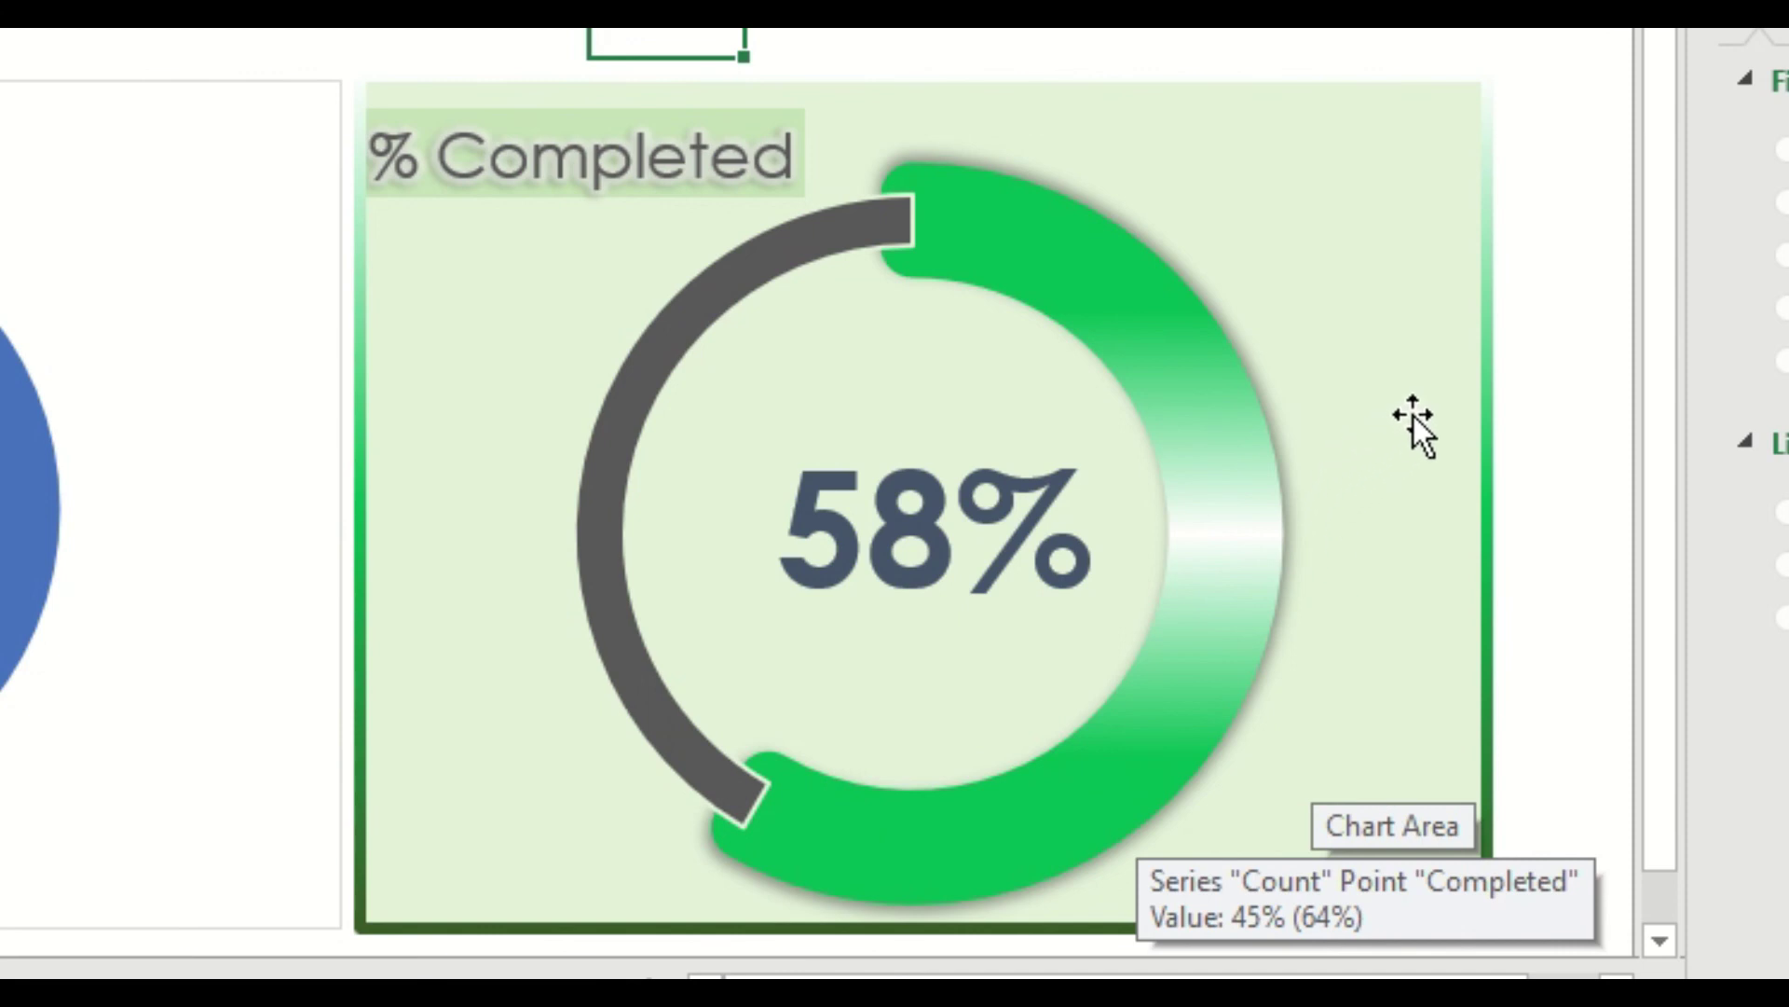
{"action": "left_click", "coordinate": [1539, 419]}
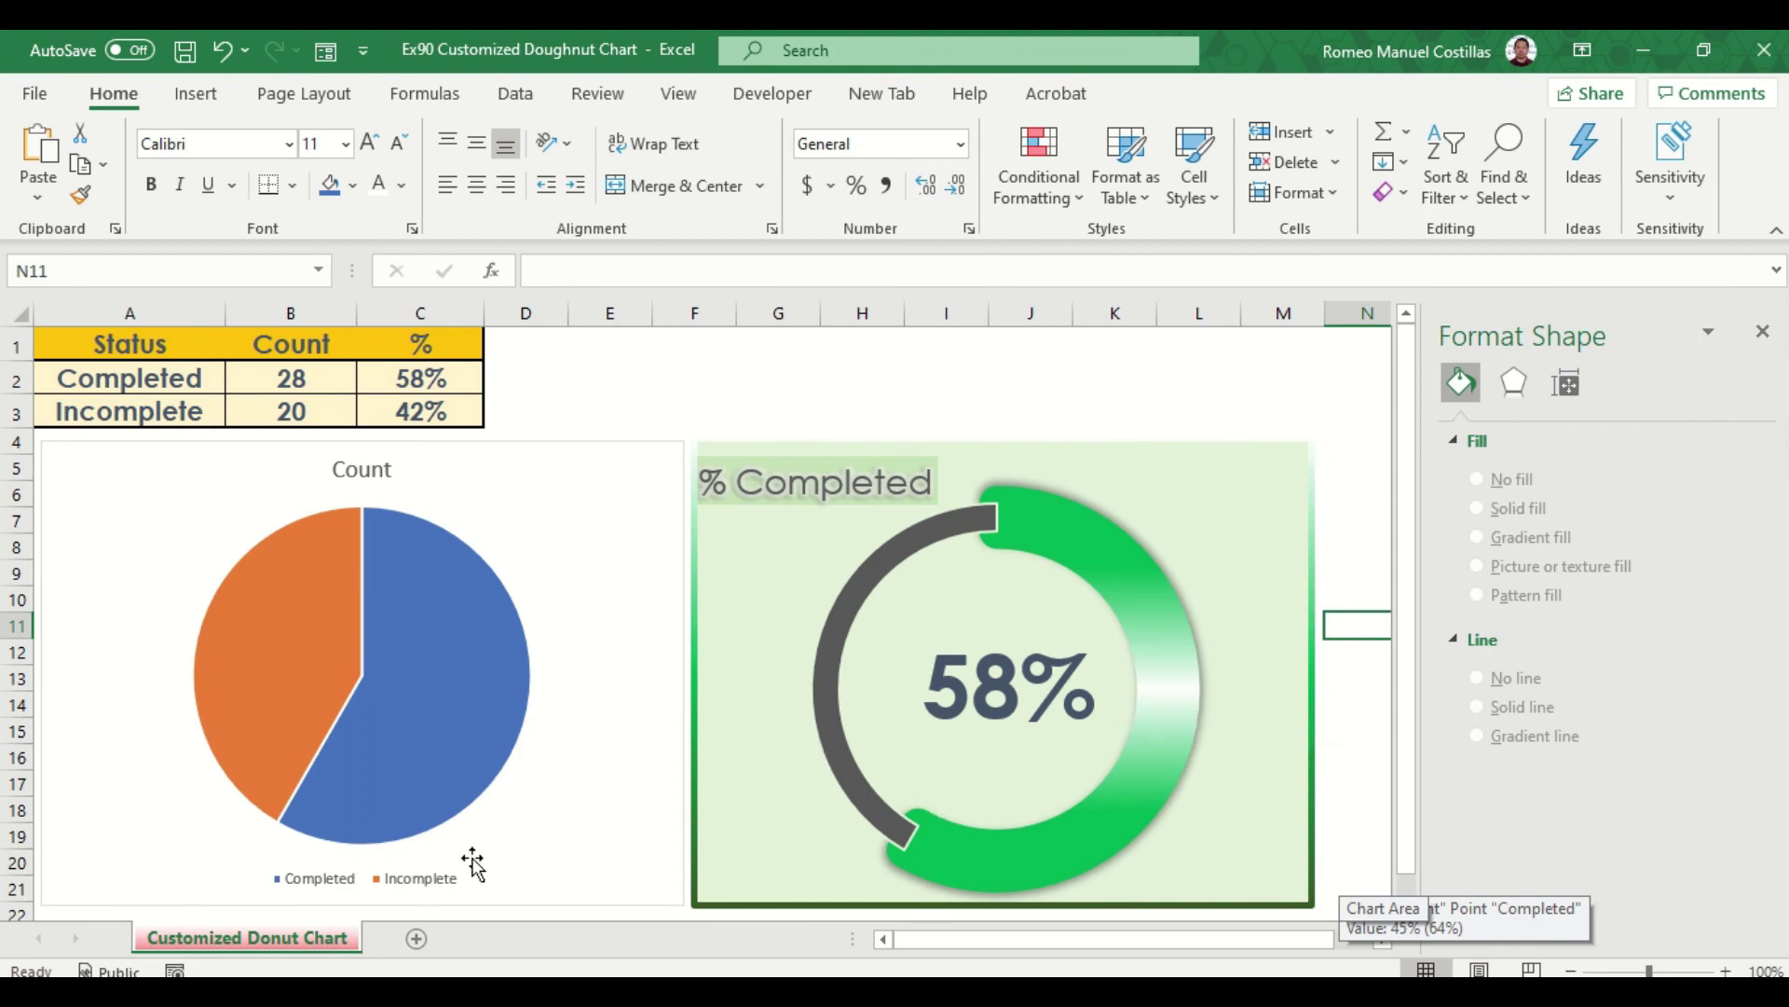
{"action": "left_click", "coordinate": [326, 942]}
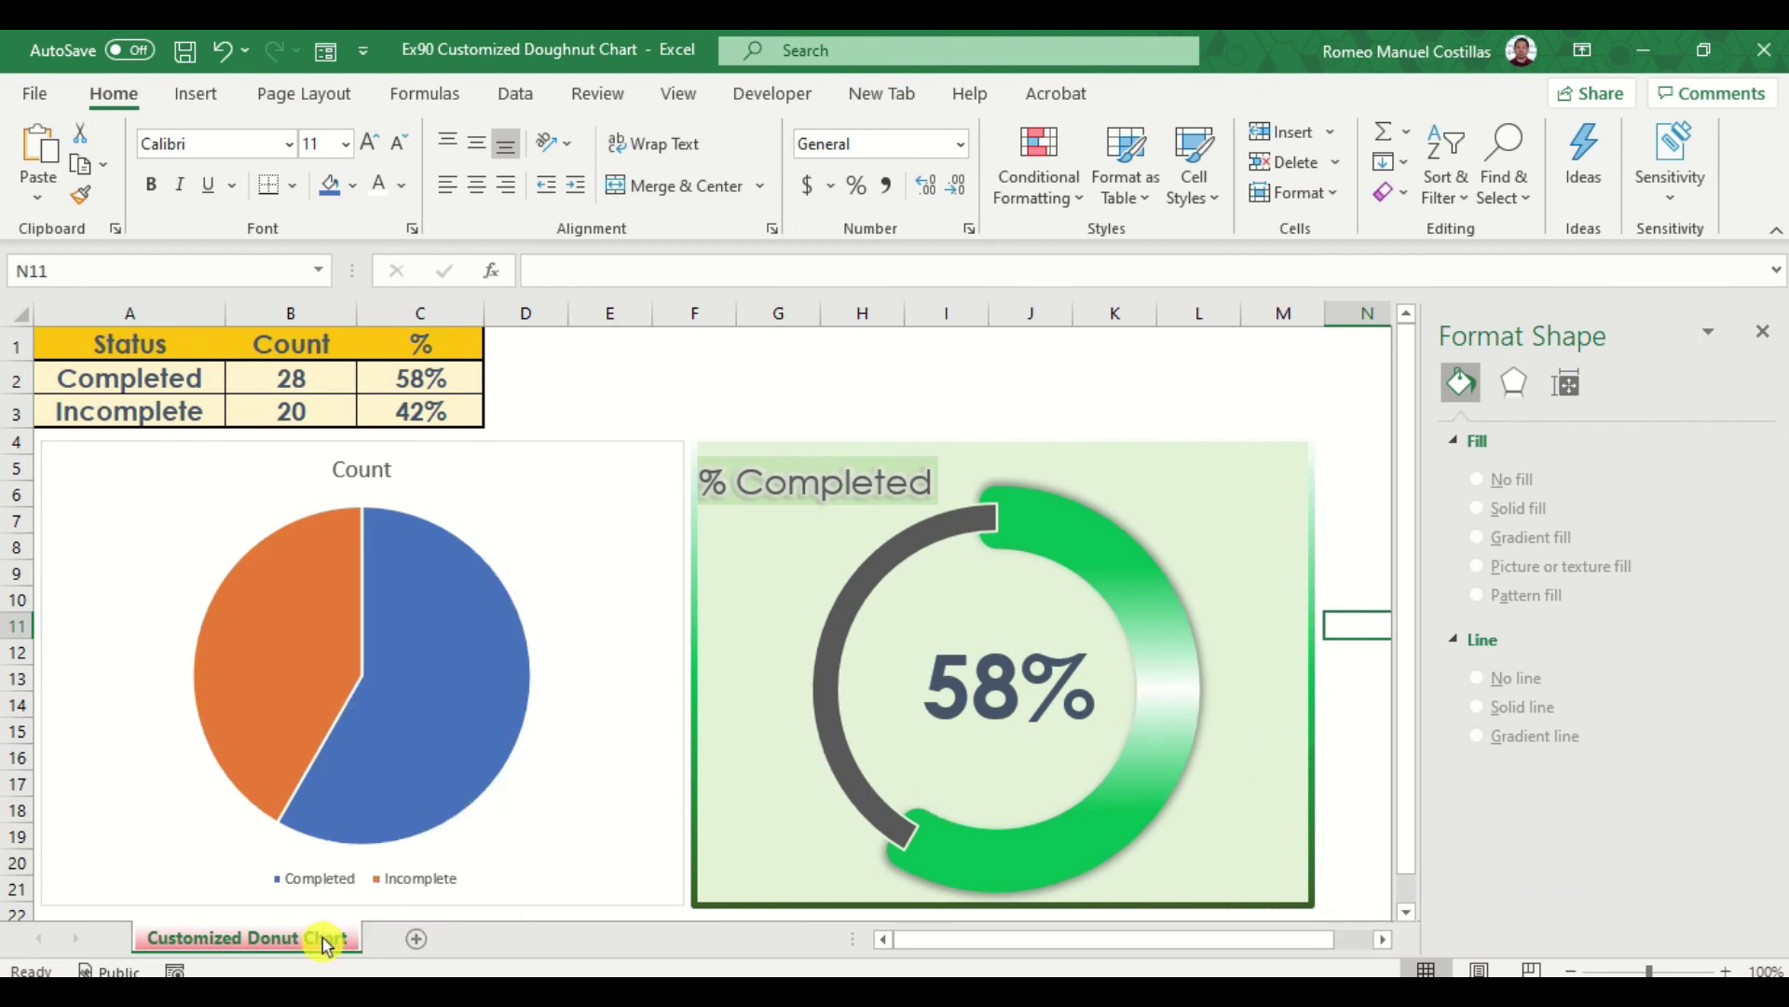
Step: Unhide the Other Colors sheet
{"action": "right_click", "coordinate": [326, 942]}
{"action": "left_click", "coordinate": [407, 876]}
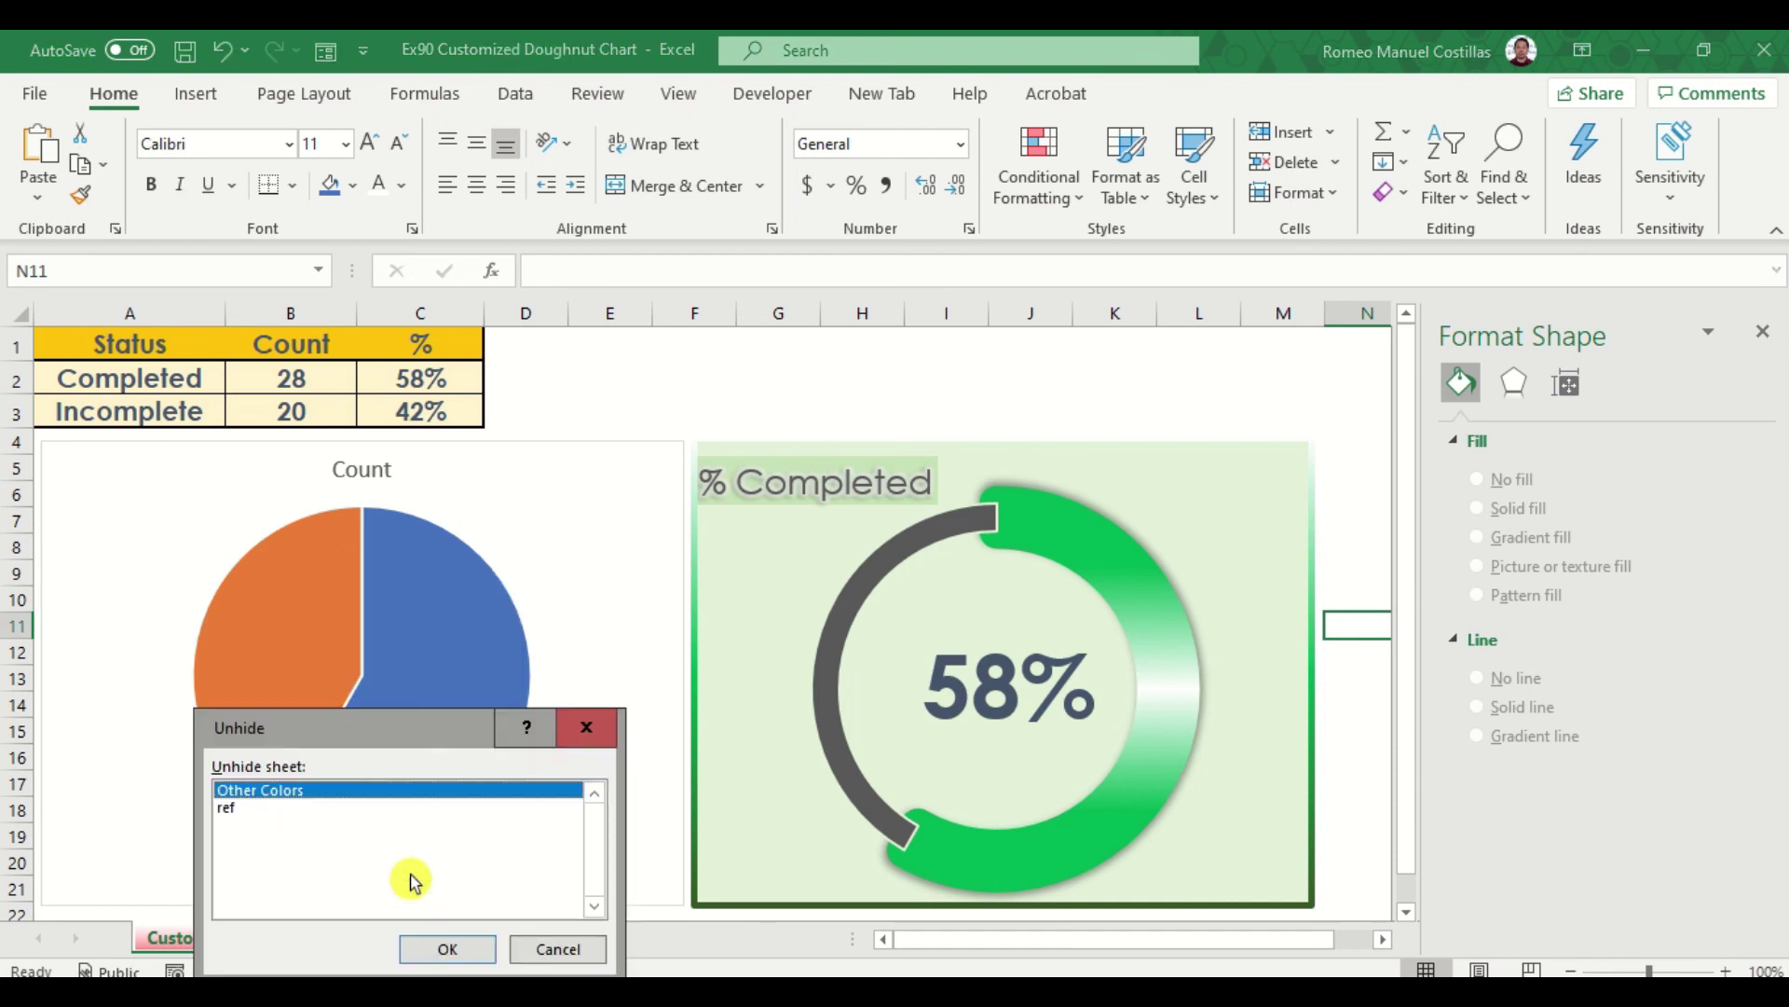
{"action": "left_click", "coordinate": [445, 947]}
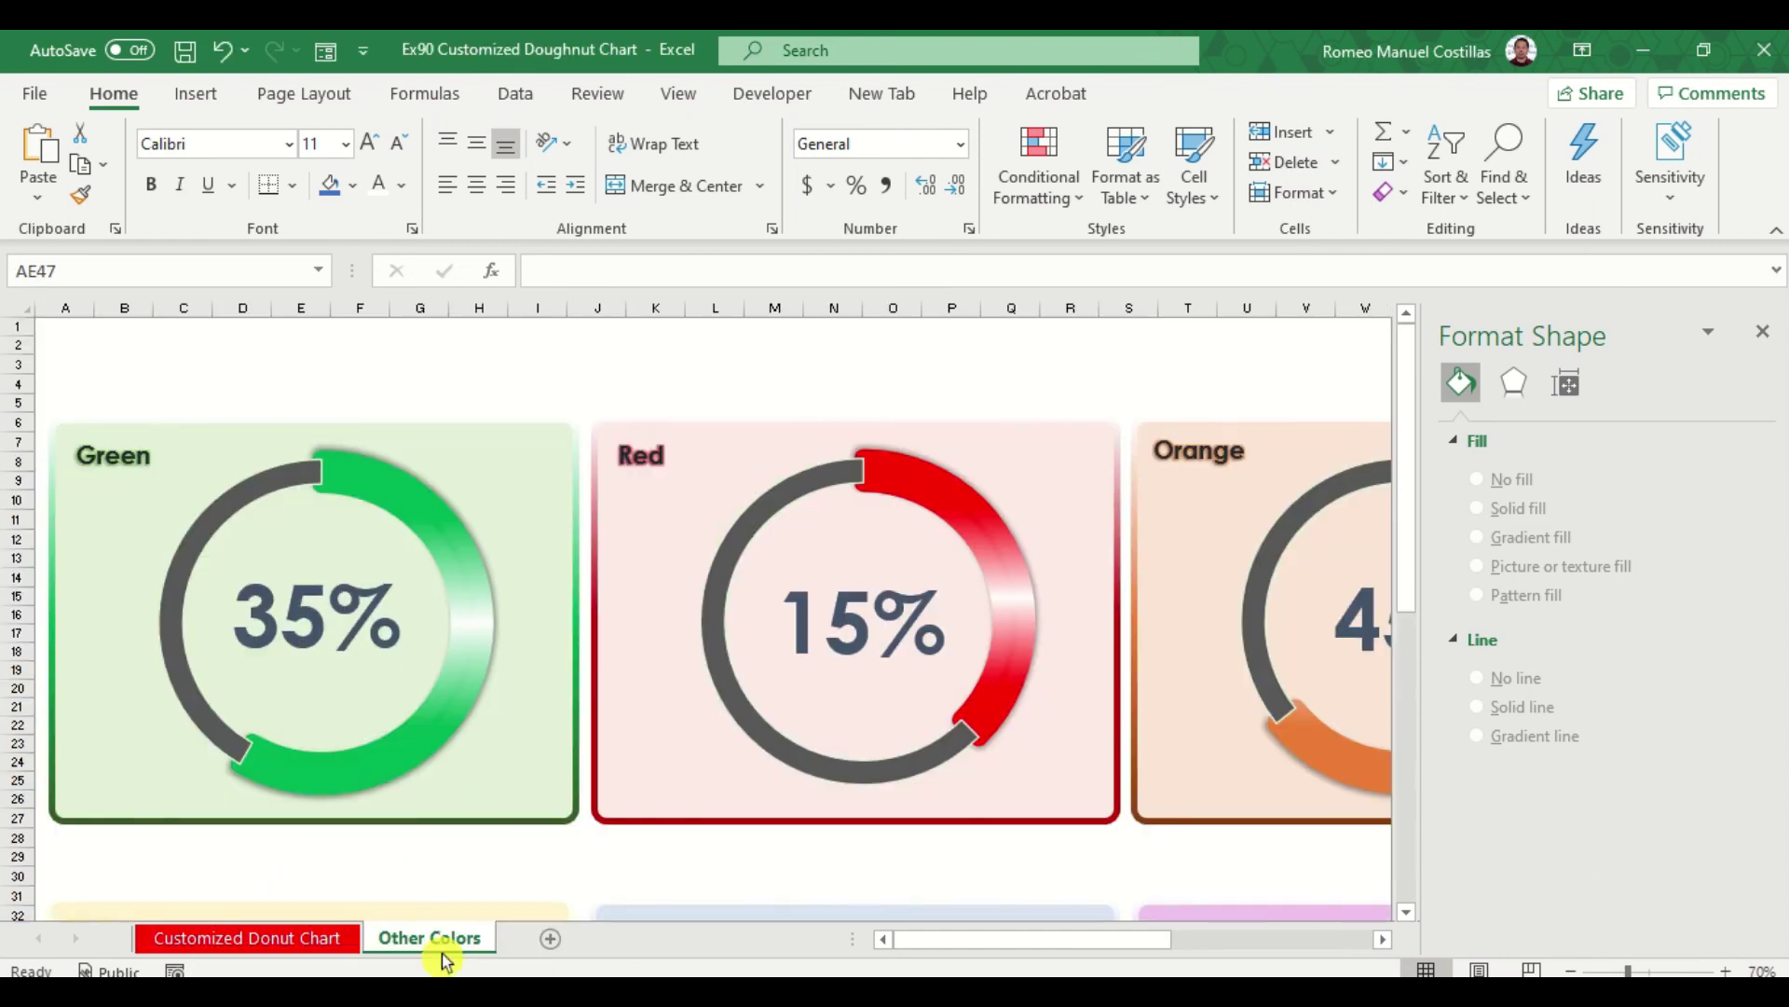
Step: Close the Format Shape pane and review the six coloured doughnut chart variants
{"action": "left_click", "coordinate": [1760, 332]}
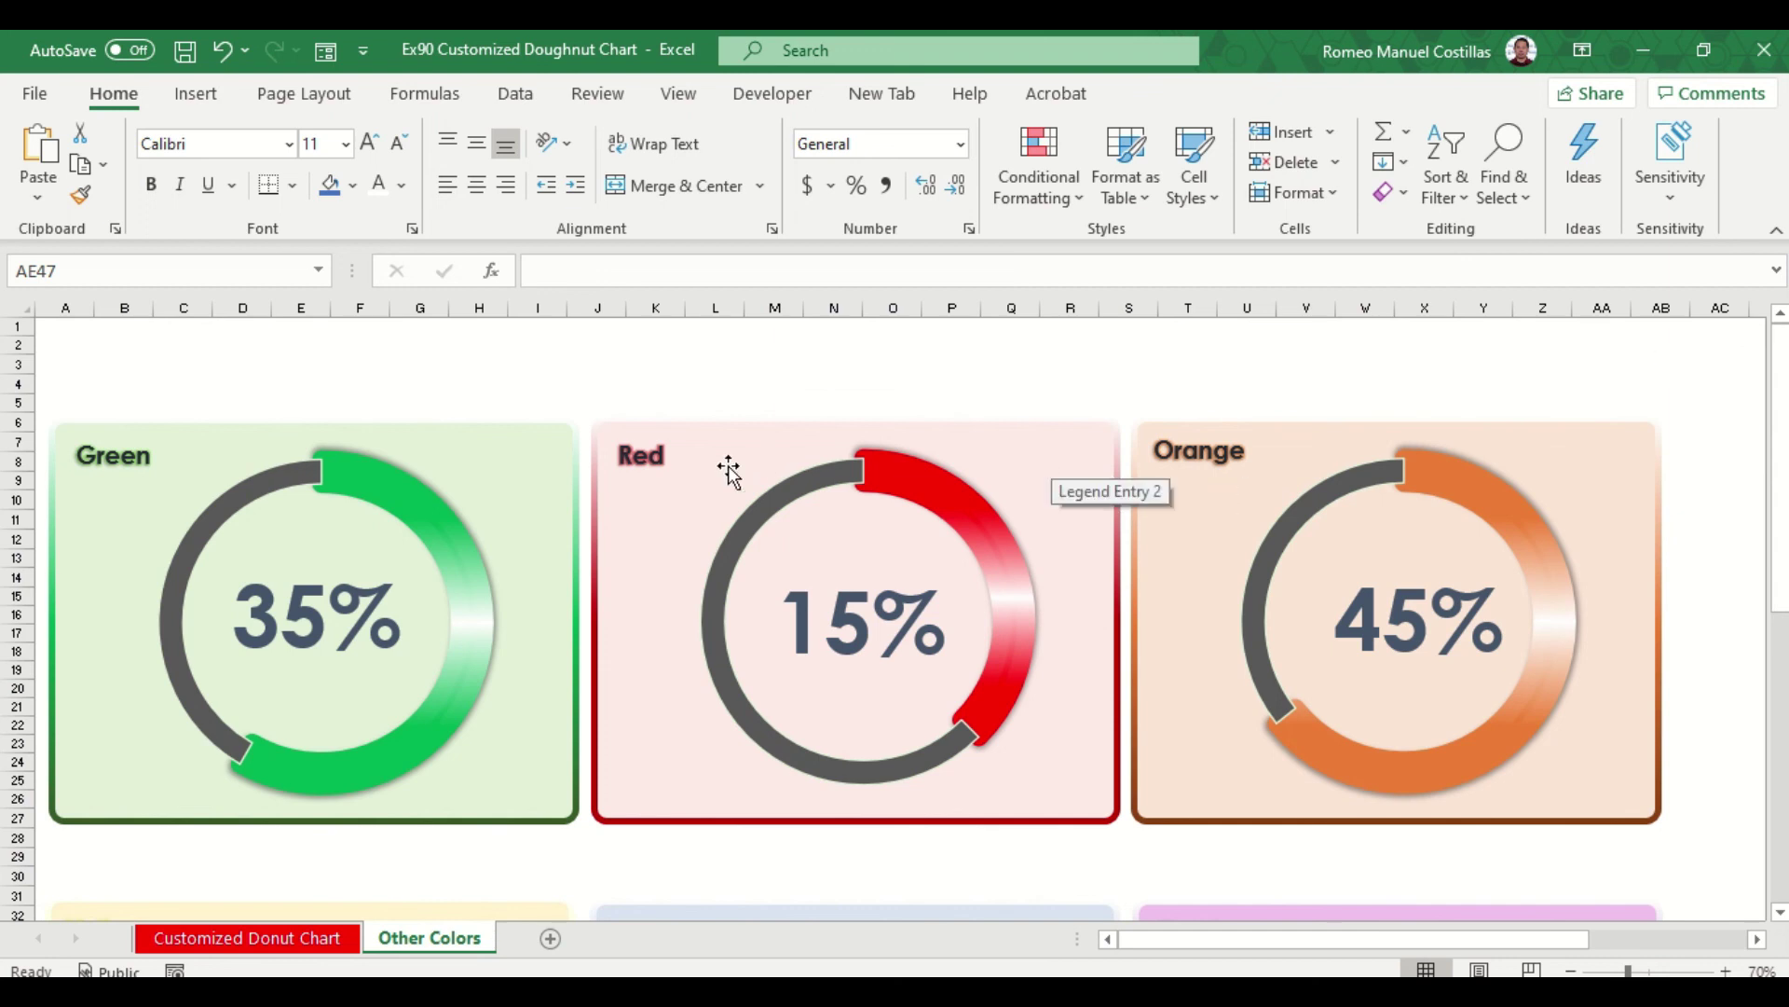
{"action": "scroll", "coordinate": [848, 649], "scroll_direction": "down", "scroll_amount": 3}
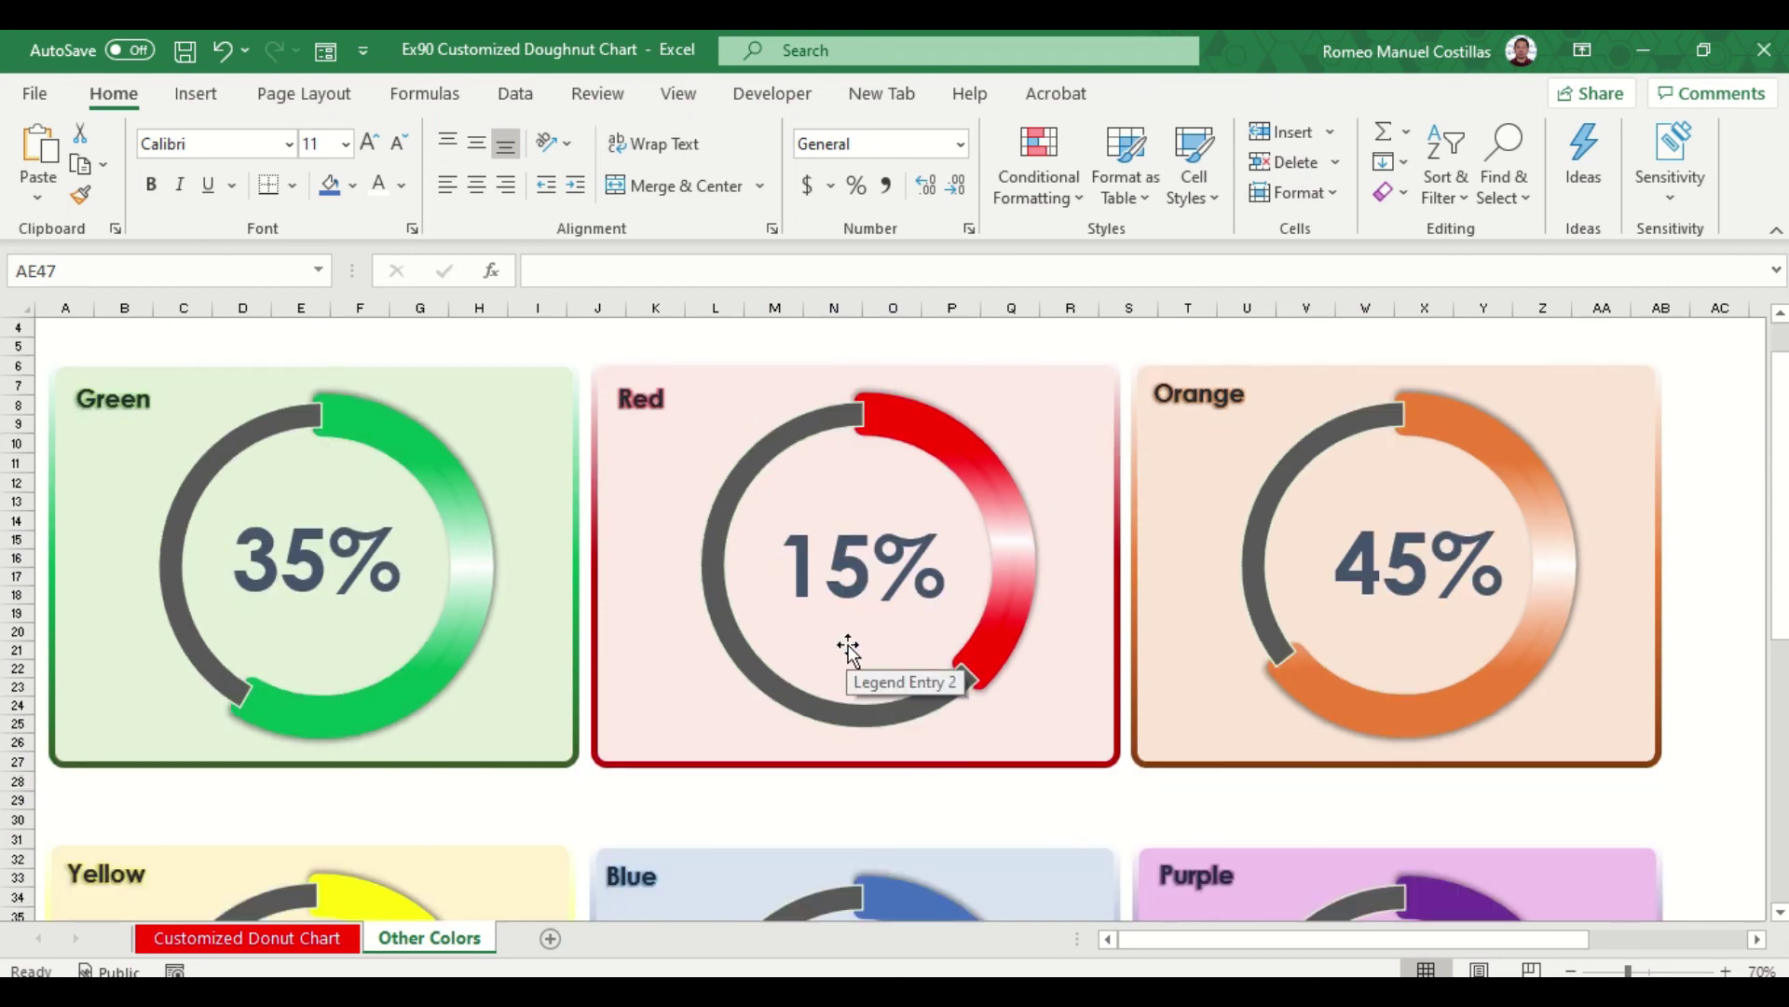
{"action": "scroll", "coordinate": [848, 650], "scroll_direction": "down", "scroll_amount": 2}
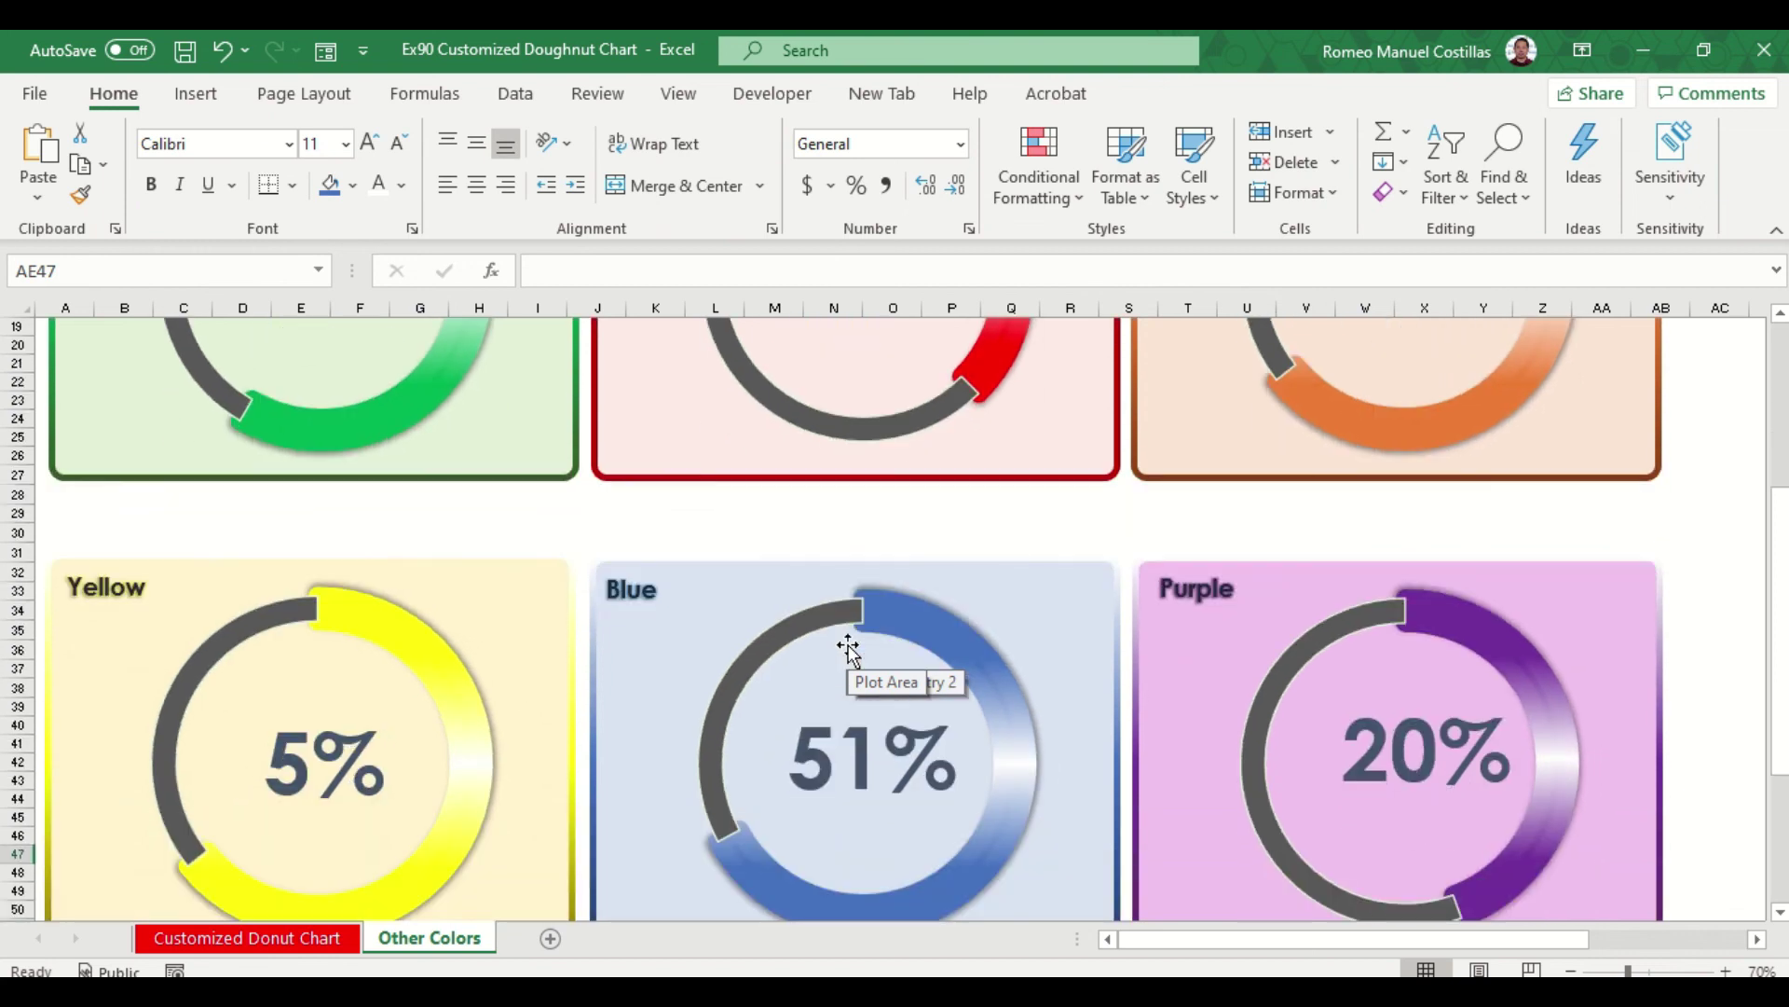
{"action": "scroll", "coordinate": [848, 648], "scroll_direction": "down", "scroll_amount": 4}
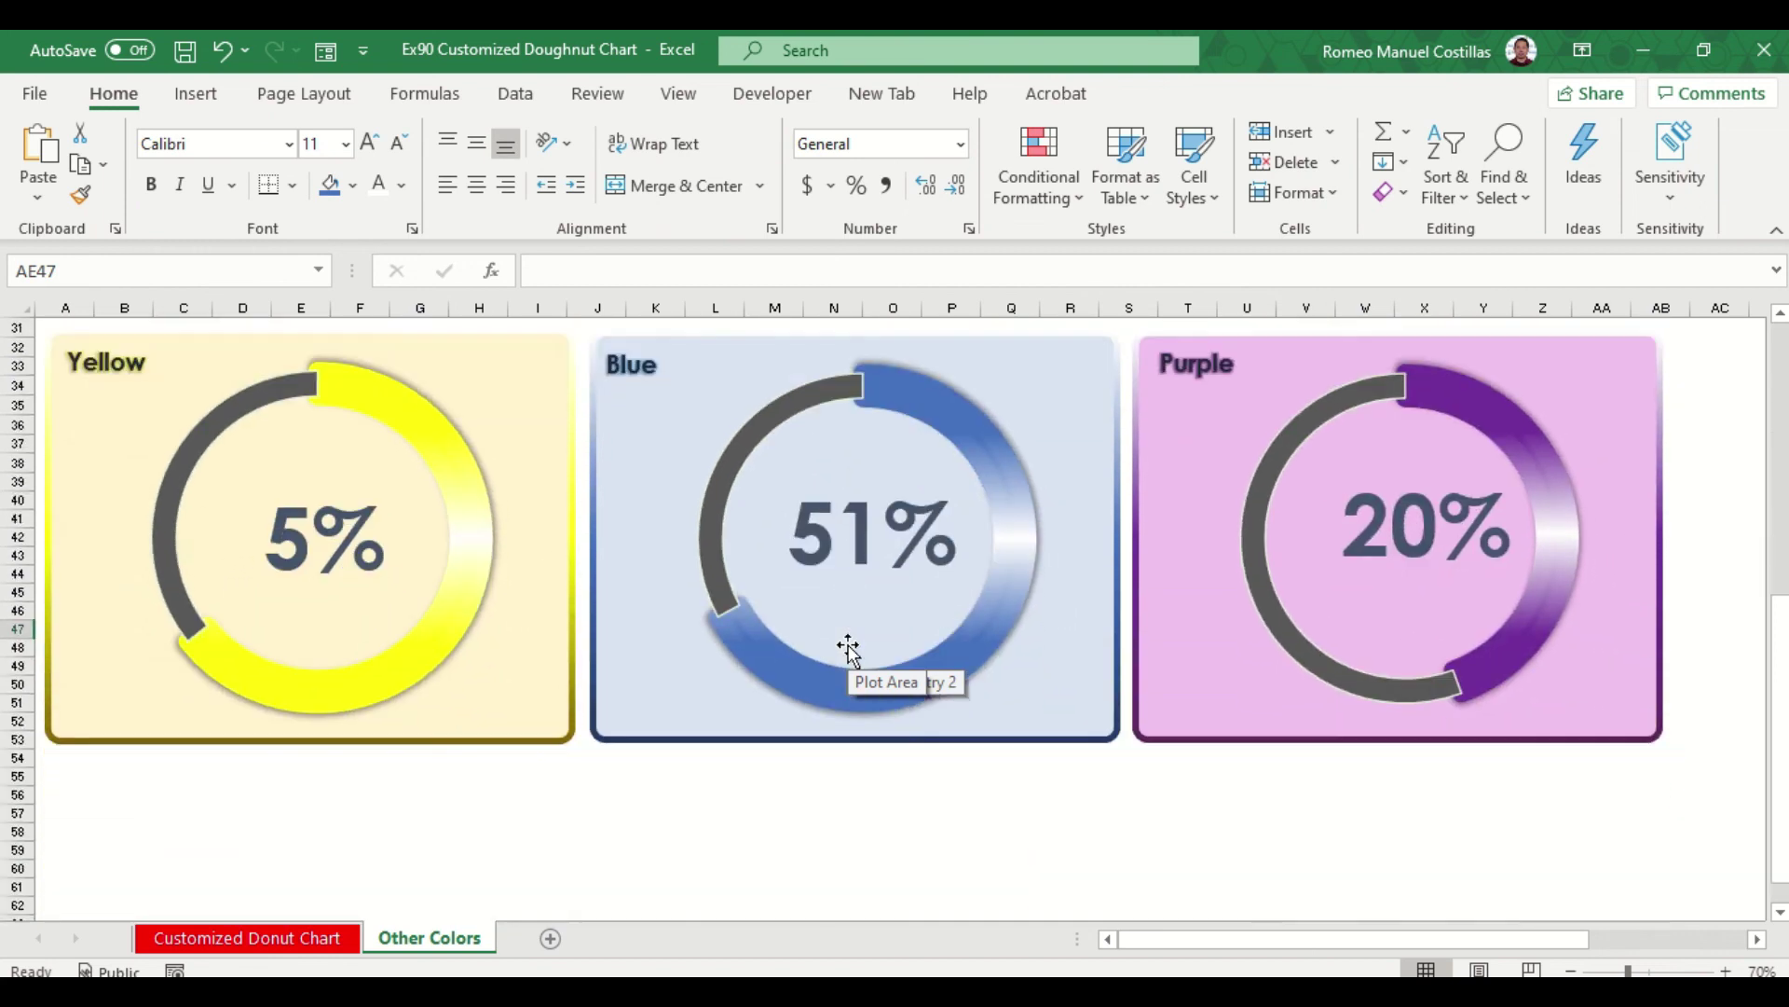
{"action": "scroll", "coordinate": [848, 648], "scroll_direction": "up", "scroll_amount": 5}
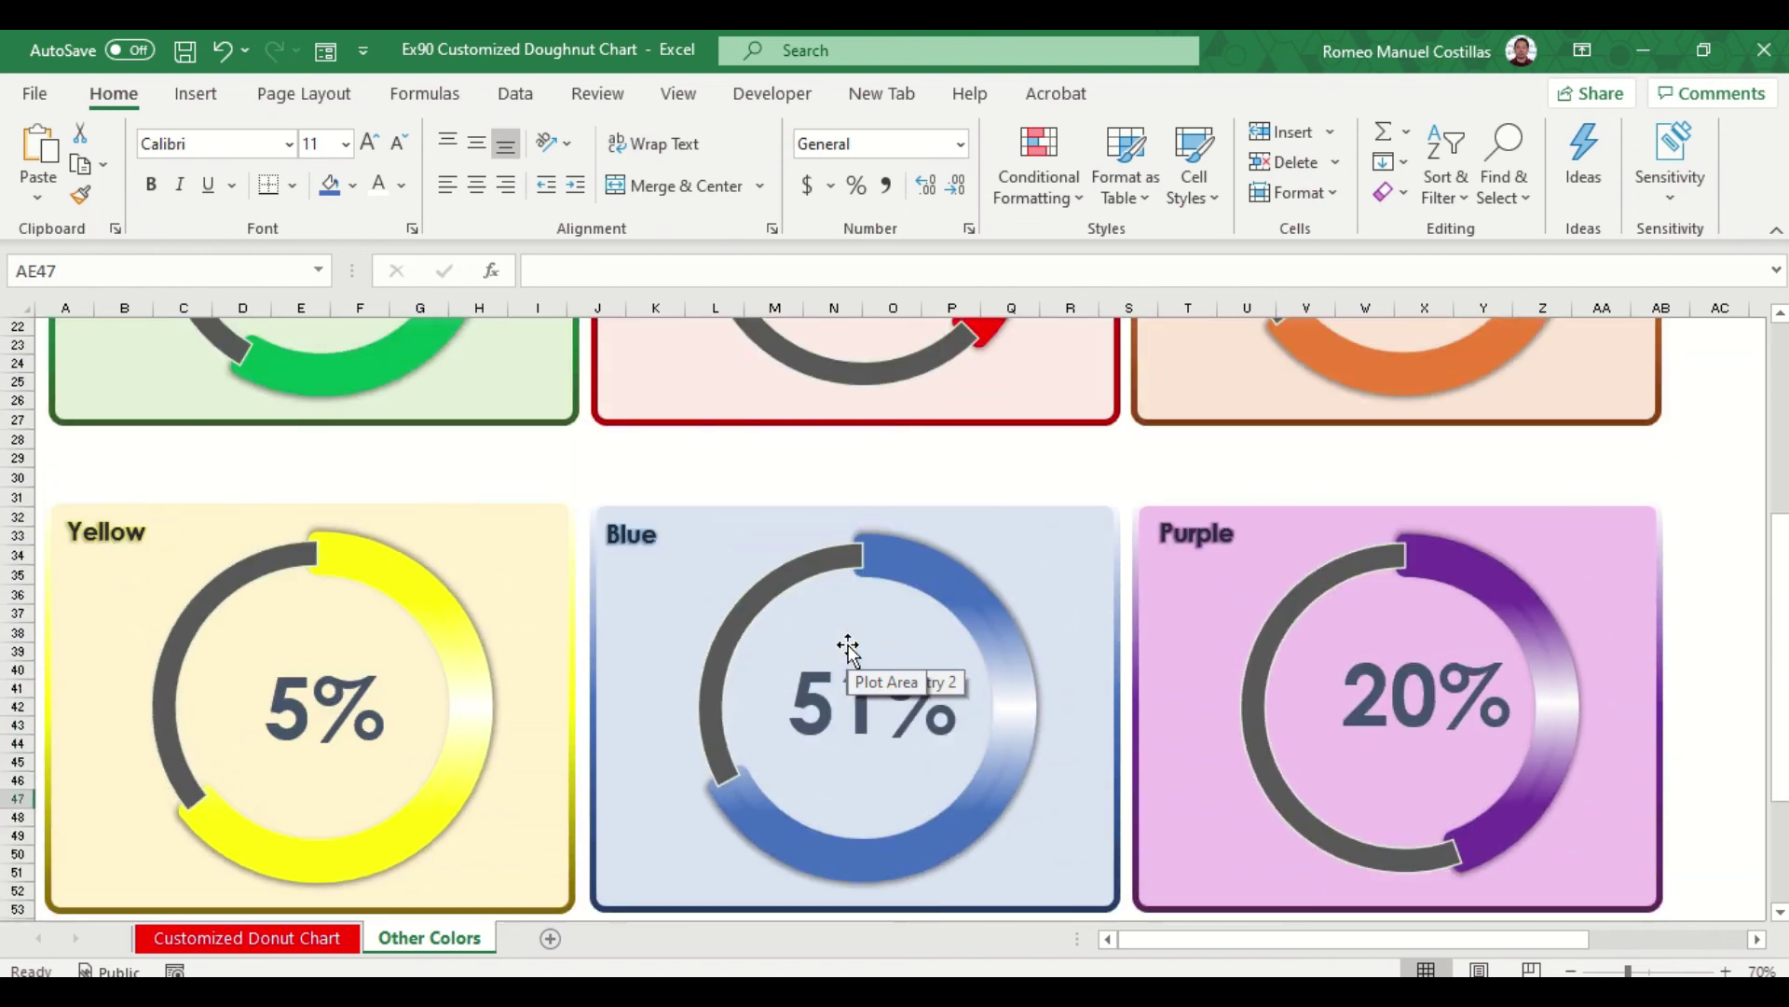
{"action": "scroll", "coordinate": [848, 648], "scroll_direction": "up", "scroll_amount": 5}
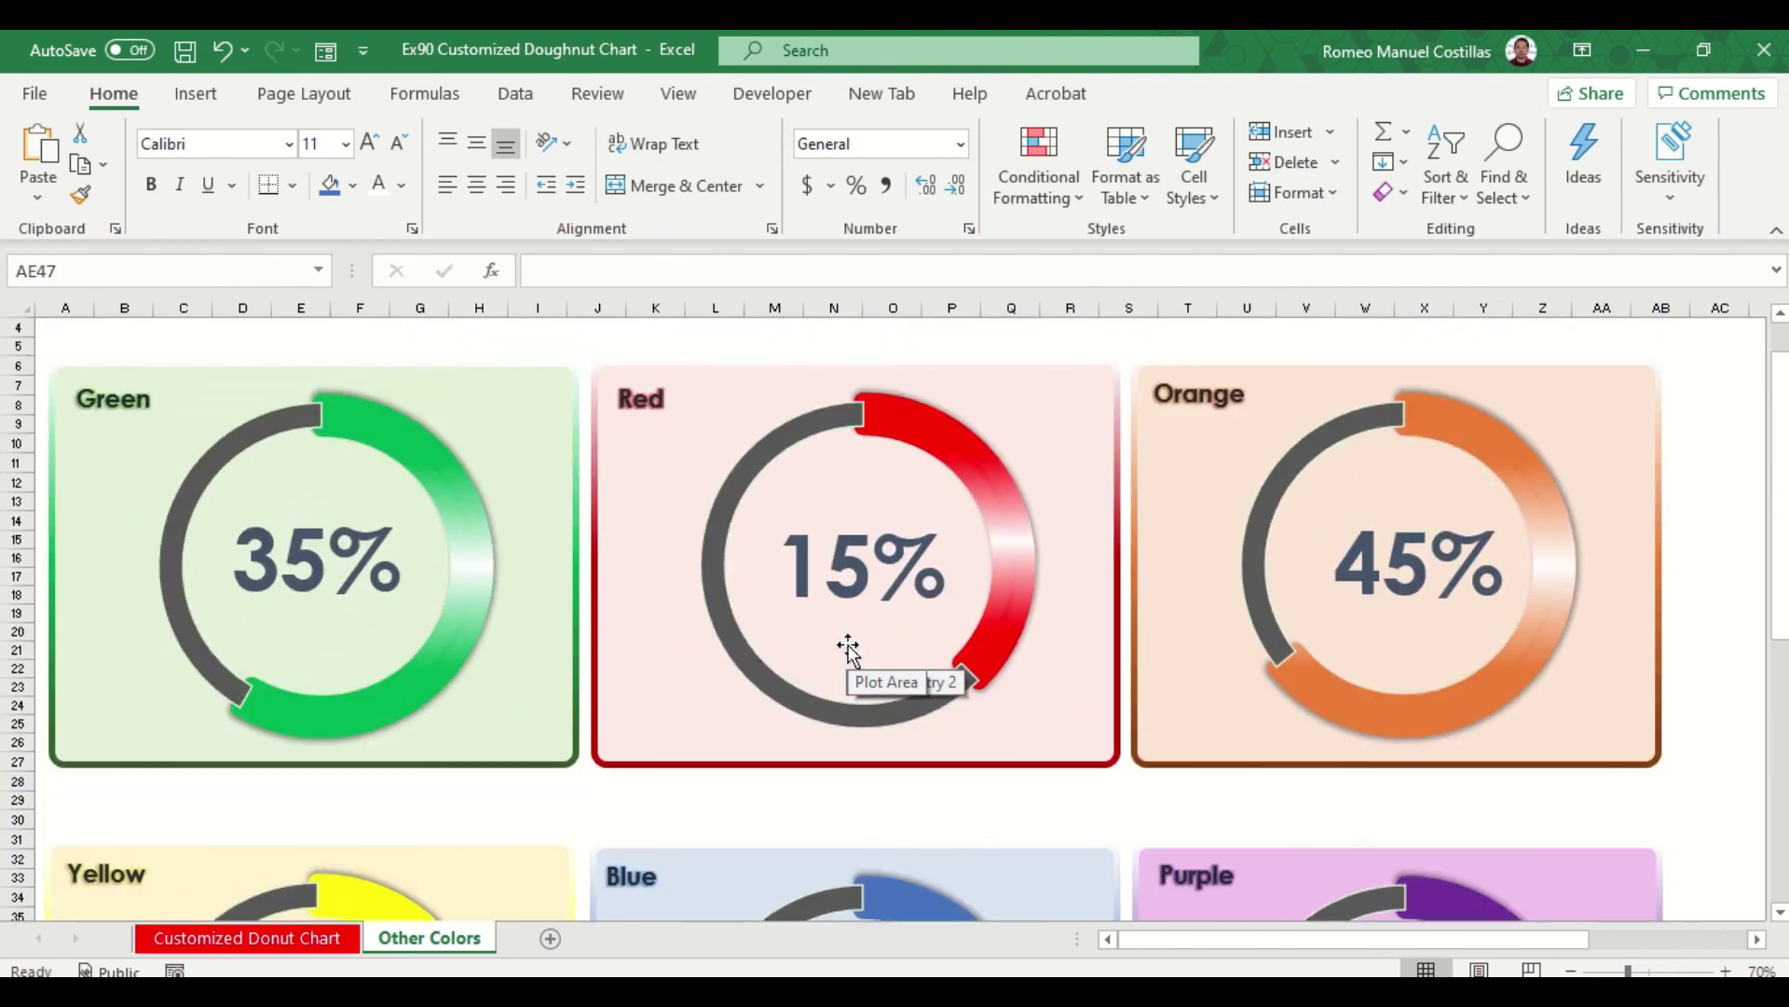
{"action": "scroll", "coordinate": [848, 648], "scroll_direction": "down", "scroll_amount": 1, "text": "ctrl"}
{"action": "scroll", "coordinate": [846, 644], "scroll_direction": "down", "scroll_amount": 1, "text": "ctrl"}
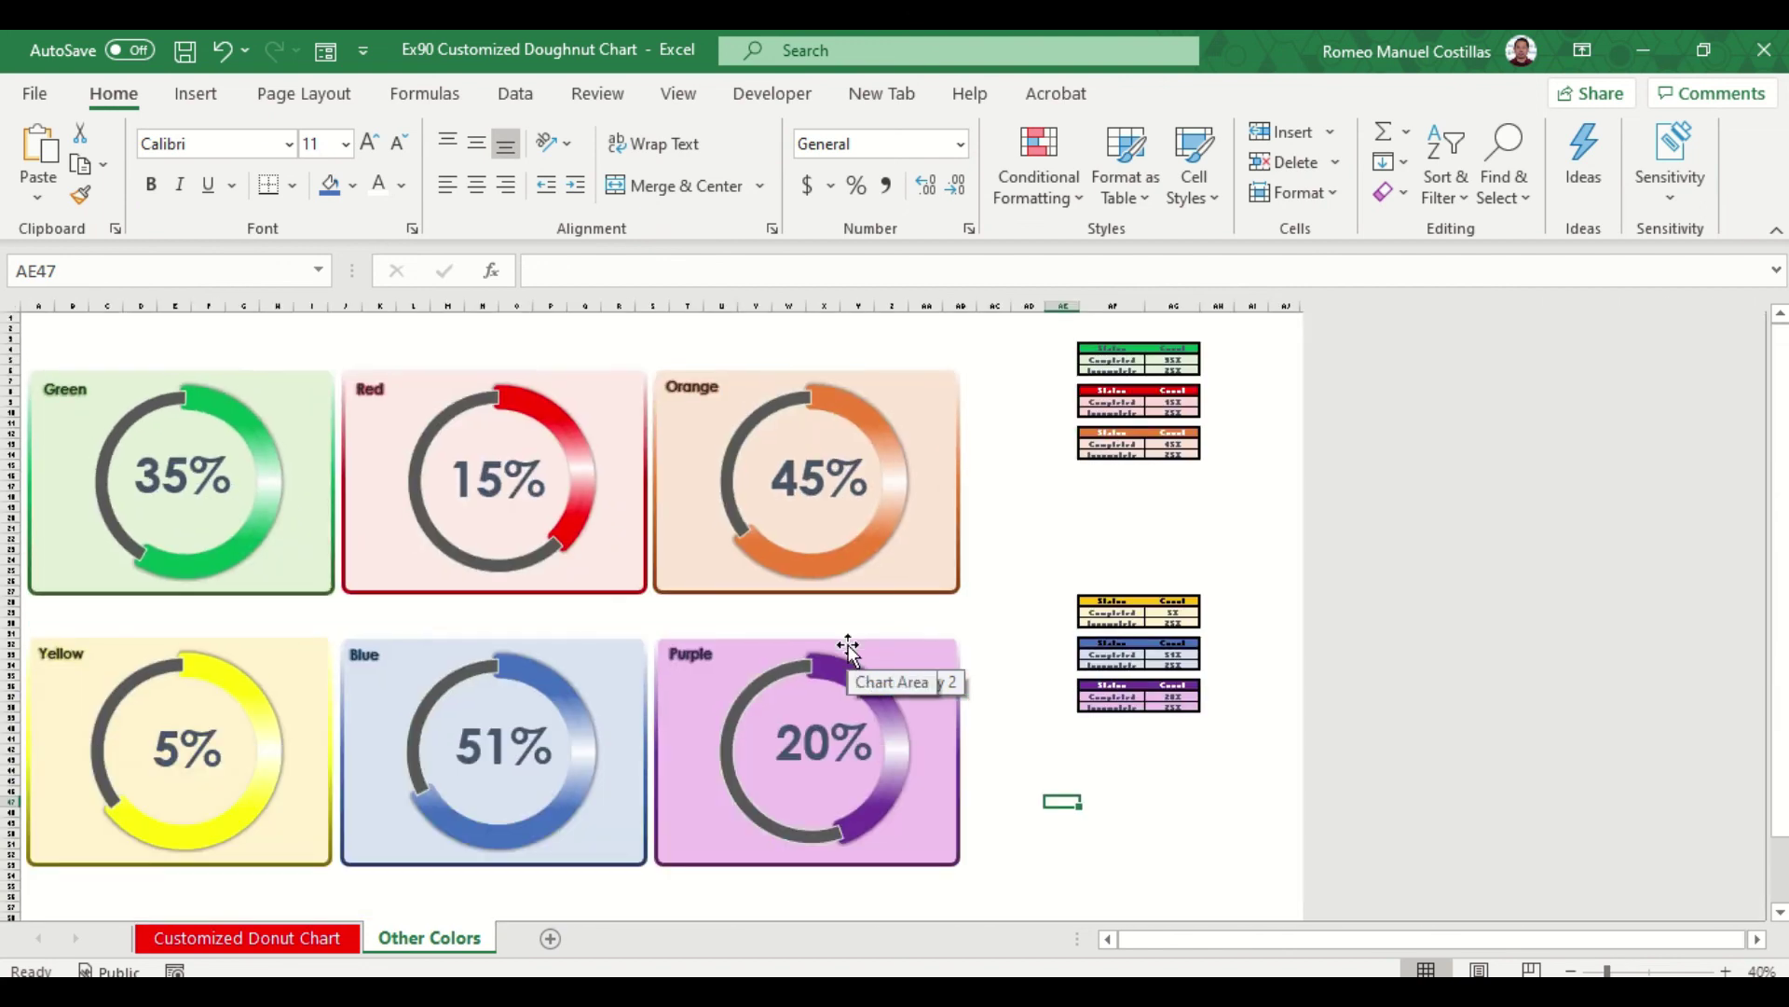
{"action": "left_click", "coordinate": [1086, 790]}
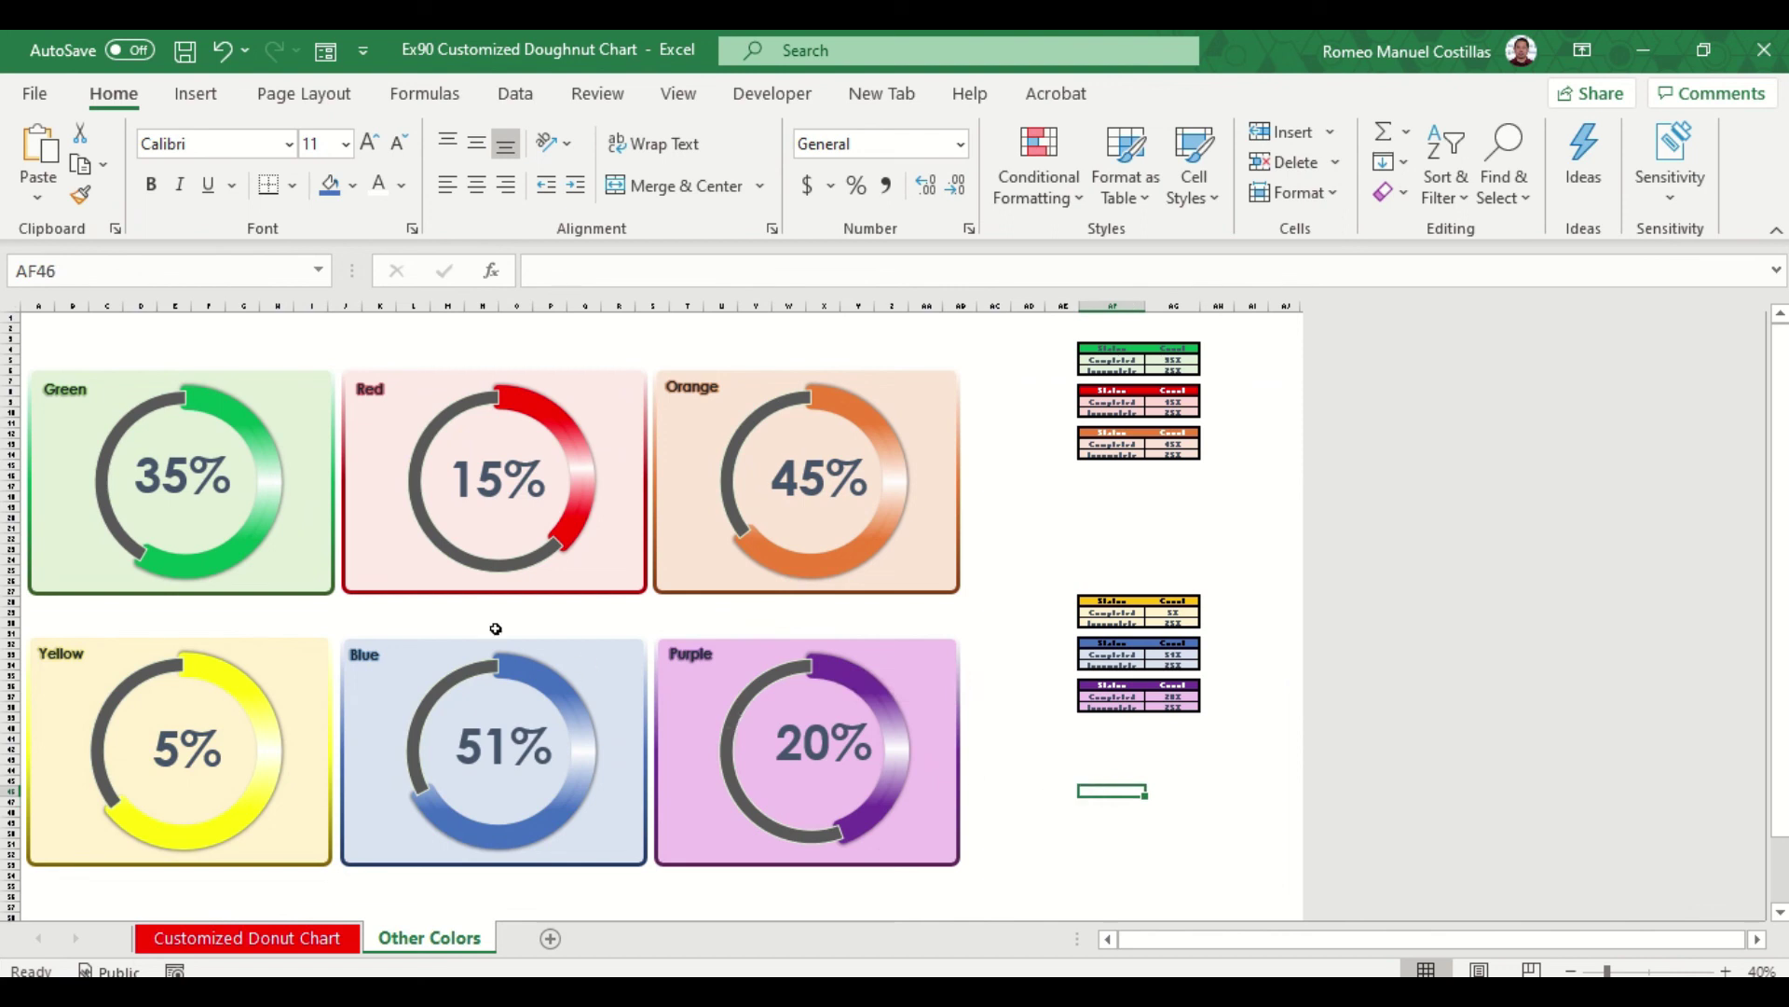